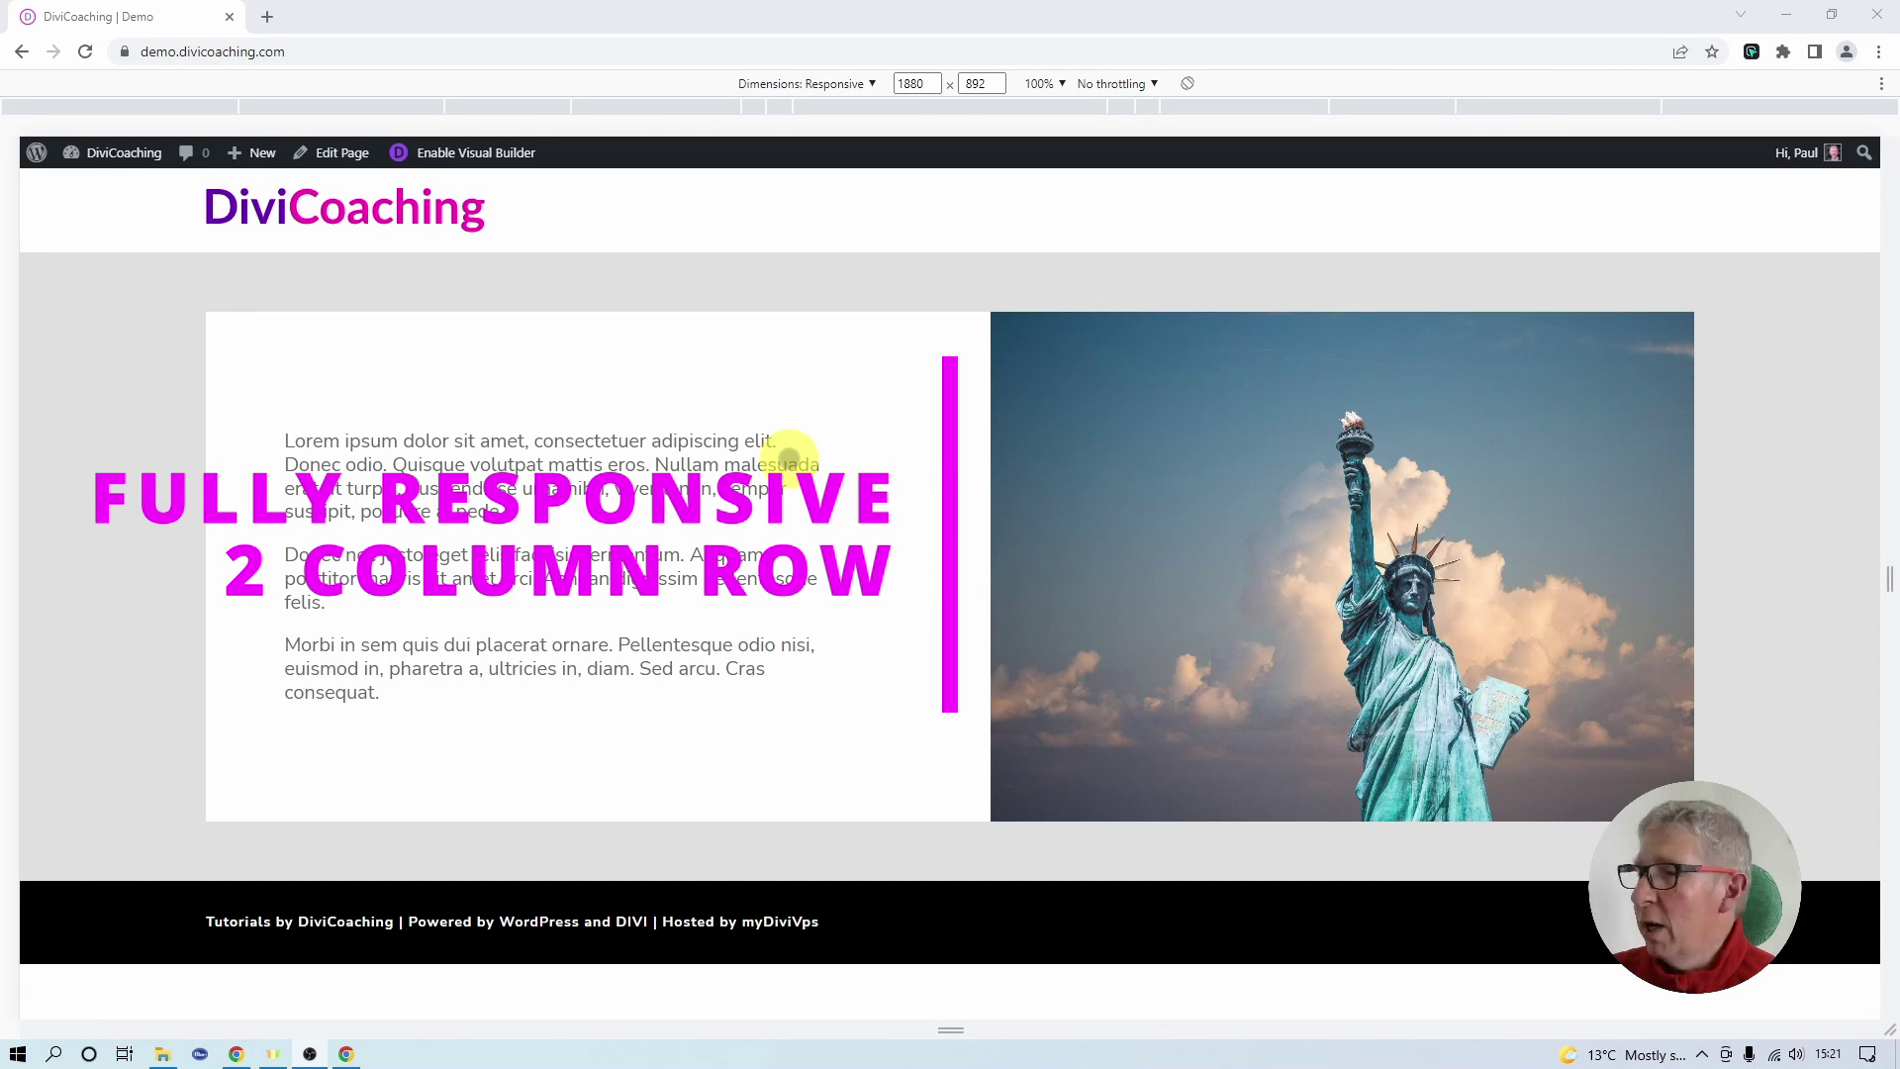
# Preview the finished demo row at a narrow phone width, then widen it so the page reflows.
pyautogui.moveTo(1884, 575); pyautogui.dragTo(1147, 647)
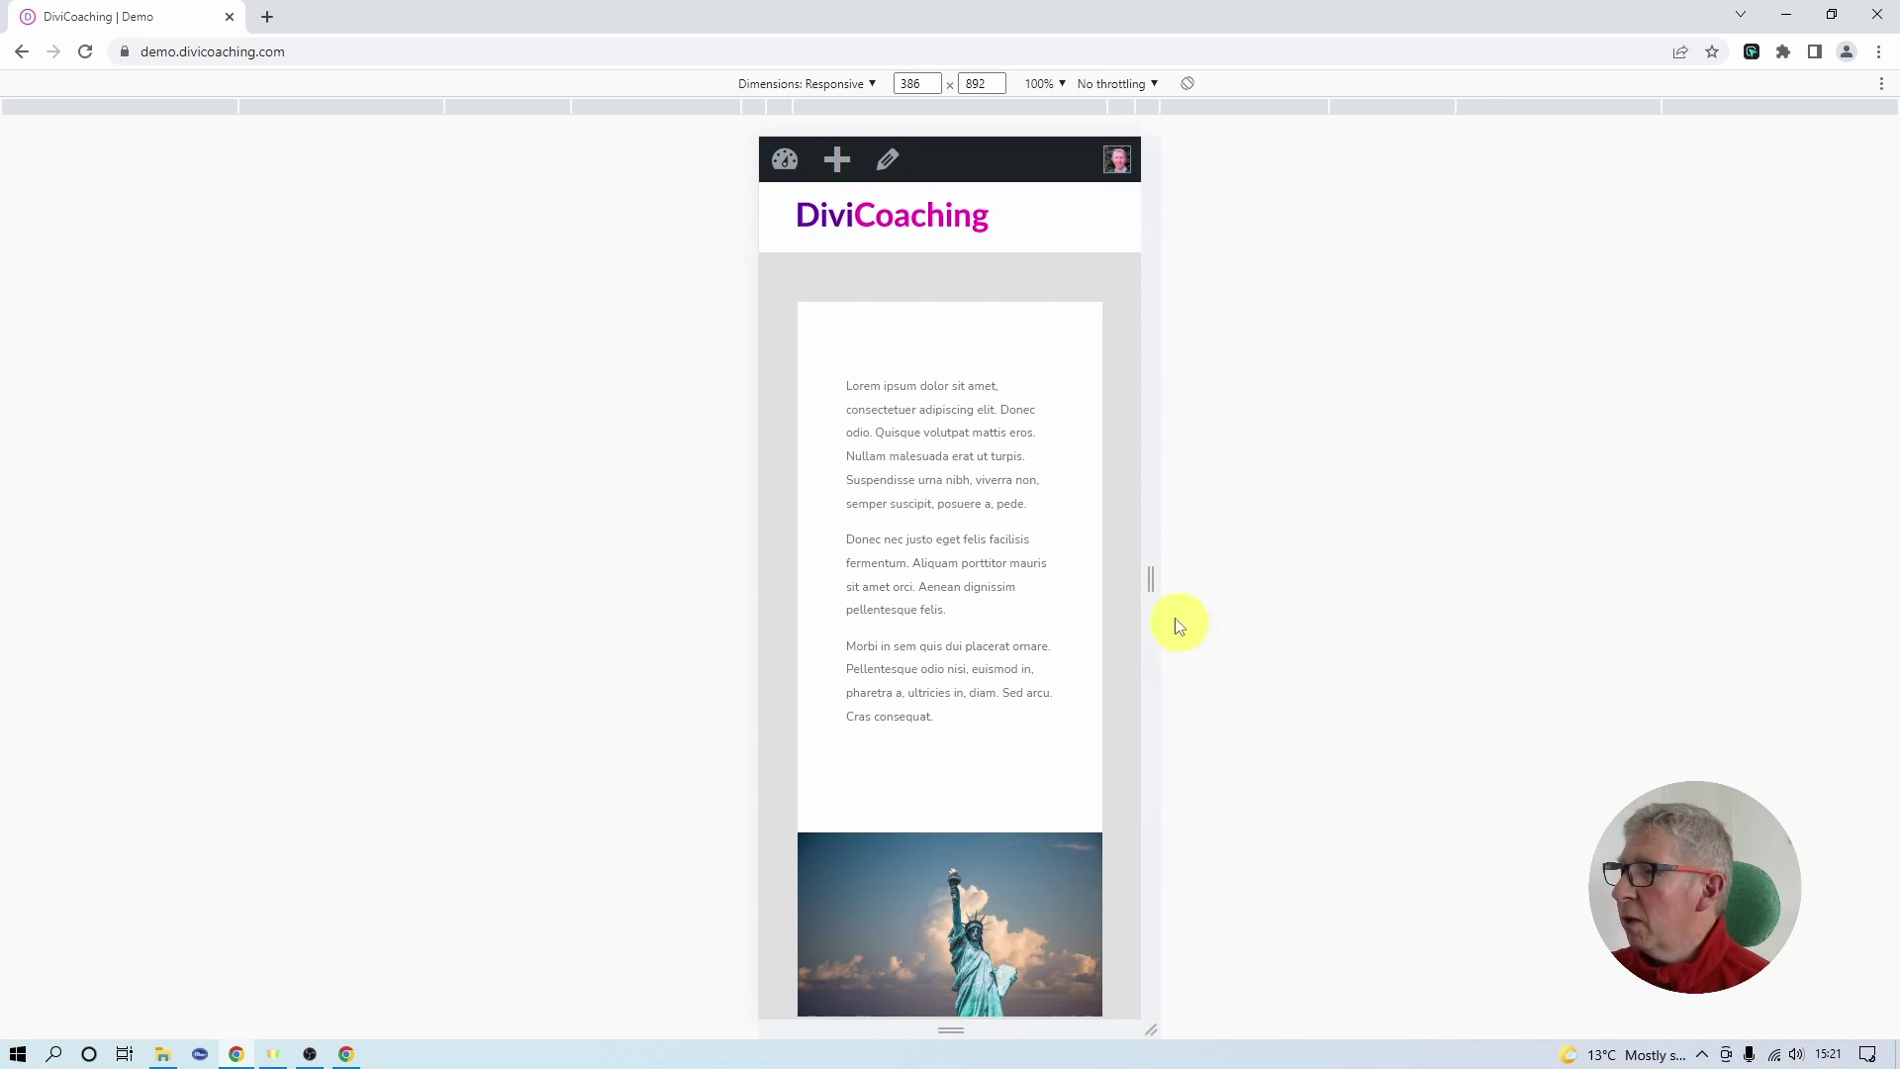
pyautogui.moveTo(1145, 589); pyautogui.dragTo(1887, 682)
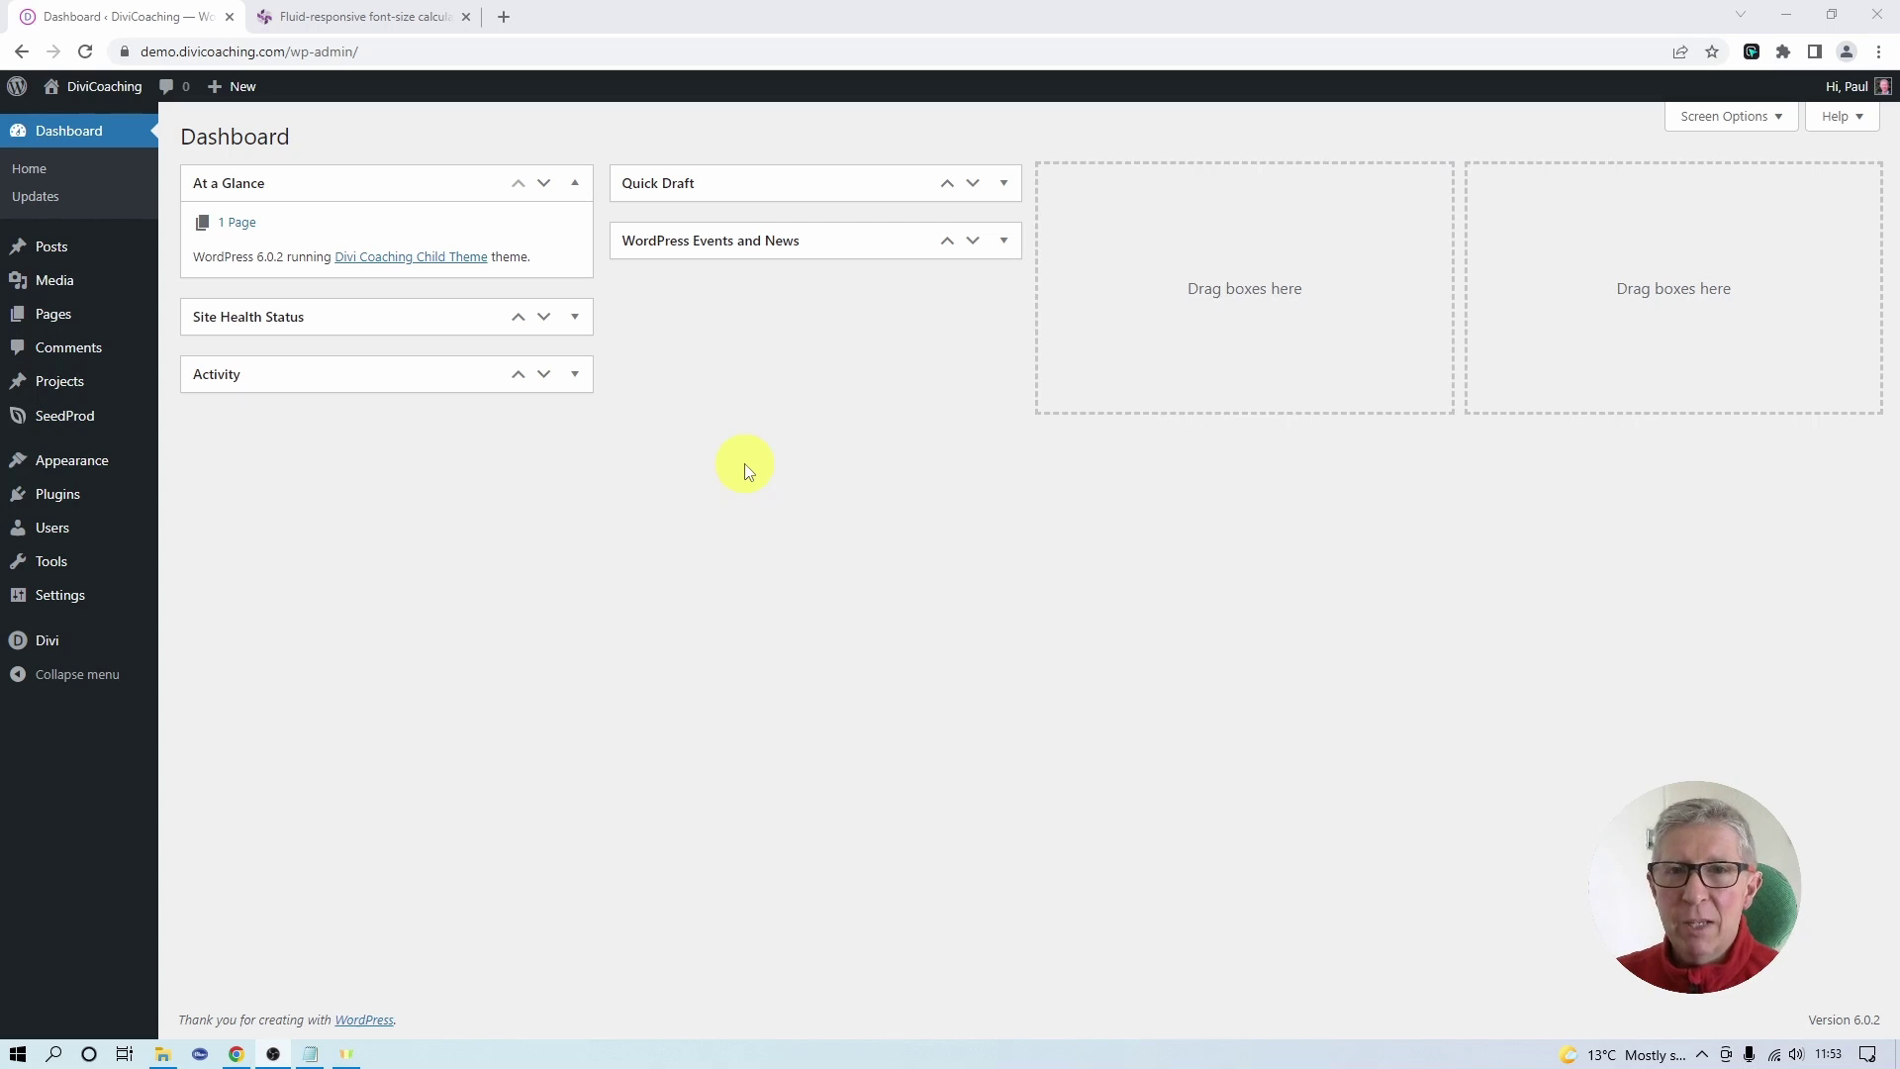
# Open the Homepage in Divi from Pages, build from scratch and insert a 1/2 + 1/2 row.
pyautogui.click(45, 317)
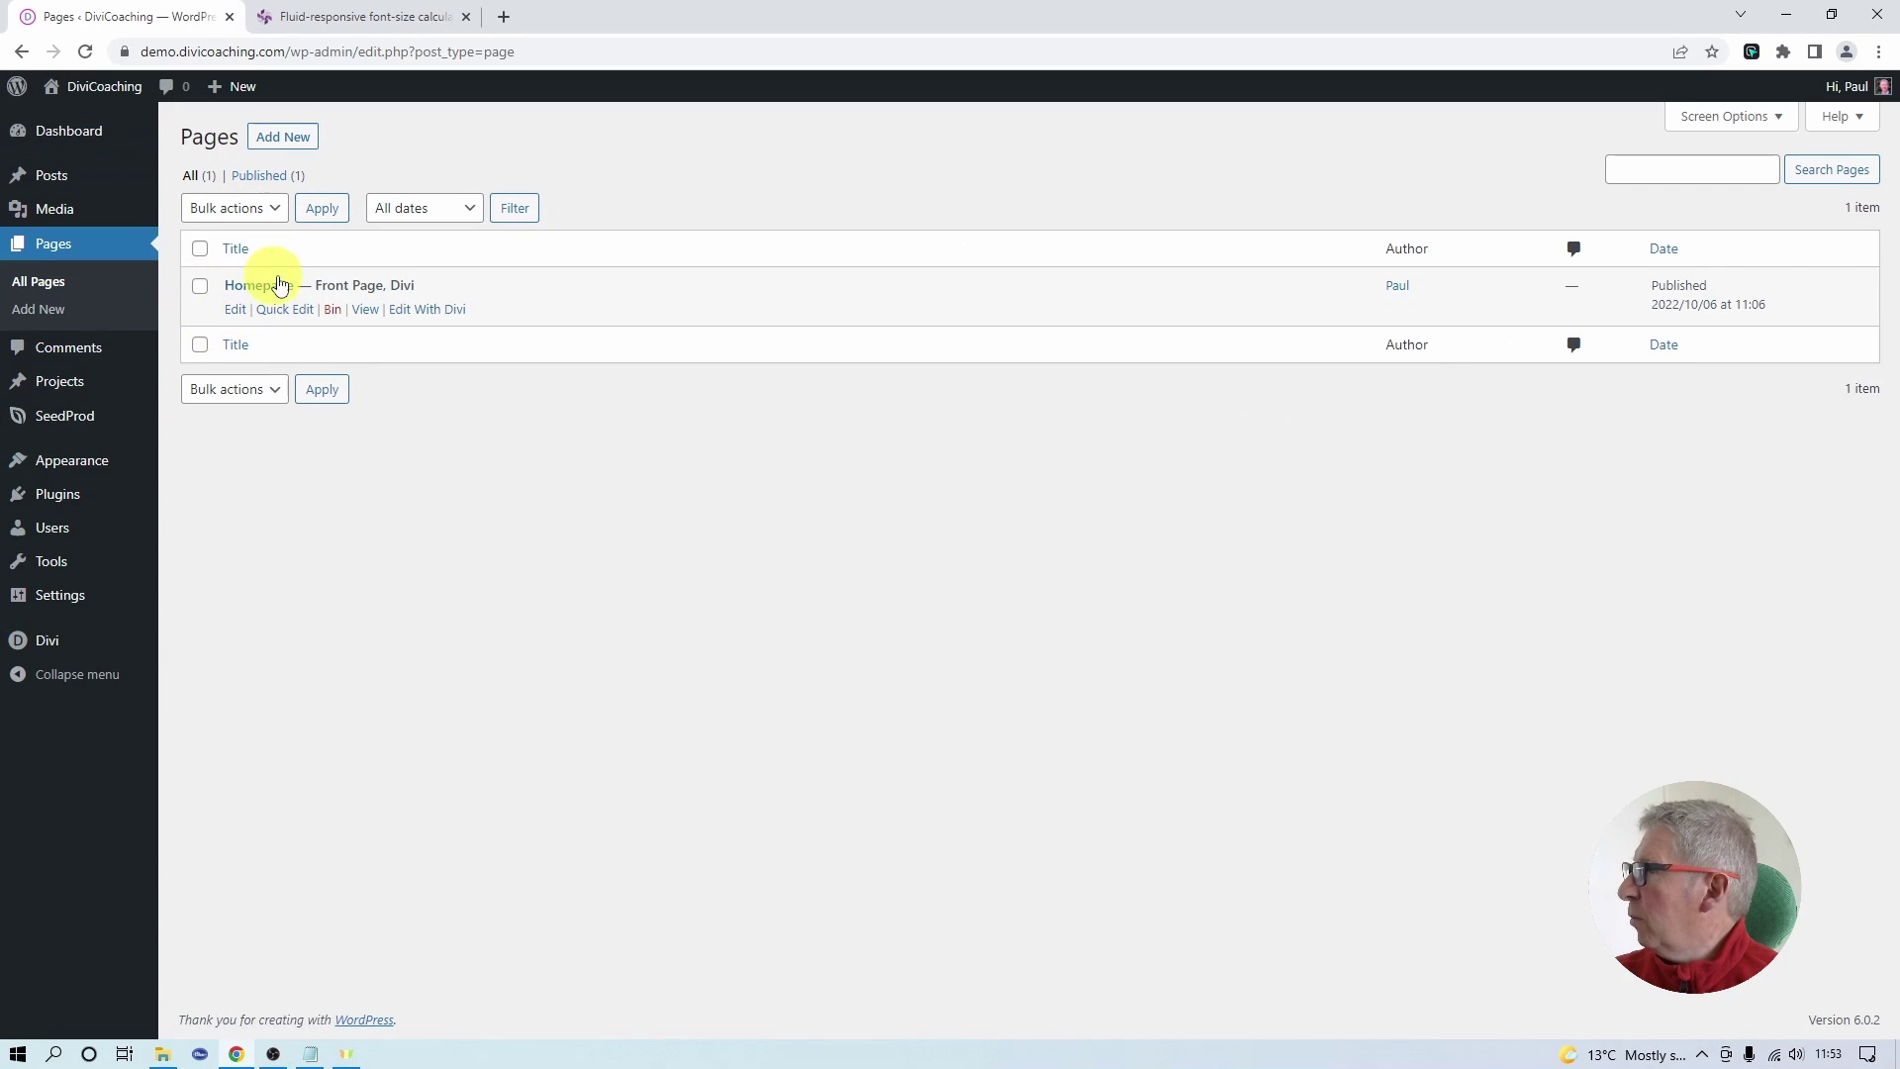
pyautogui.click(428, 310)
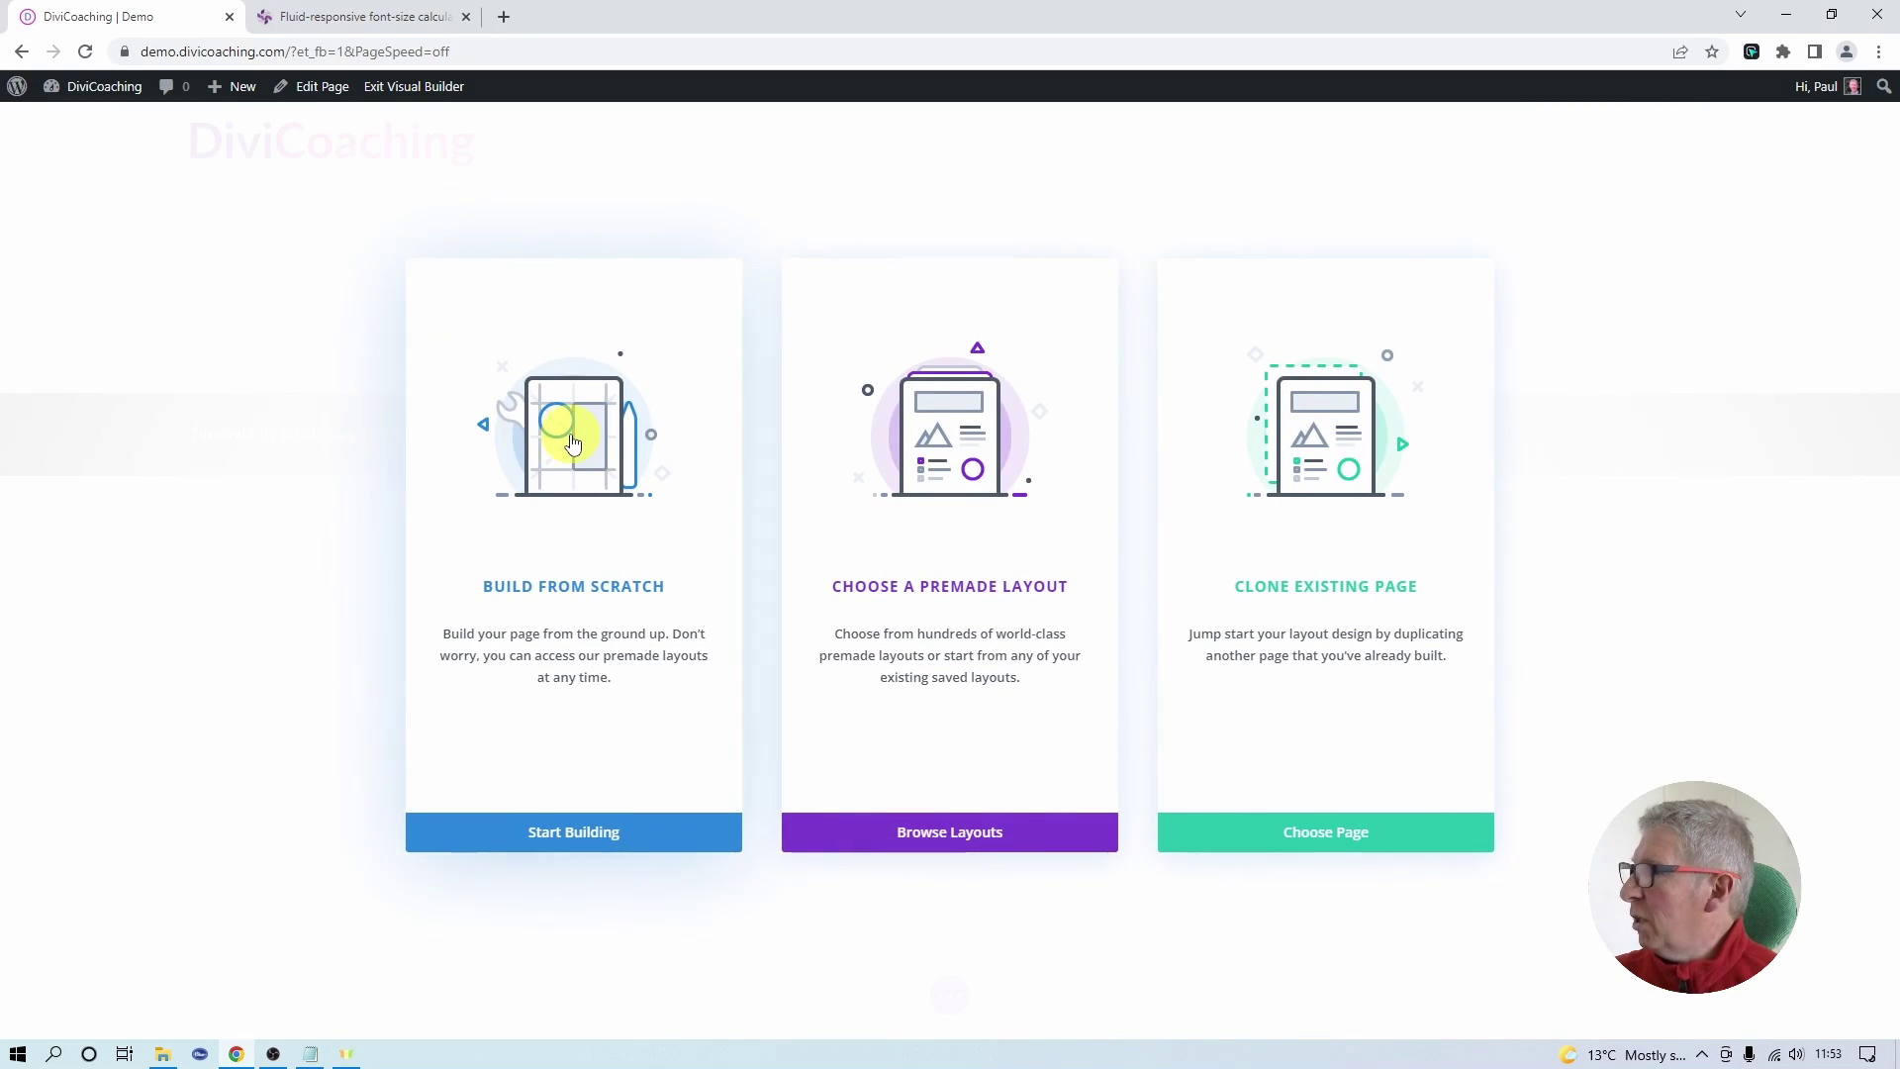
pyautogui.click(573, 442)
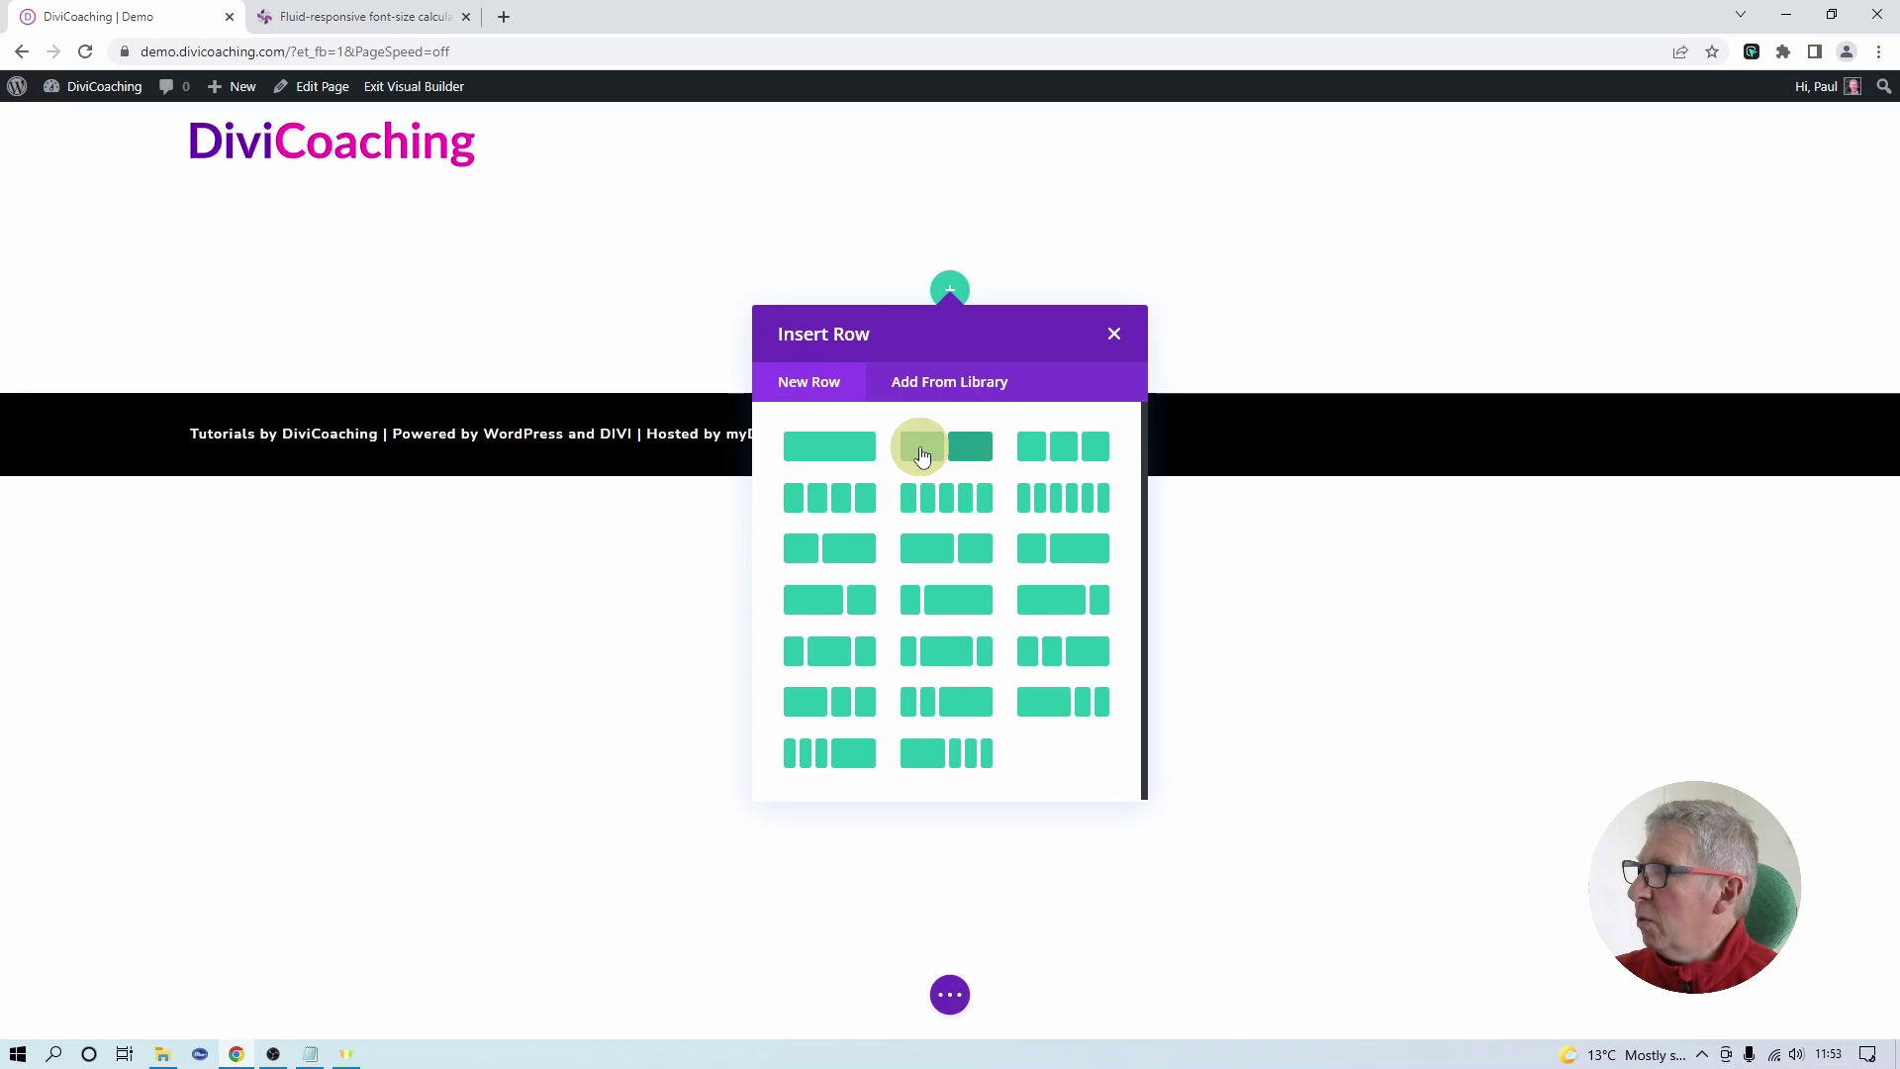
pyautogui.click(921, 454)
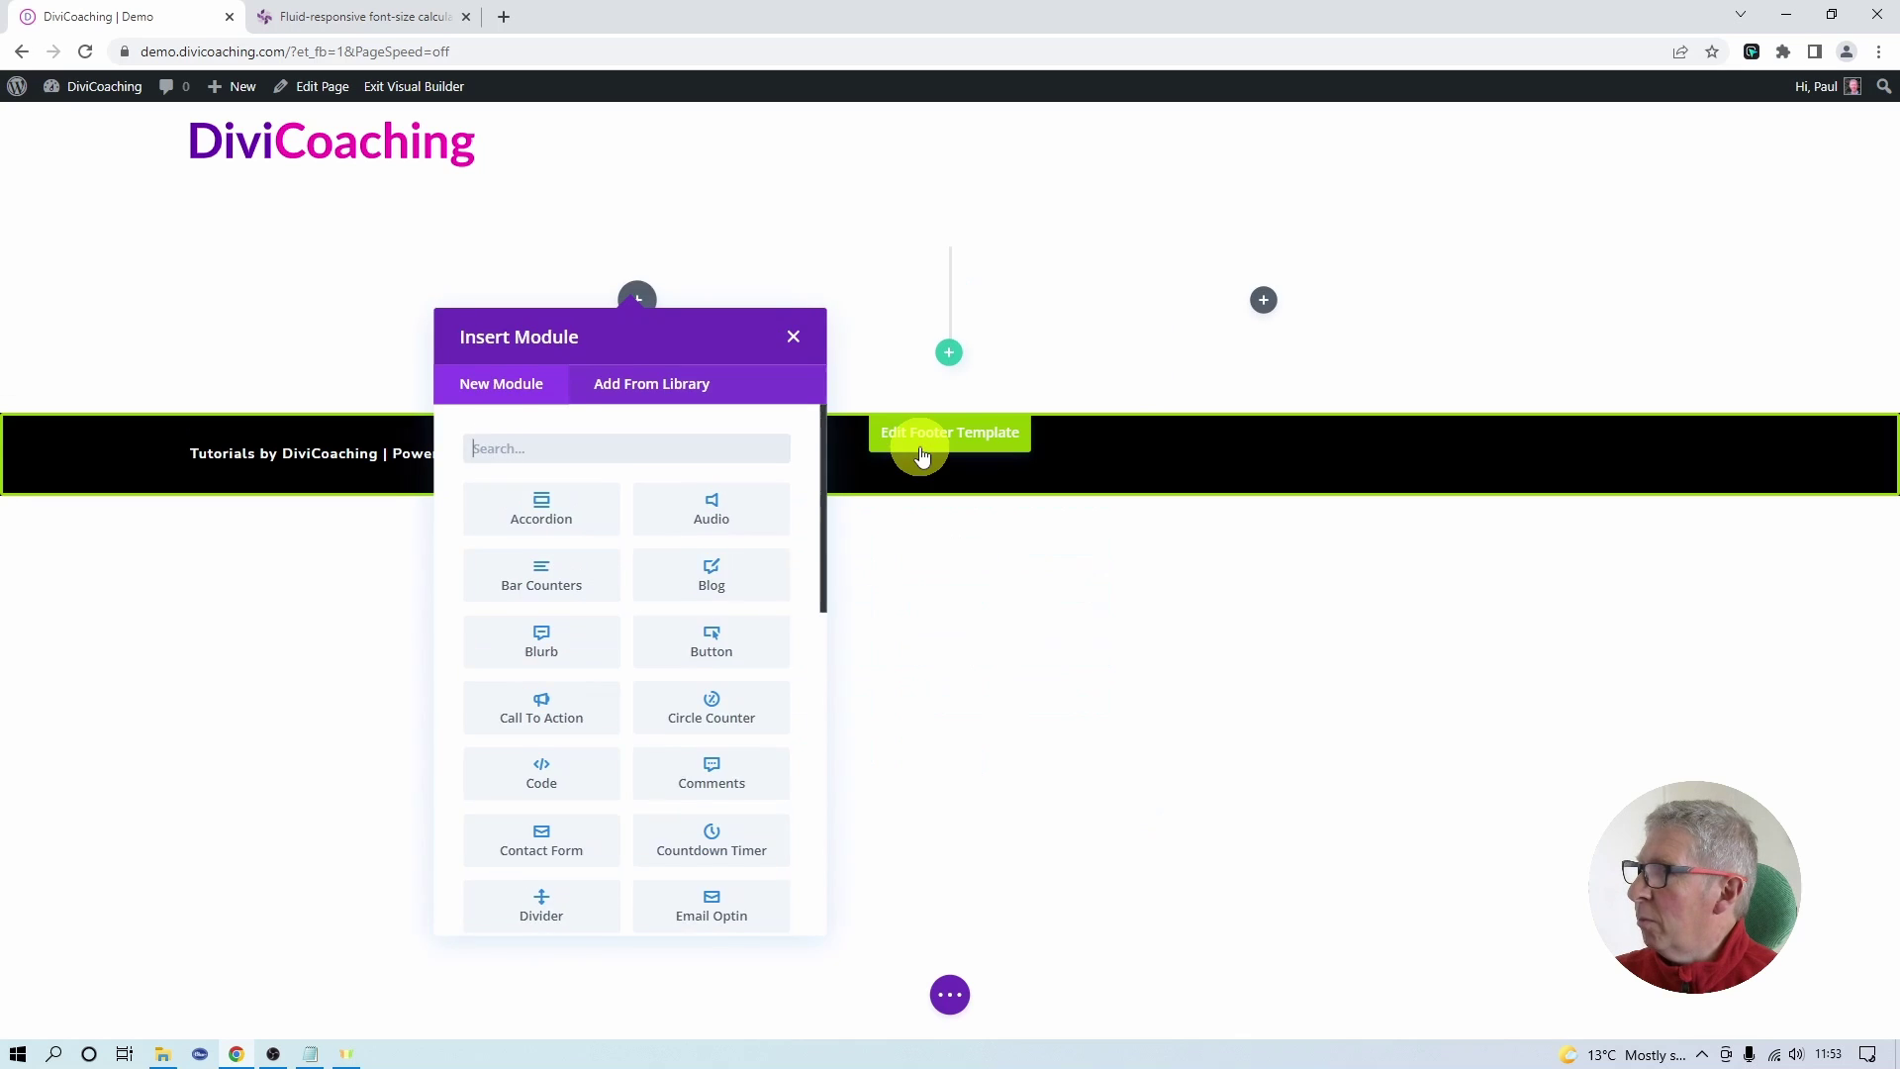
pyautogui.click(793, 335)
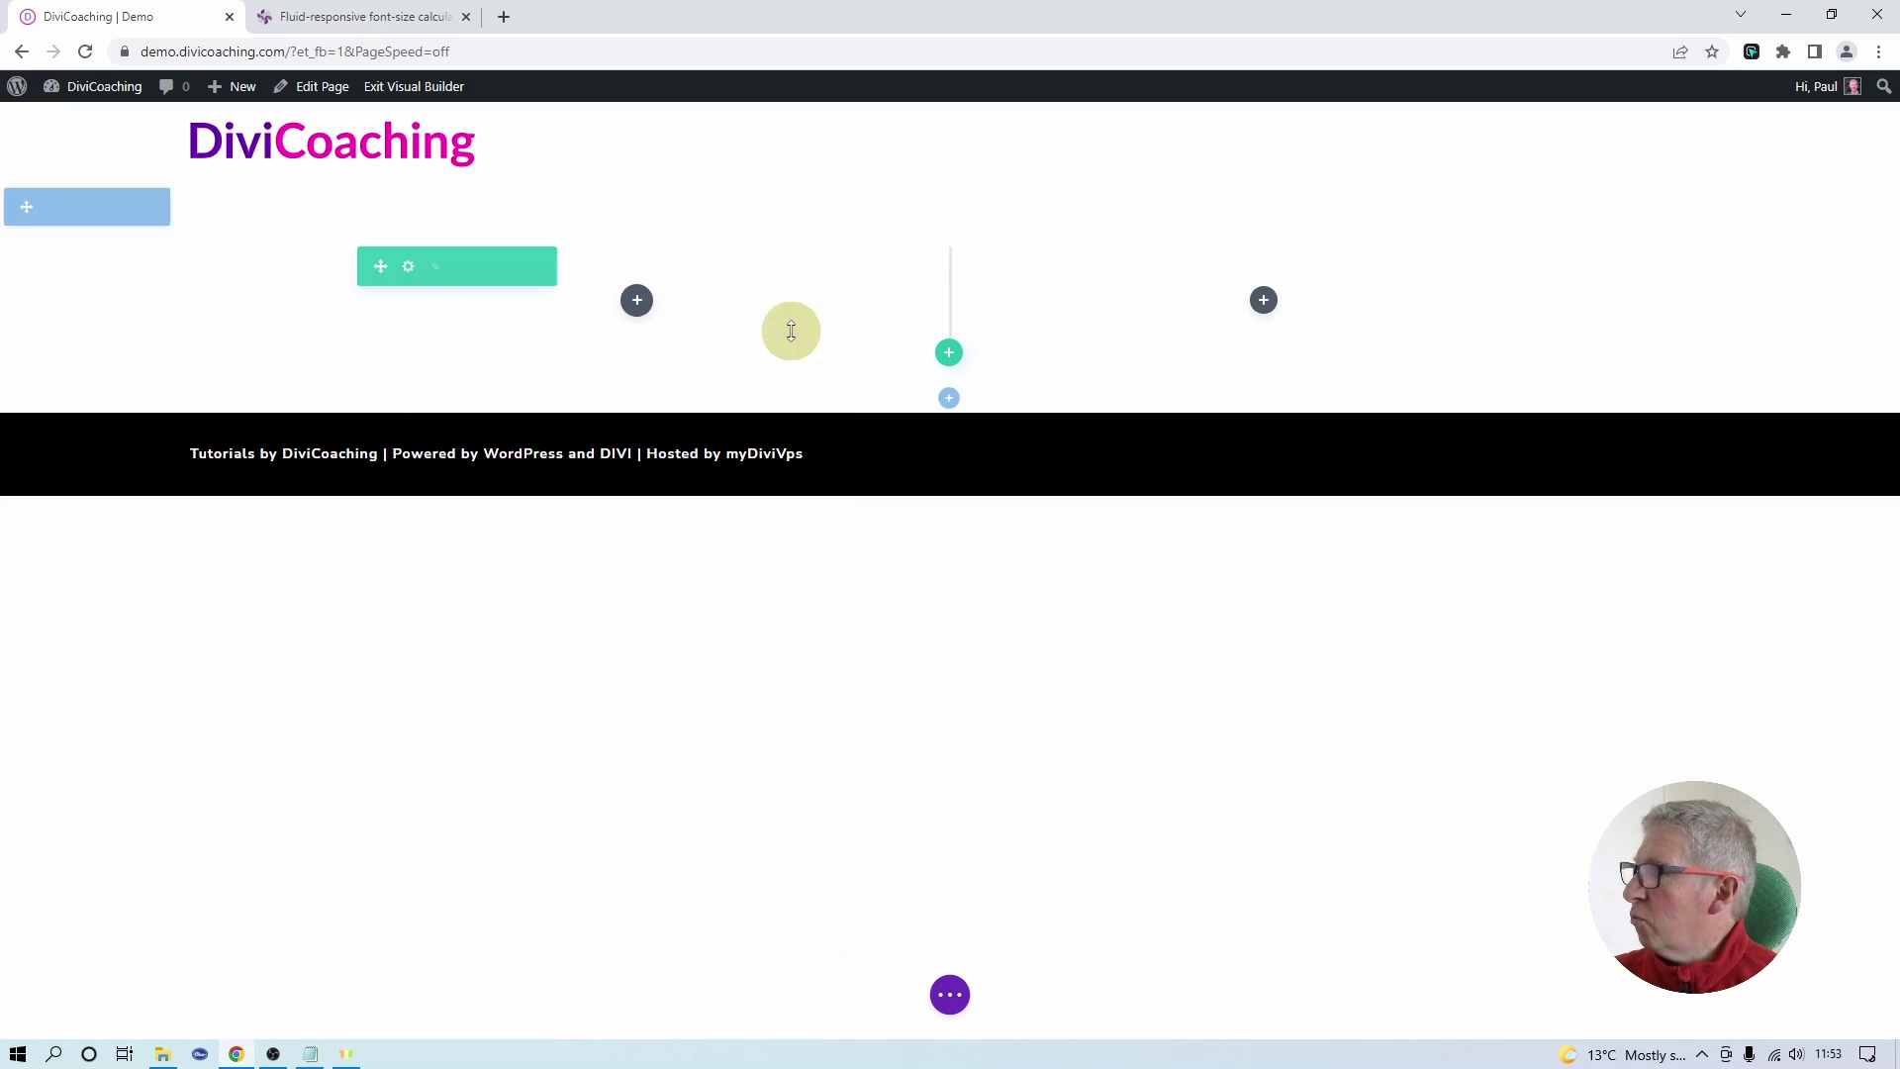
# Give the row an 80% max width with equalized column heights and save.
pyautogui.click(409, 267)
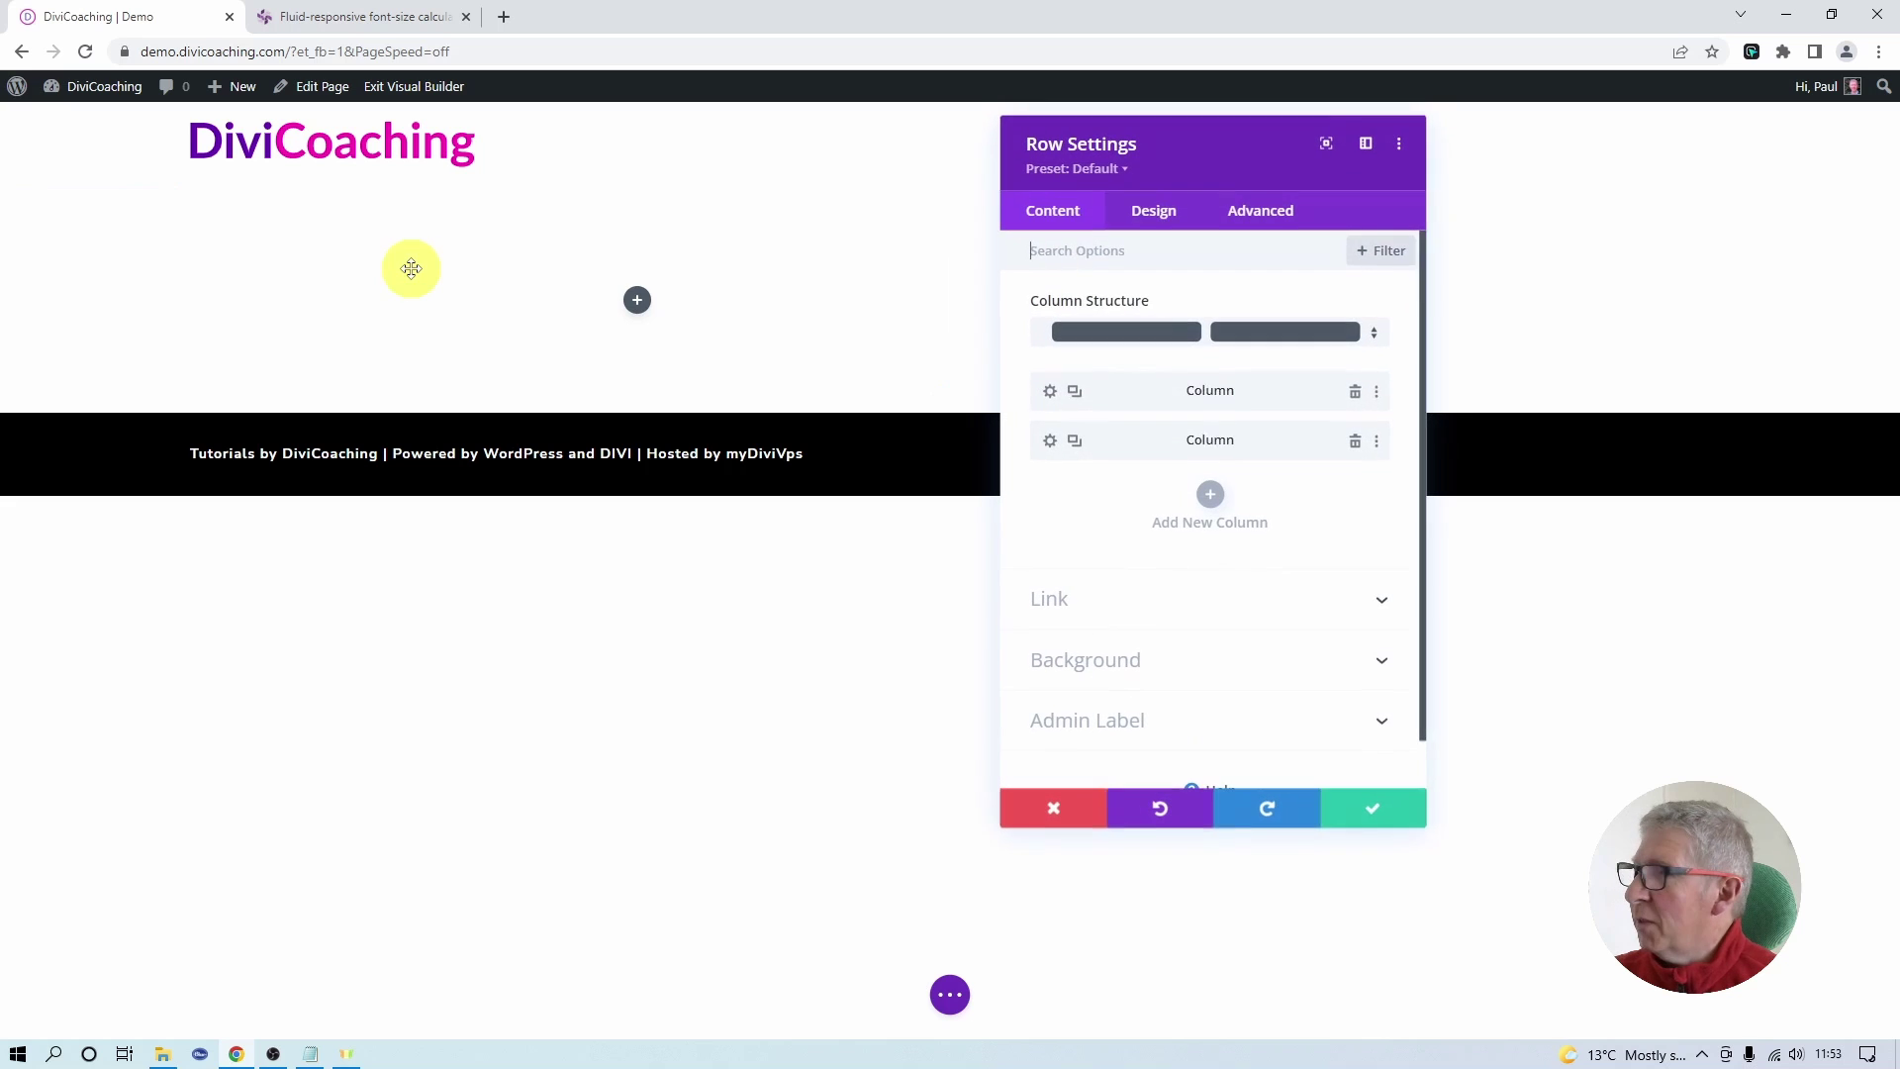
pyautogui.click(1148, 209)
pyautogui.click(1054, 315)
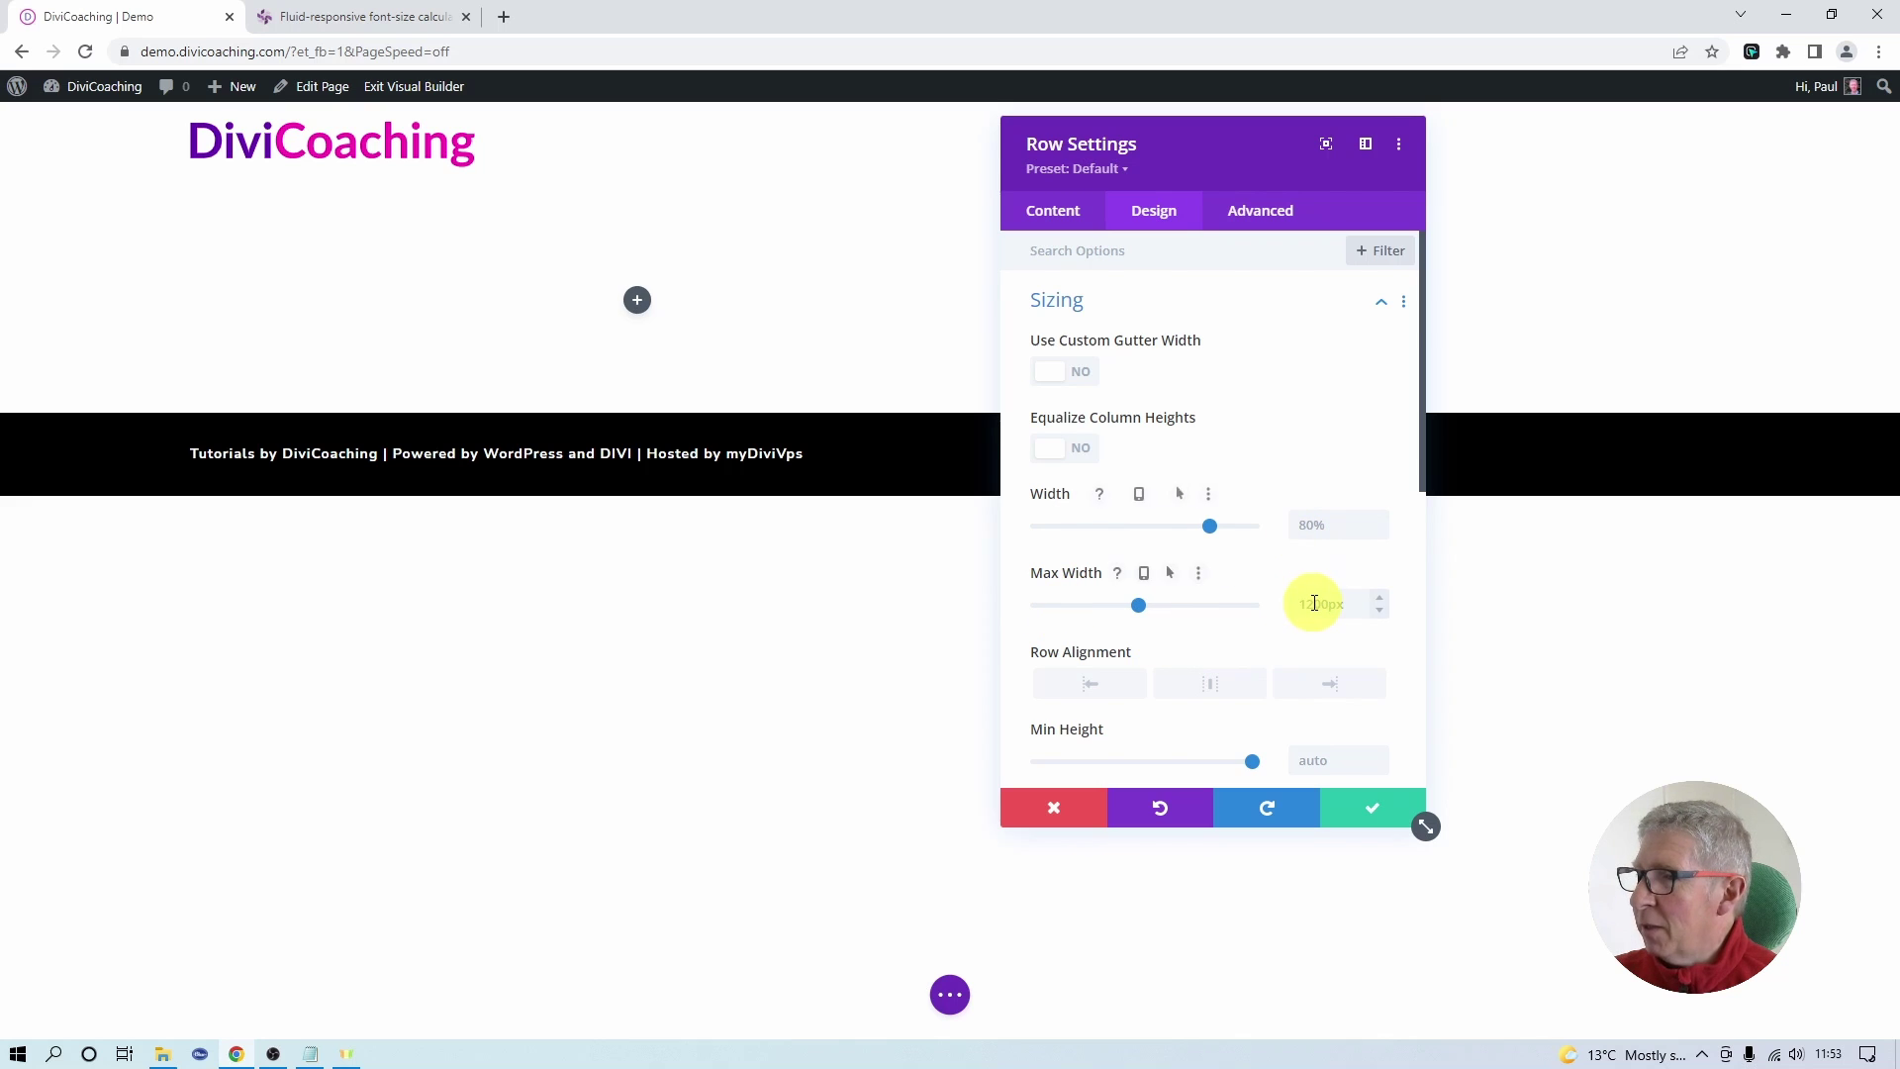
pyautogui.tripleClick(1314, 604)
pyautogui.write('80')
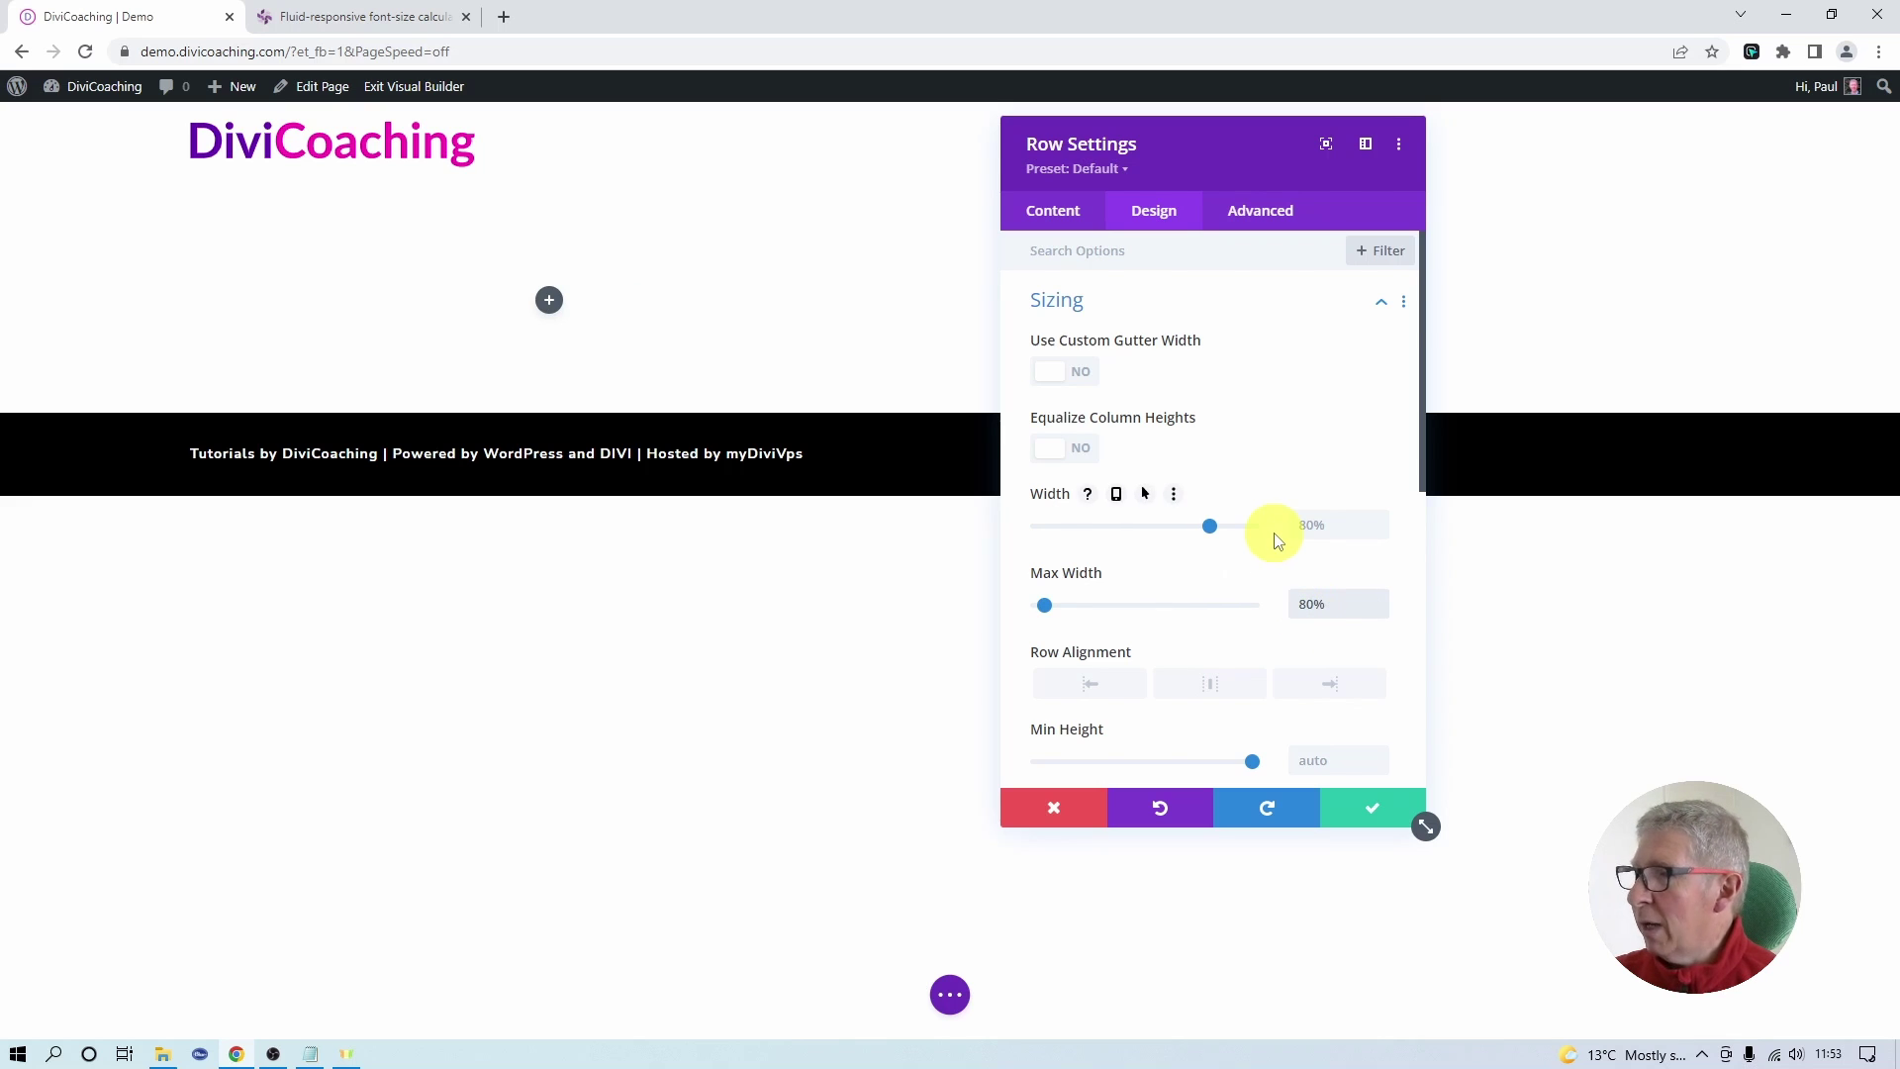
pyautogui.click(1082, 453)
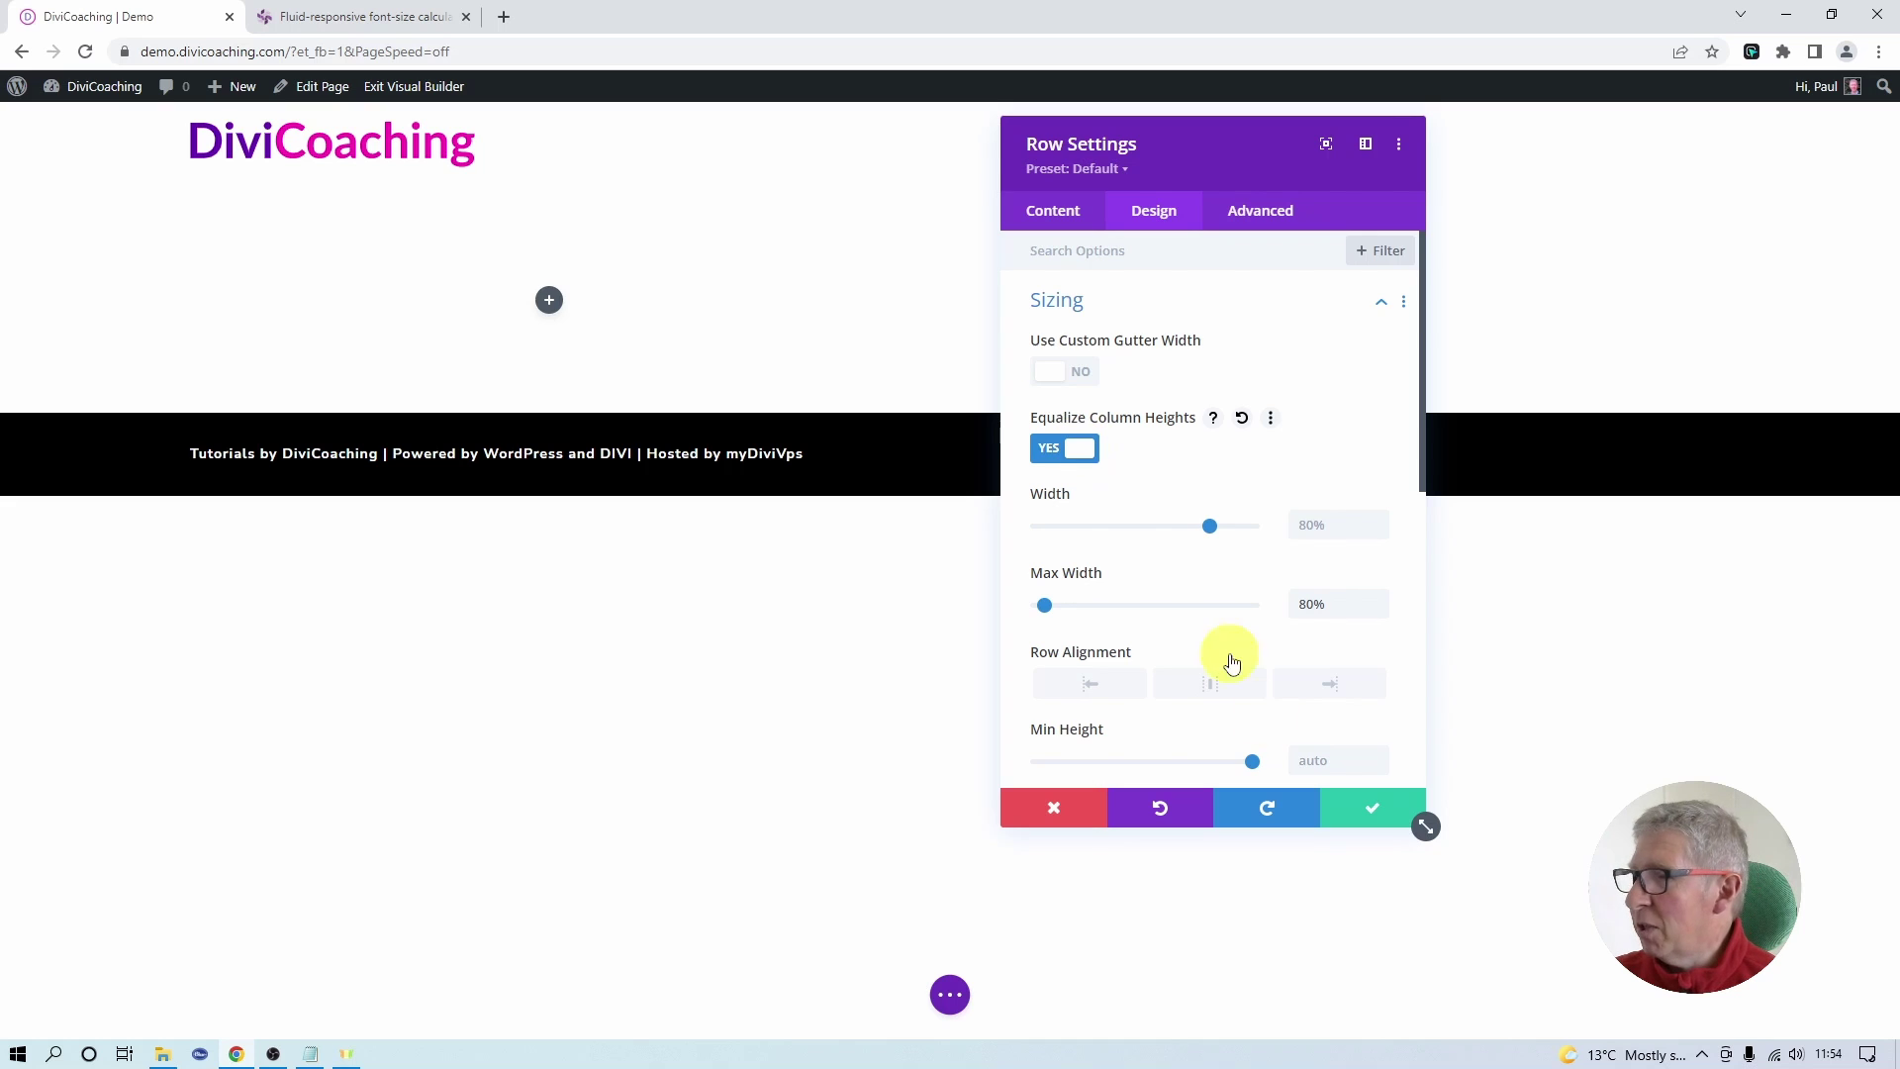
pyautogui.click(1376, 808)
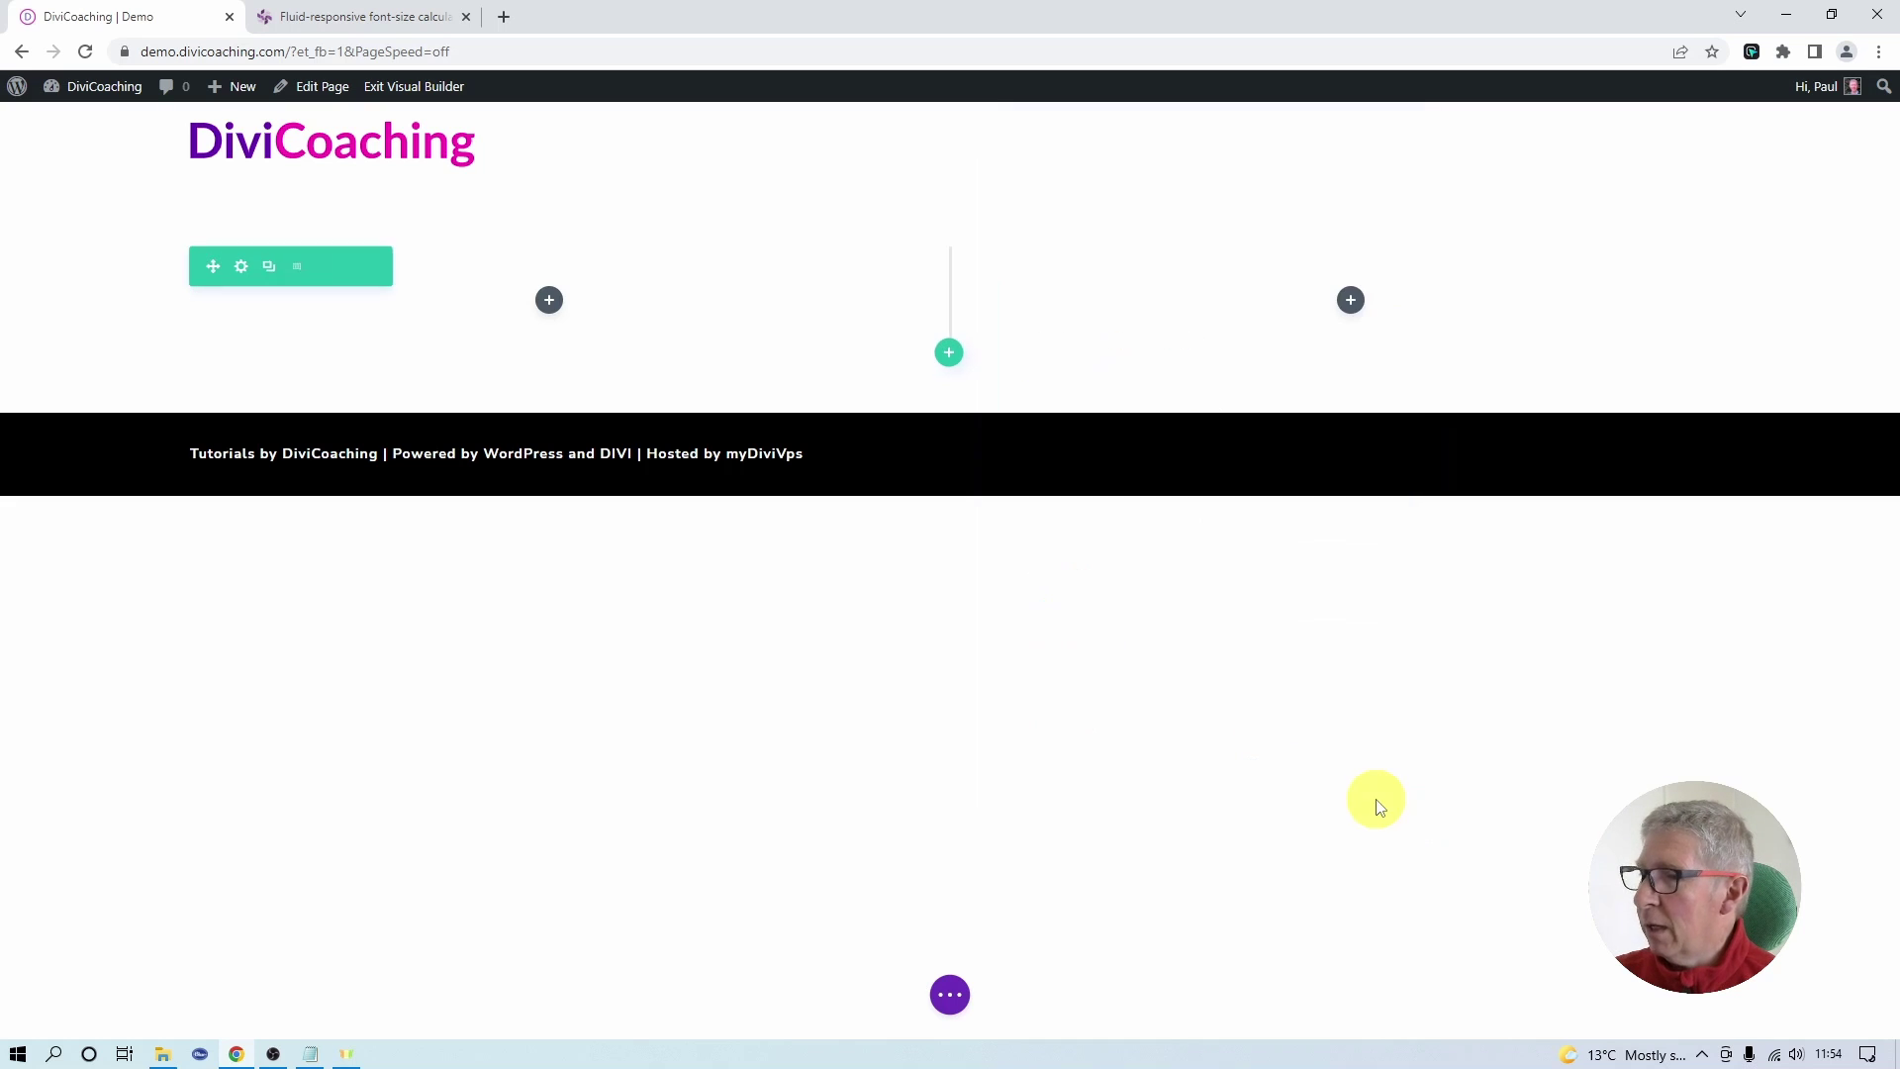
# Add the CSS class dc-two-col to the row under Advanced and save.
pyautogui.click(242, 272)
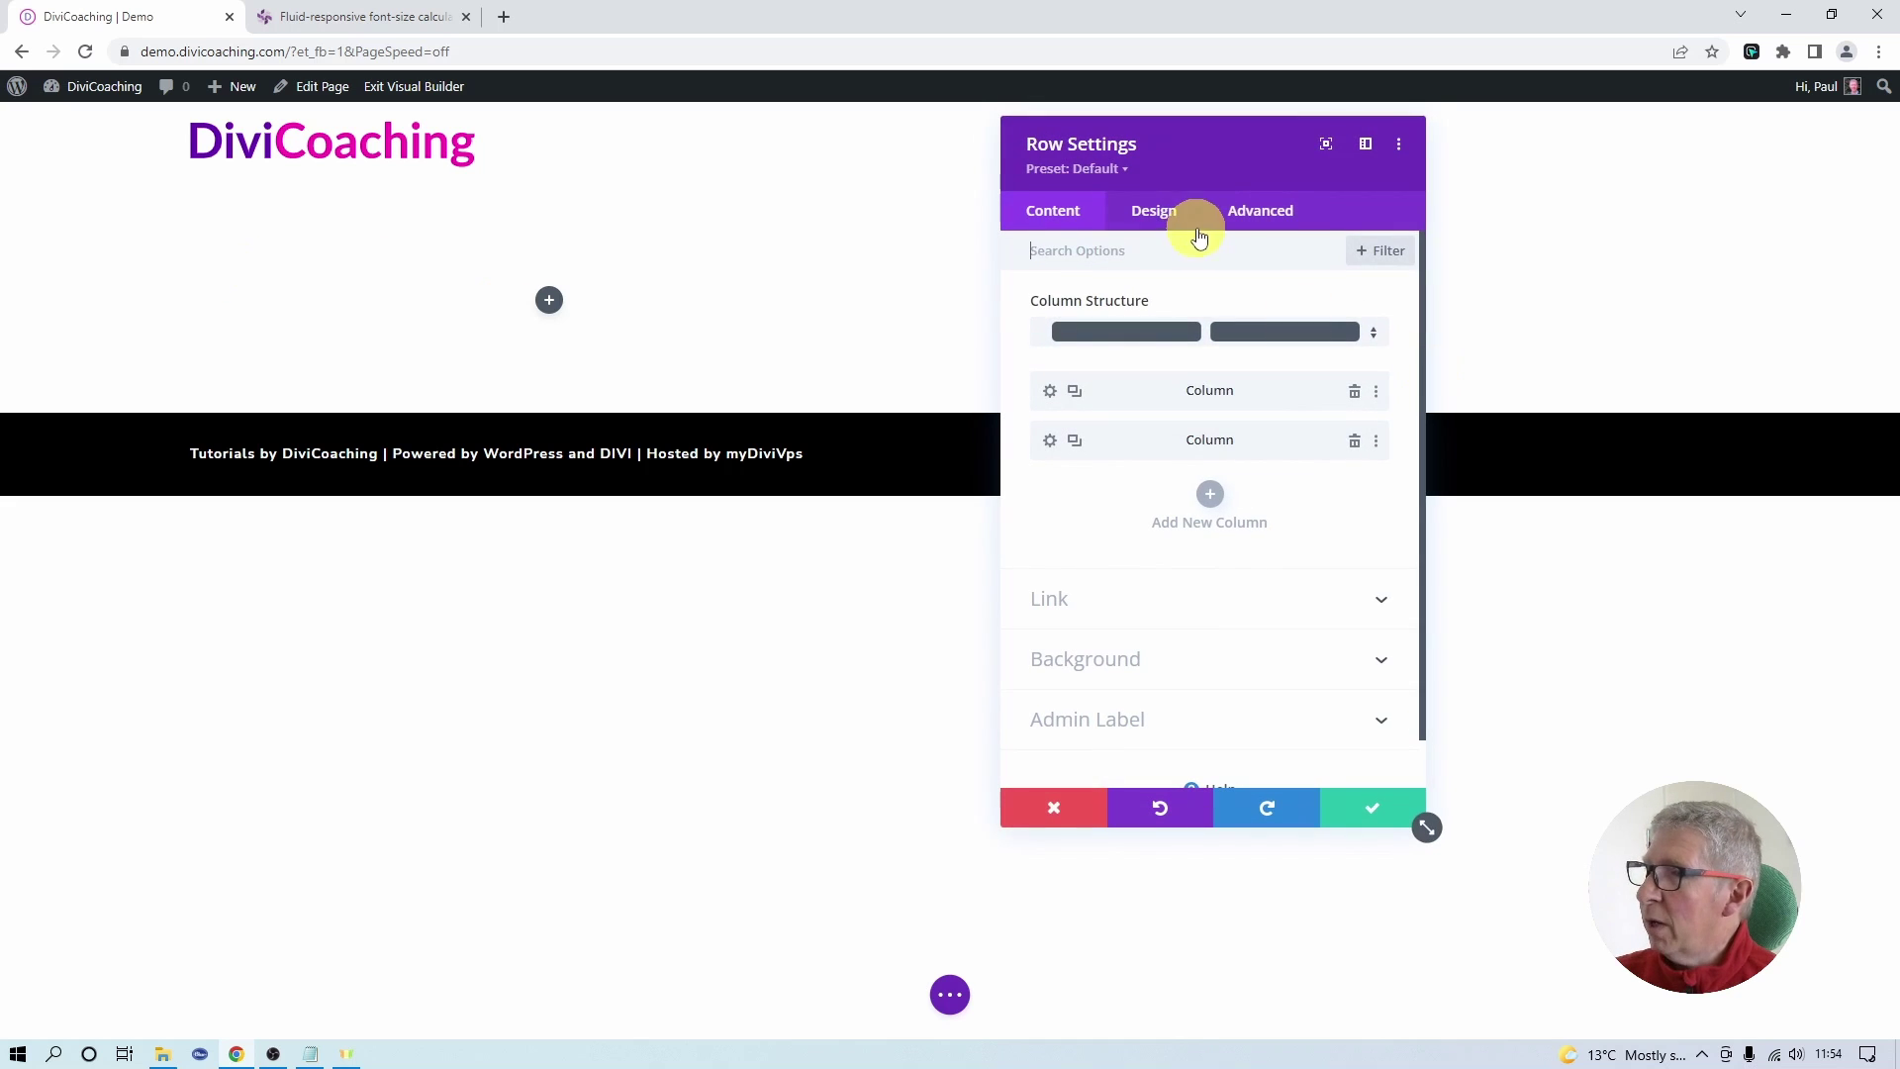
pyautogui.click(1263, 213)
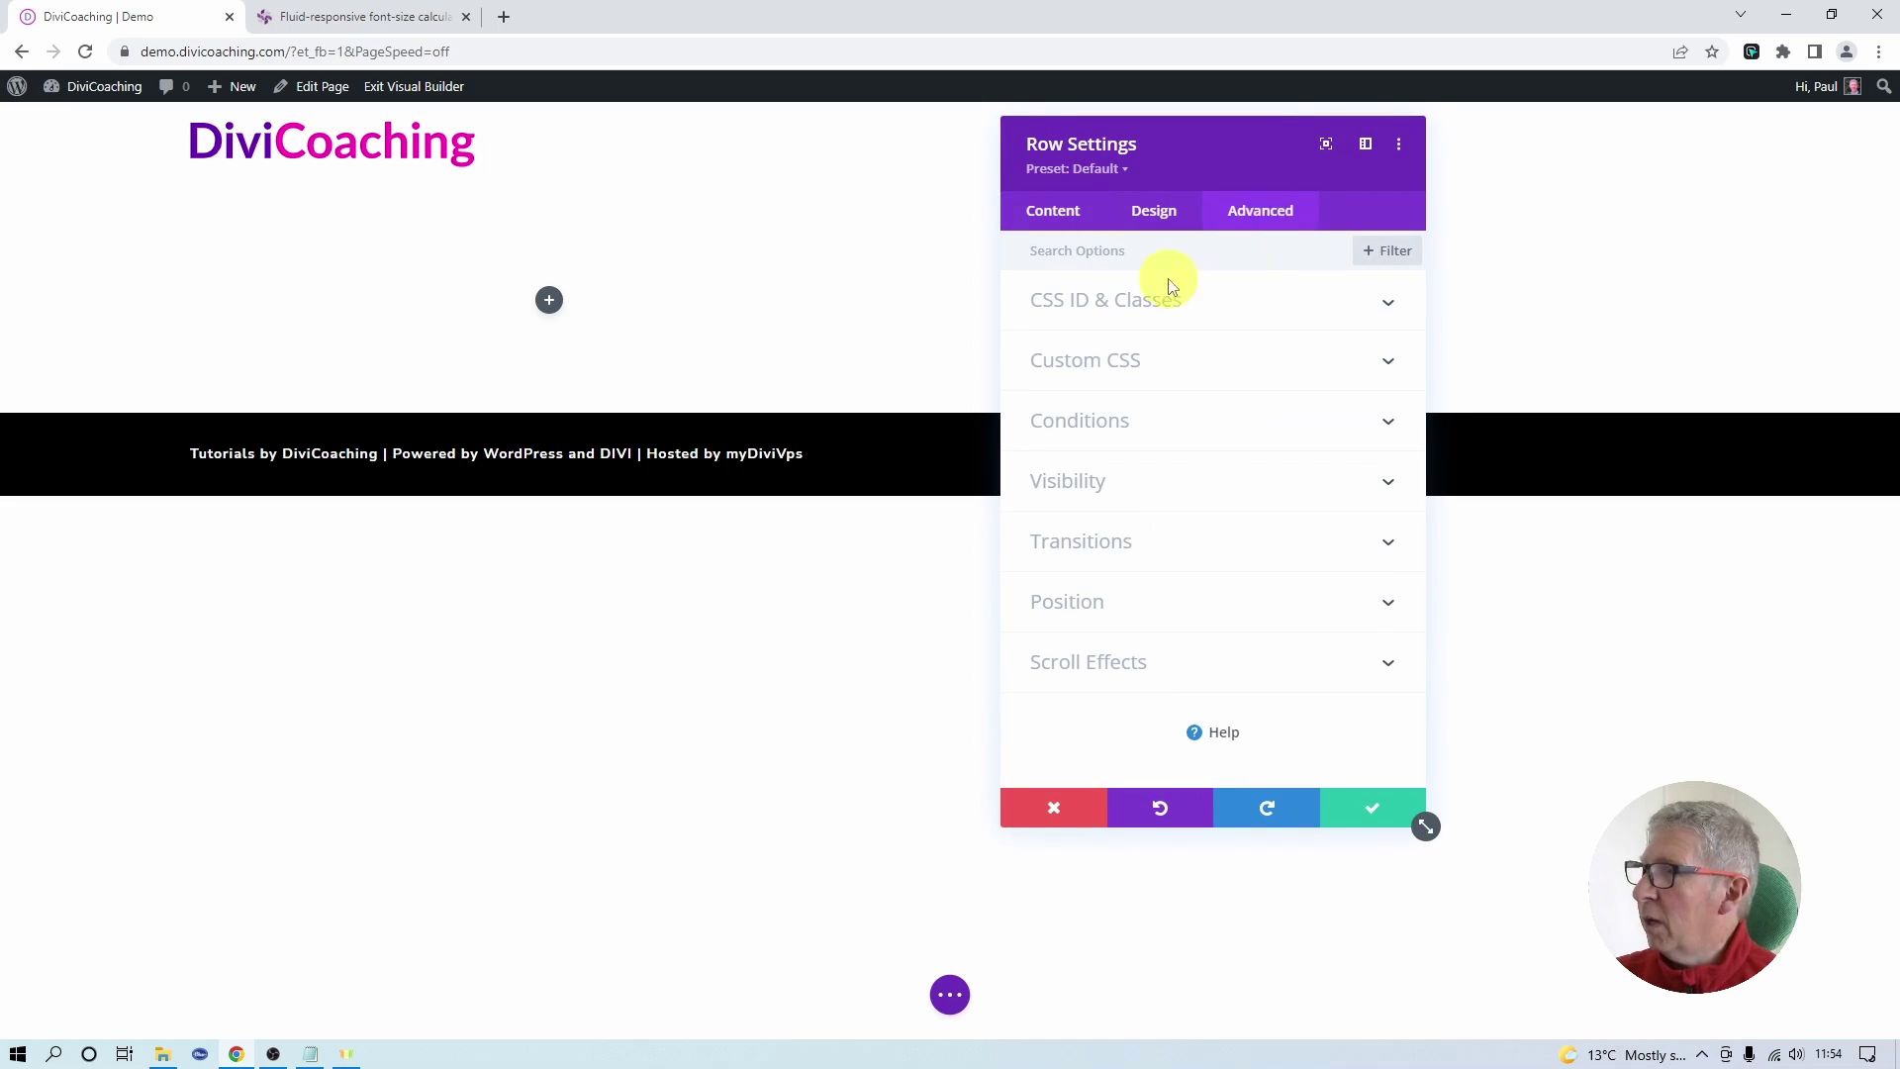
pyautogui.click(1088, 303)
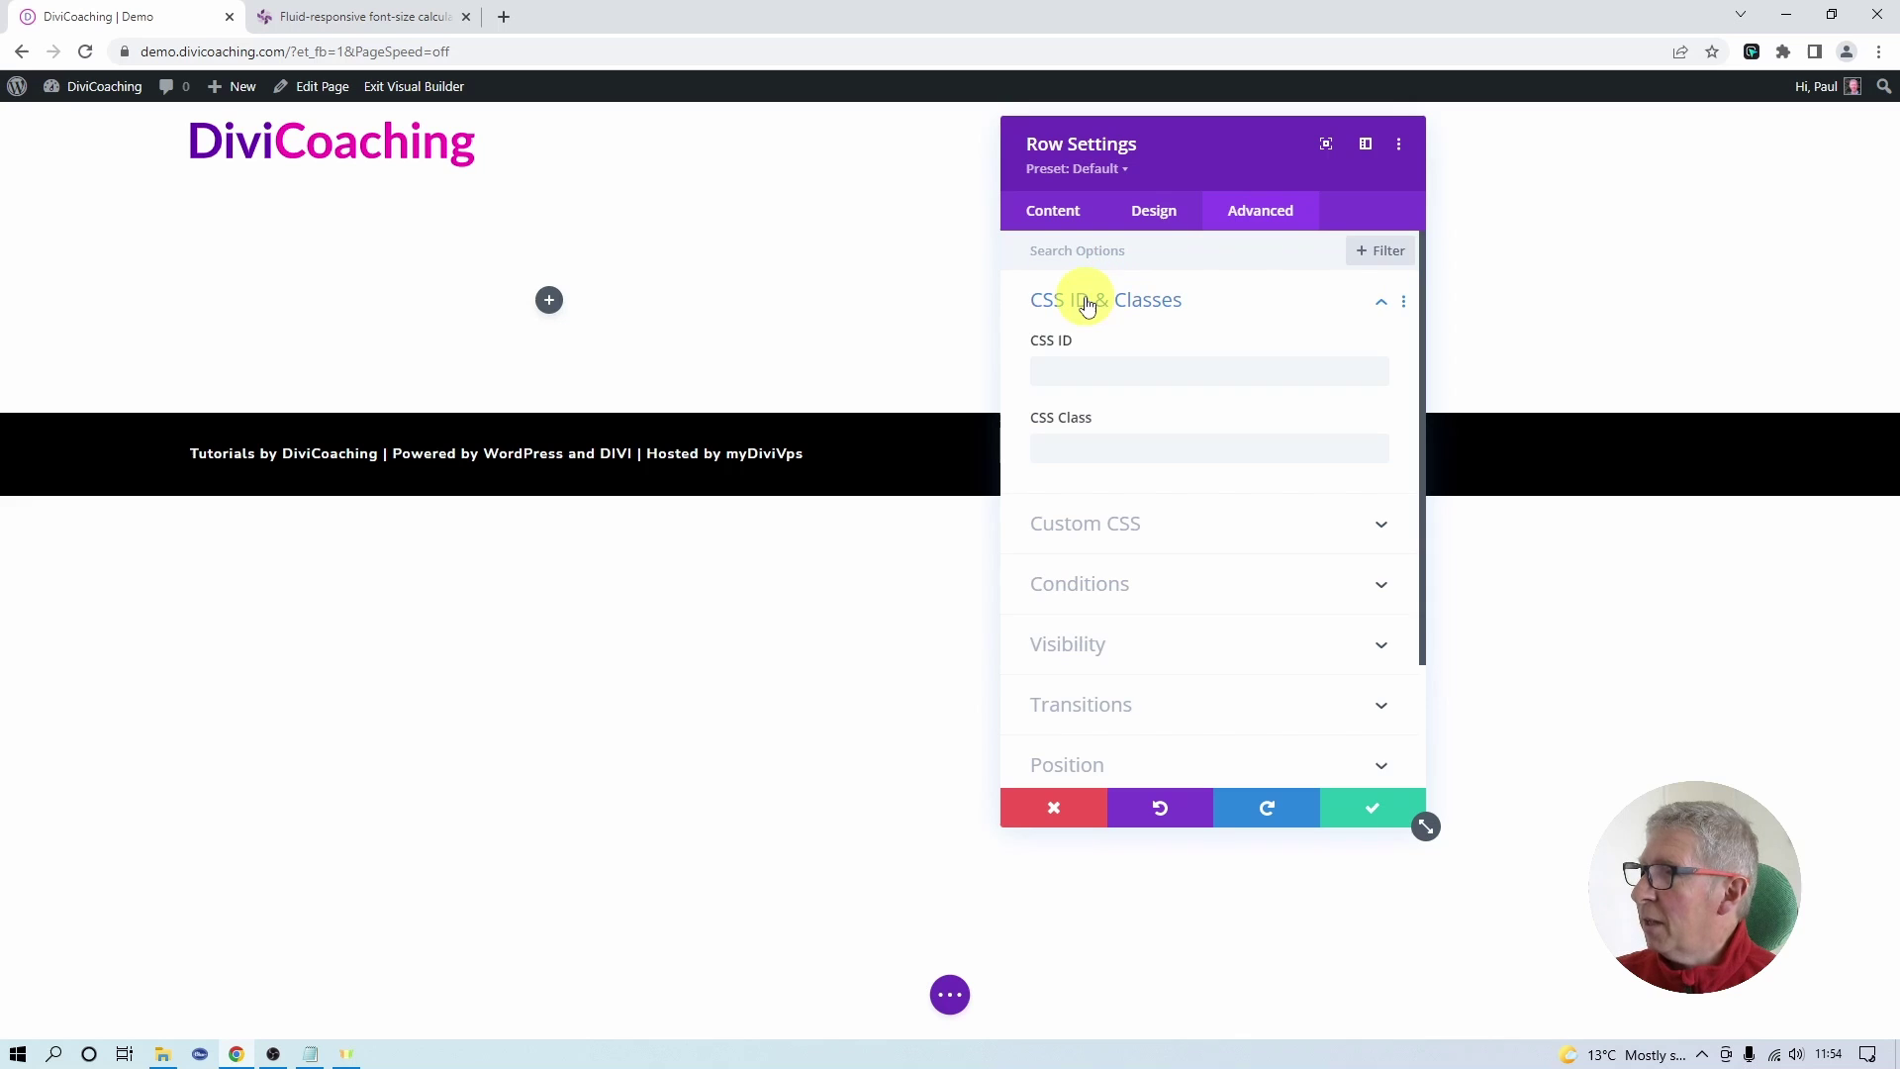
pyautogui.click(1078, 448)
pyautogui.write('dc-two-col')
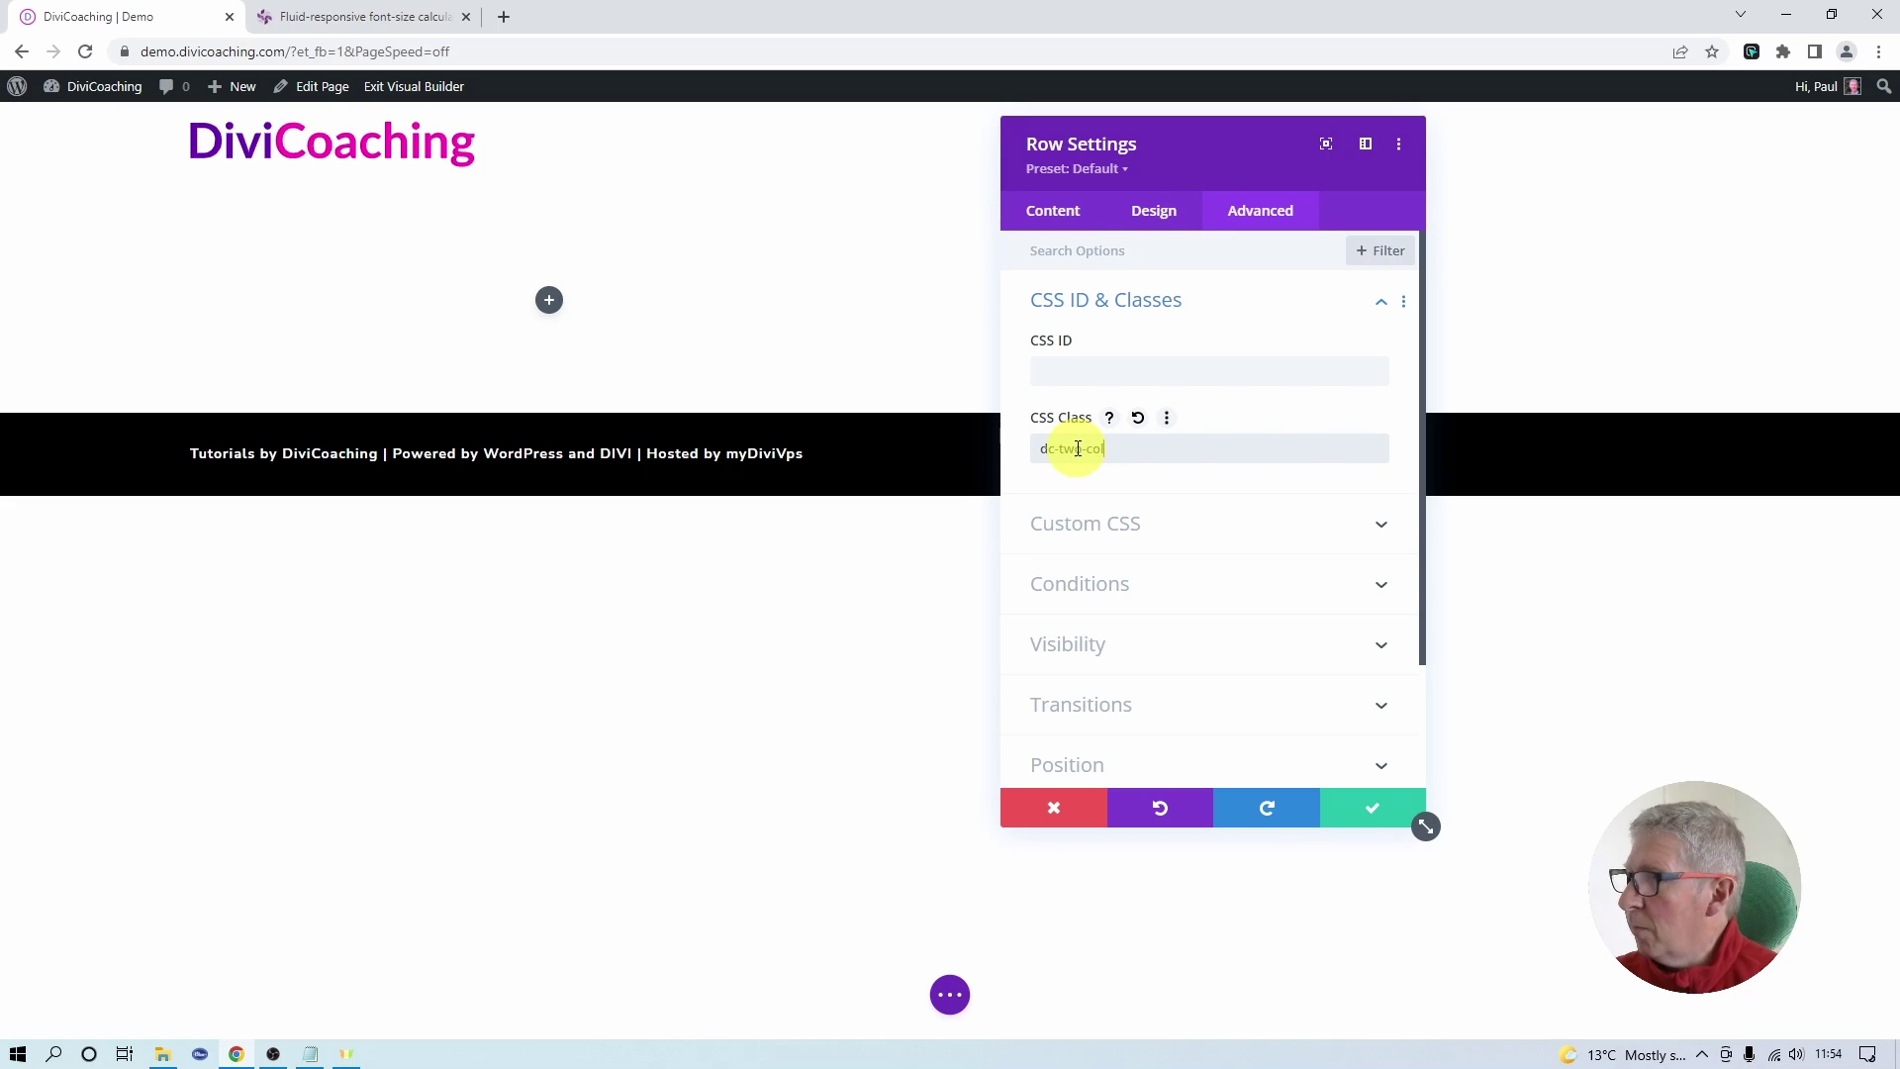
pyautogui.click(1375, 809)
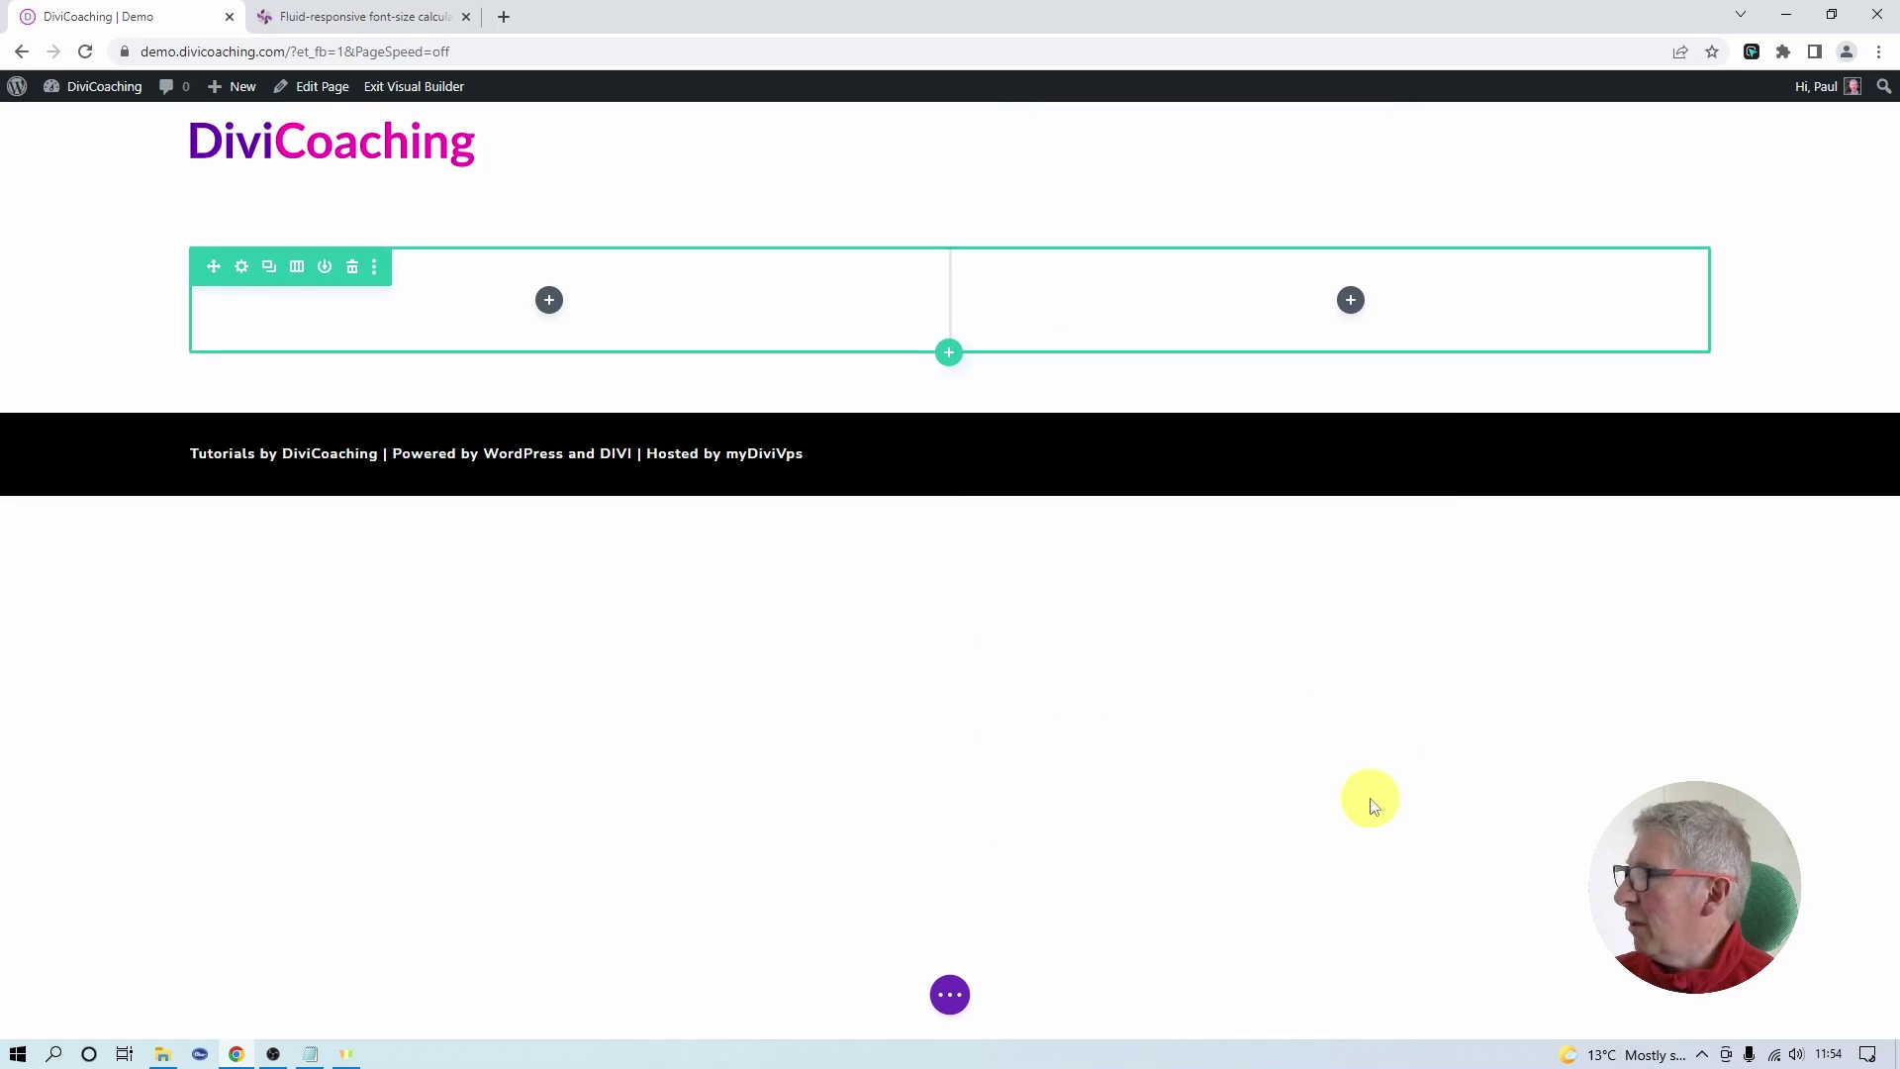
# Set the section background colour to light grey #e0e0e0 and save.
pyautogui.click(52, 206)
pyautogui.click(1090, 367)
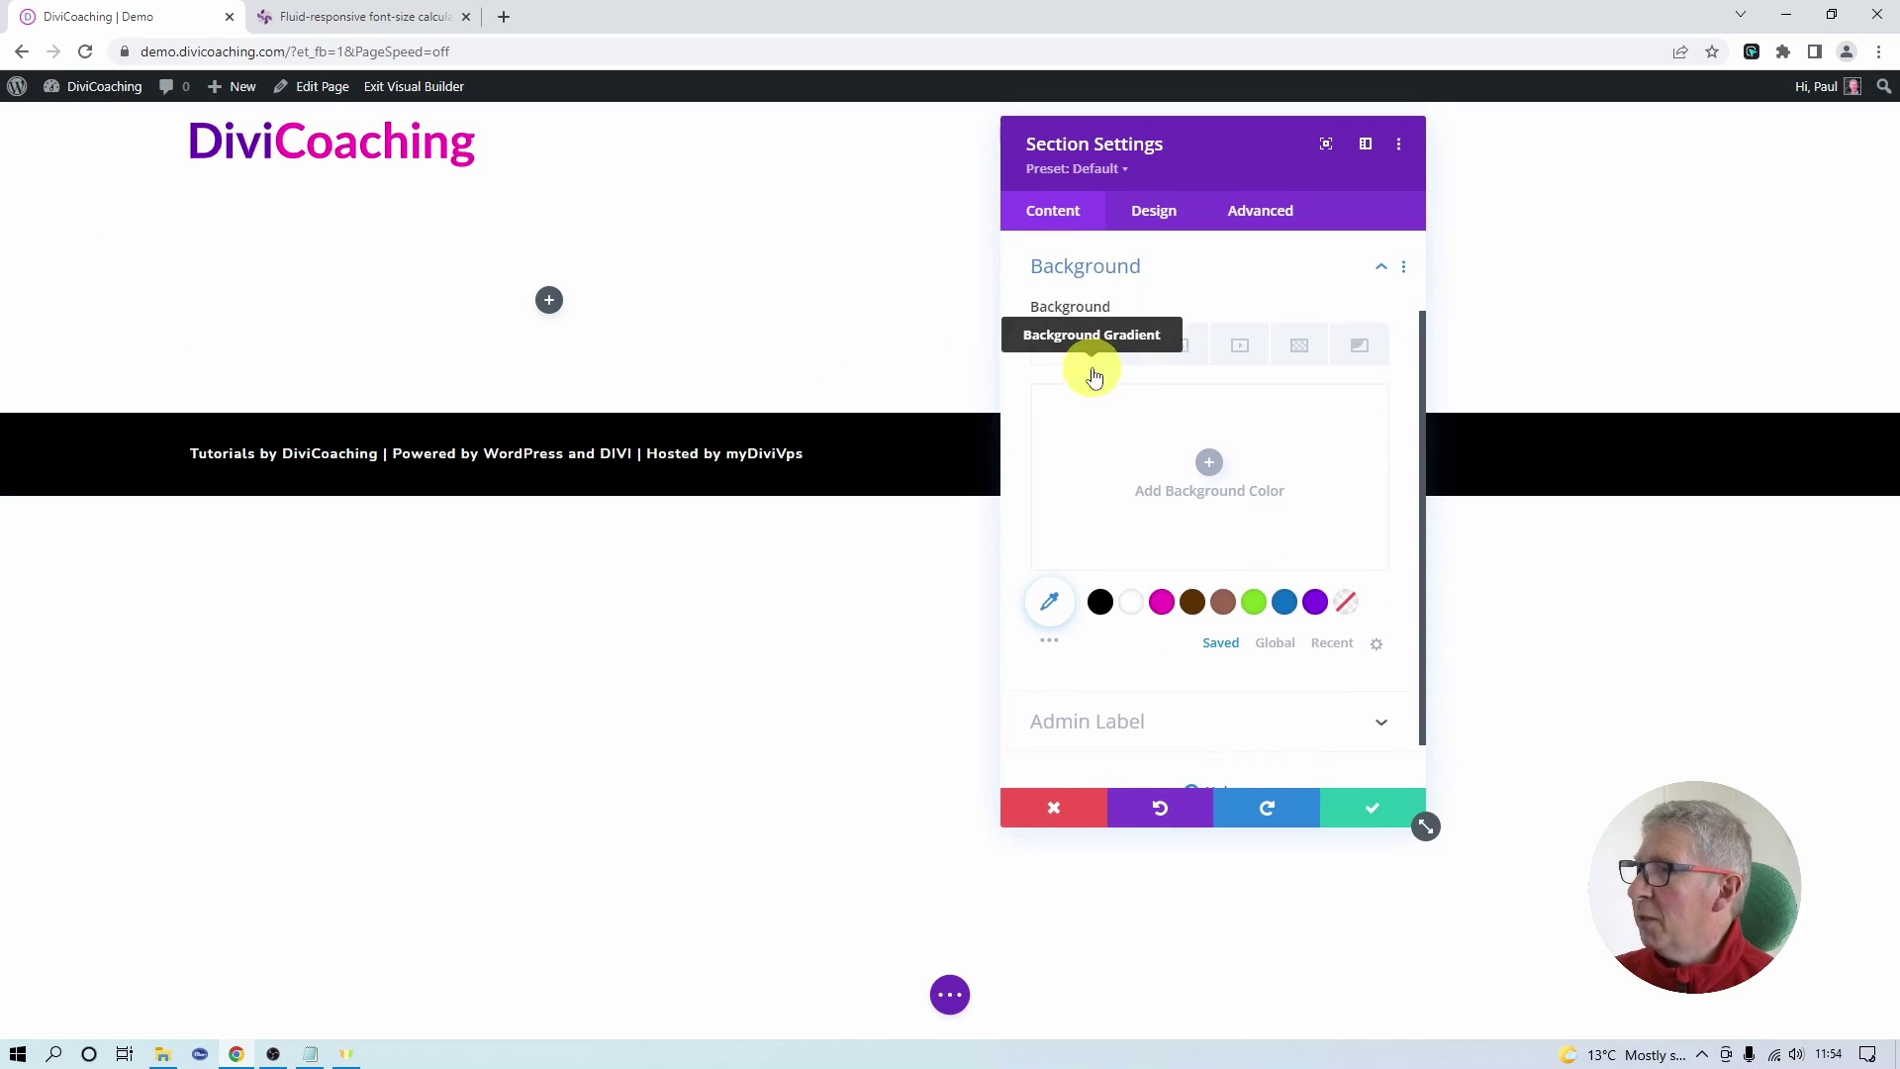
pyautogui.click(1144, 423)
pyautogui.moveTo(1144, 443); pyautogui.dragTo(1167, 403)
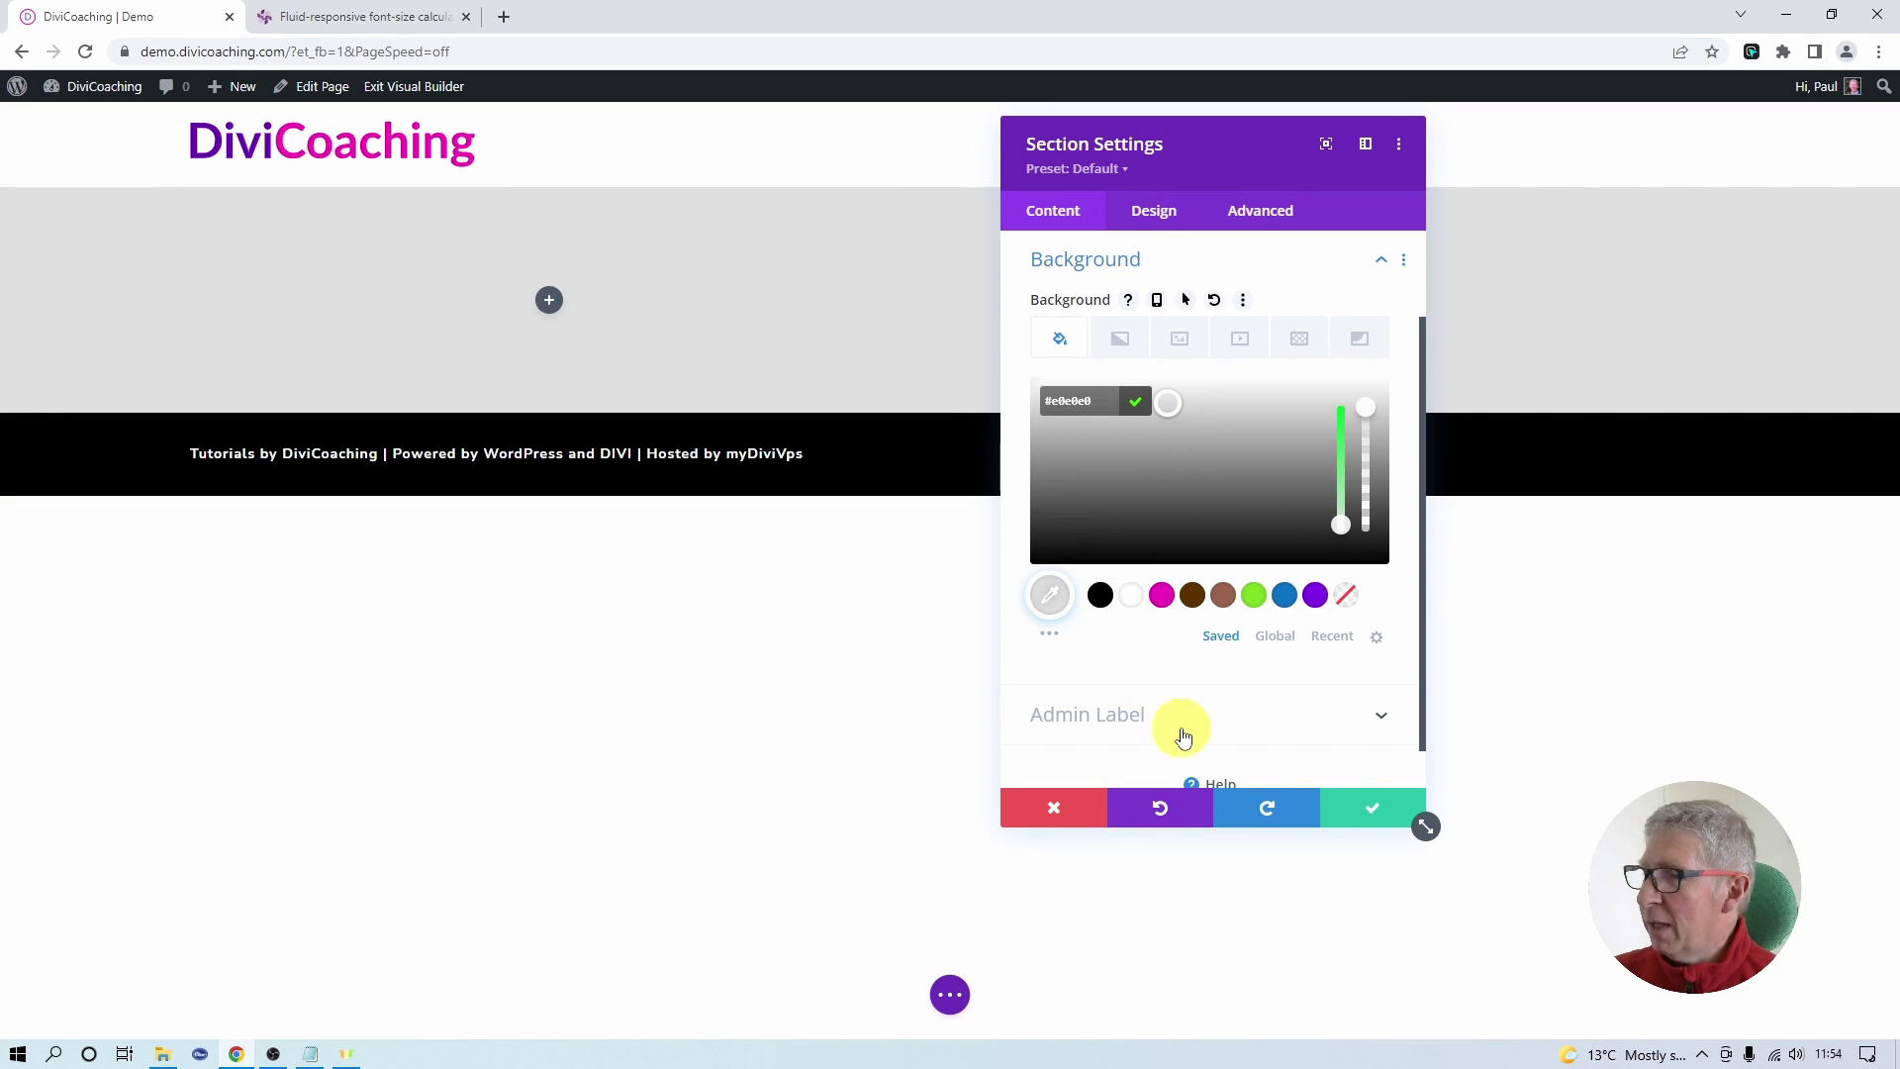
pyautogui.click(1359, 822)
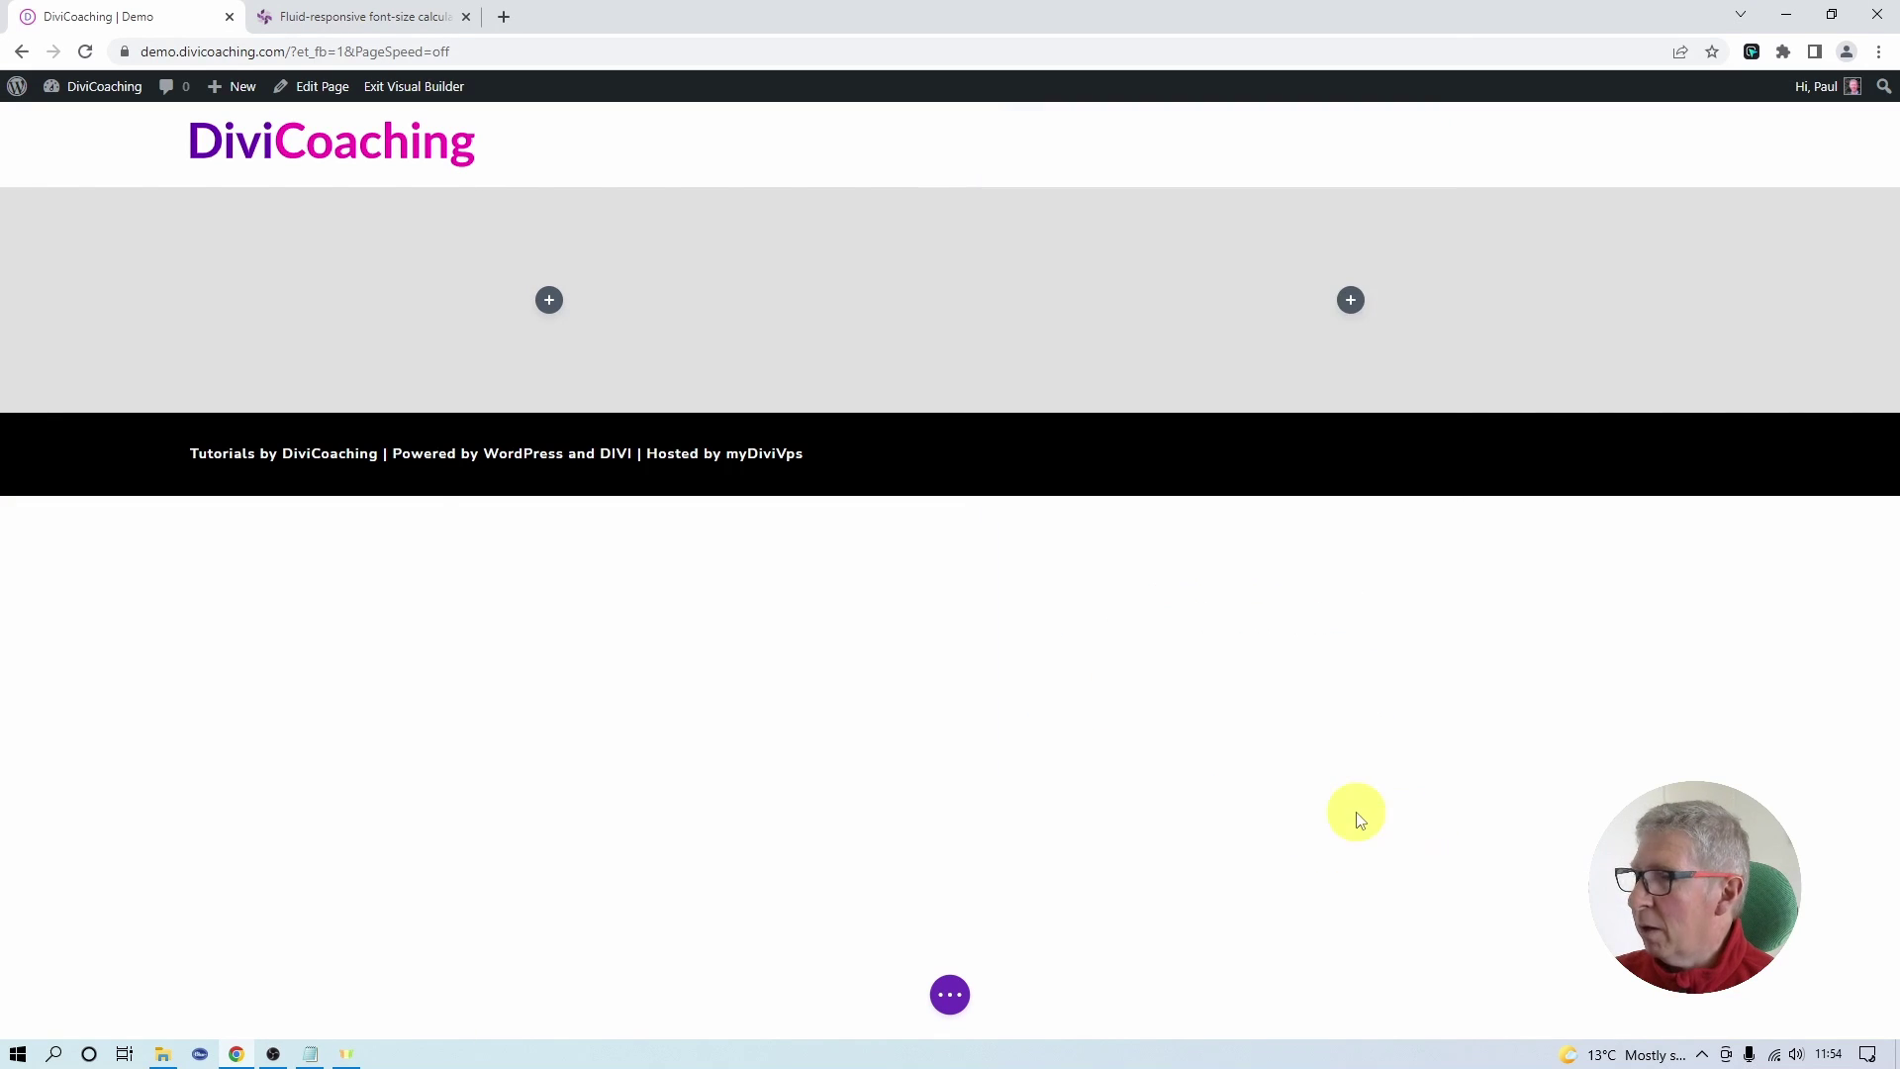
# Give the two-column row a white background and save.
pyautogui.click(242, 268)
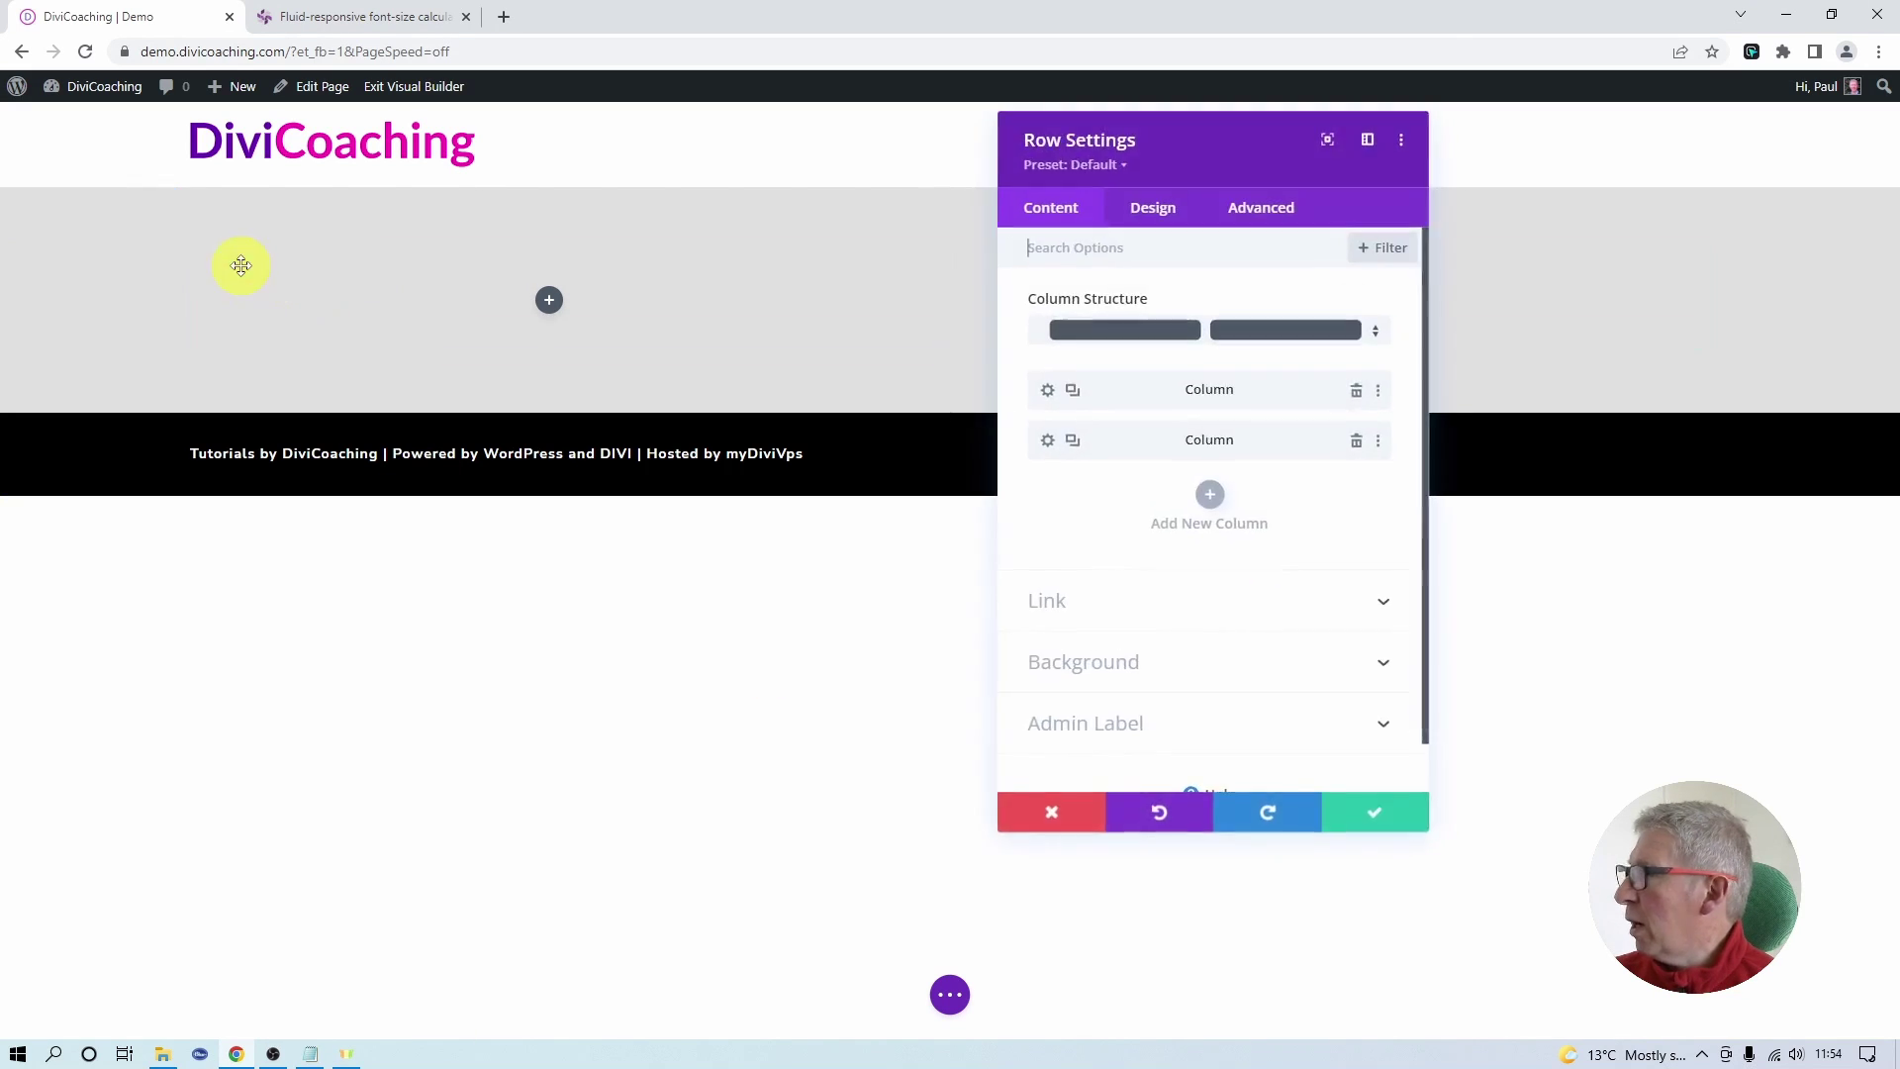
pyautogui.click(1107, 657)
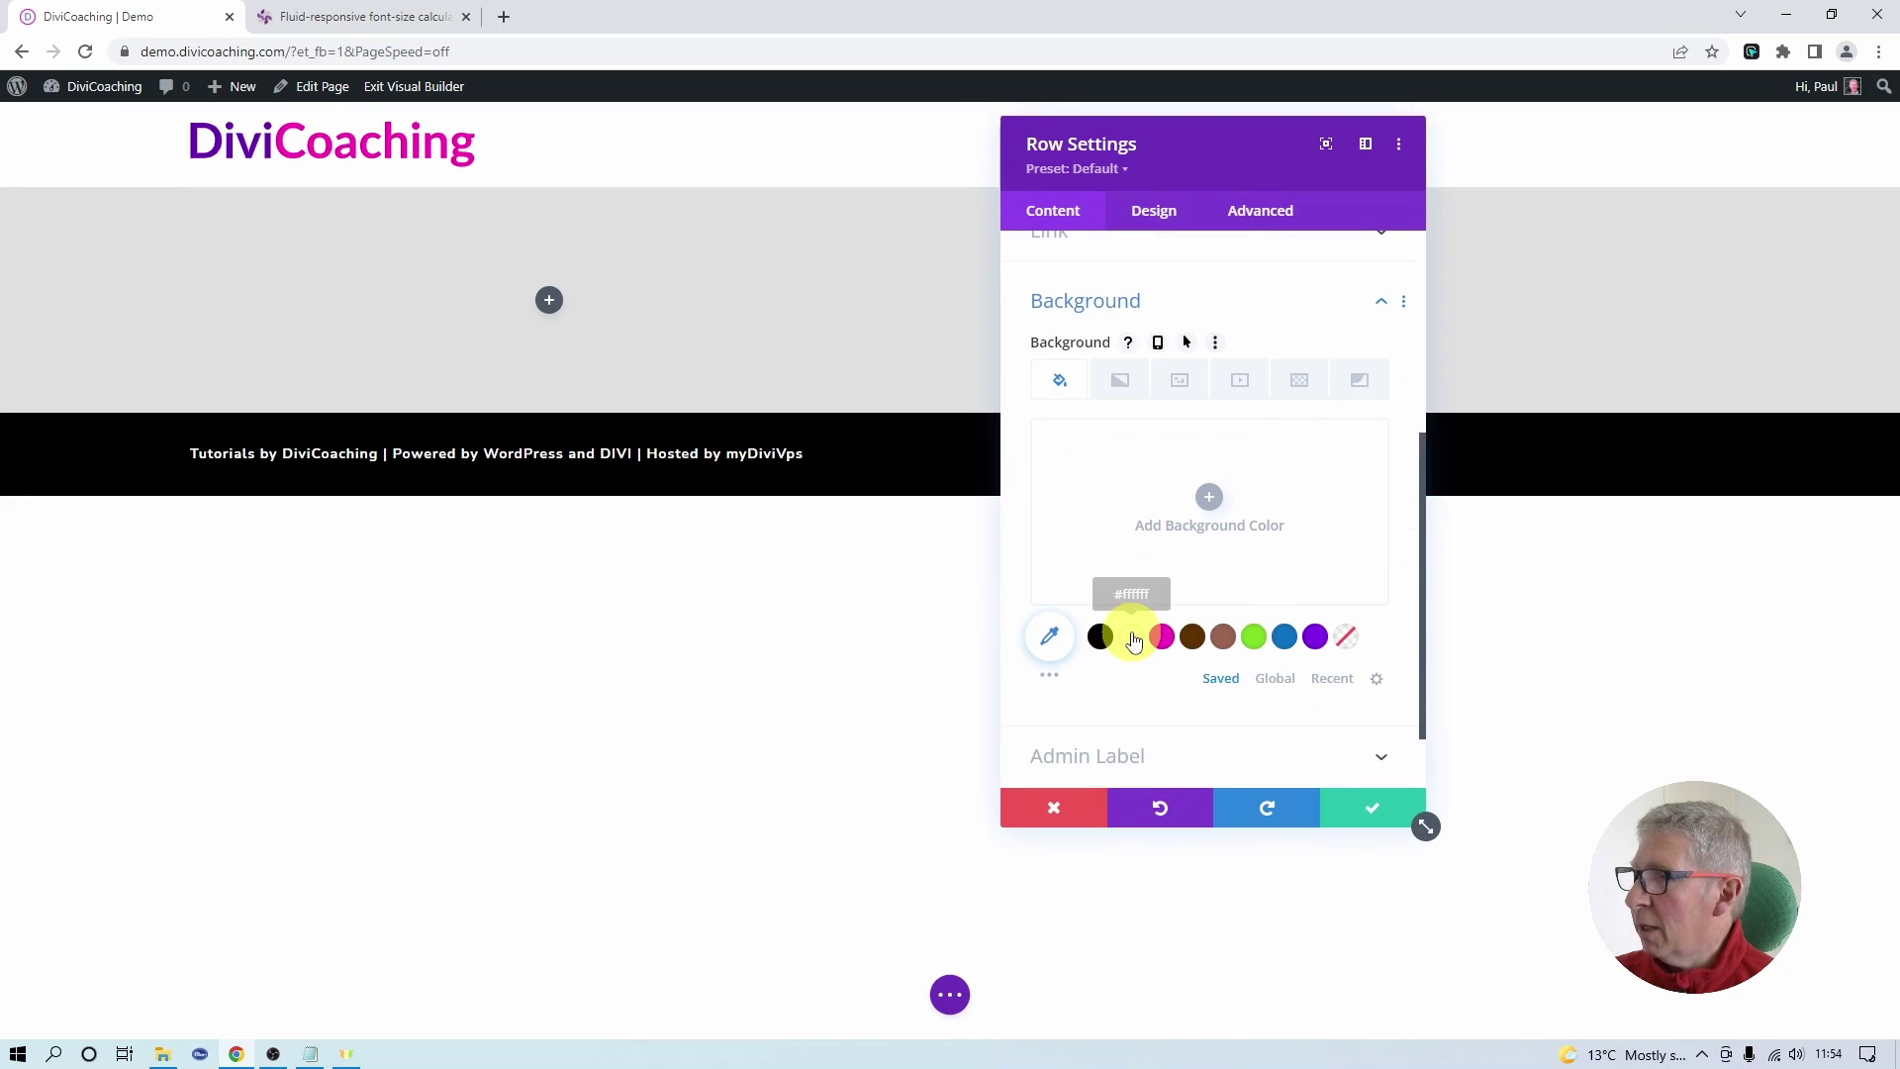
pyautogui.click(1131, 636)
pyautogui.click(1393, 810)
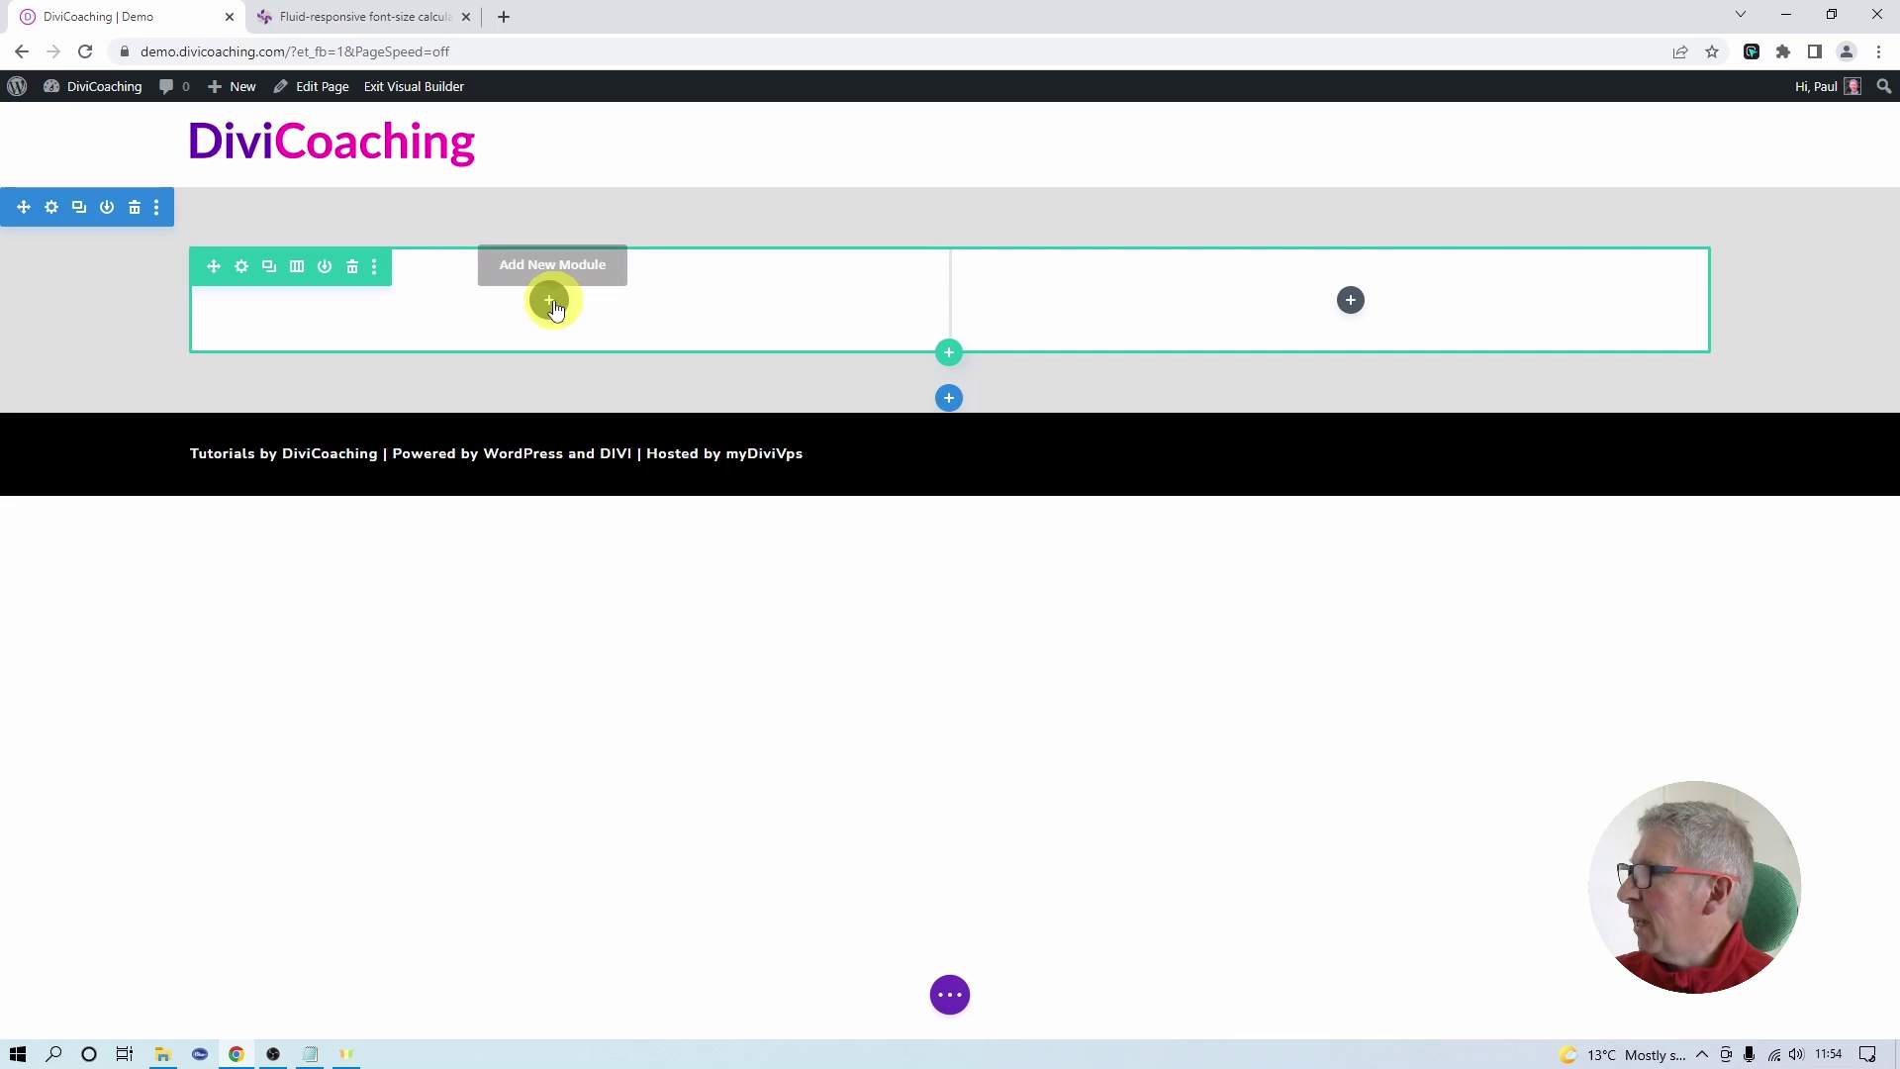
# Add a Text module to the left column, replace its placeholder with pasted Lorem ipsum paragraphs, and save.
pyautogui.click(550, 301)
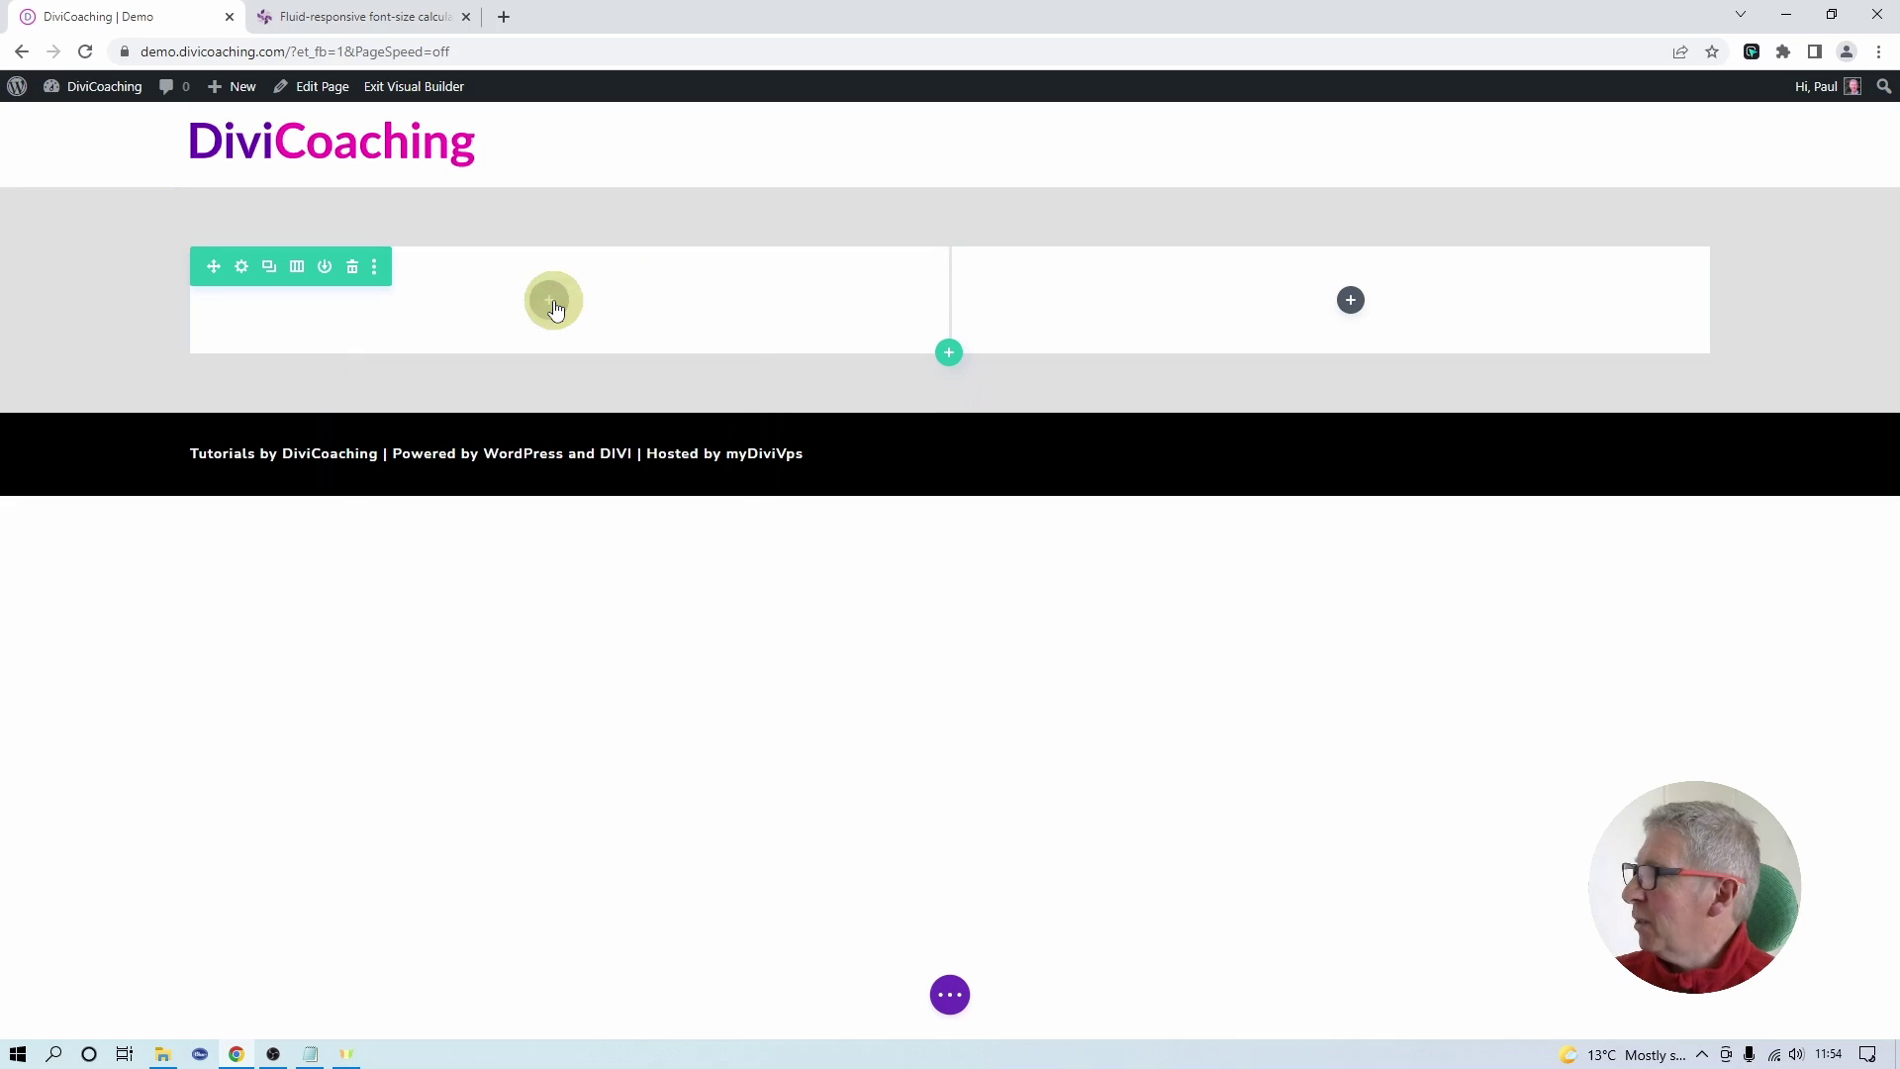
pyautogui.write('text')
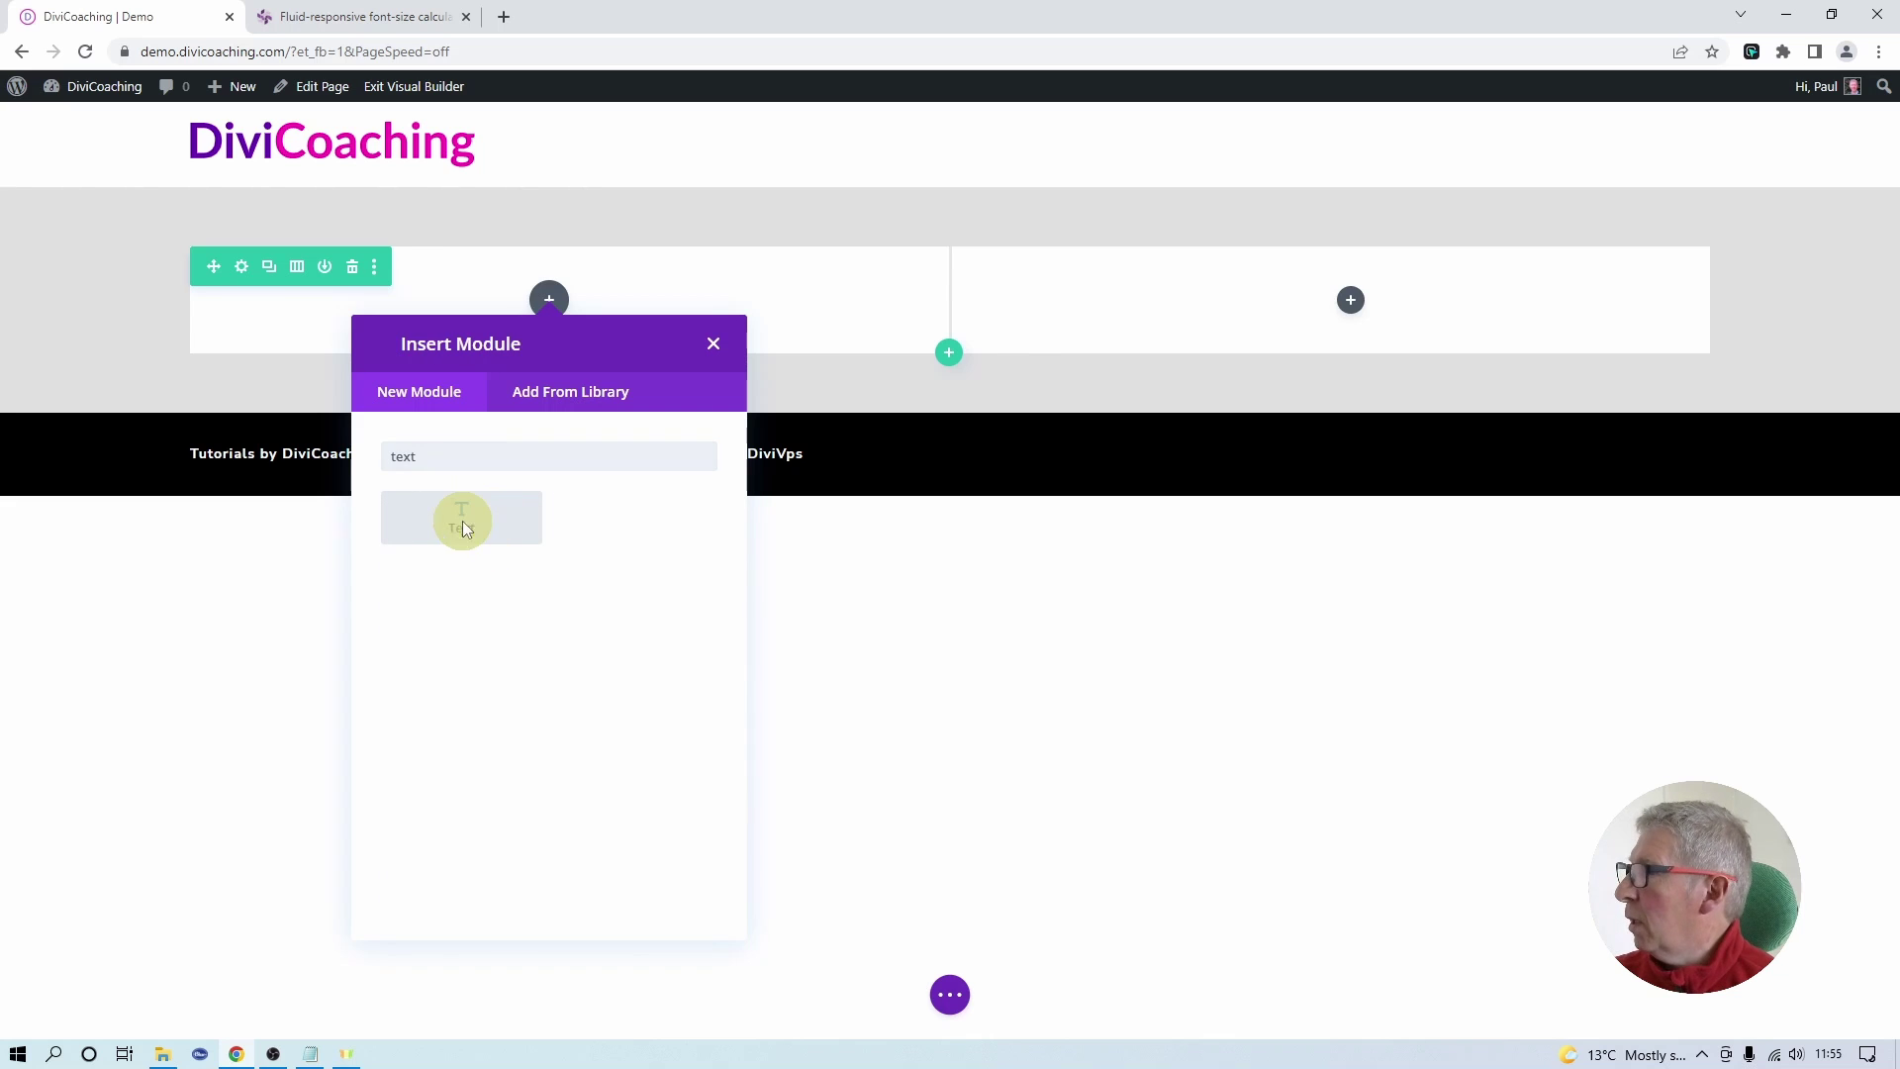
pyautogui.click(464, 532)
pyautogui.moveTo(1114, 637); pyautogui.dragTo(1034, 502)
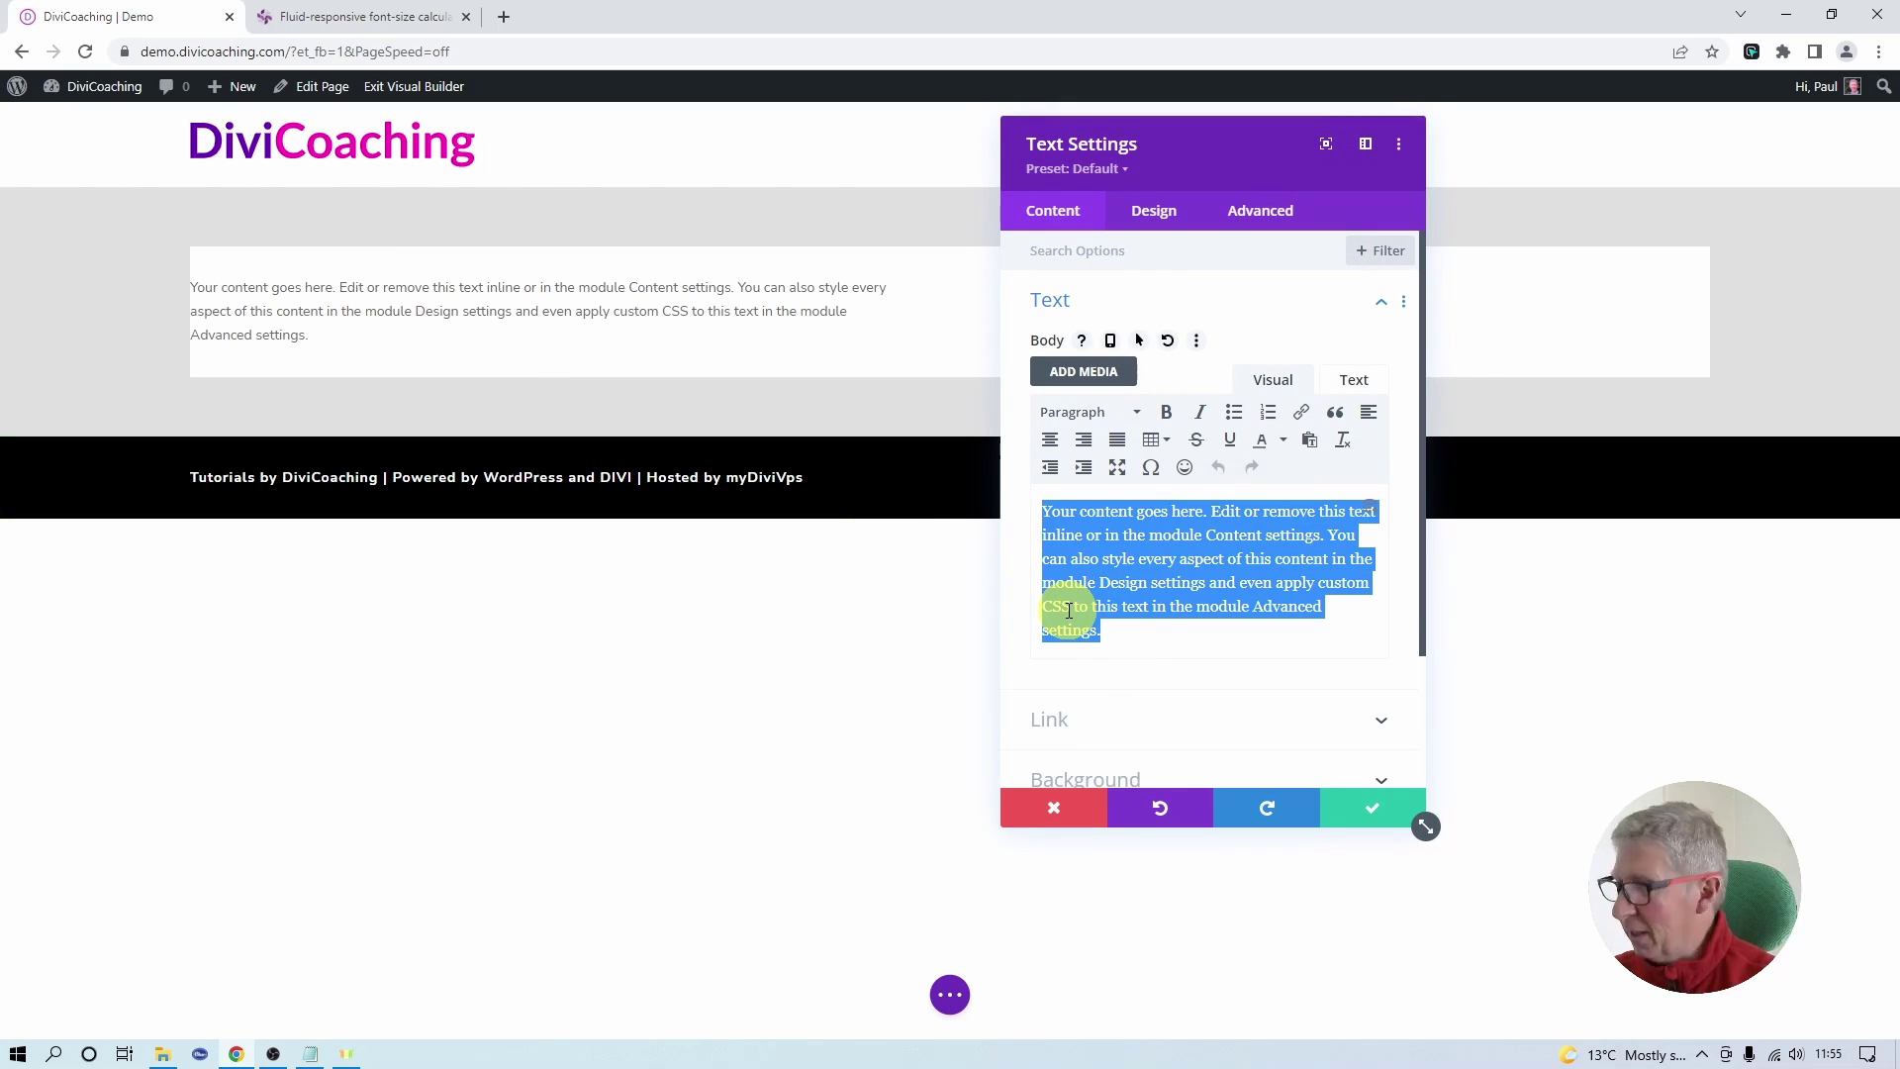
pyautogui.write('Lorem ipsum dolor sit amet, consectetuer adipiscing elit. Donec odio. Quisque volutpat mattis eros. Nullam malesuada erat ut turpis. Suspendisse urna nibh, viverra non, semper suscipit, posuere a, pede. Donec nec justo eget felis facilisis fermentum. Aliquam porttitor mauris sit amet orci. Aenean dignissim pellentesque felis. Morbi in sem quis dui placerat ornare. Pellentesque odio nisi, euismod in, pharetra a, ultricies in, diam. Sed arcu. Cras consequat.')
pyautogui.click(747, 361)
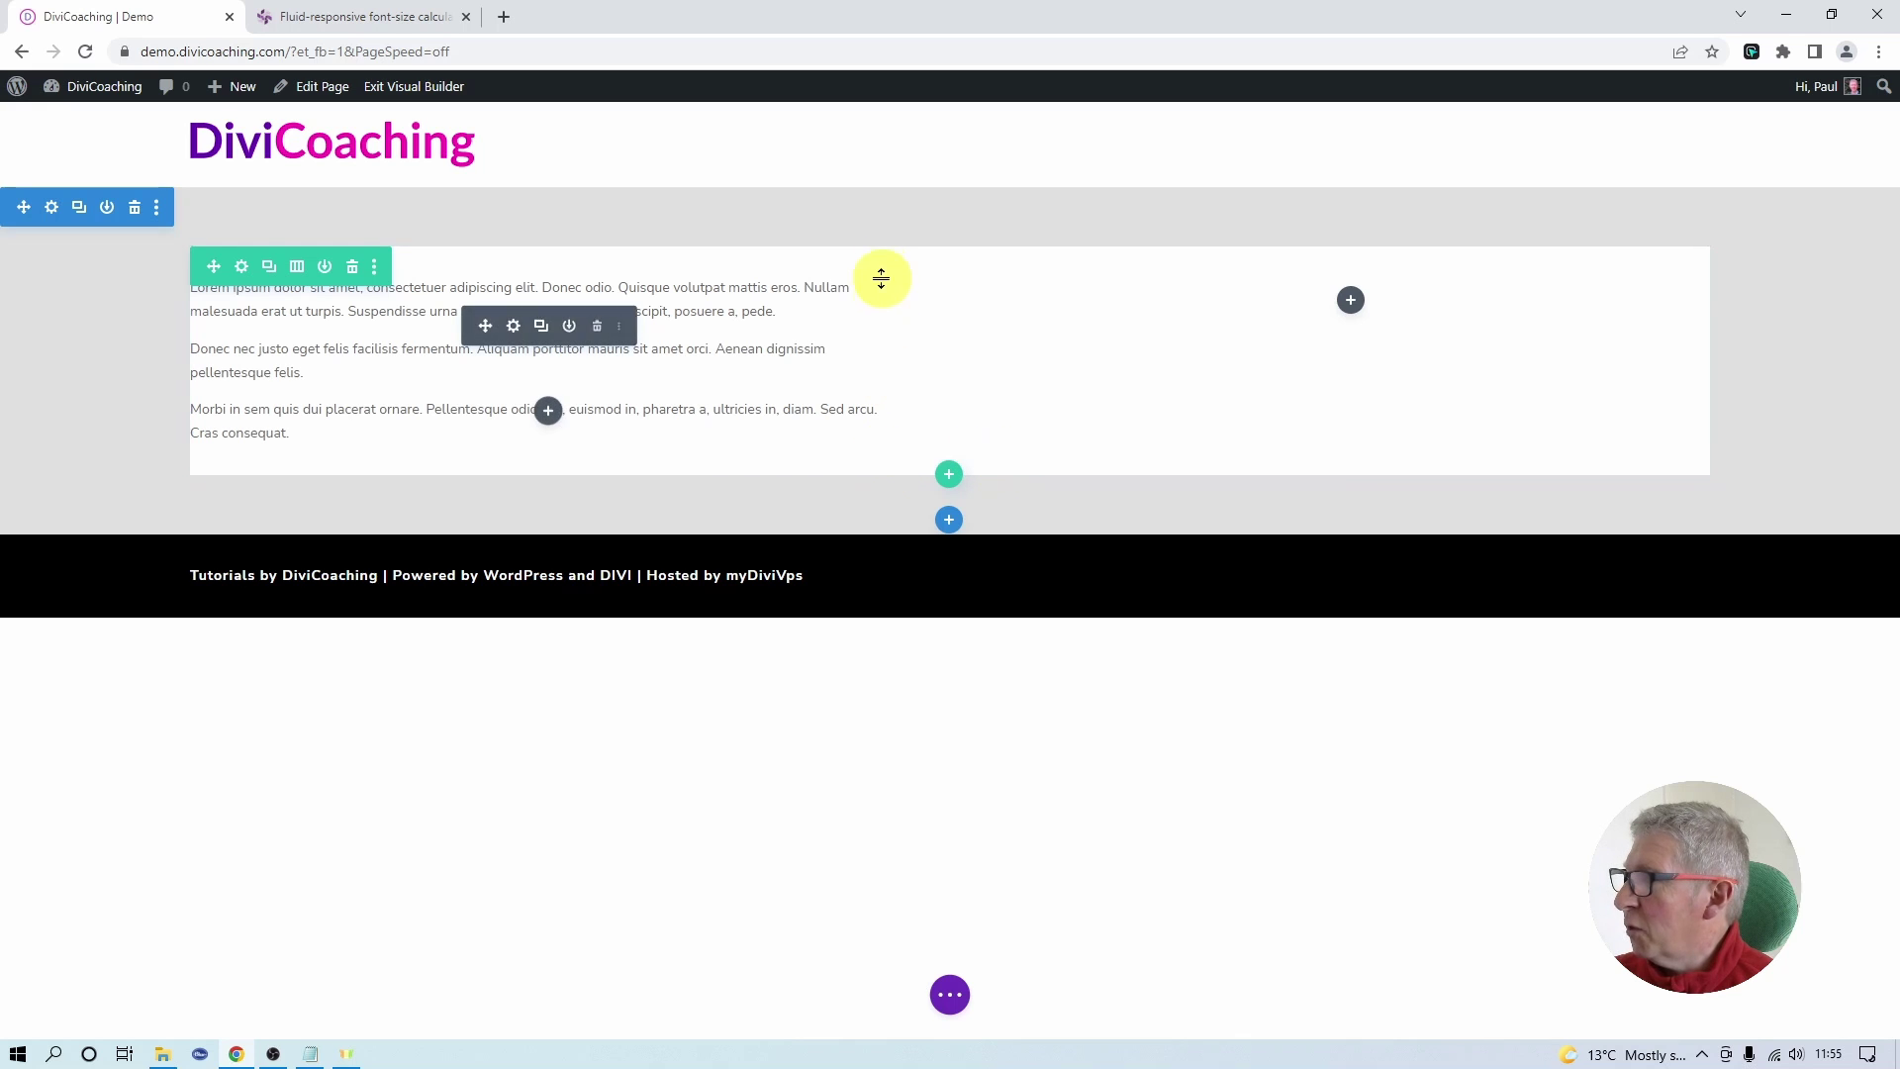
# Set the row's top and bottom padding to 0px under Design > Spacing and save.
pyautogui.click(241, 267)
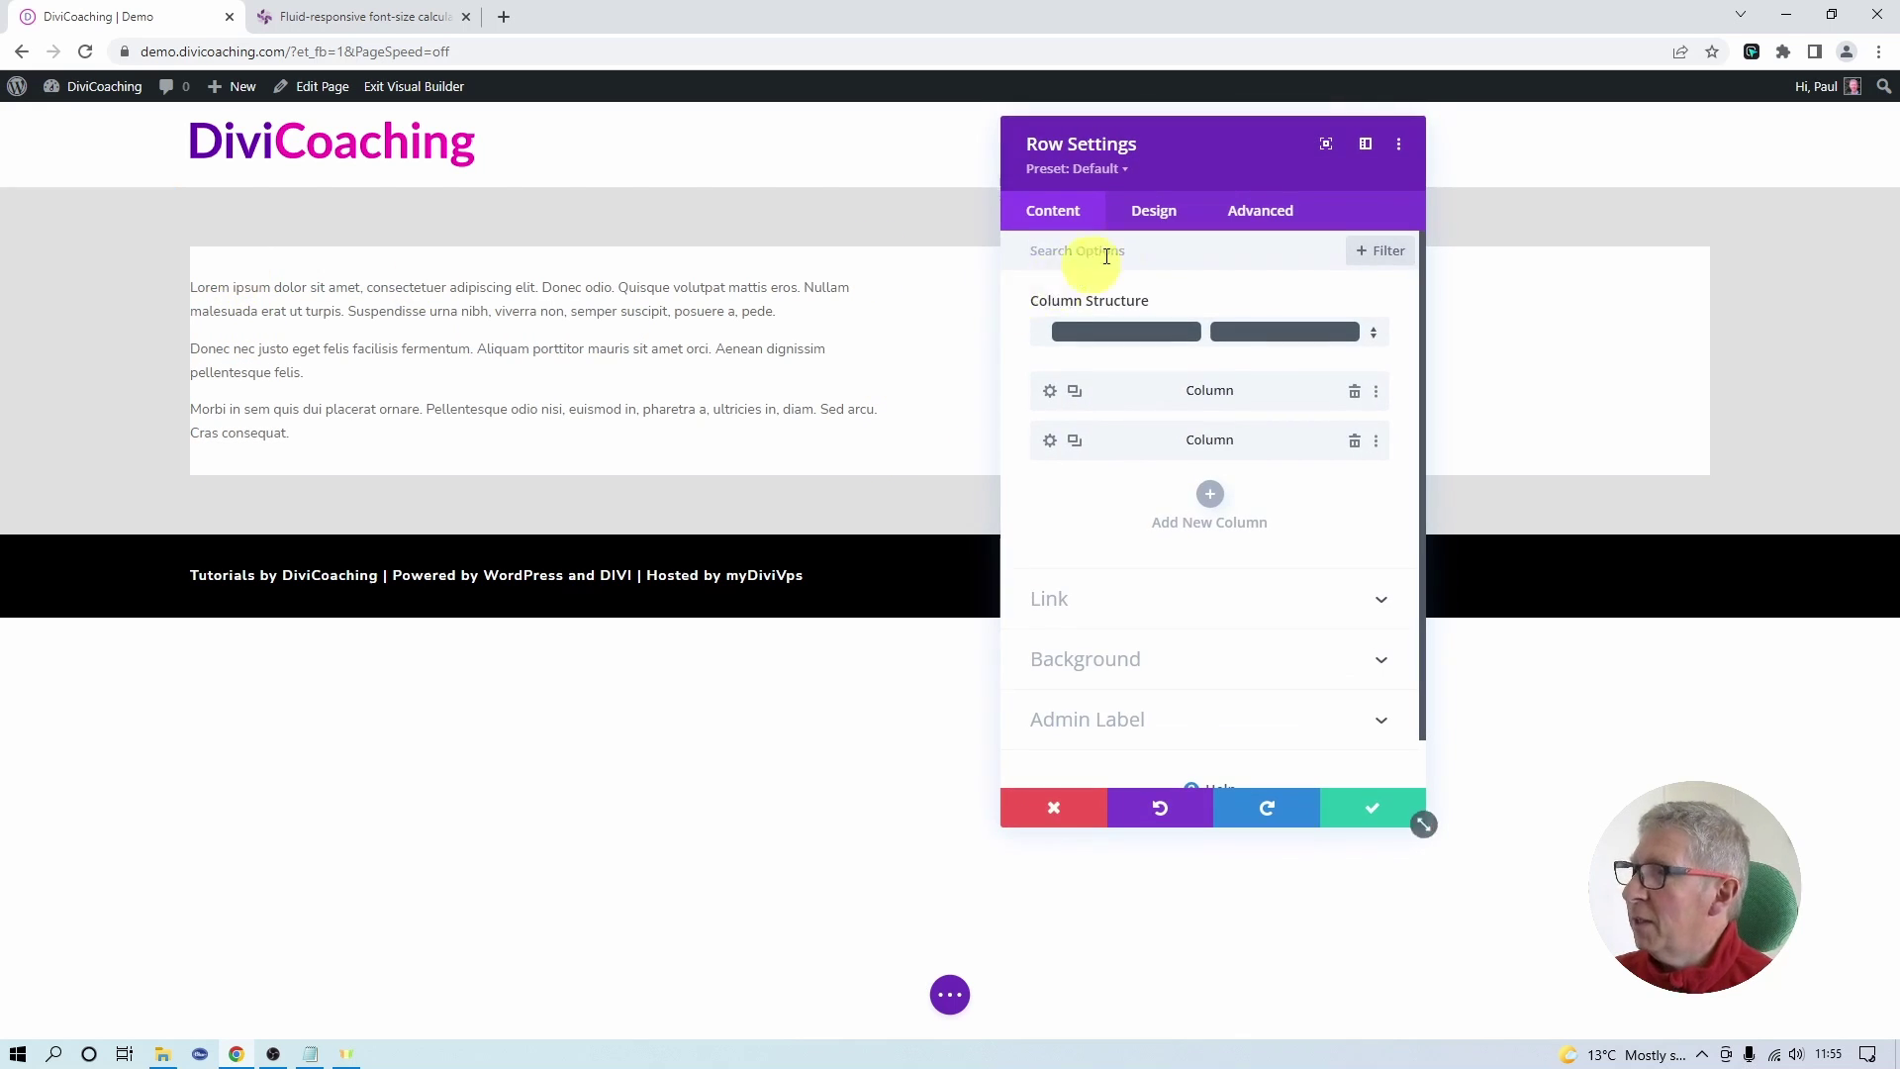
pyautogui.click(1154, 220)
pyautogui.click(1066, 359)
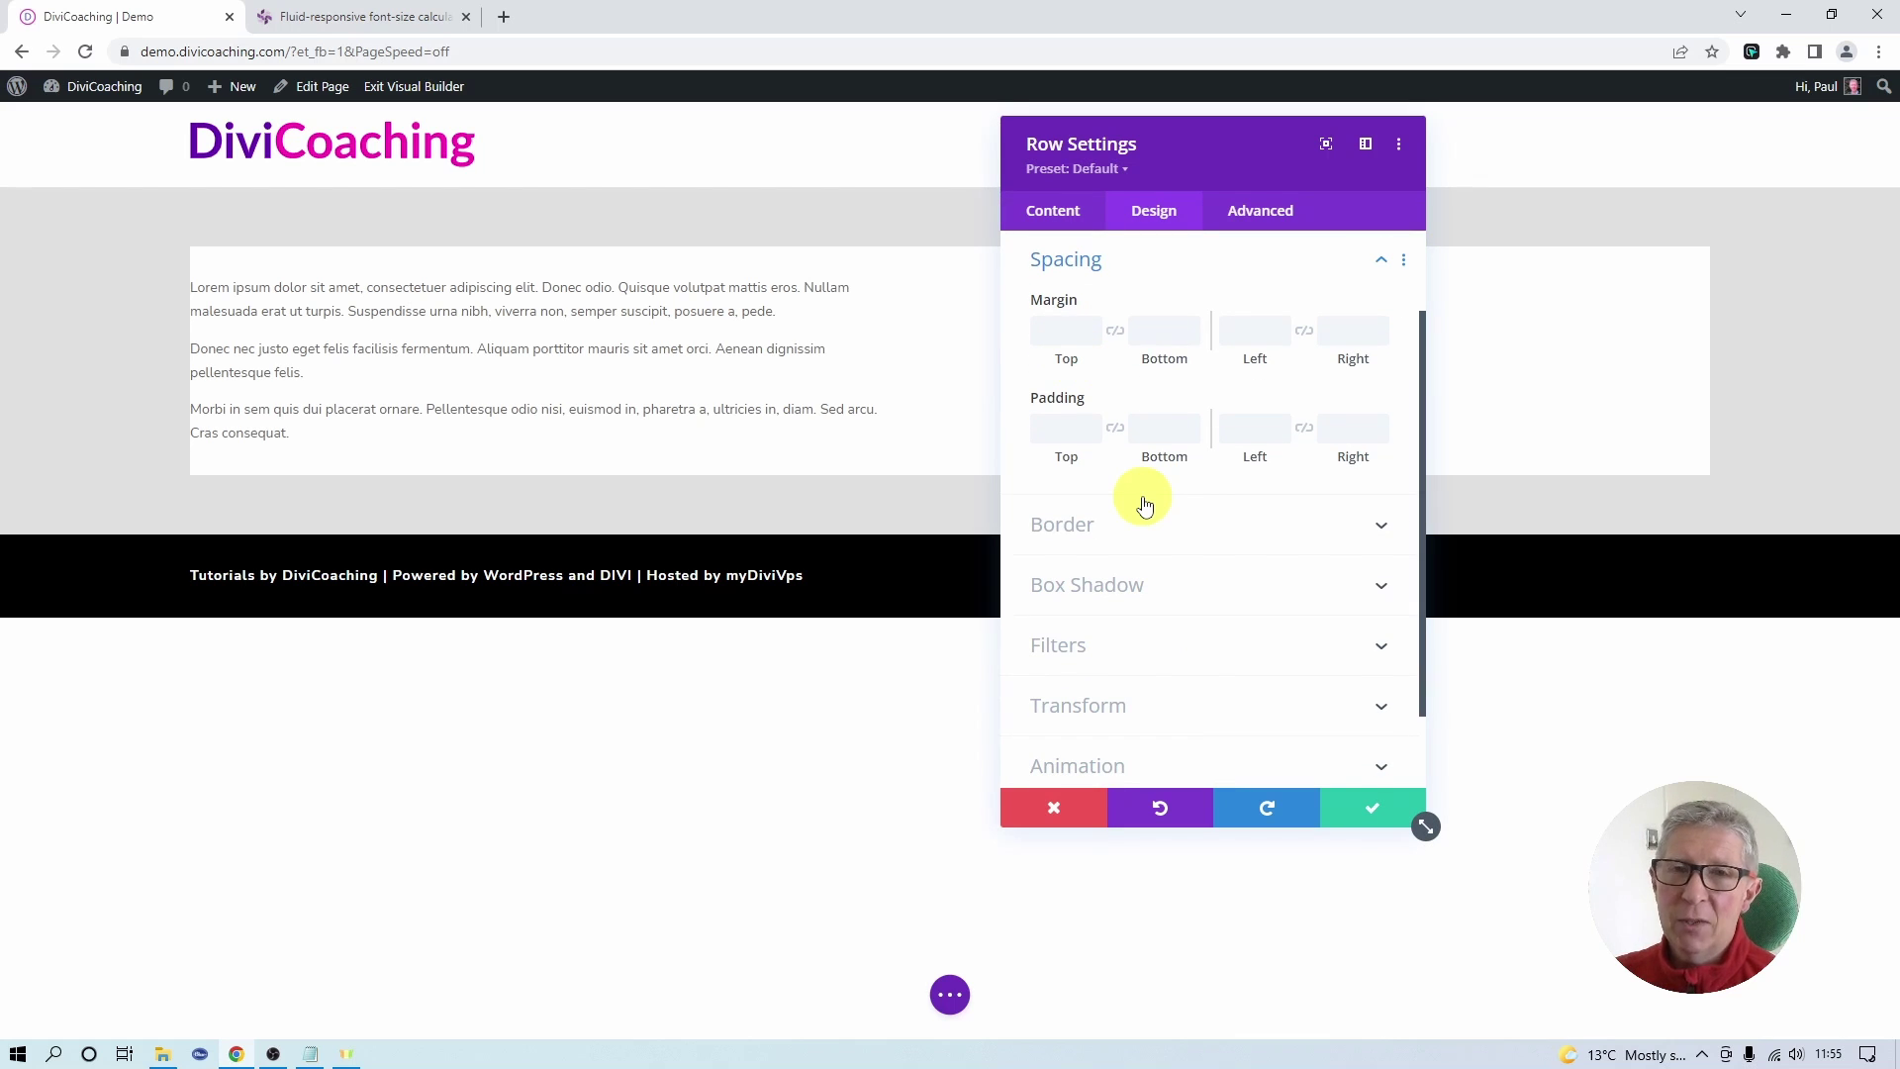
pyautogui.click(1045, 429)
pyautogui.write('0px')
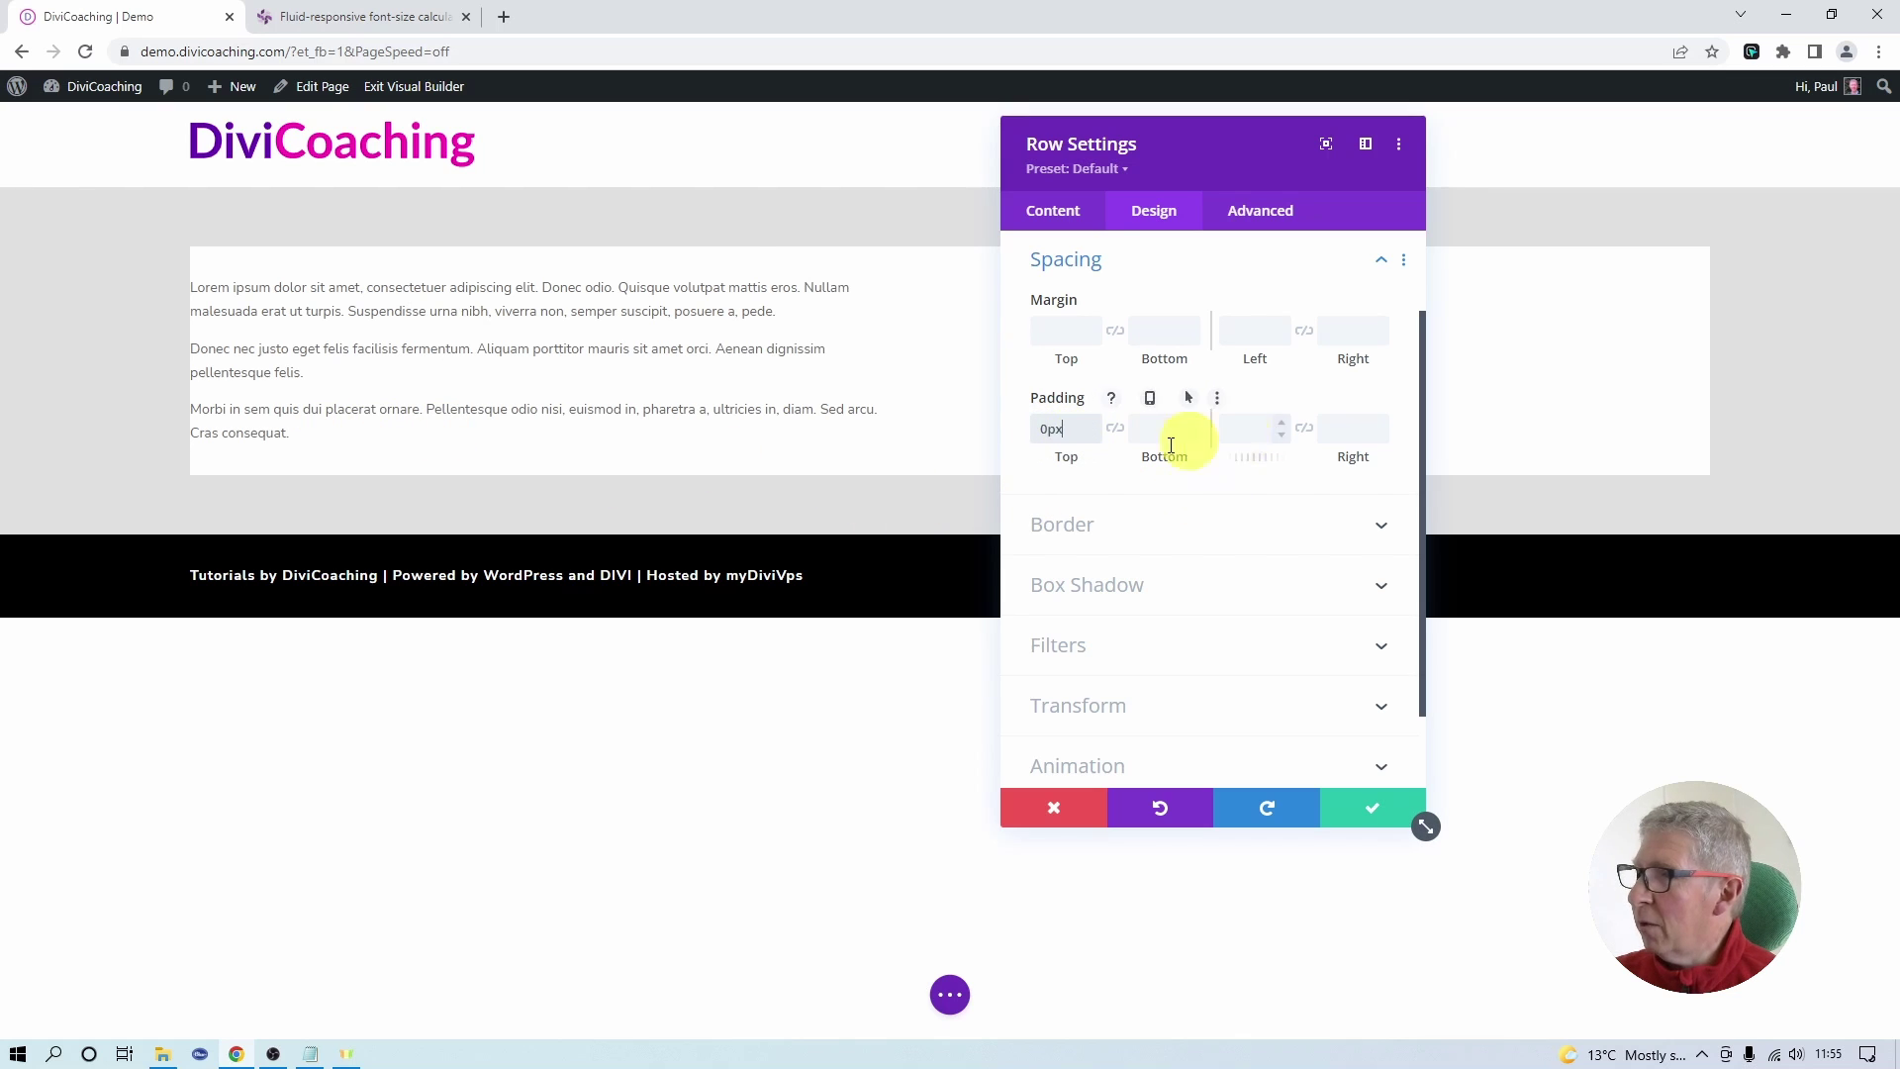
pyautogui.click(1168, 430)
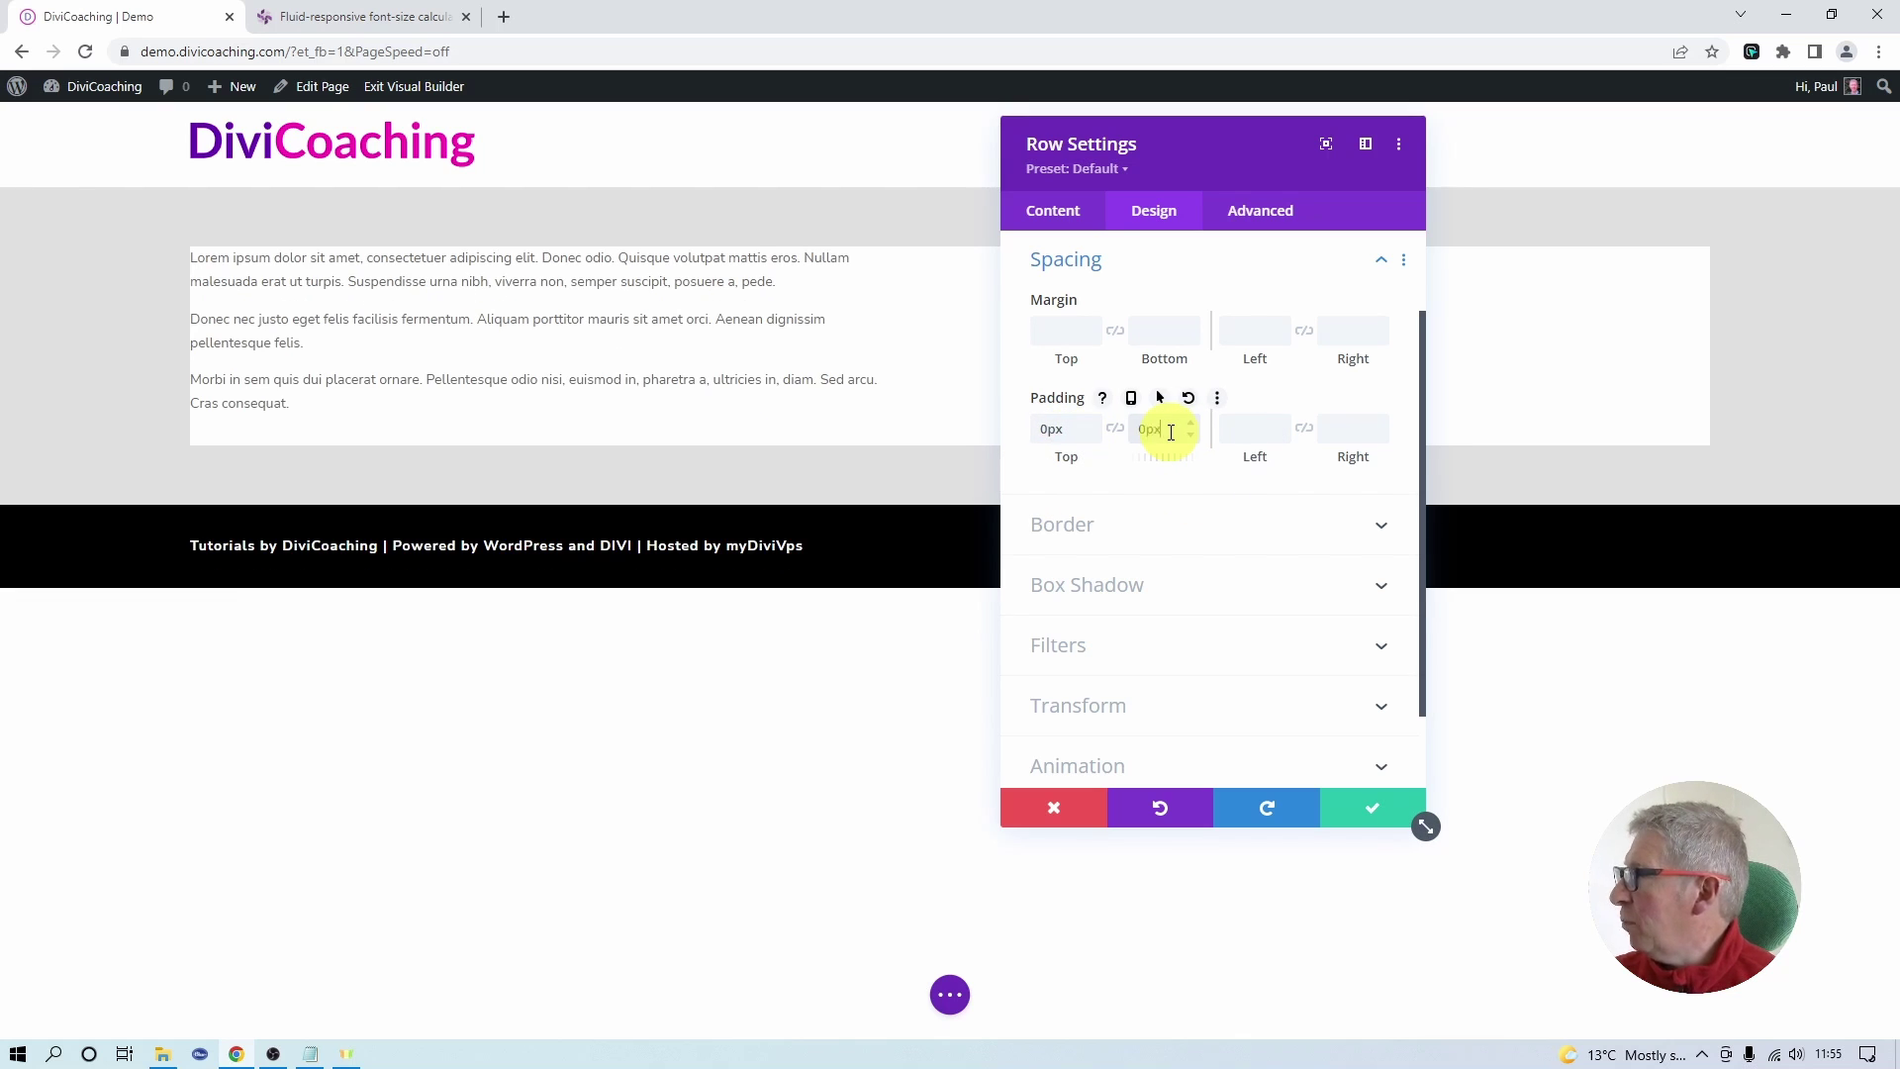
pyautogui.write('0px')
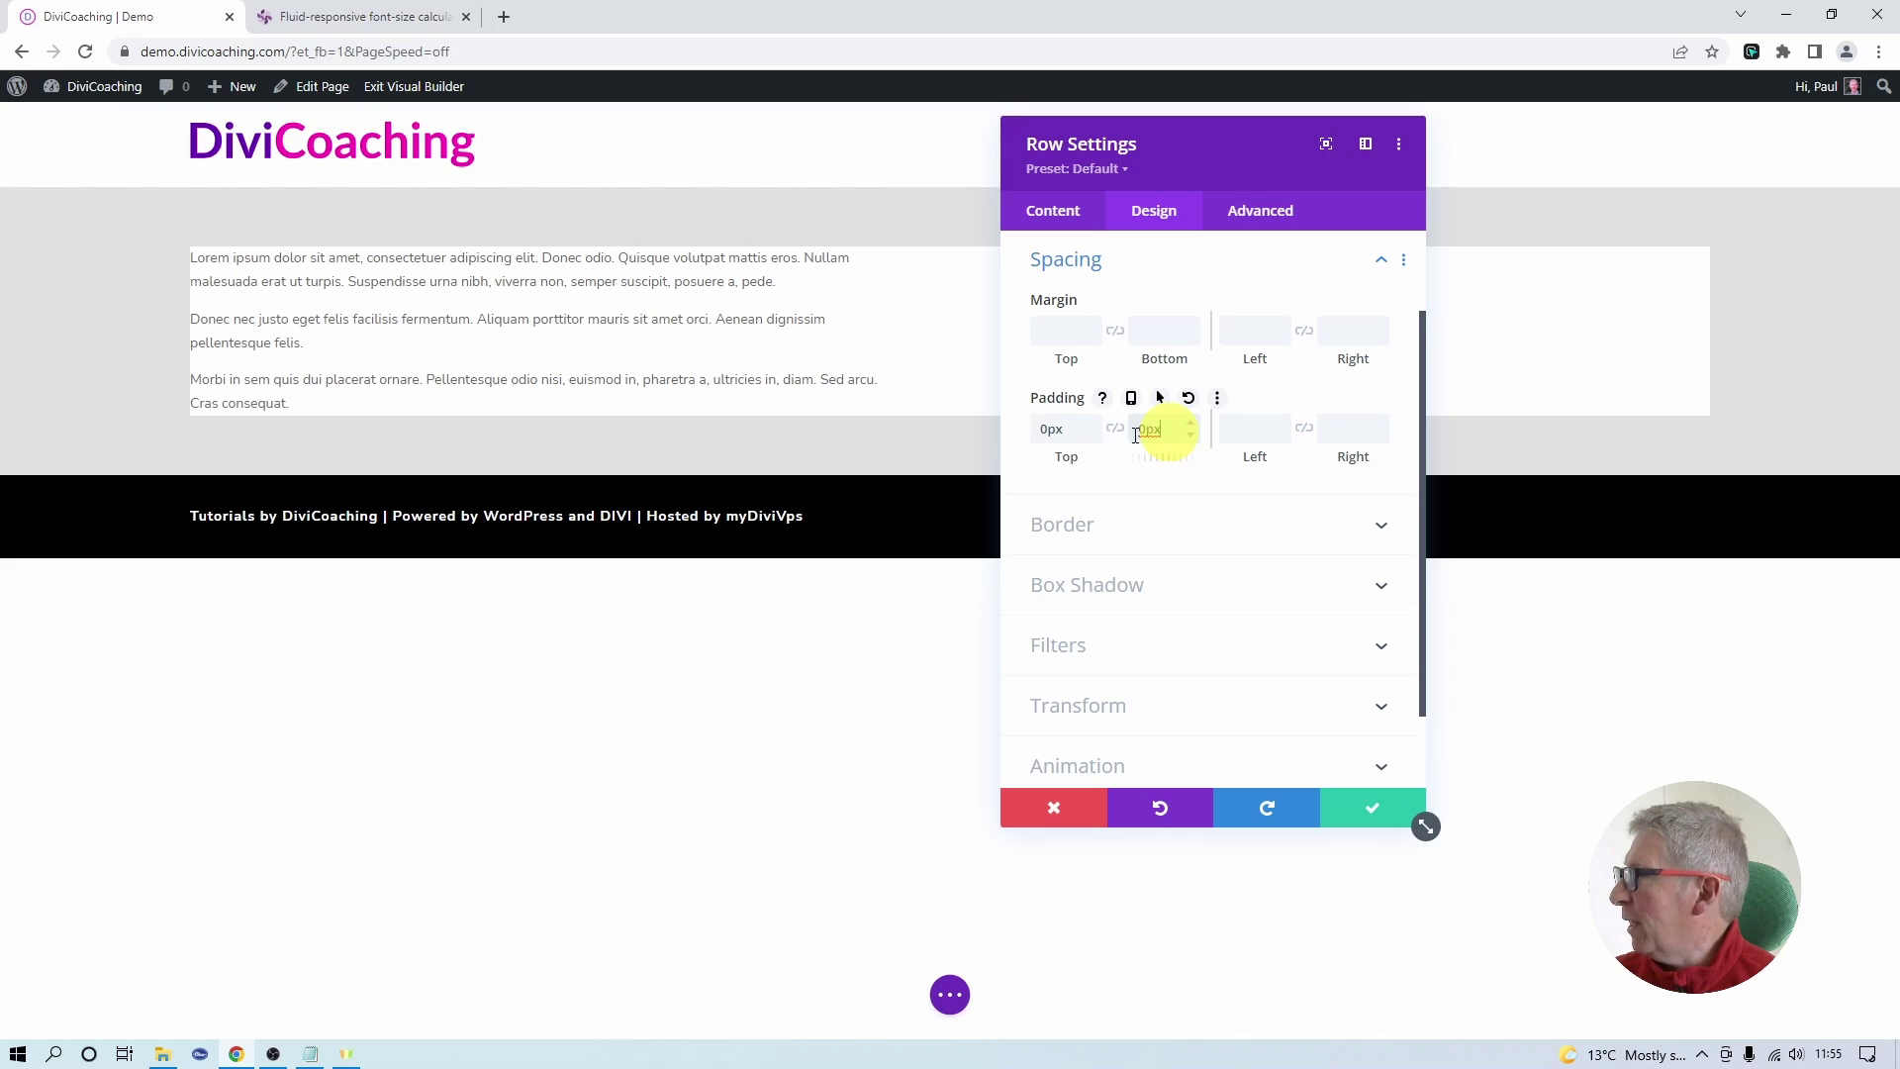
pyautogui.click(1356, 812)
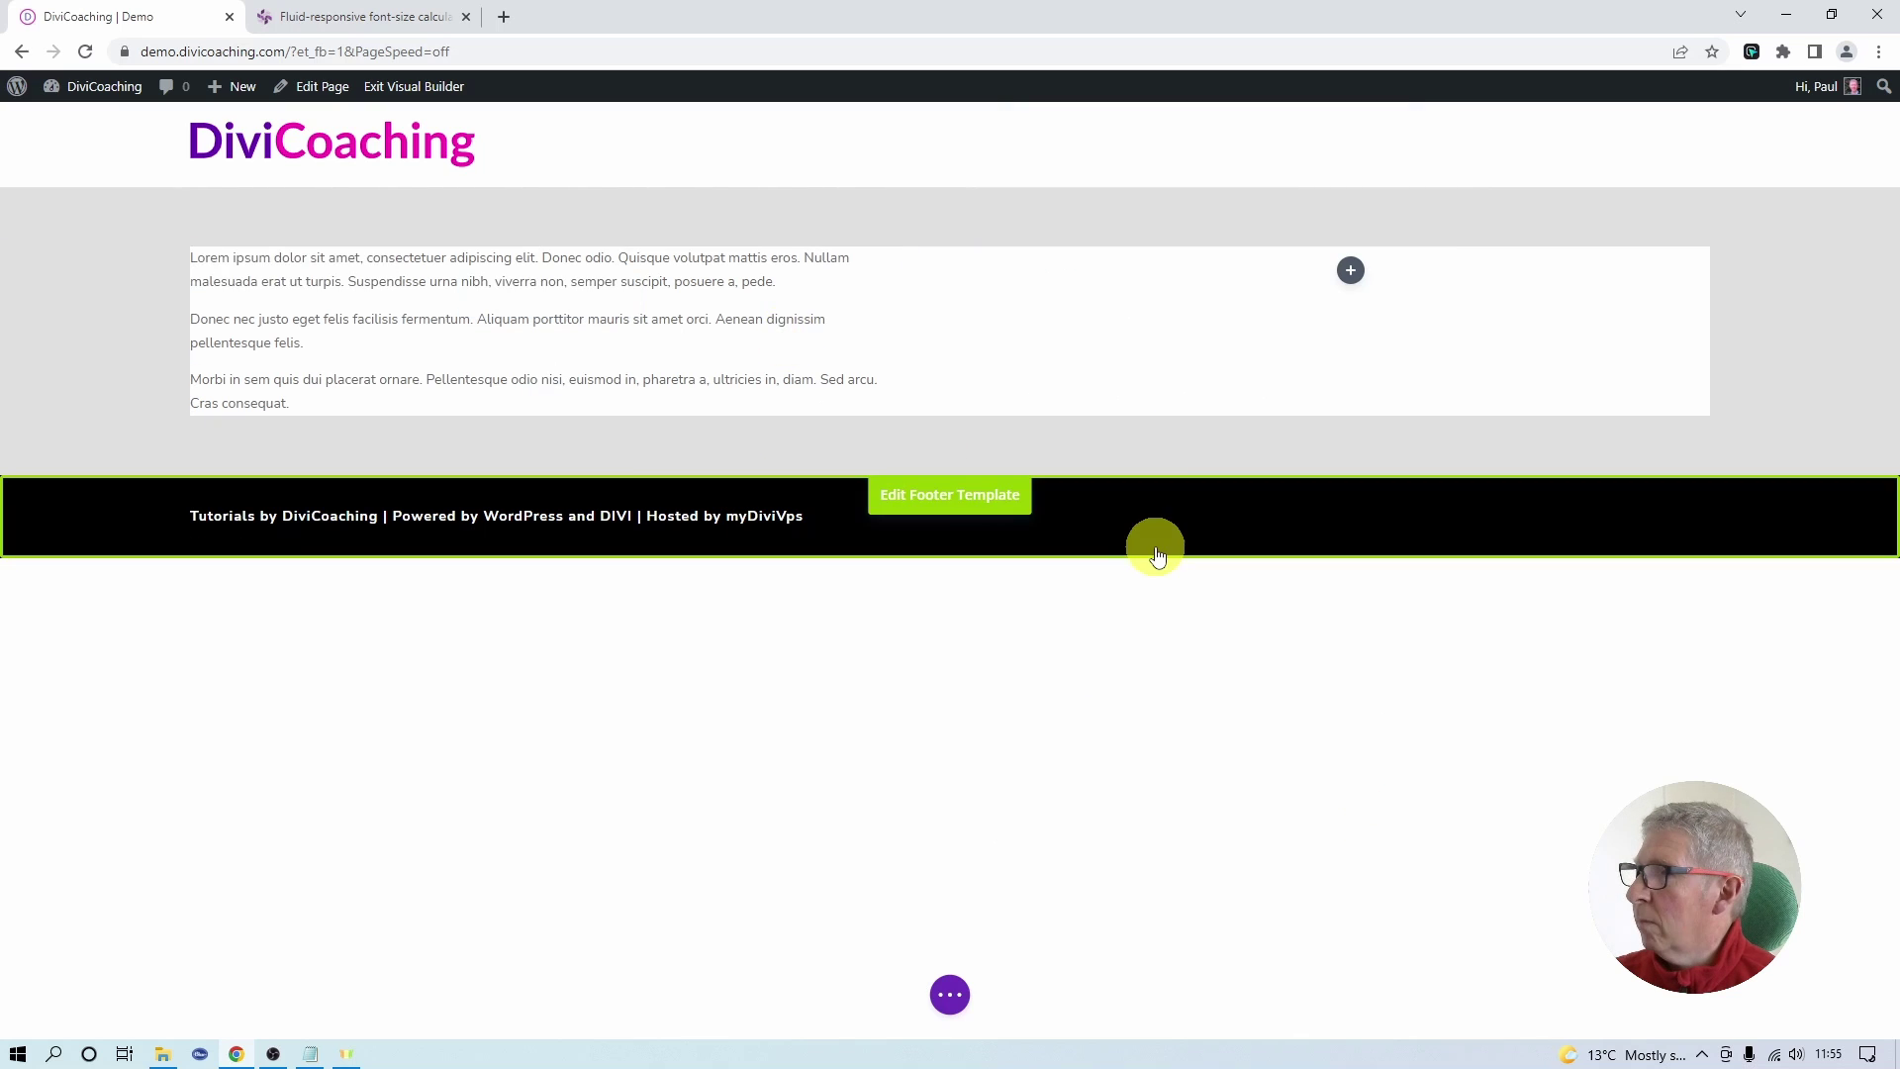
pyautogui.moveTo(789, 293)
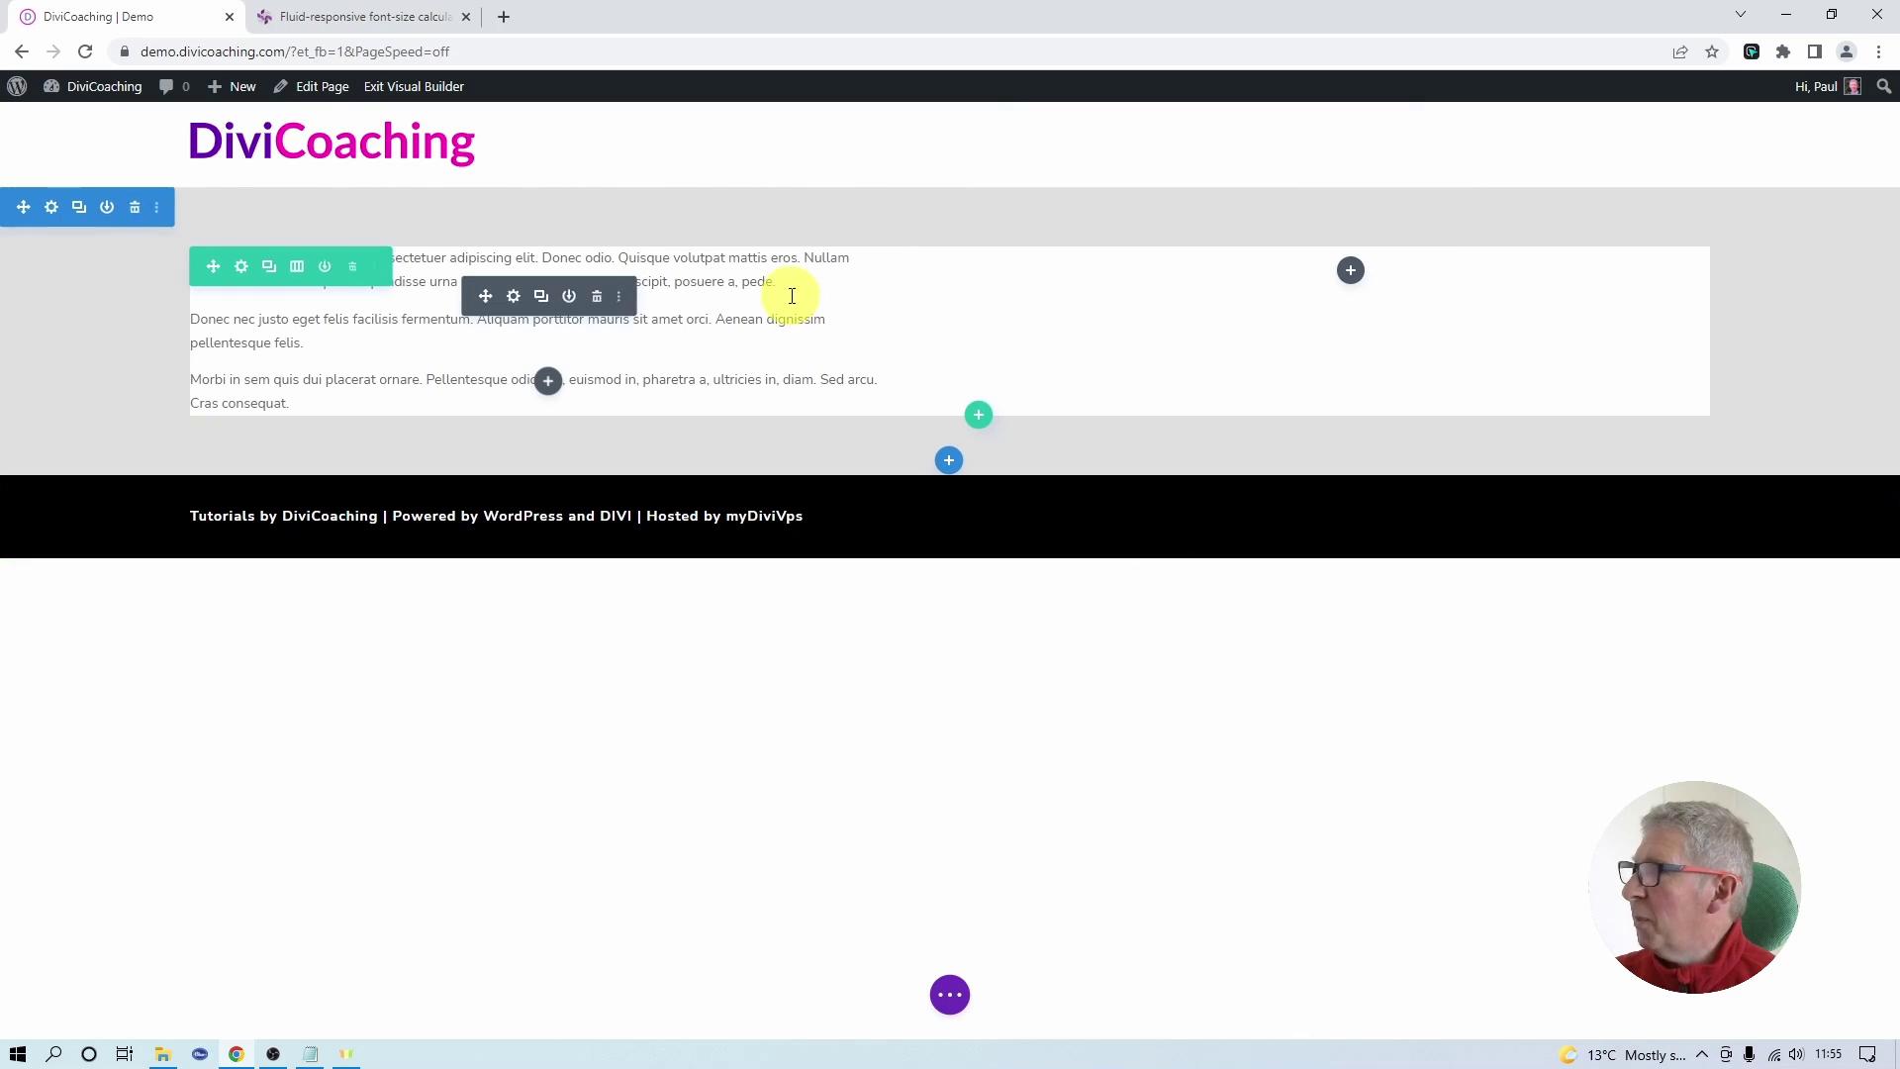
# Give the text module linked 6em top/bottom and 4em left/right padding, then save.
pyautogui.click(515, 297)
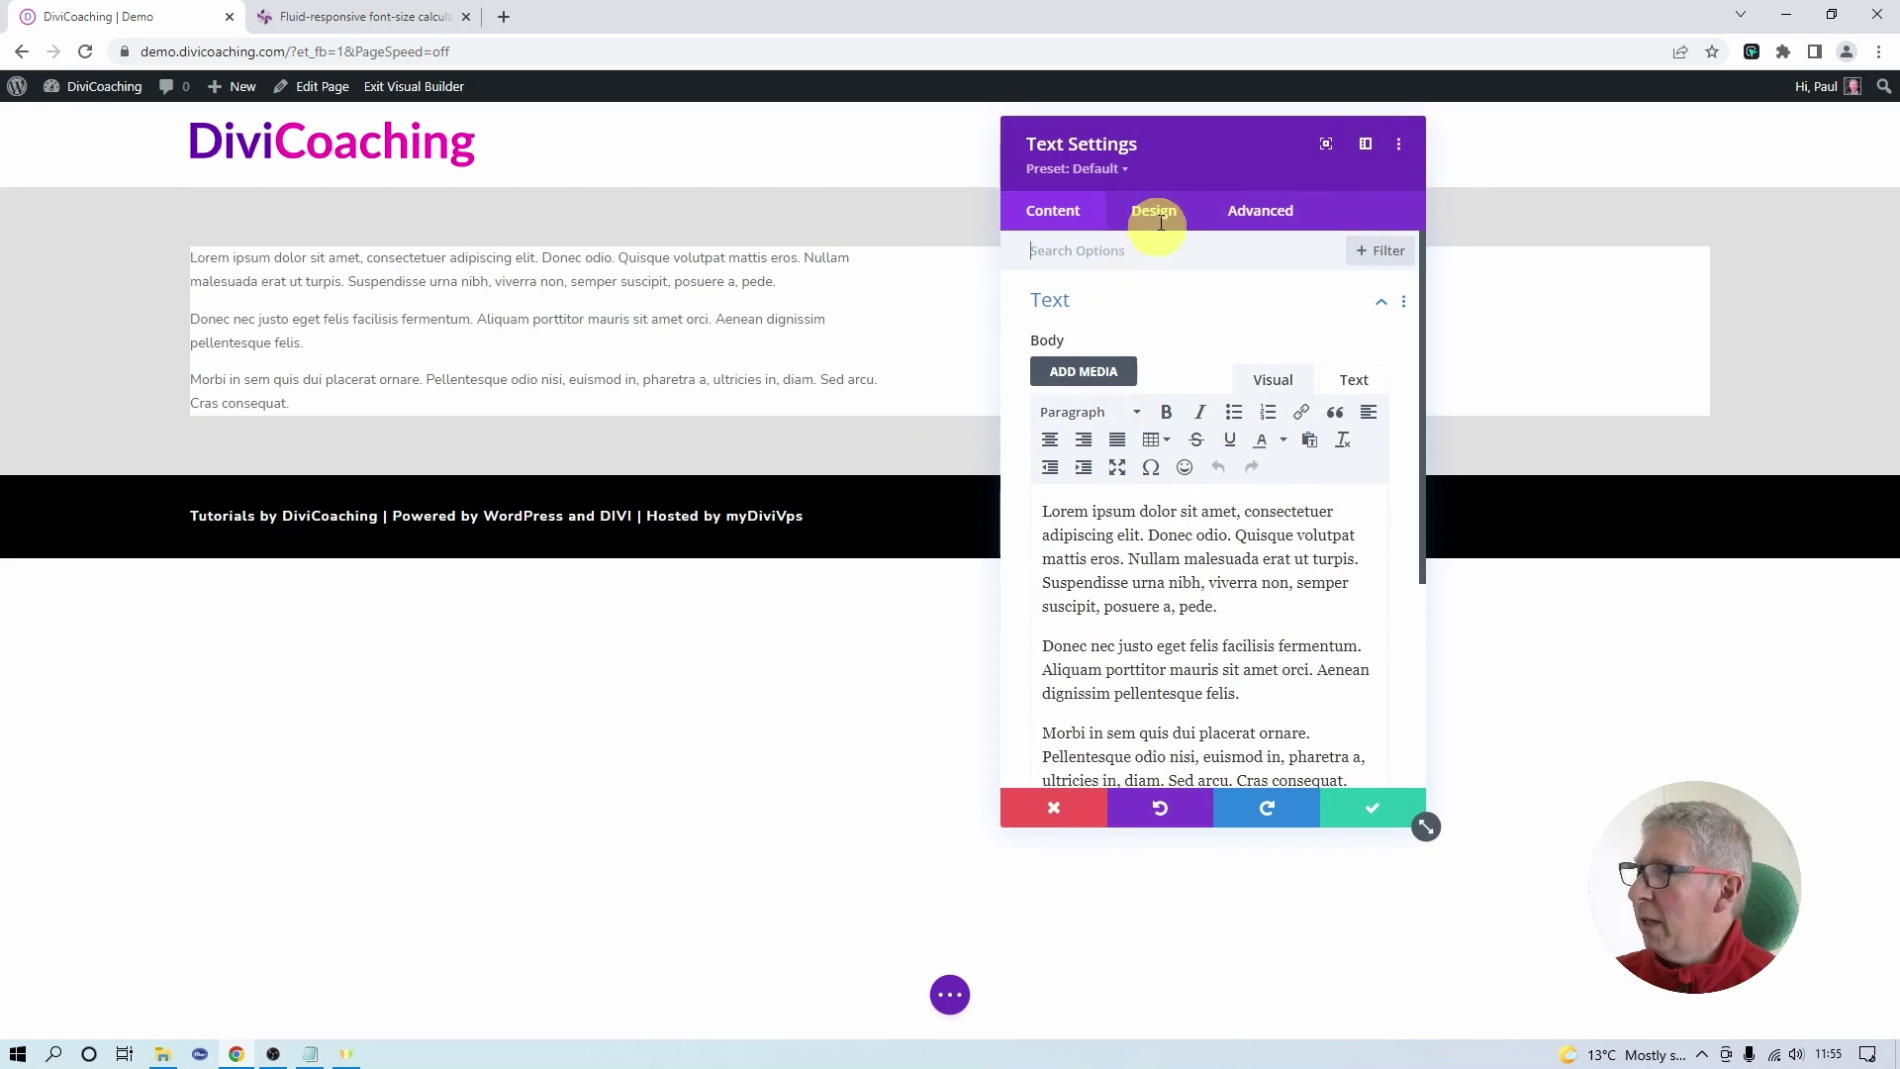
pyautogui.click(1163, 220)
pyautogui.click(1073, 481)
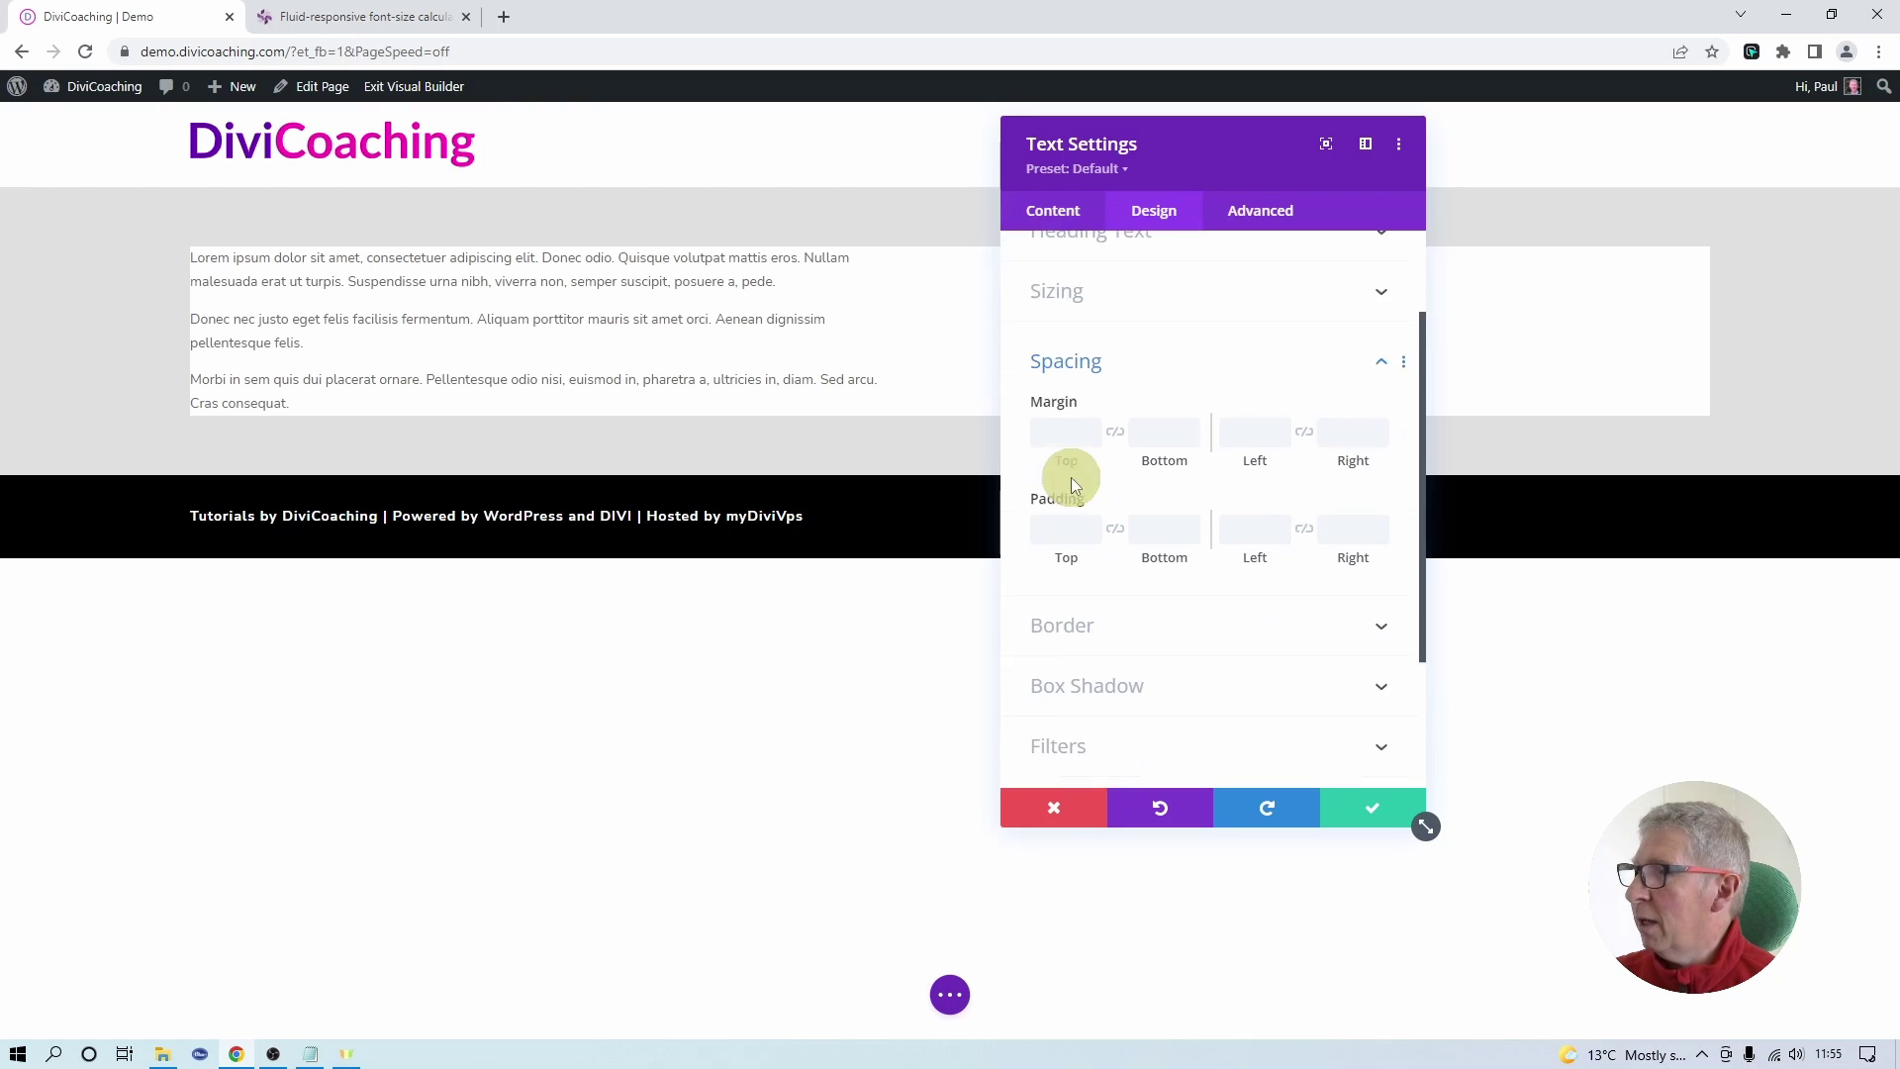
pyautogui.scroll(-1, 1073, 483)
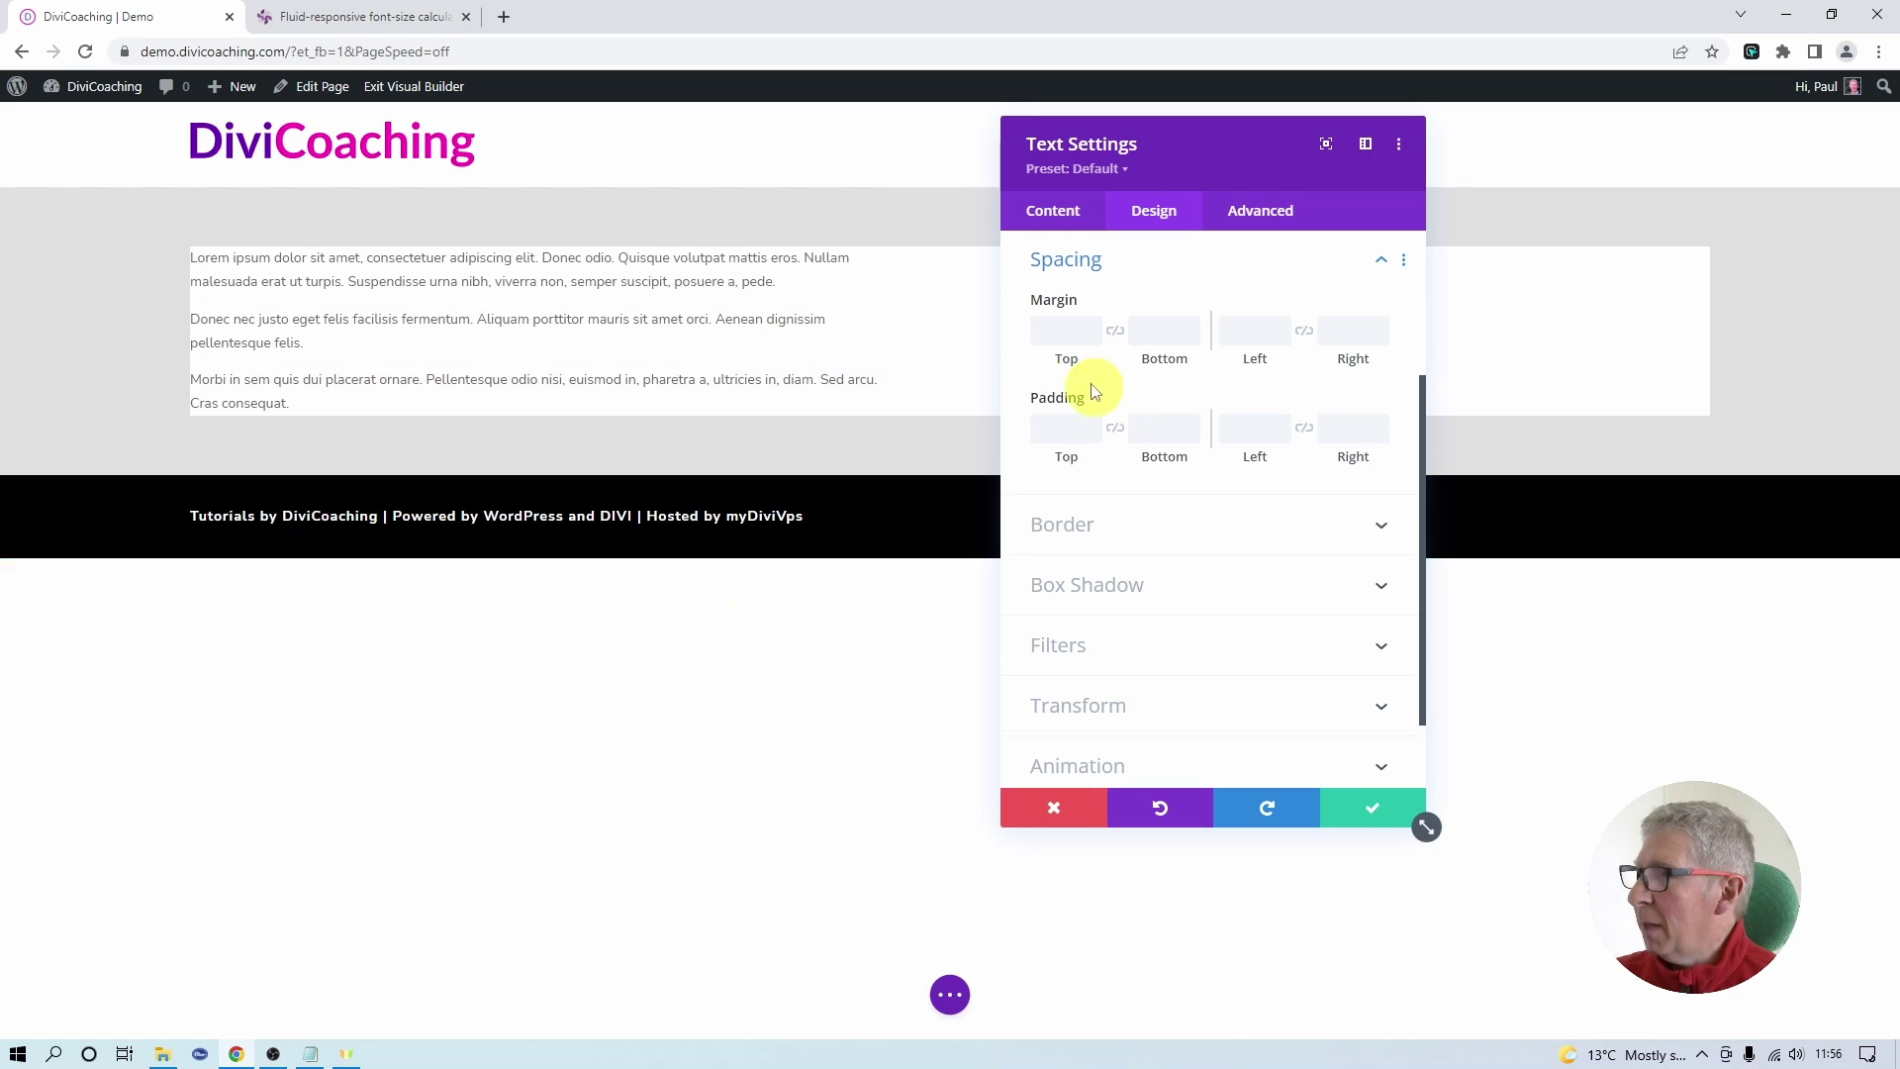
pyautogui.click(1061, 433)
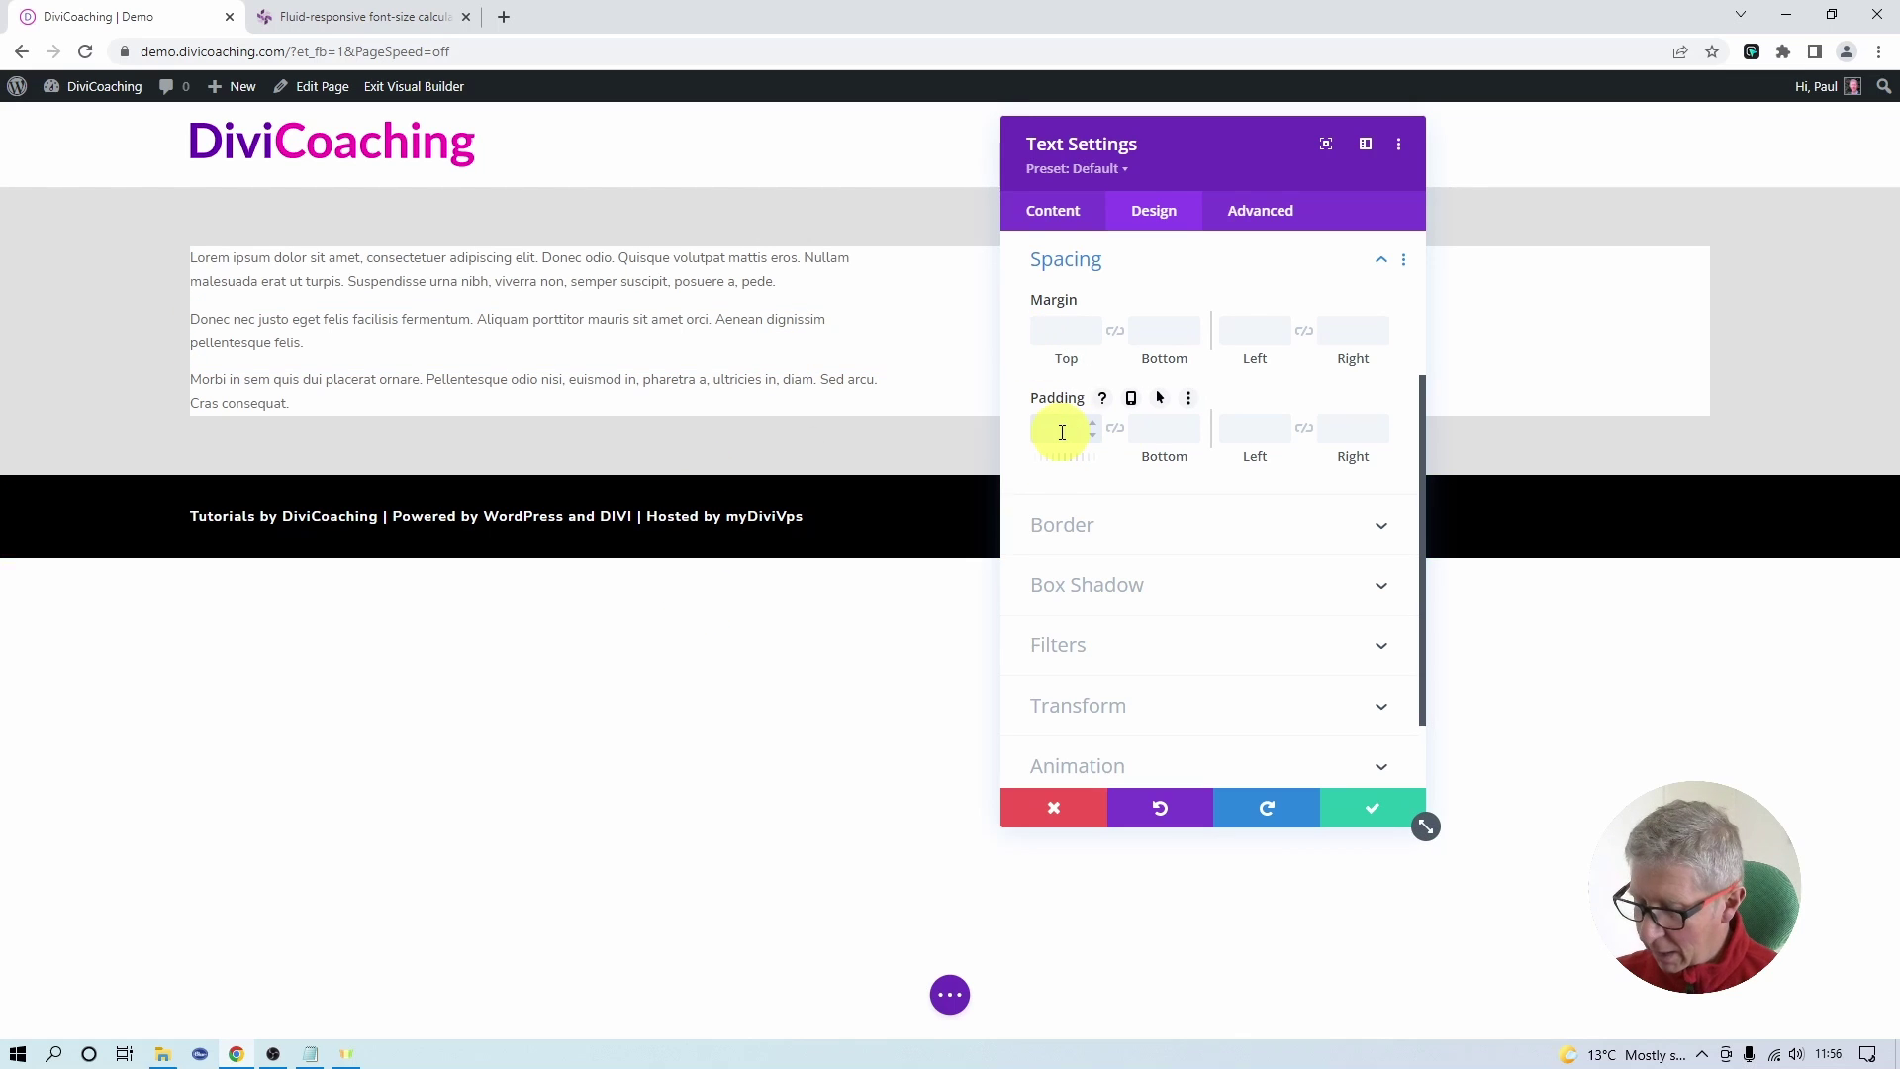
pyautogui.write('6pxem')
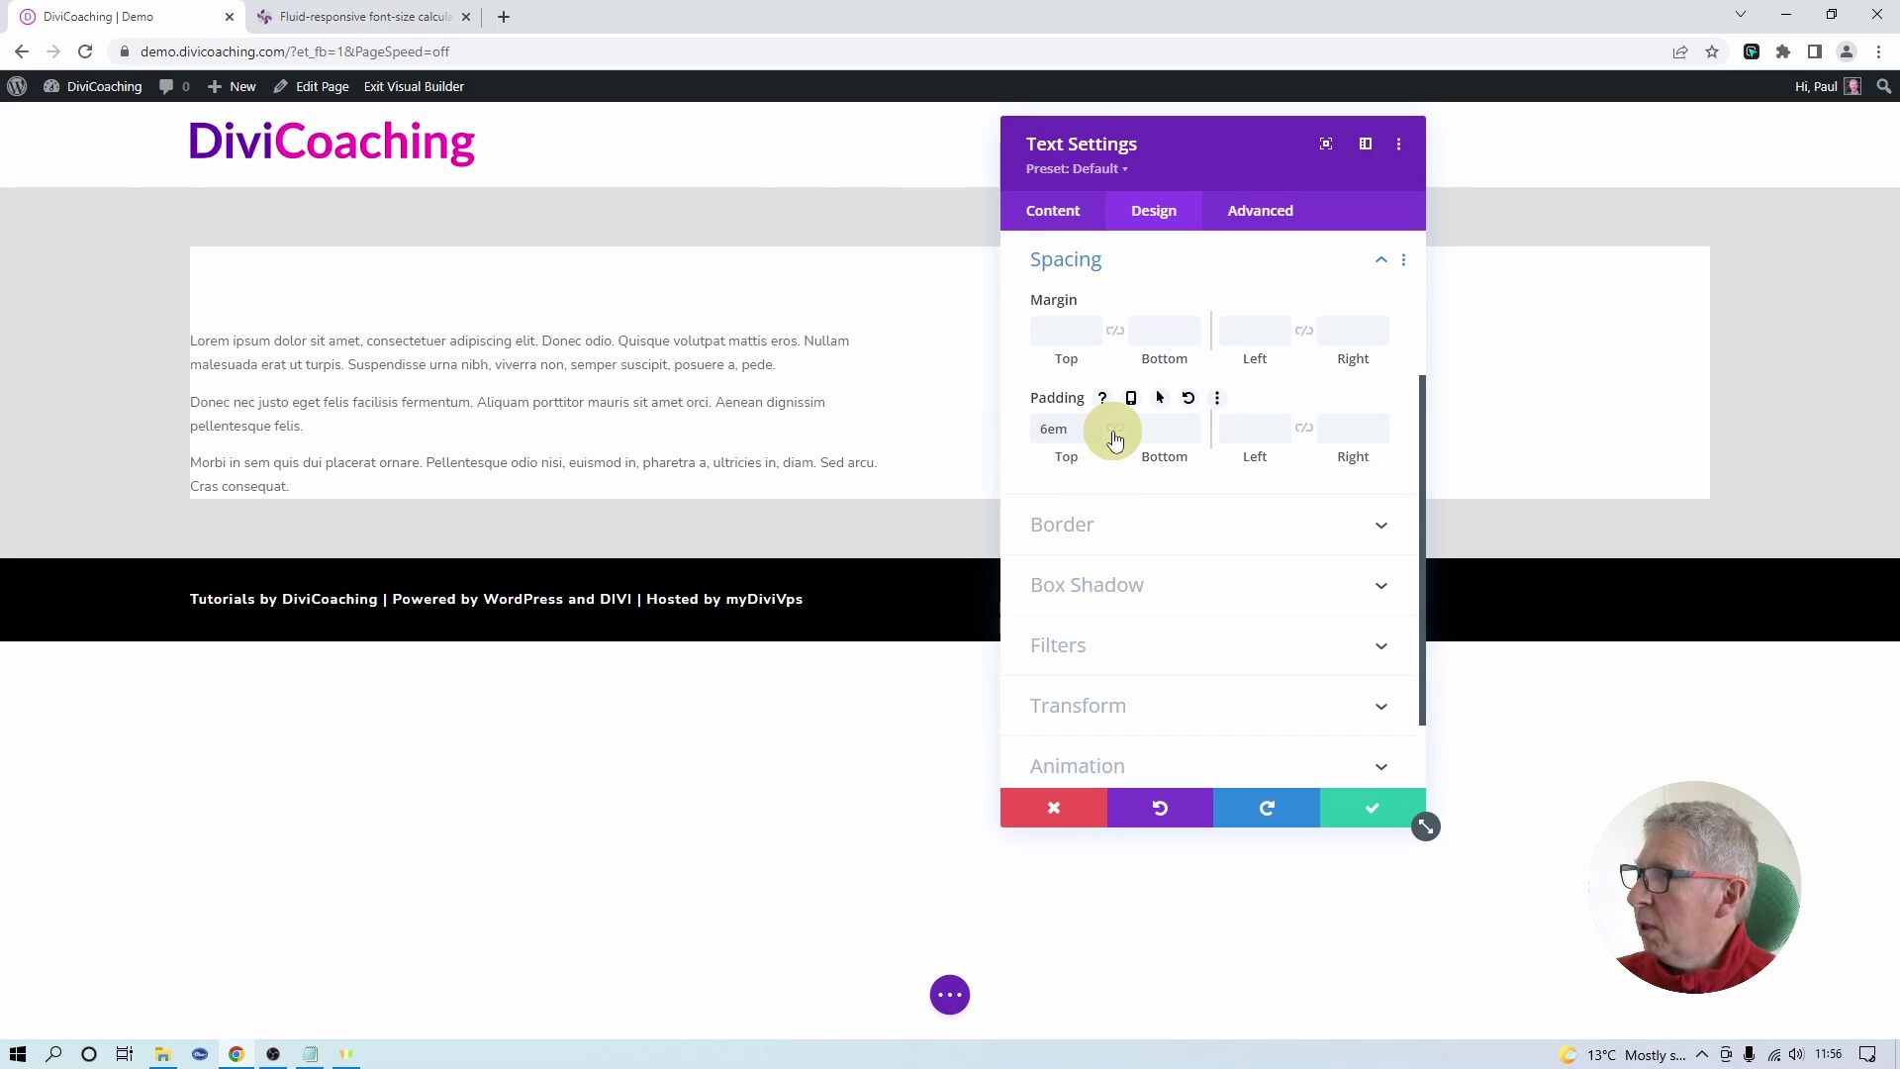
pyautogui.click(1114, 432)
pyautogui.click(1251, 433)
pyautogui.write('4em')
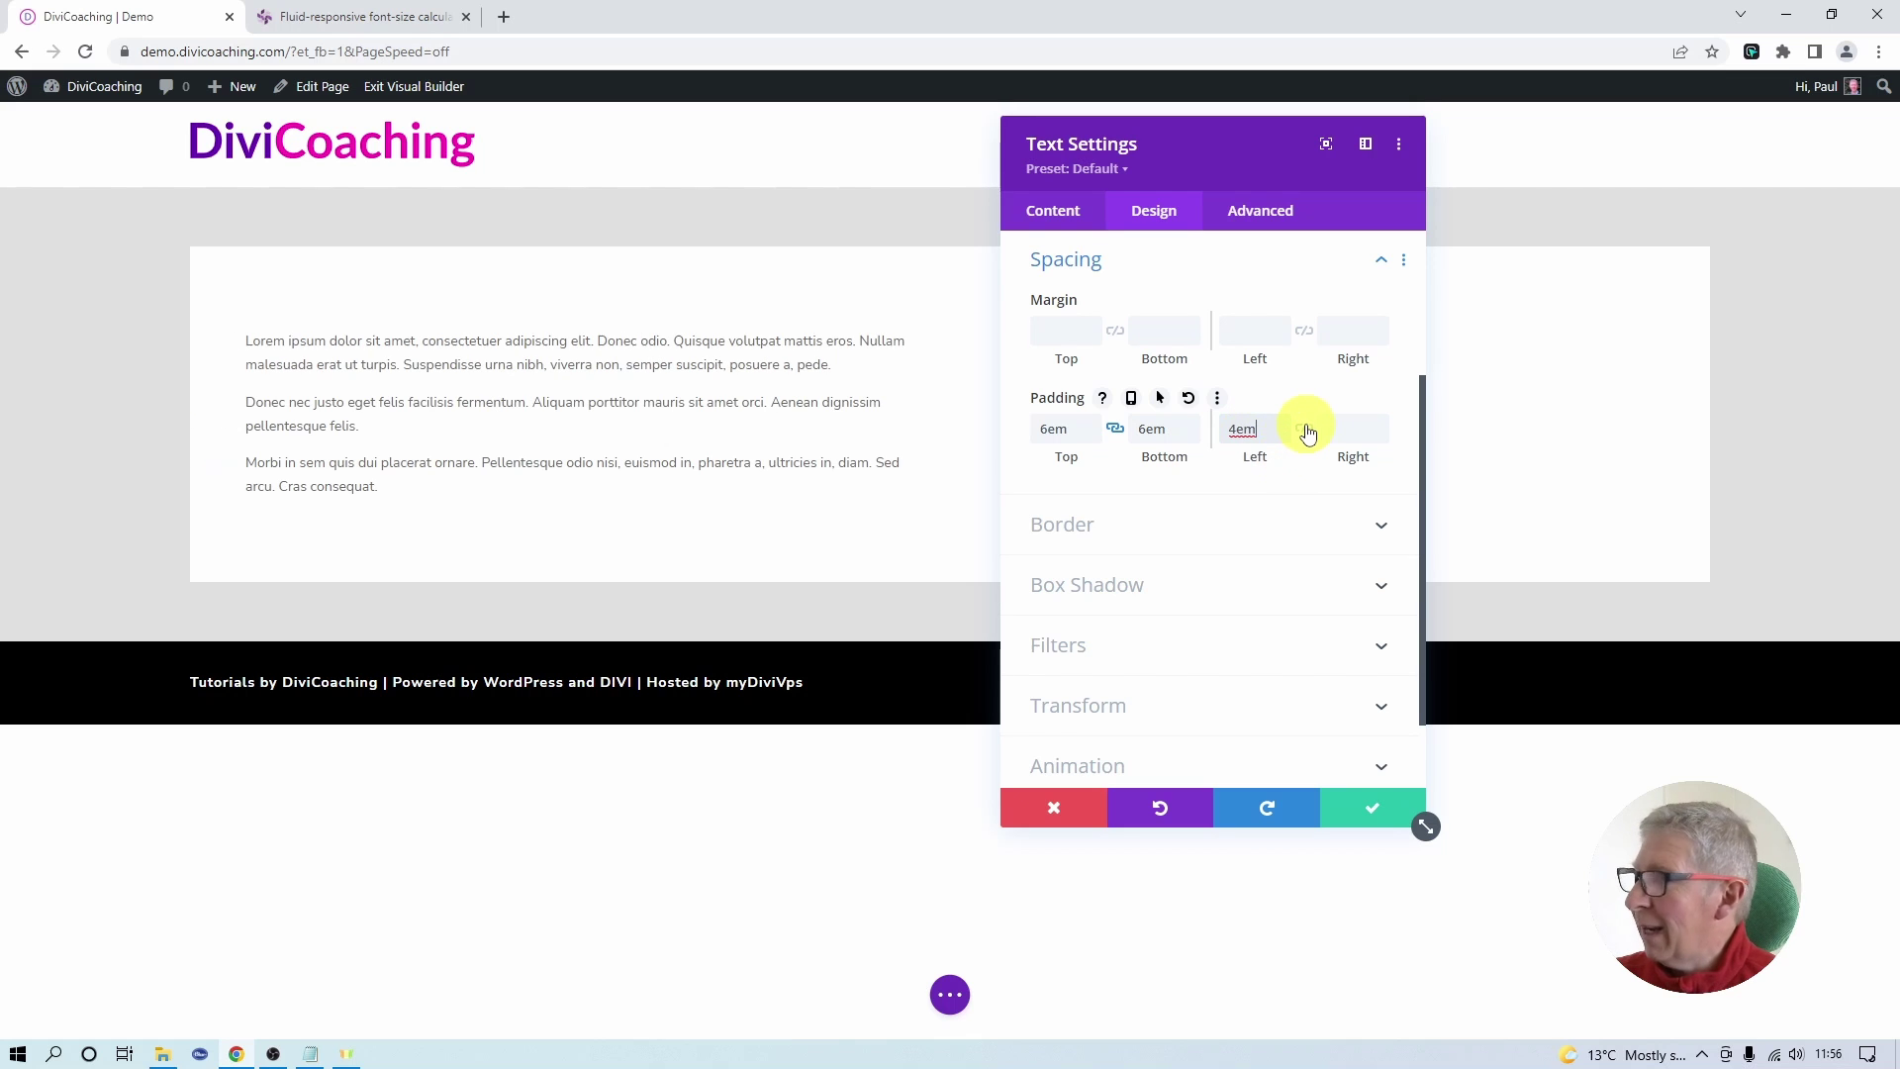
pyautogui.click(1305, 429)
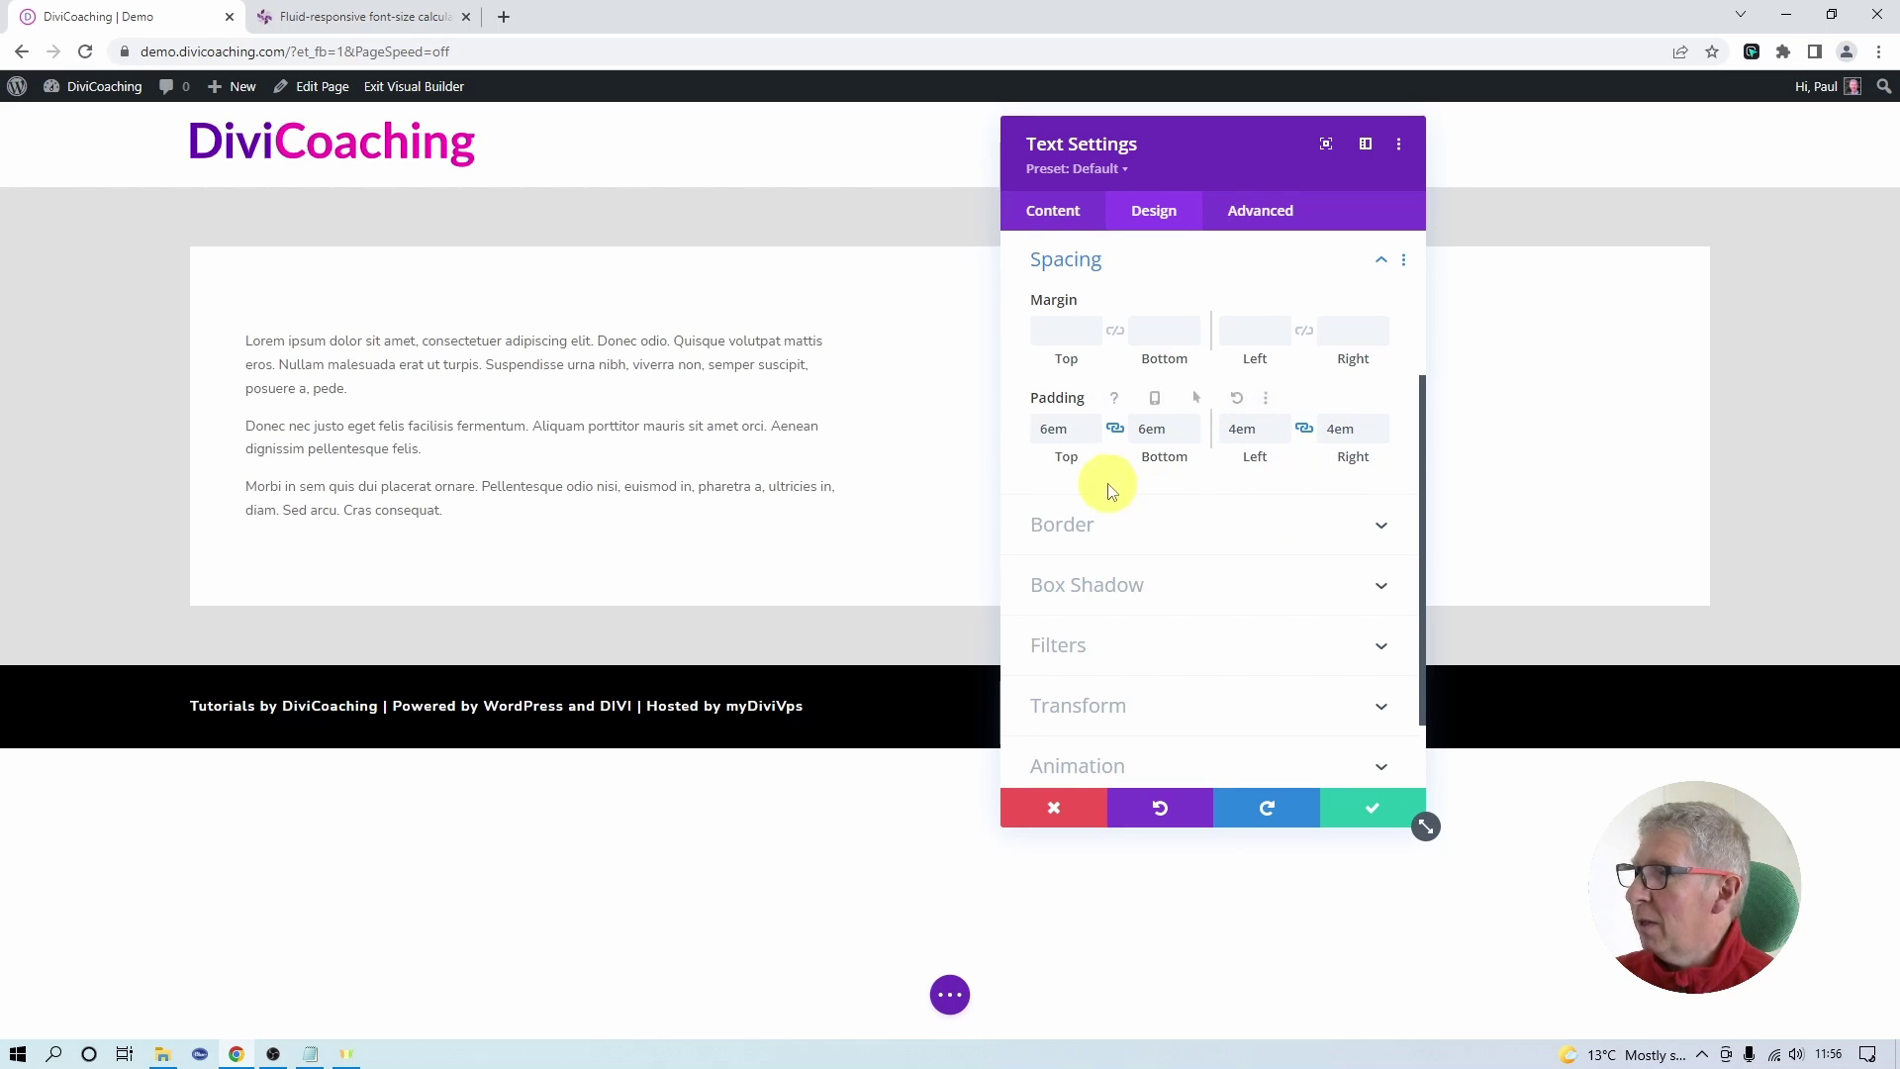
pyautogui.click(1366, 811)
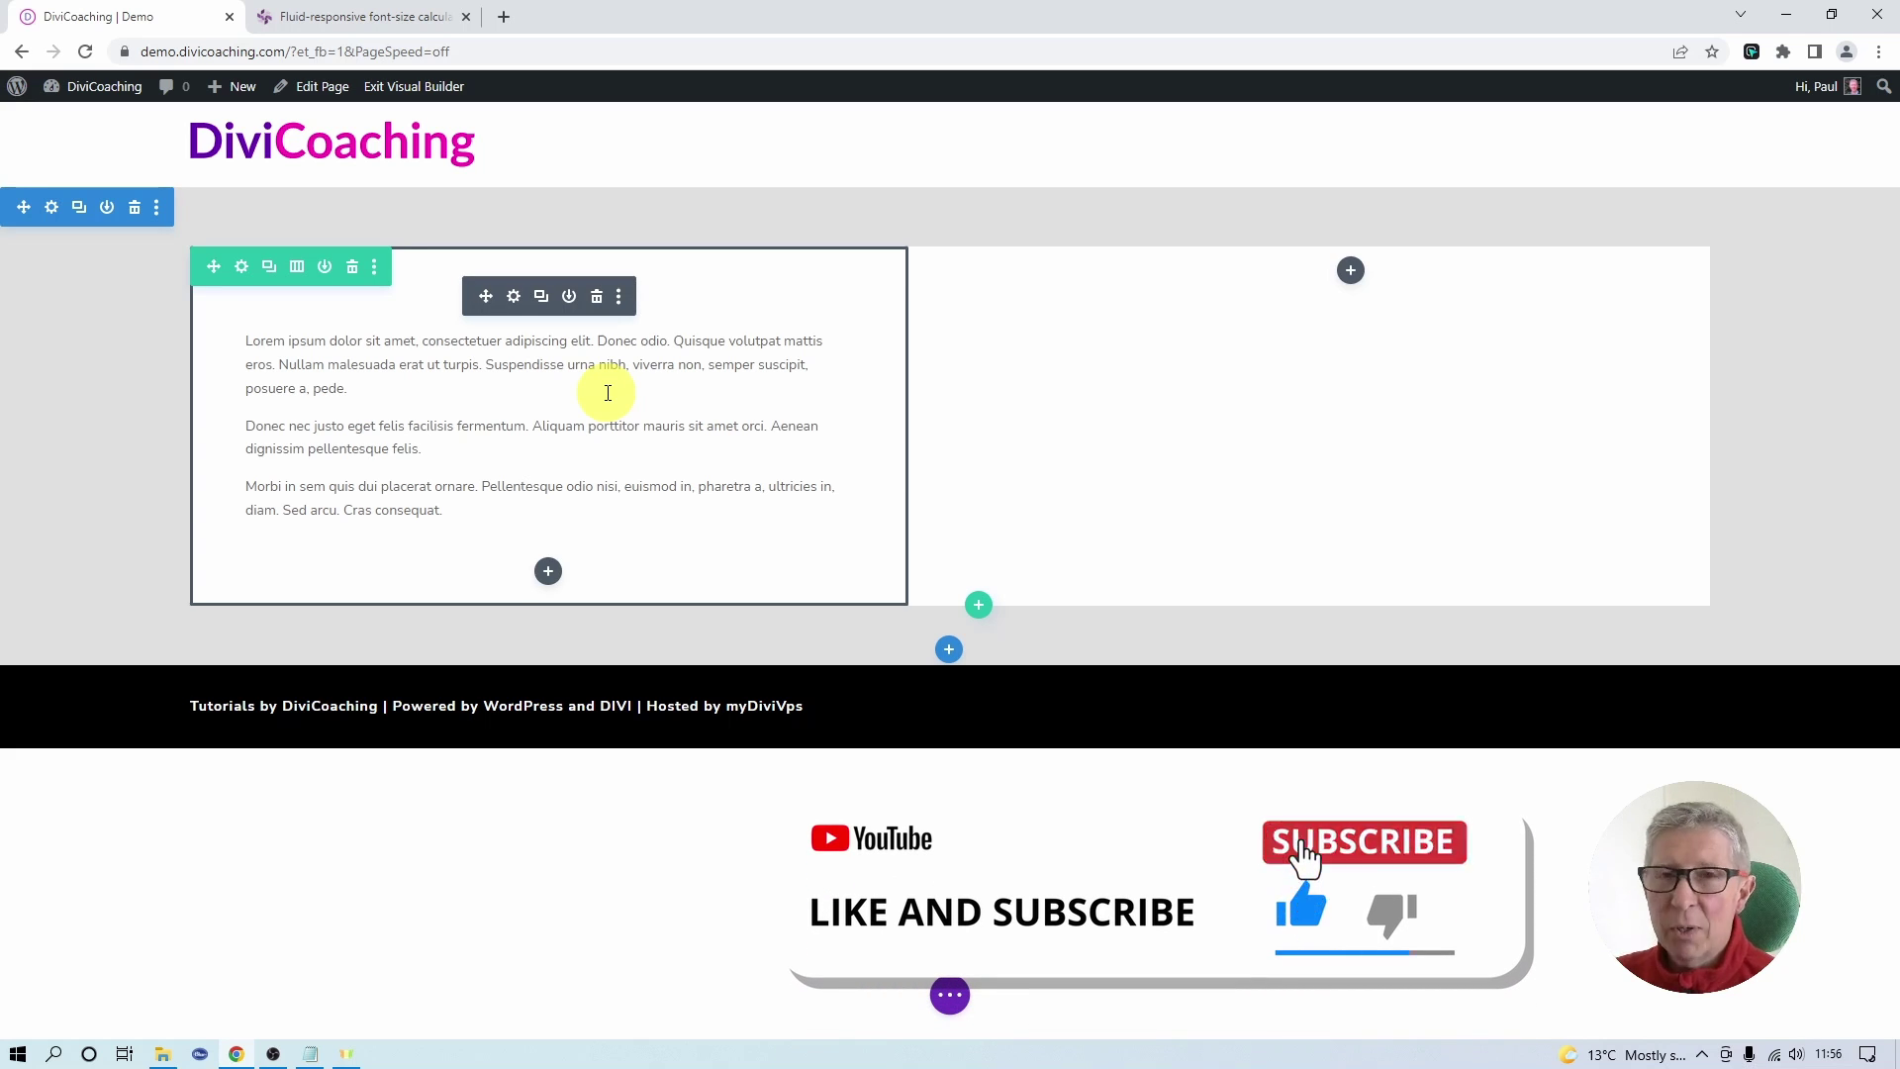
# Verify the calculator's .dc-two-col font-size settings (12–20px, 320–1920px viewports) and copy the clamp() CSS.
pyautogui.click(320, 18)
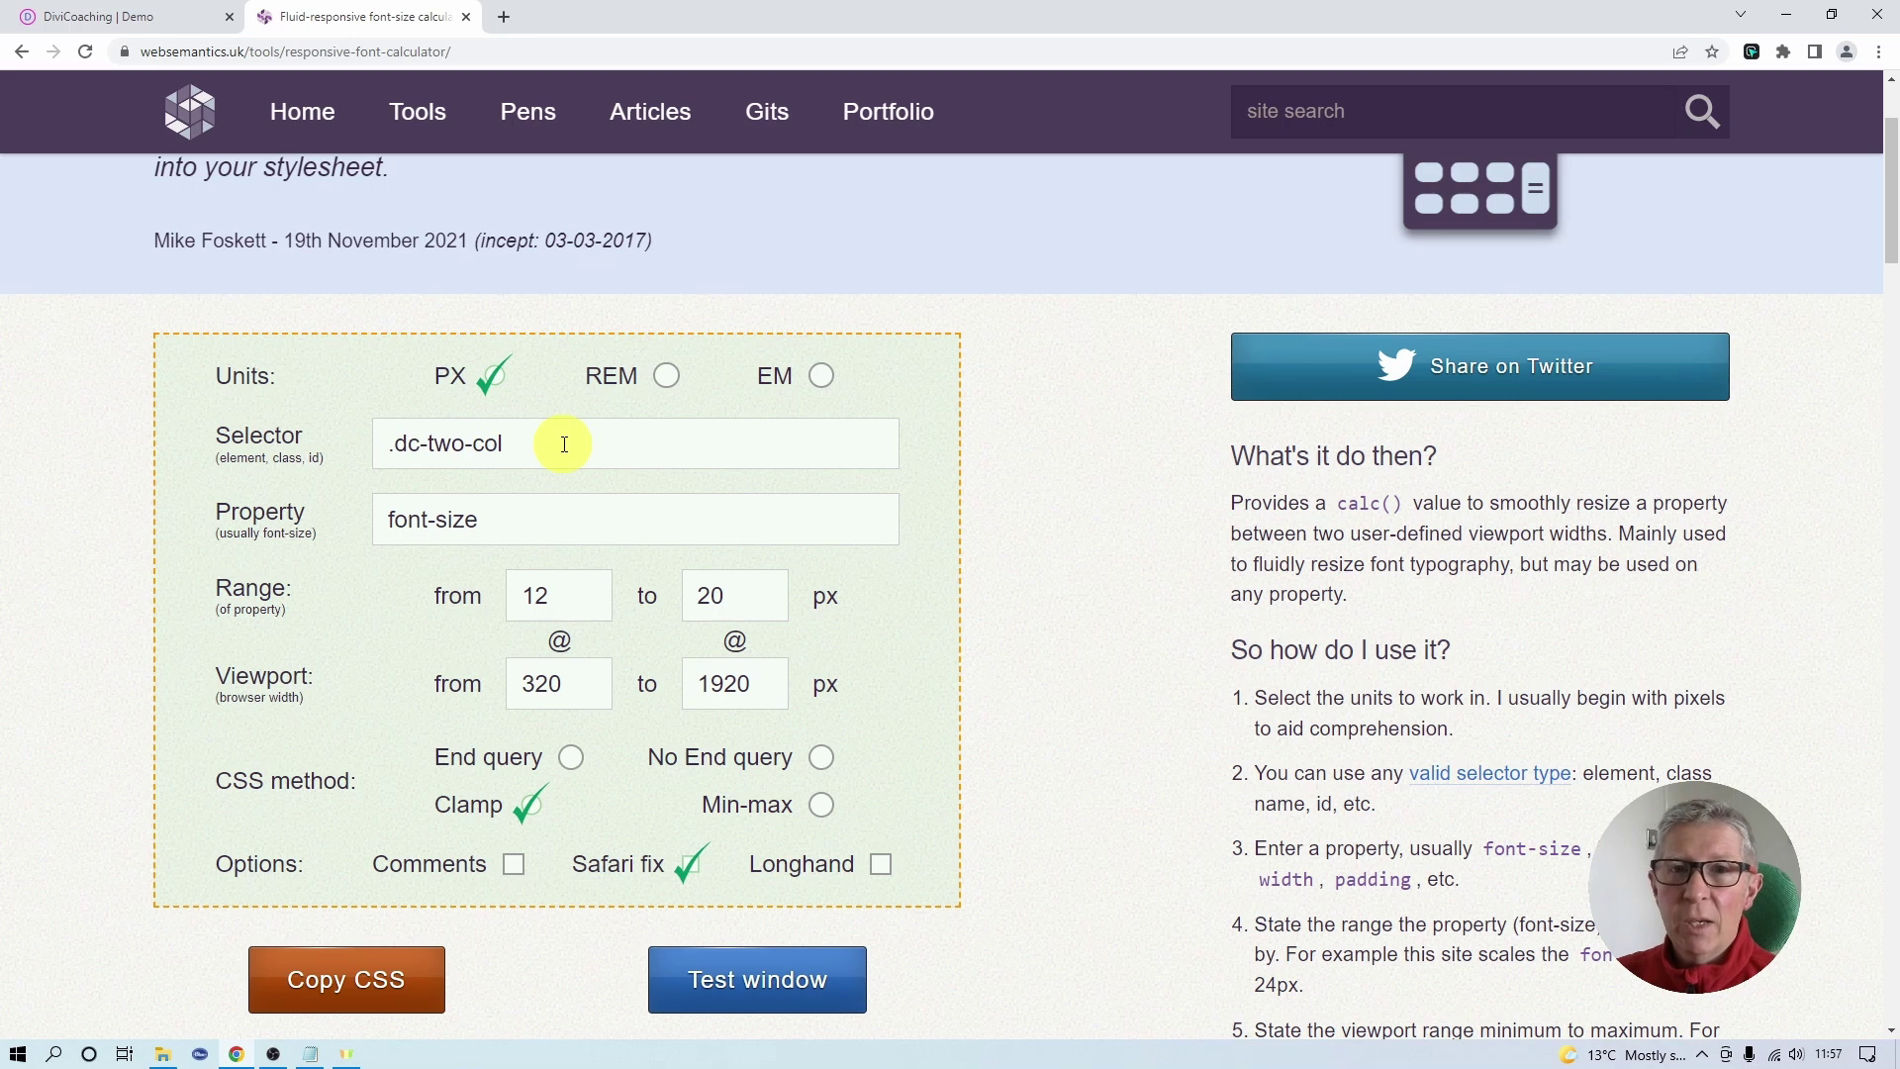
pyautogui.moveTo(517, 441); pyautogui.dragTo(390, 443)
pyautogui.click(402, 526)
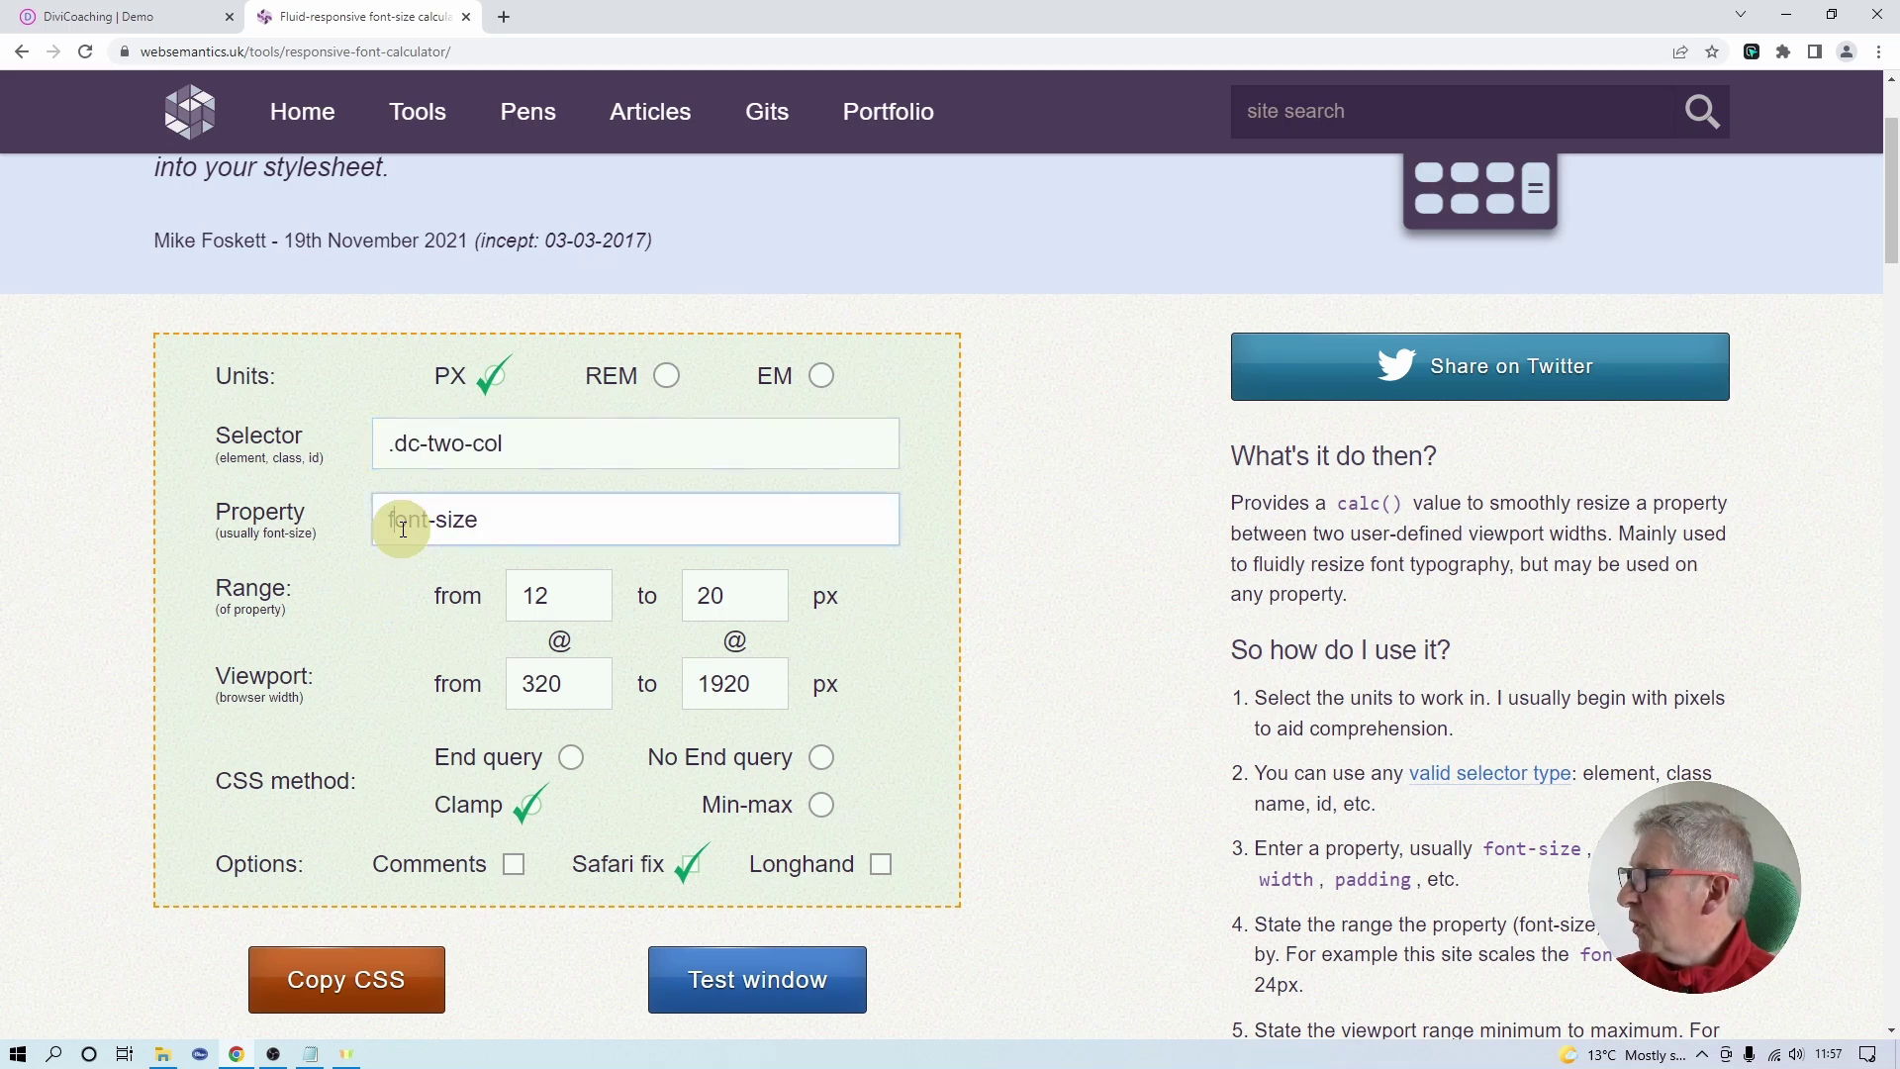
pyautogui.click(403, 529)
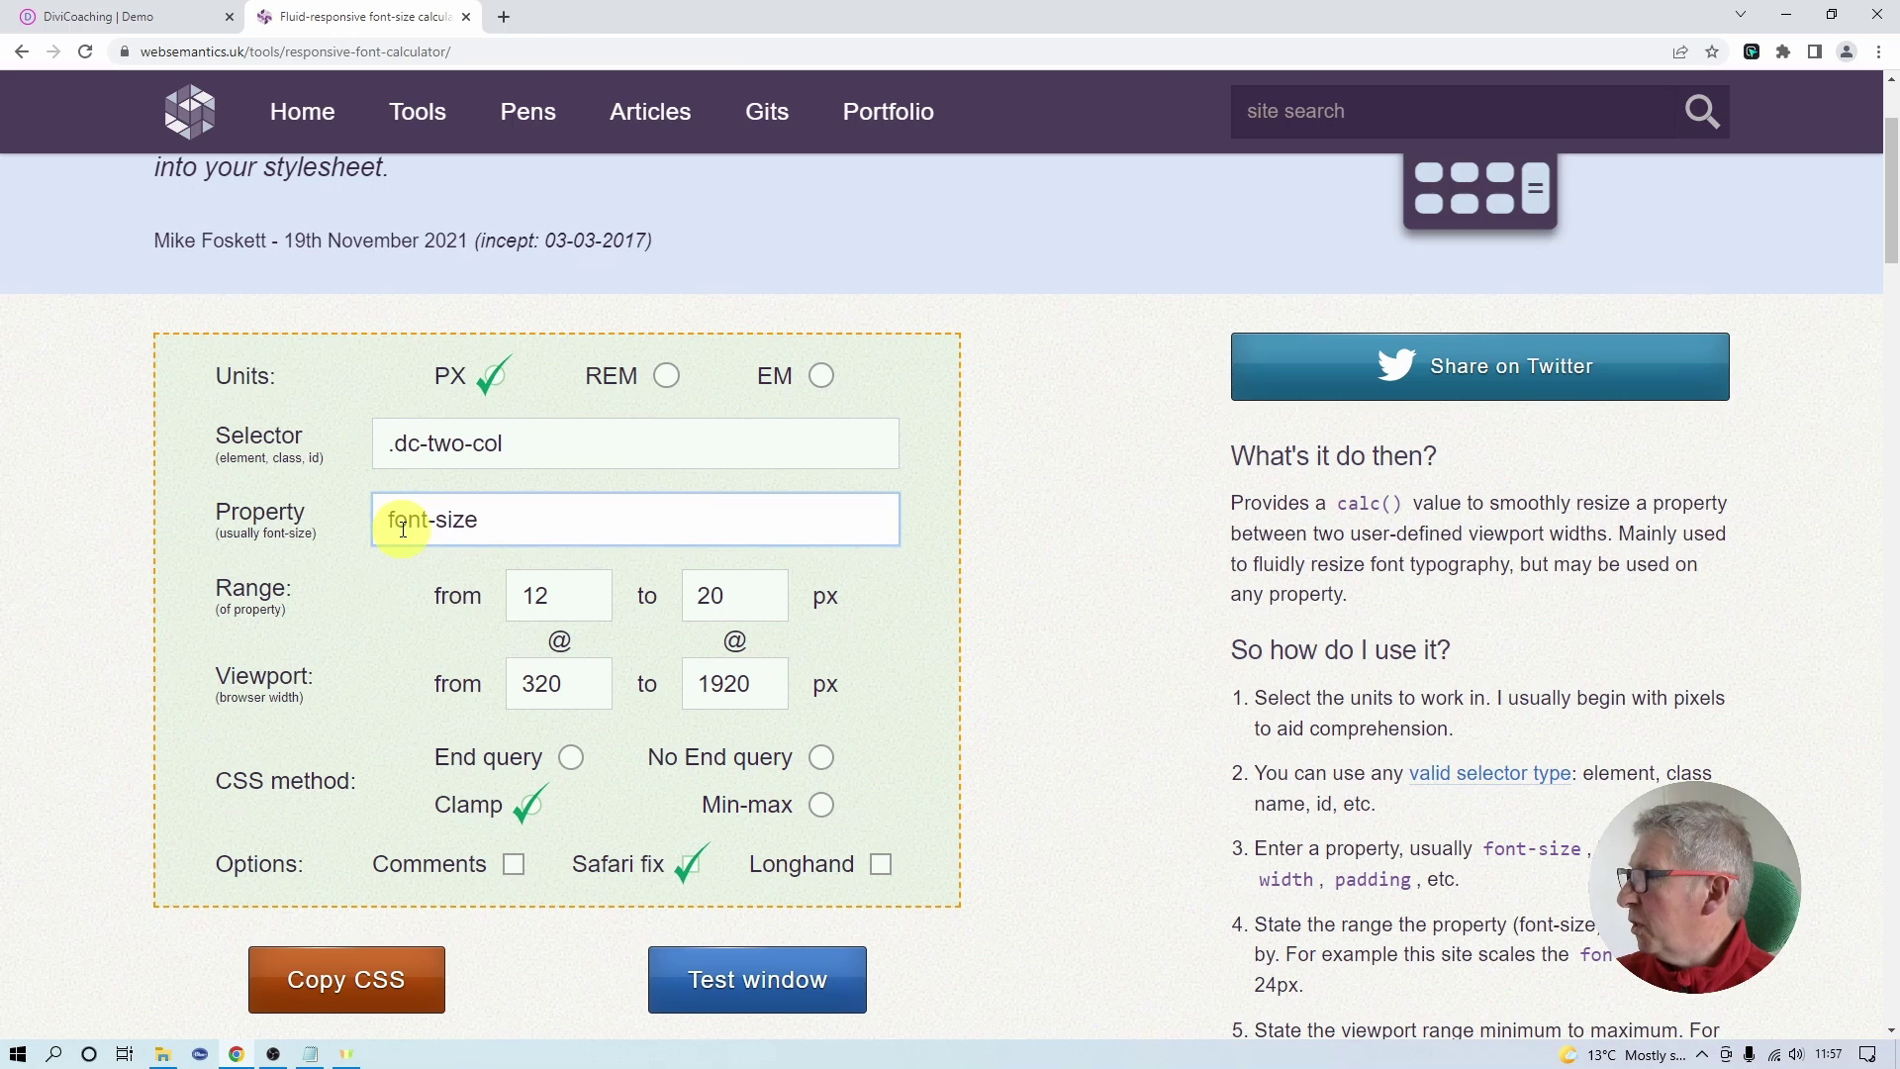
pyautogui.click(557, 596)
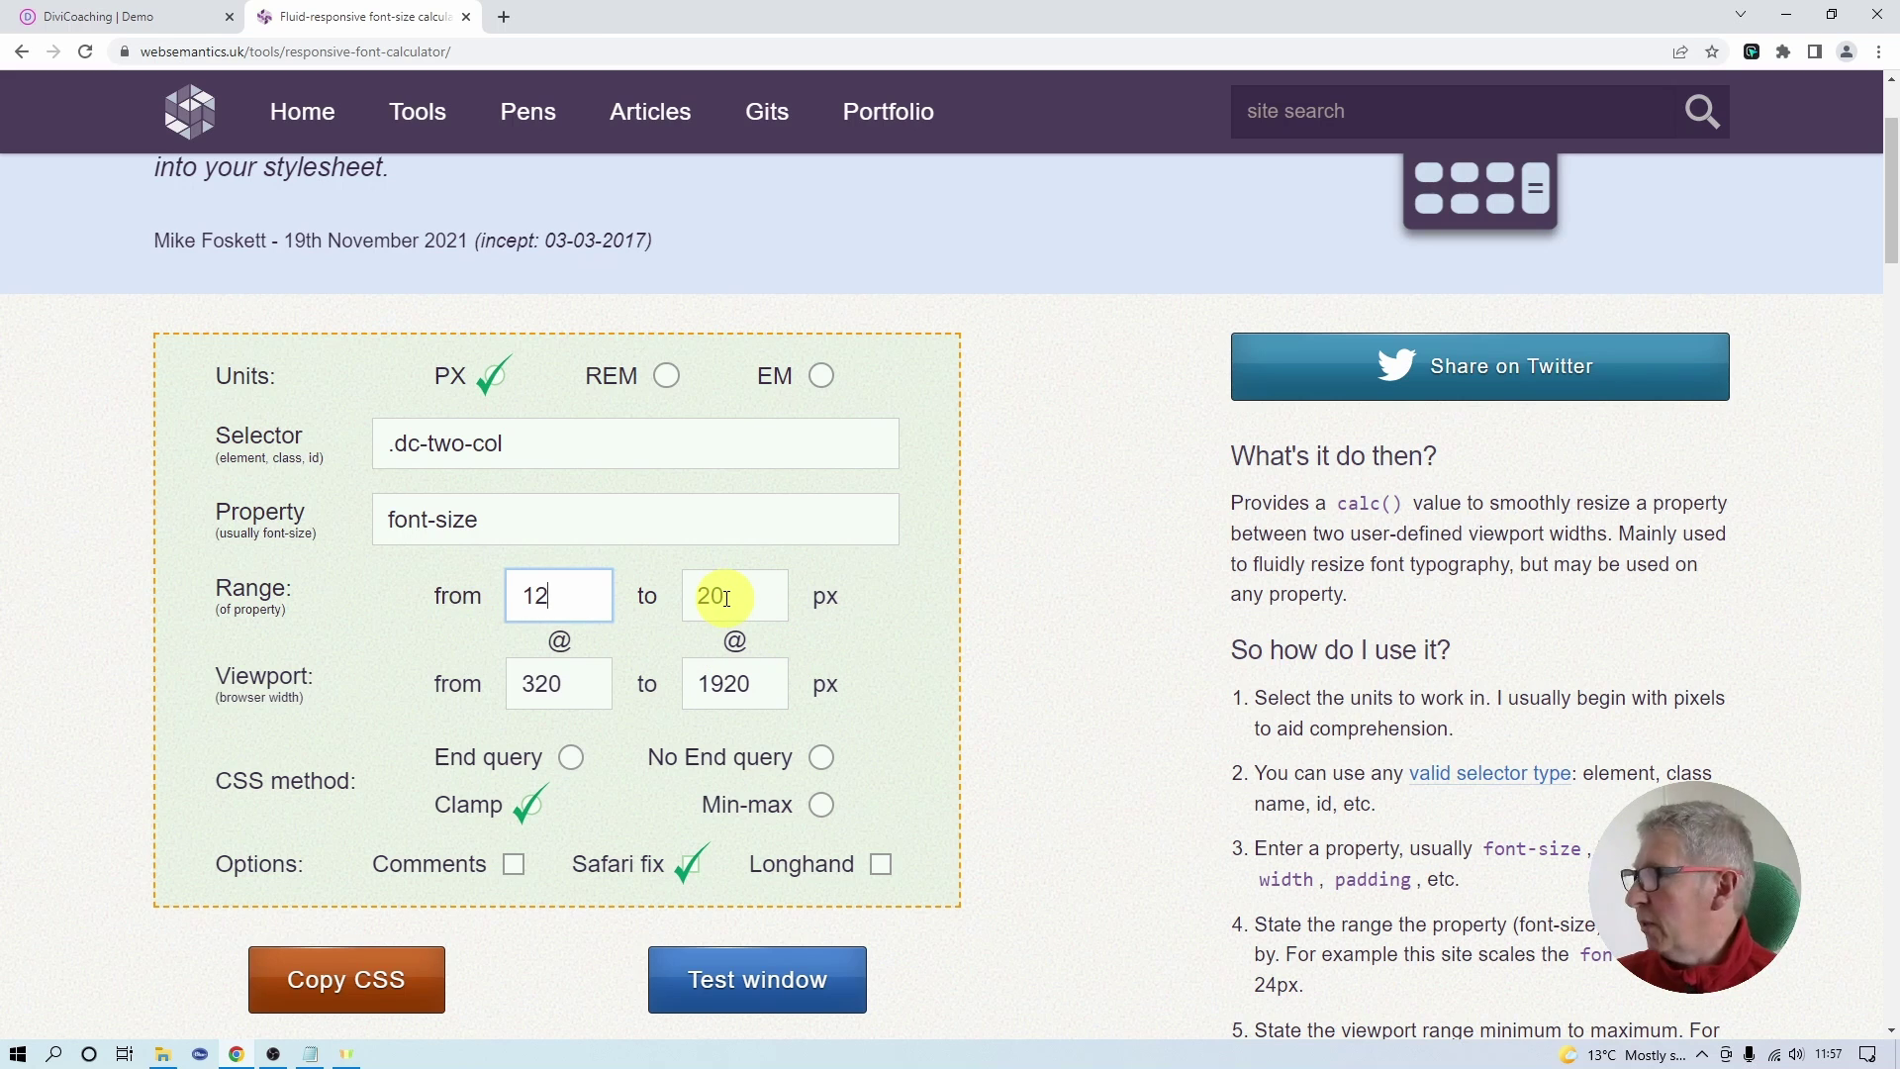
pyautogui.click(564, 689)
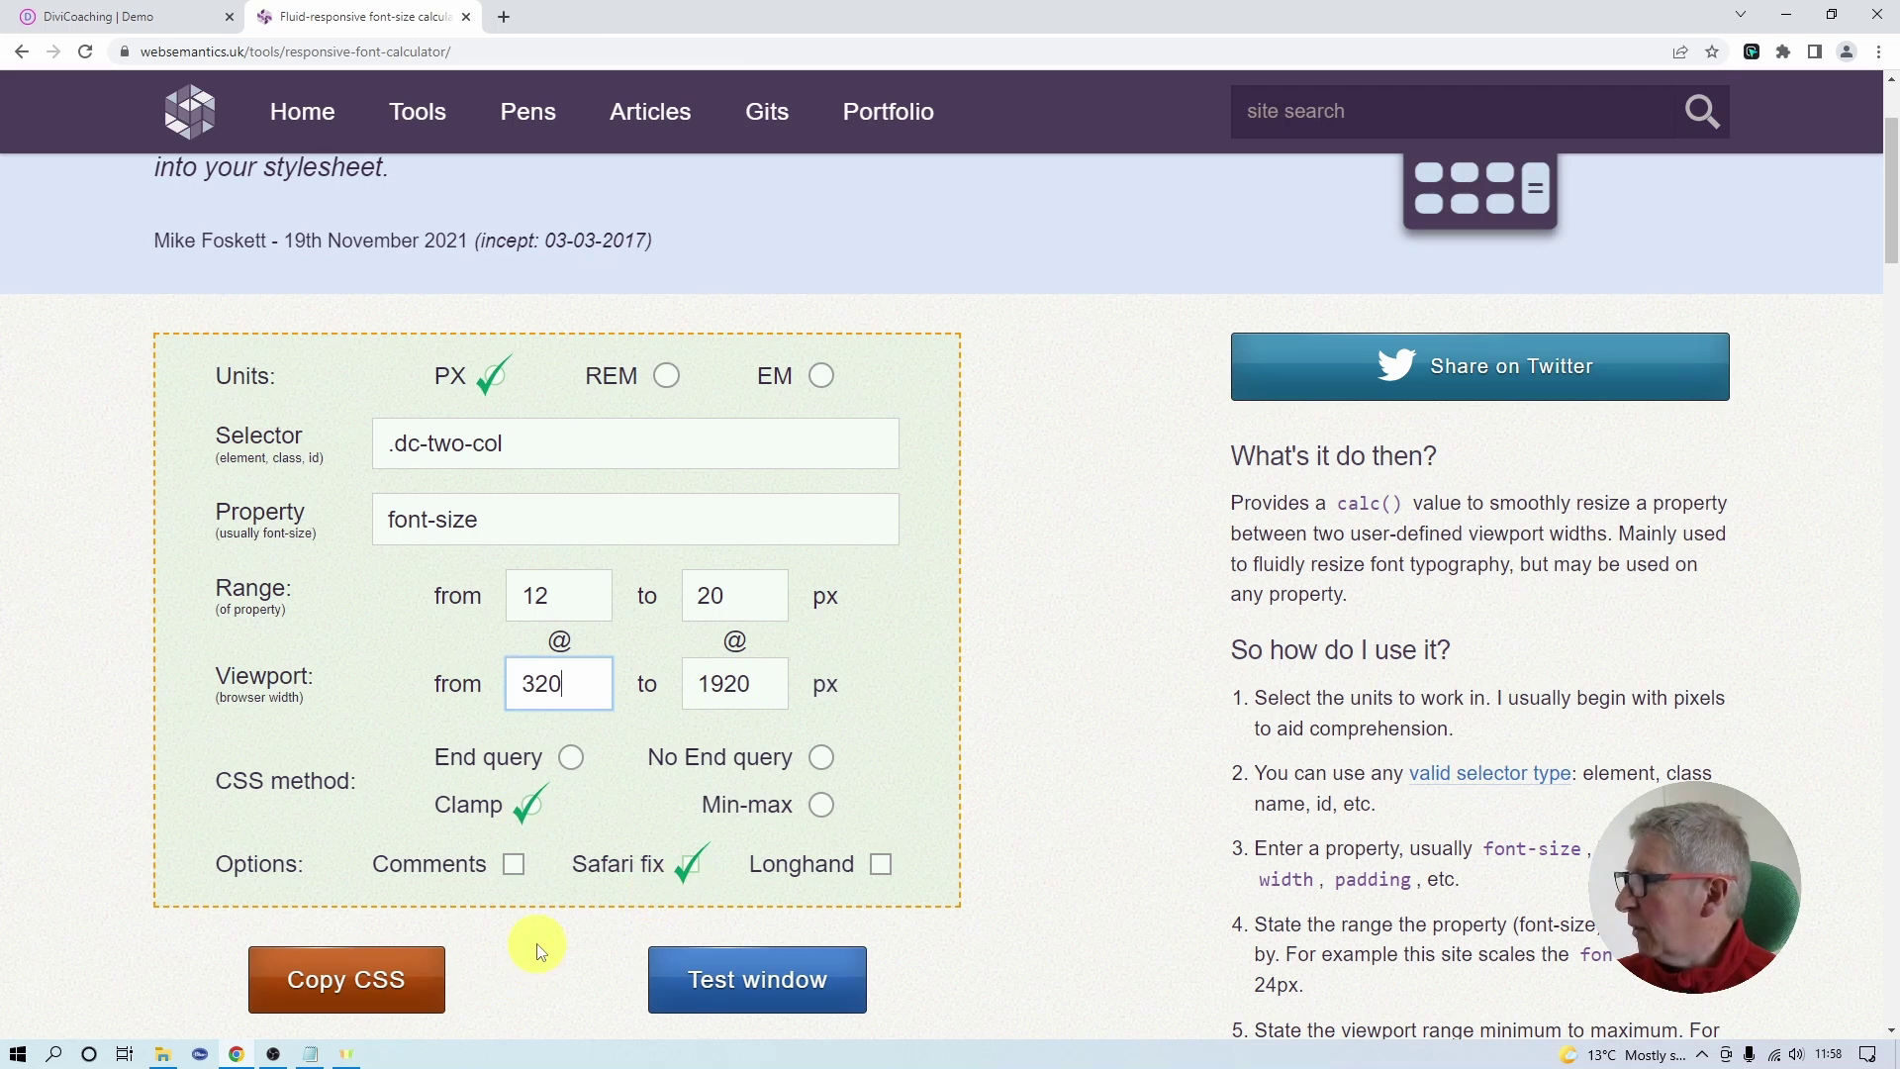
pyautogui.scroll(-5, 539, 950)
pyautogui.scroll(-3, 627, 396)
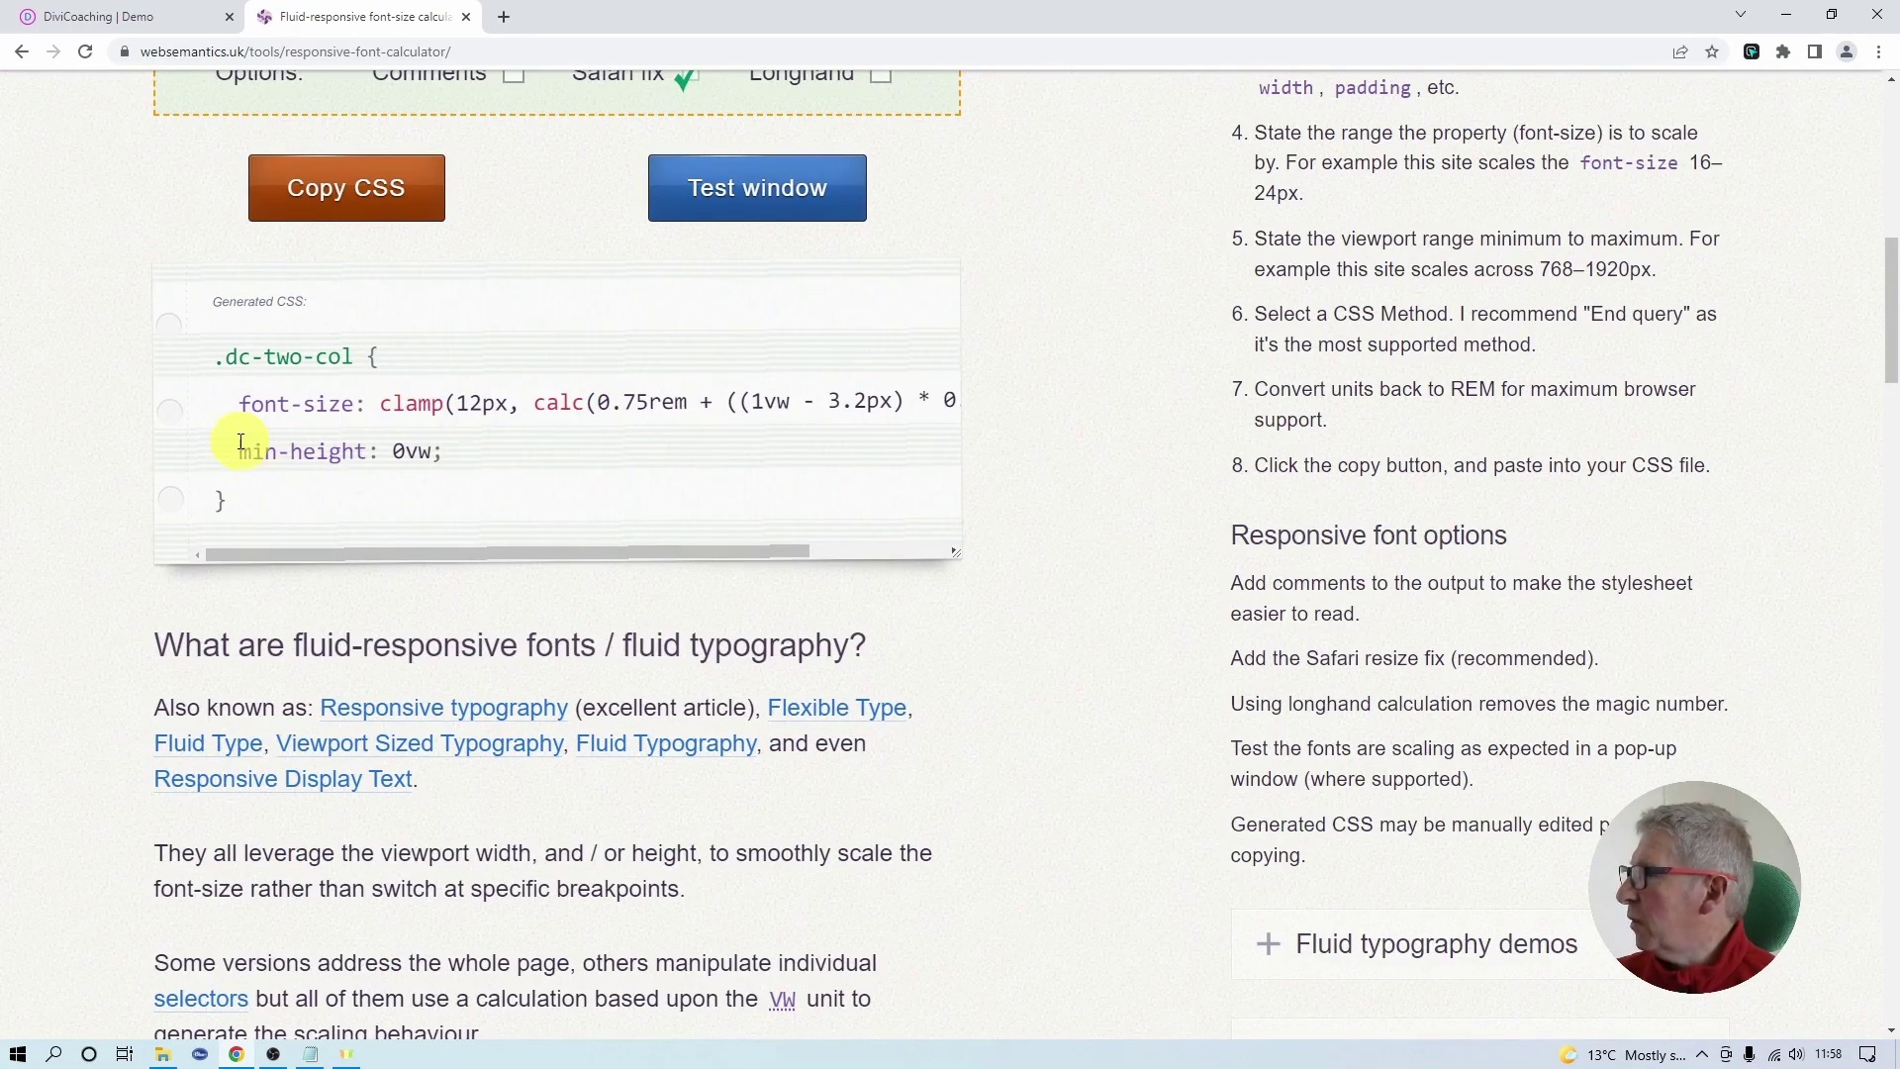
pyautogui.click(341, 199)
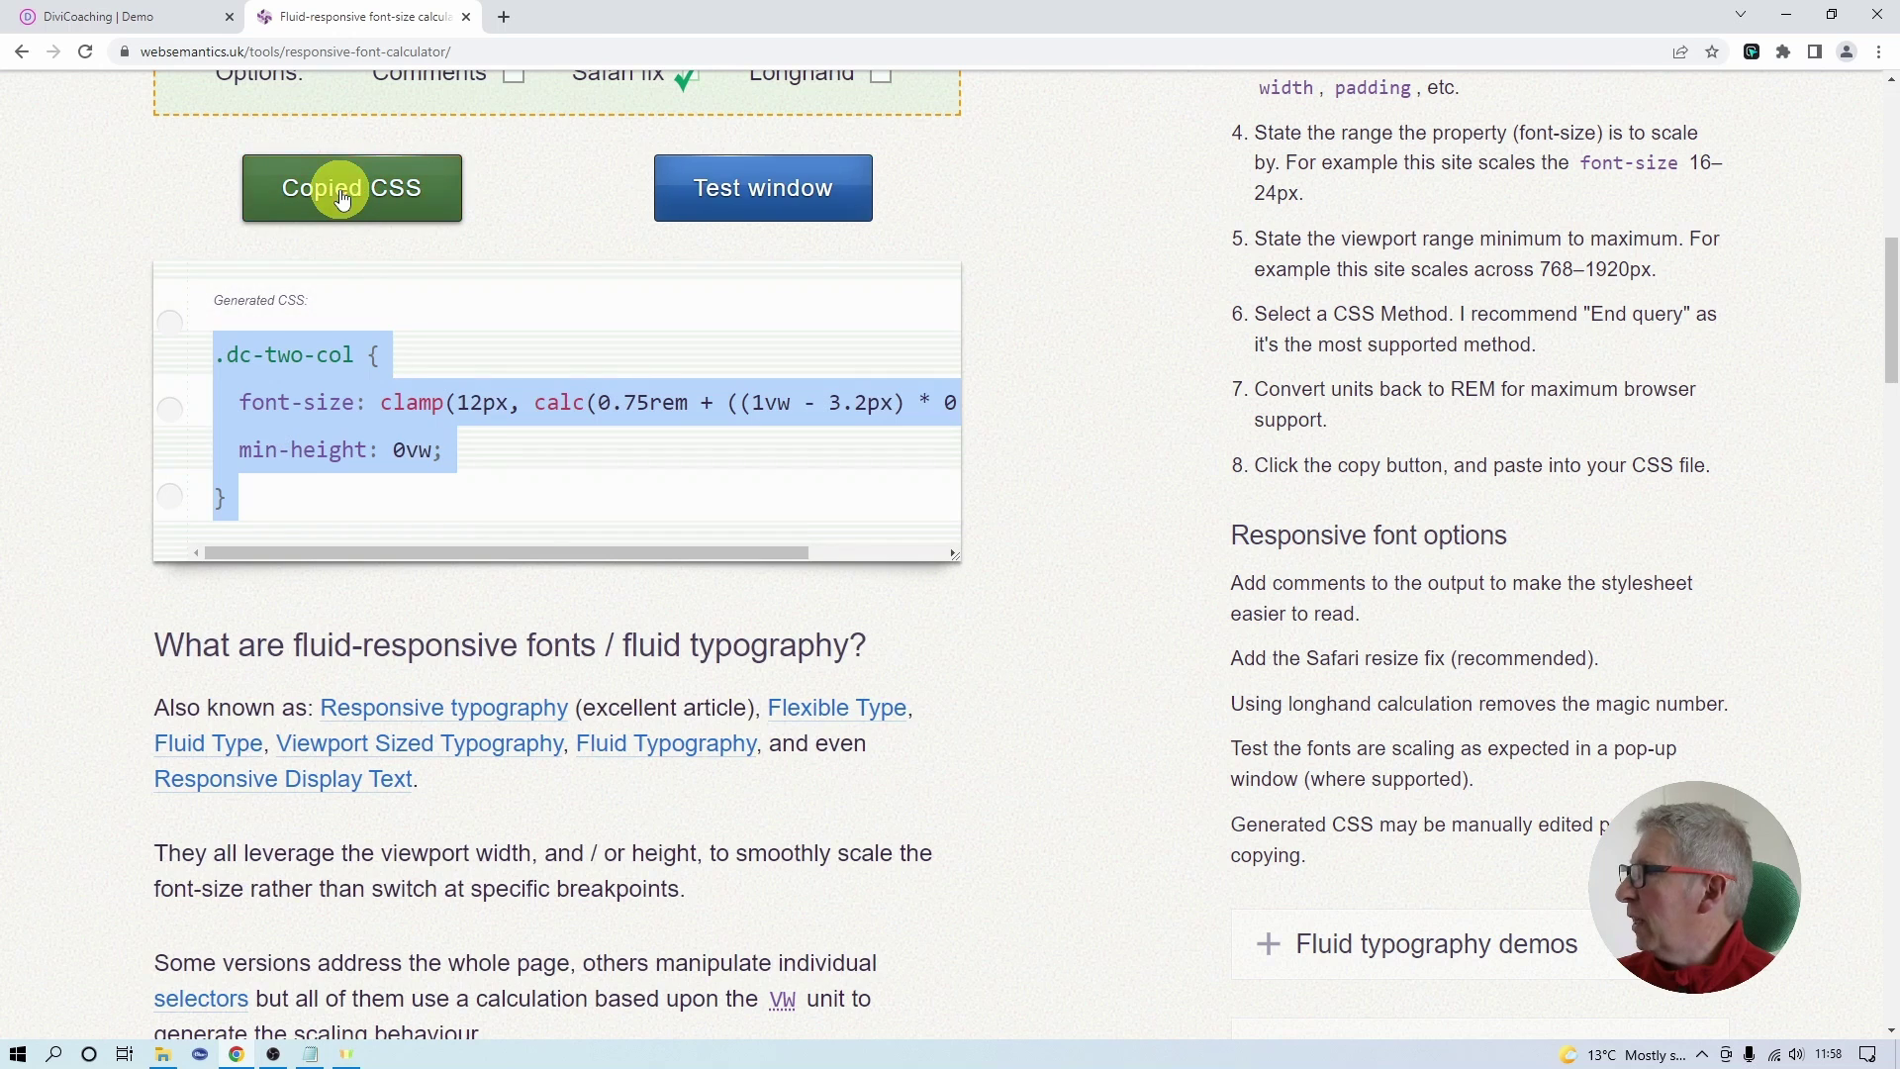
# Return to the DiviCoaching tab and exit the Visual Builder.
pyautogui.click(105, 21)
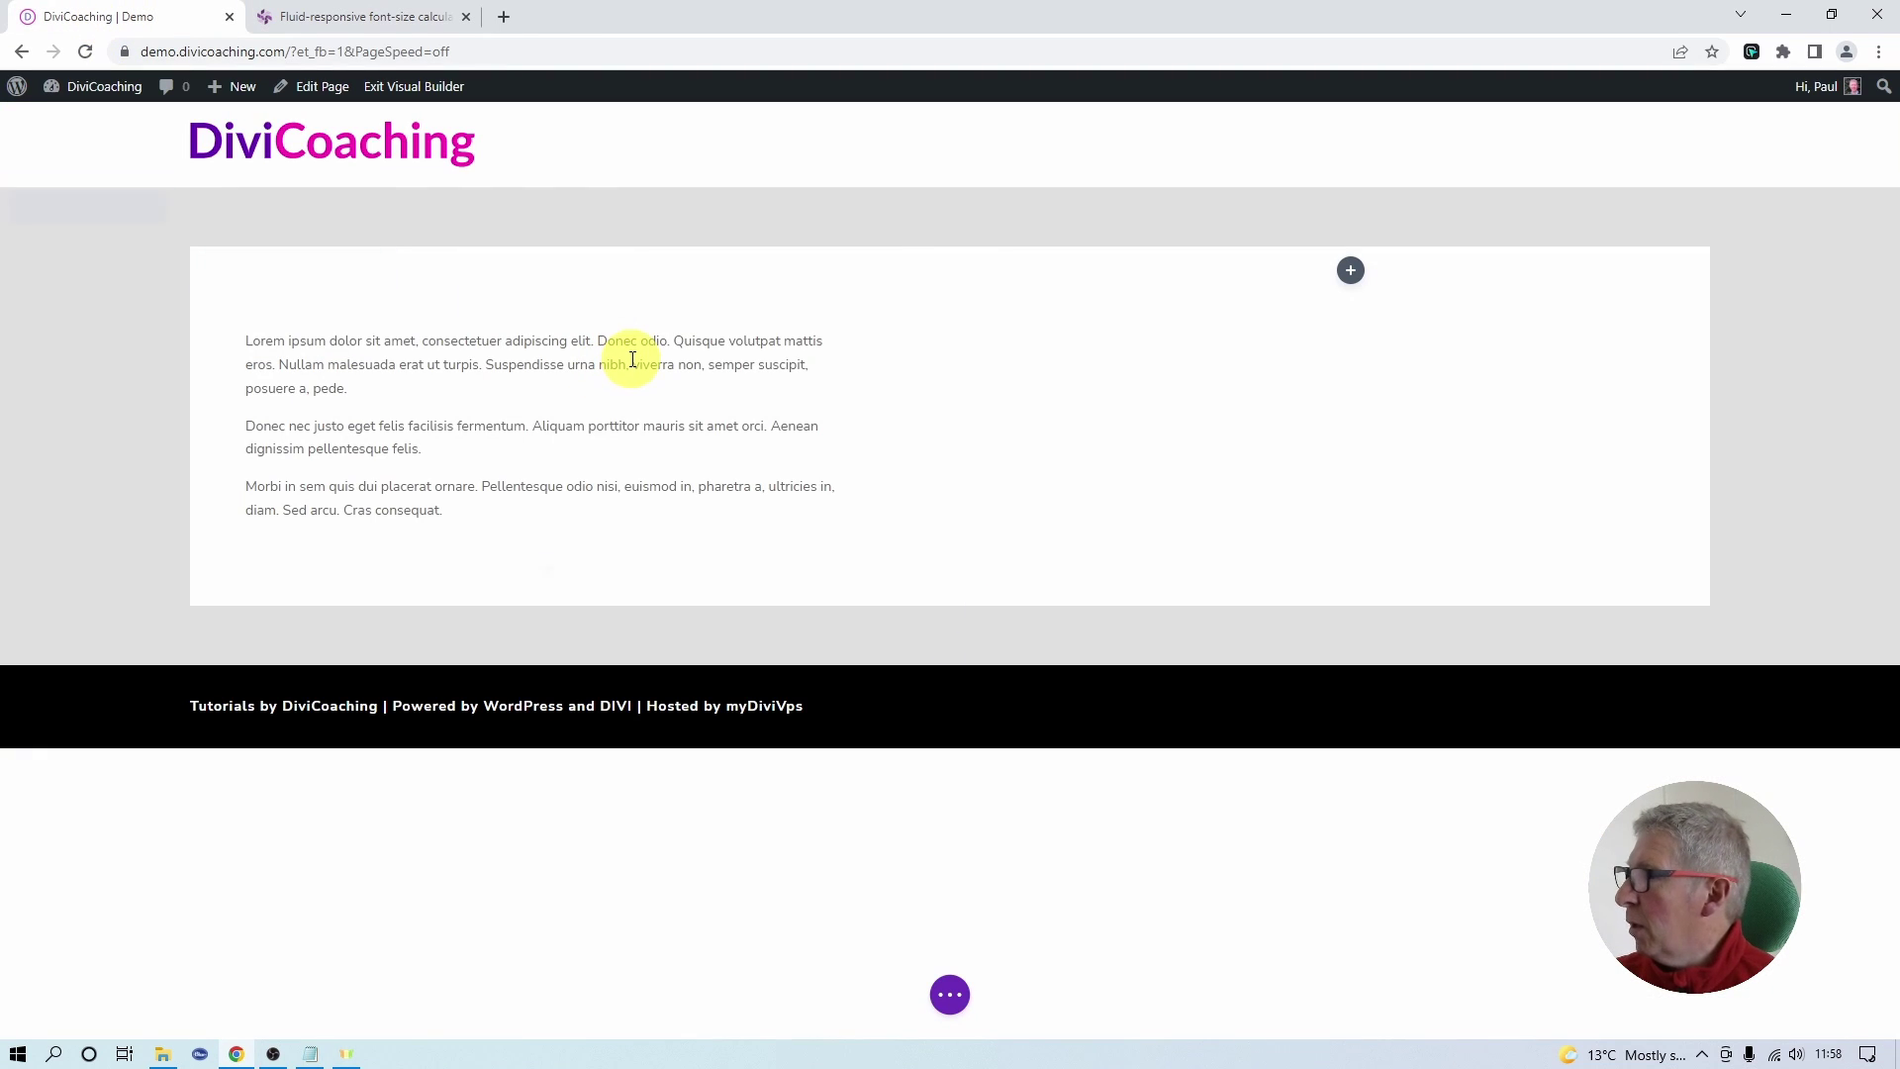
pyautogui.click(952, 994)
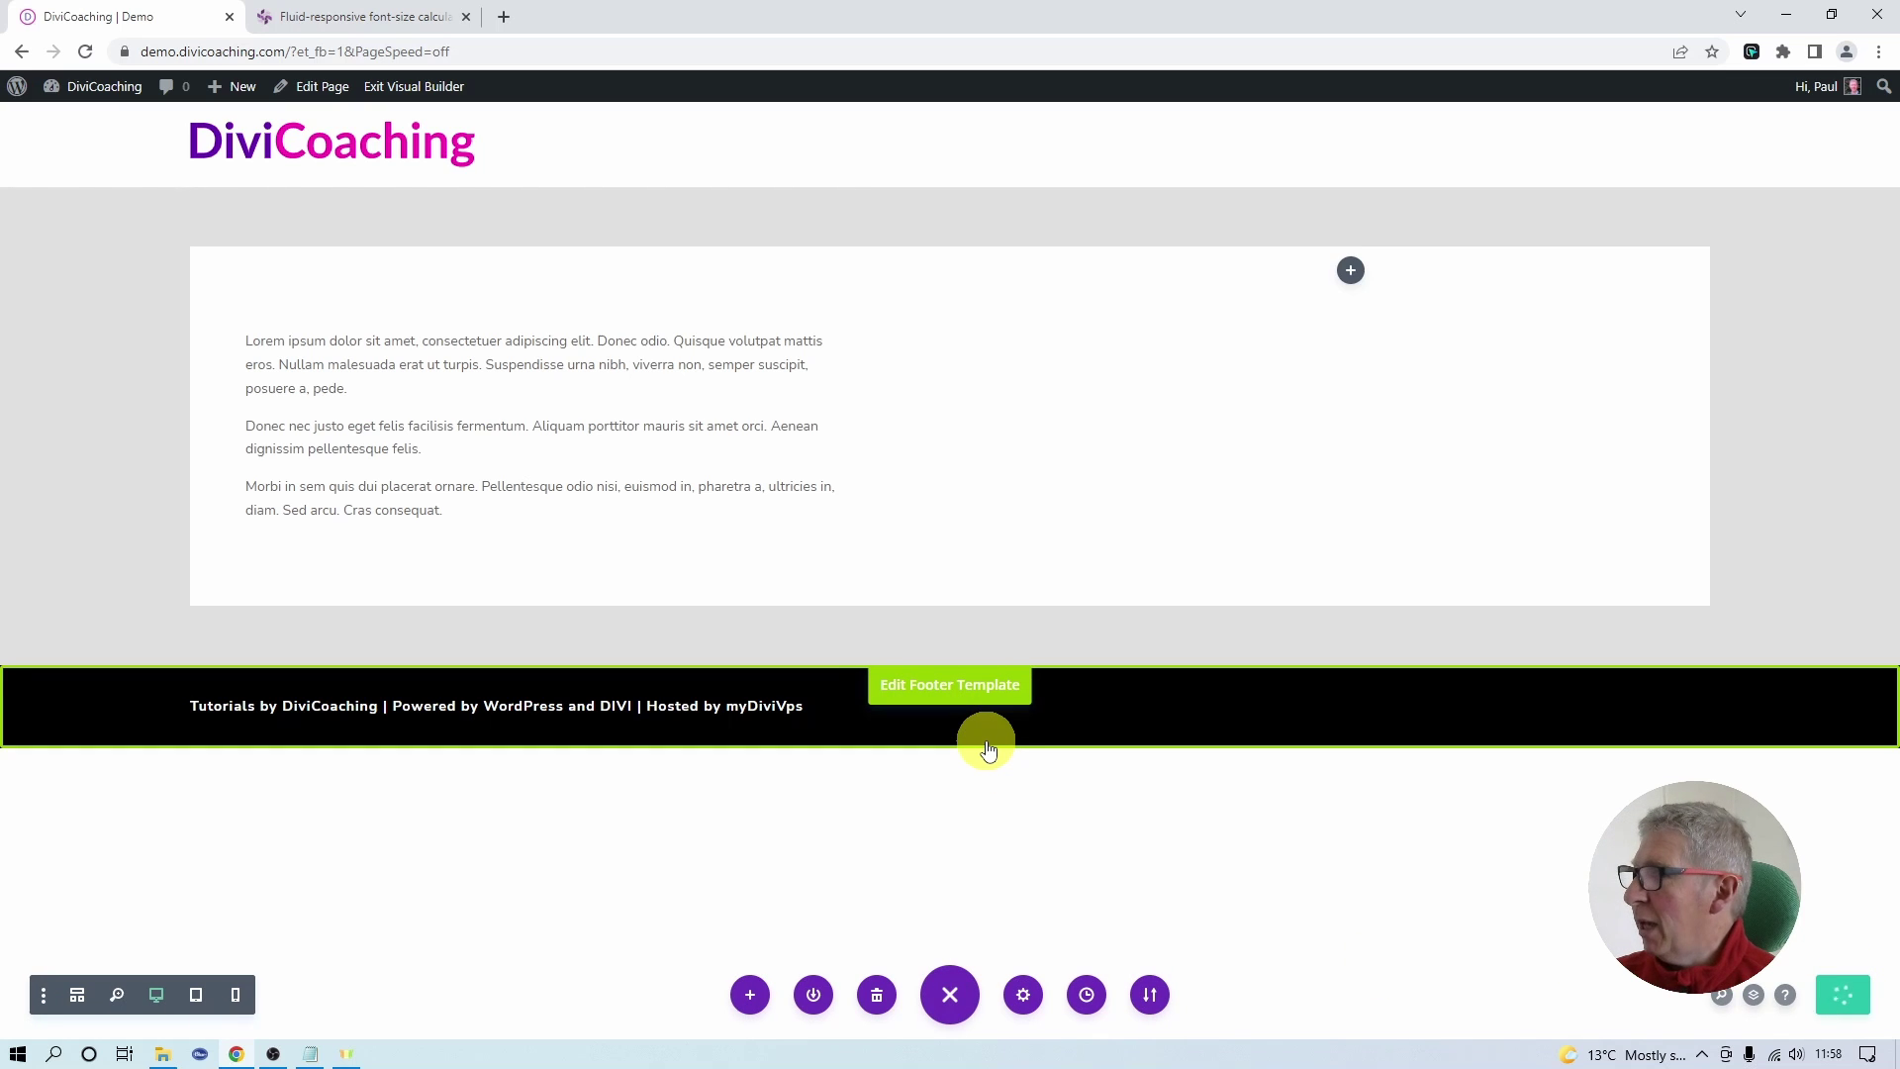
pyautogui.click(395, 87)
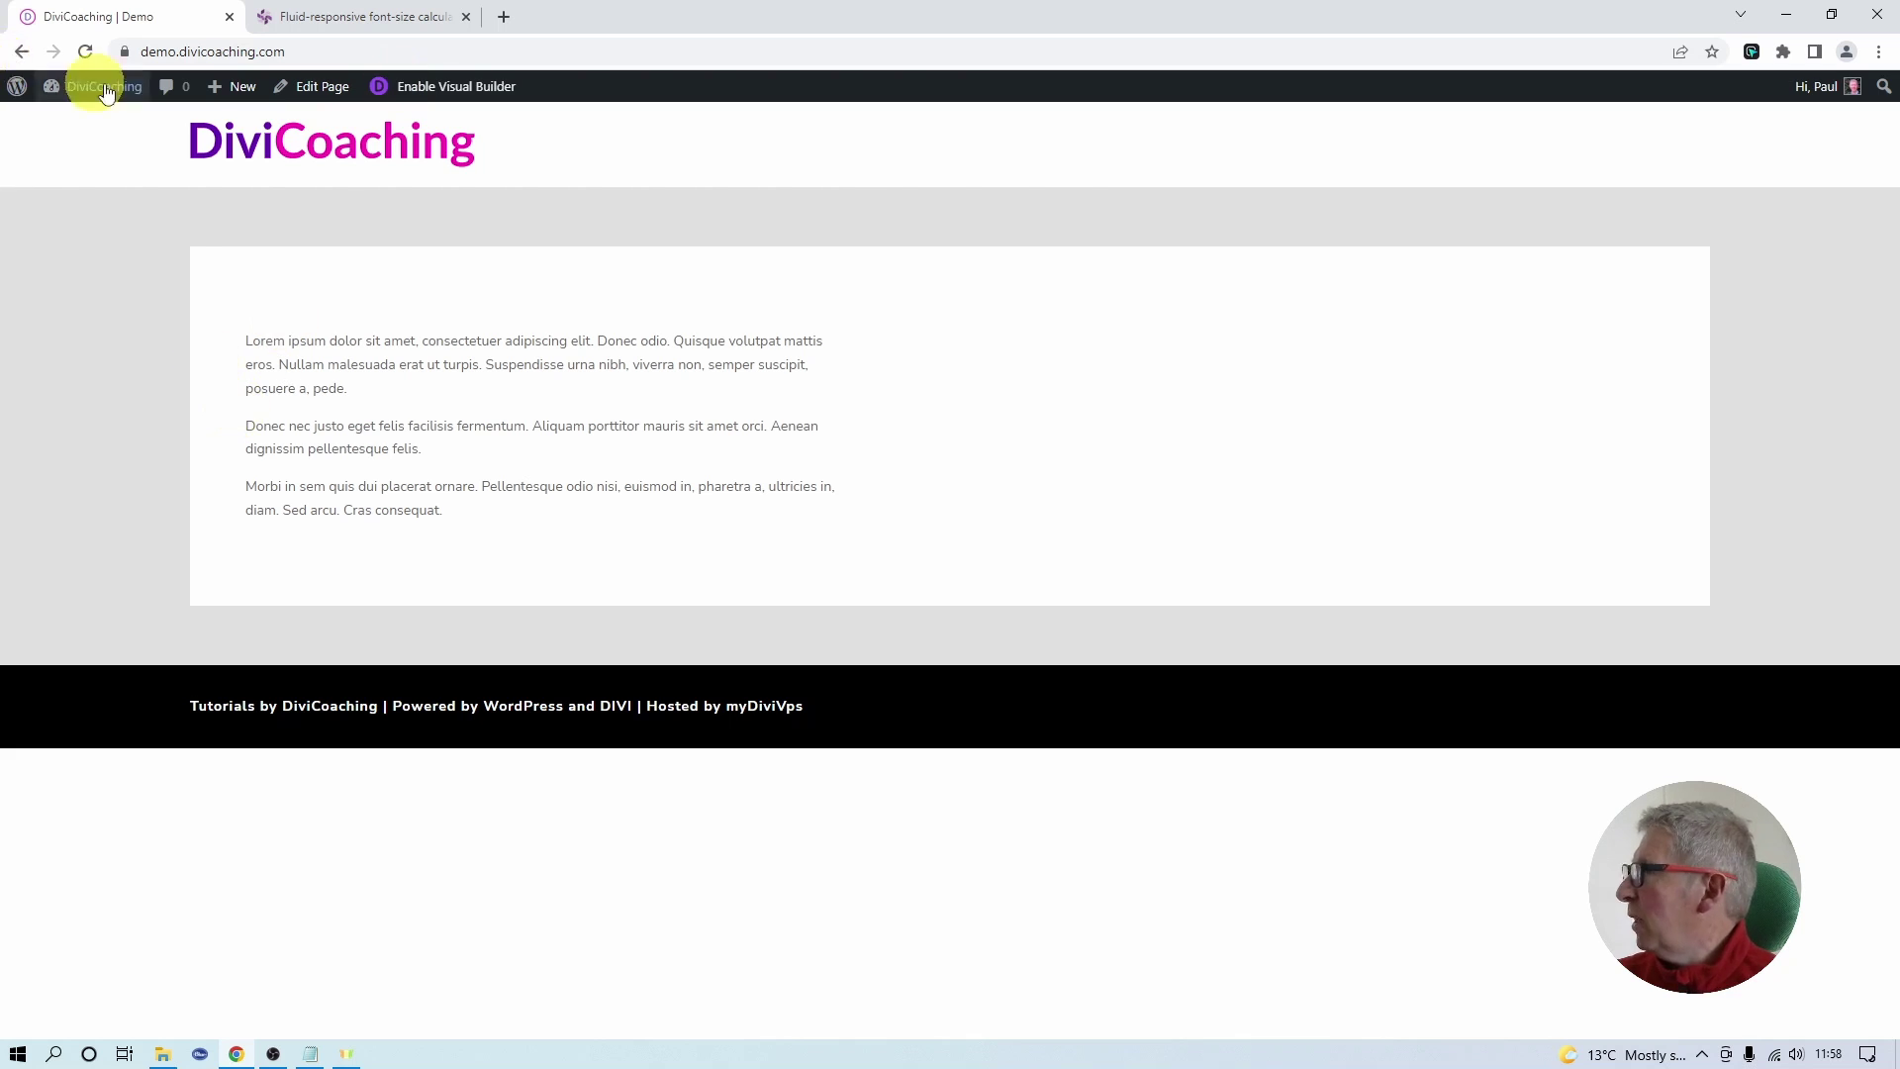
# Paste the .dc-two-col clamp() rule into the Customizer's Additional CSS, publish it and close the Customizer.
pyautogui.moveTo(104, 87)
pyautogui.click(58, 238)
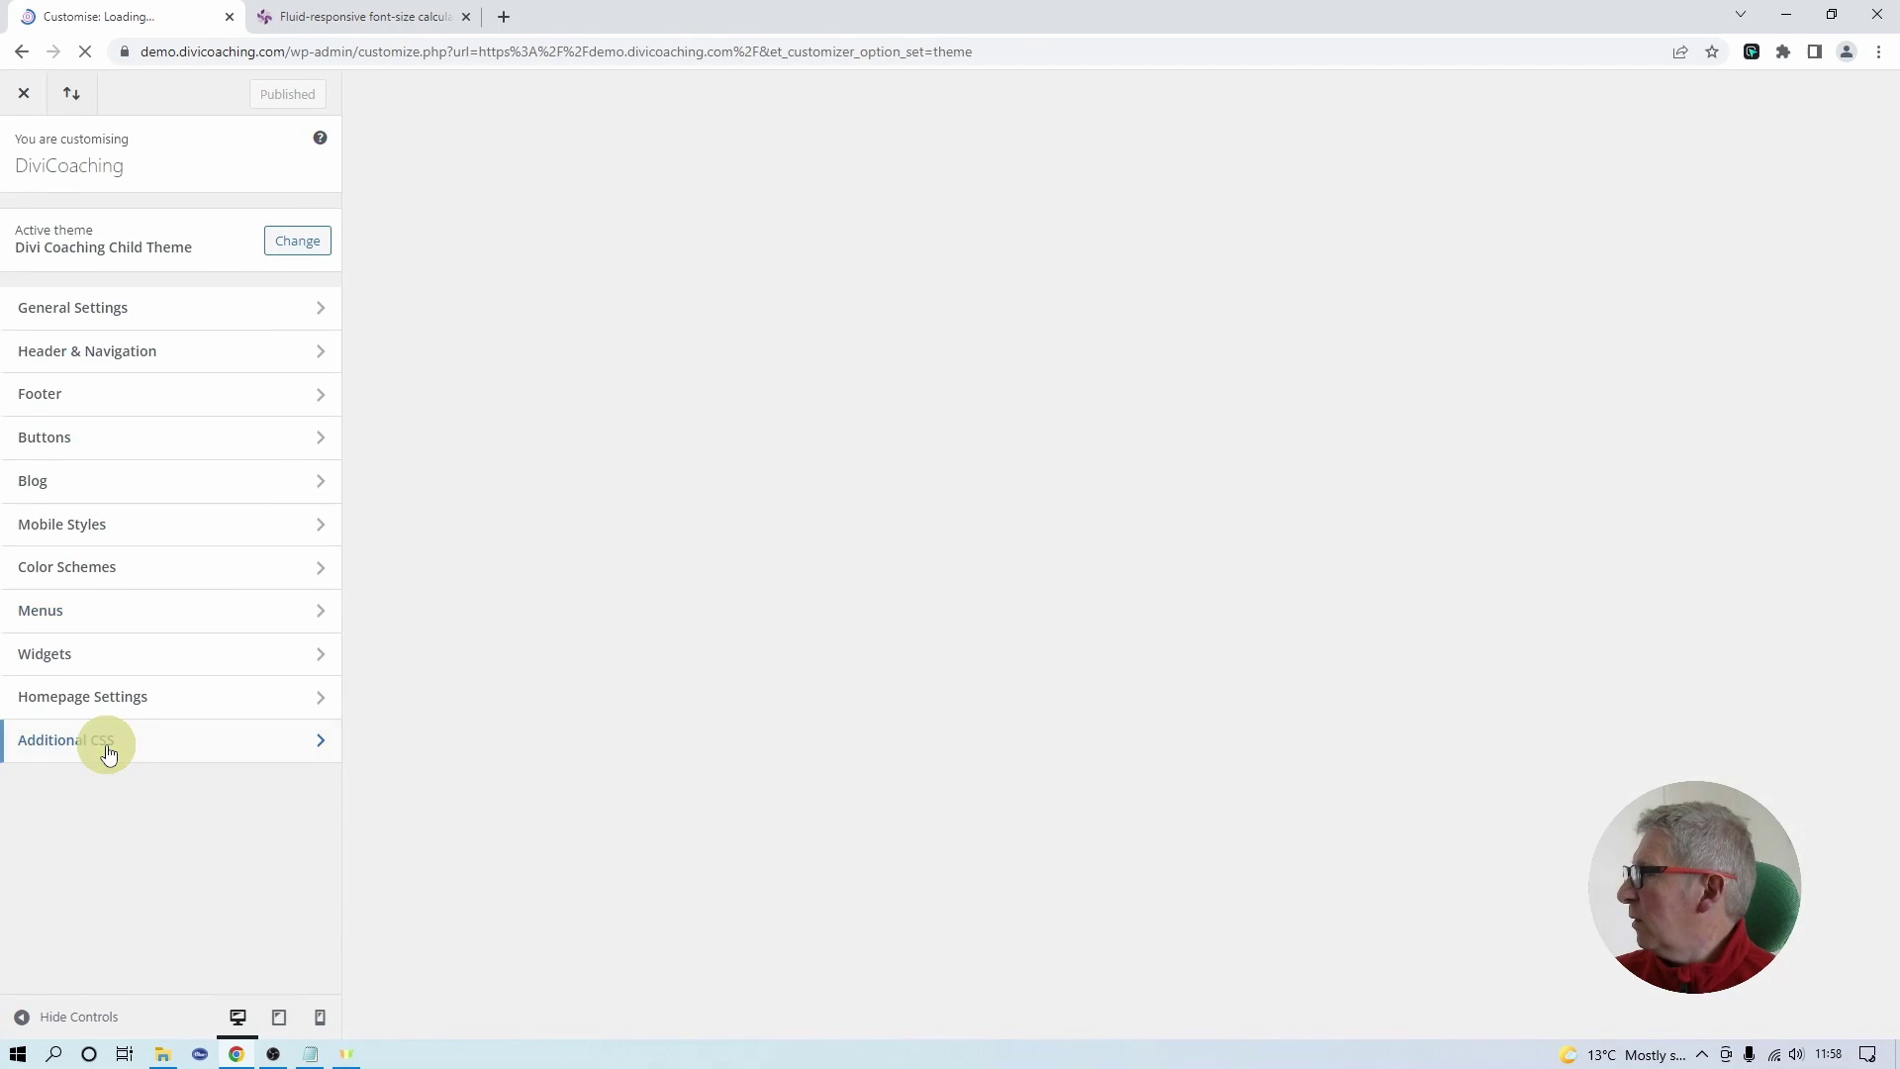
pyautogui.click(109, 752)
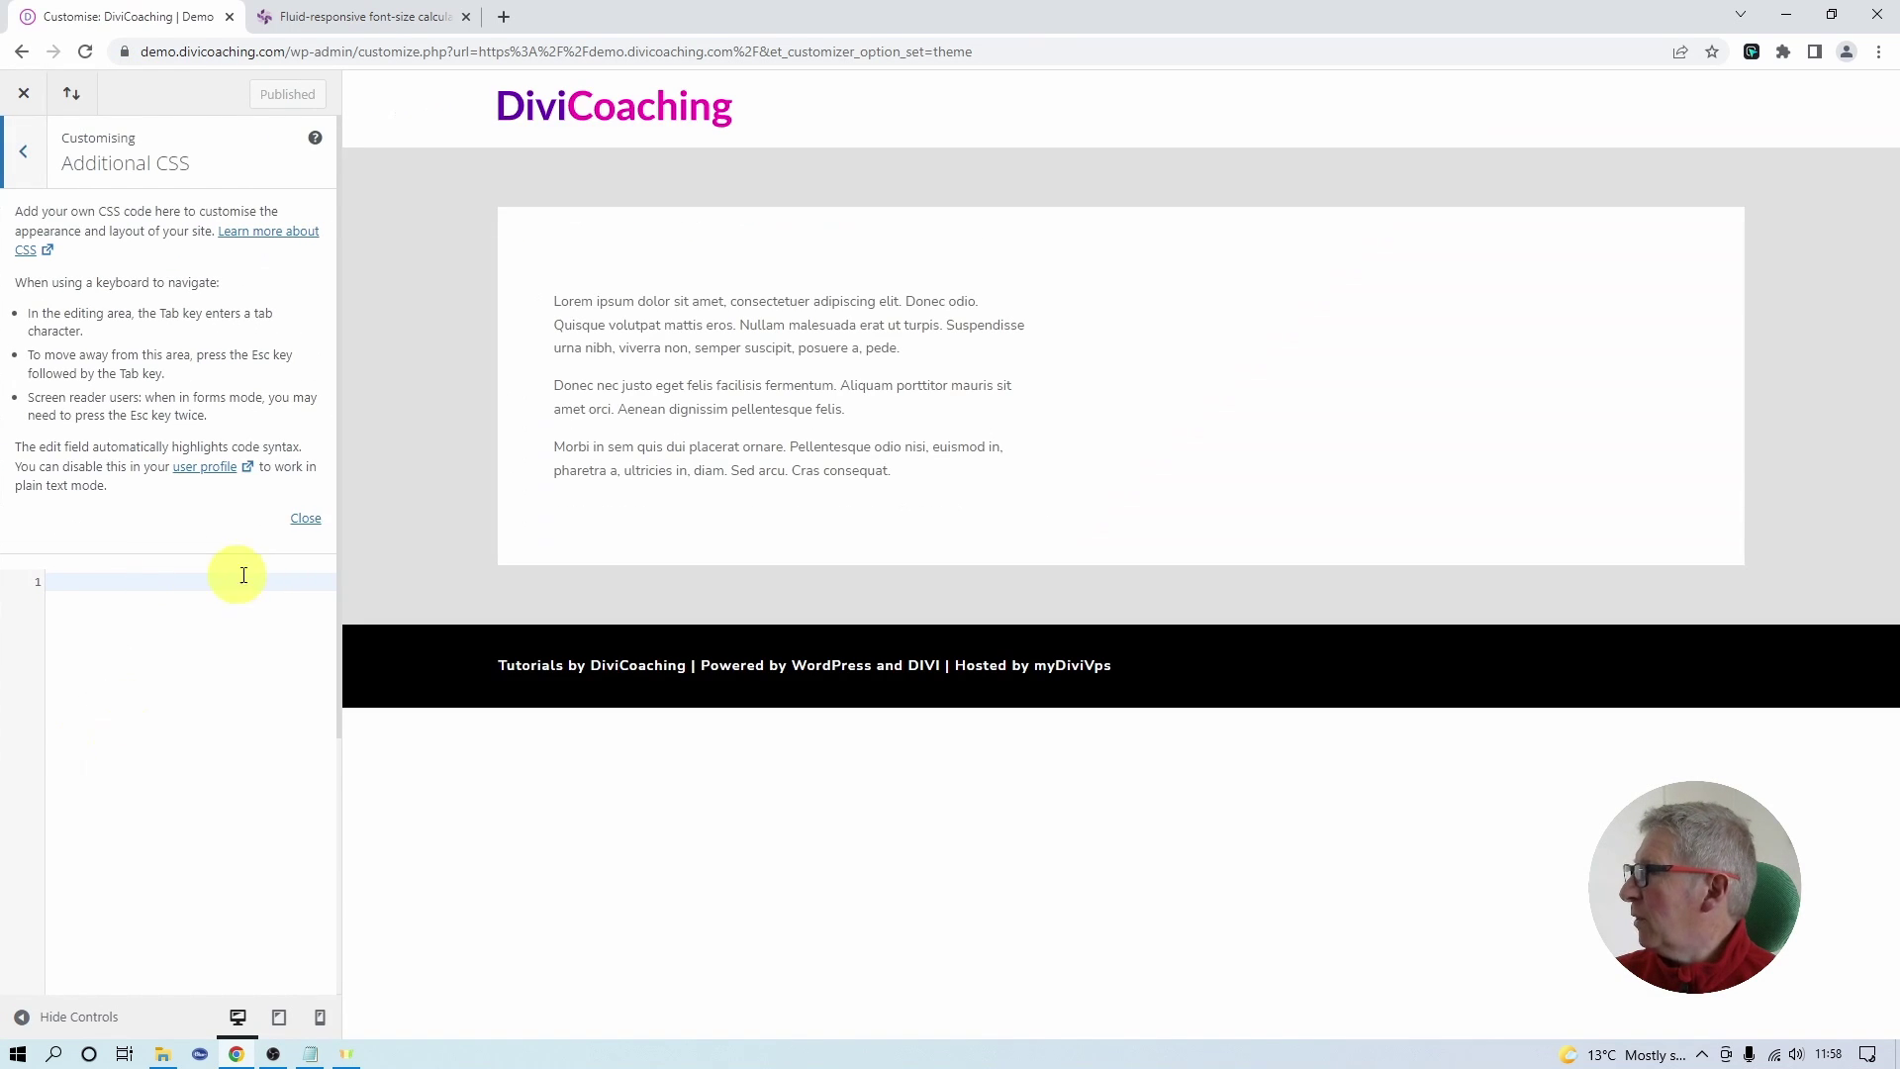
pyautogui.click(306, 519)
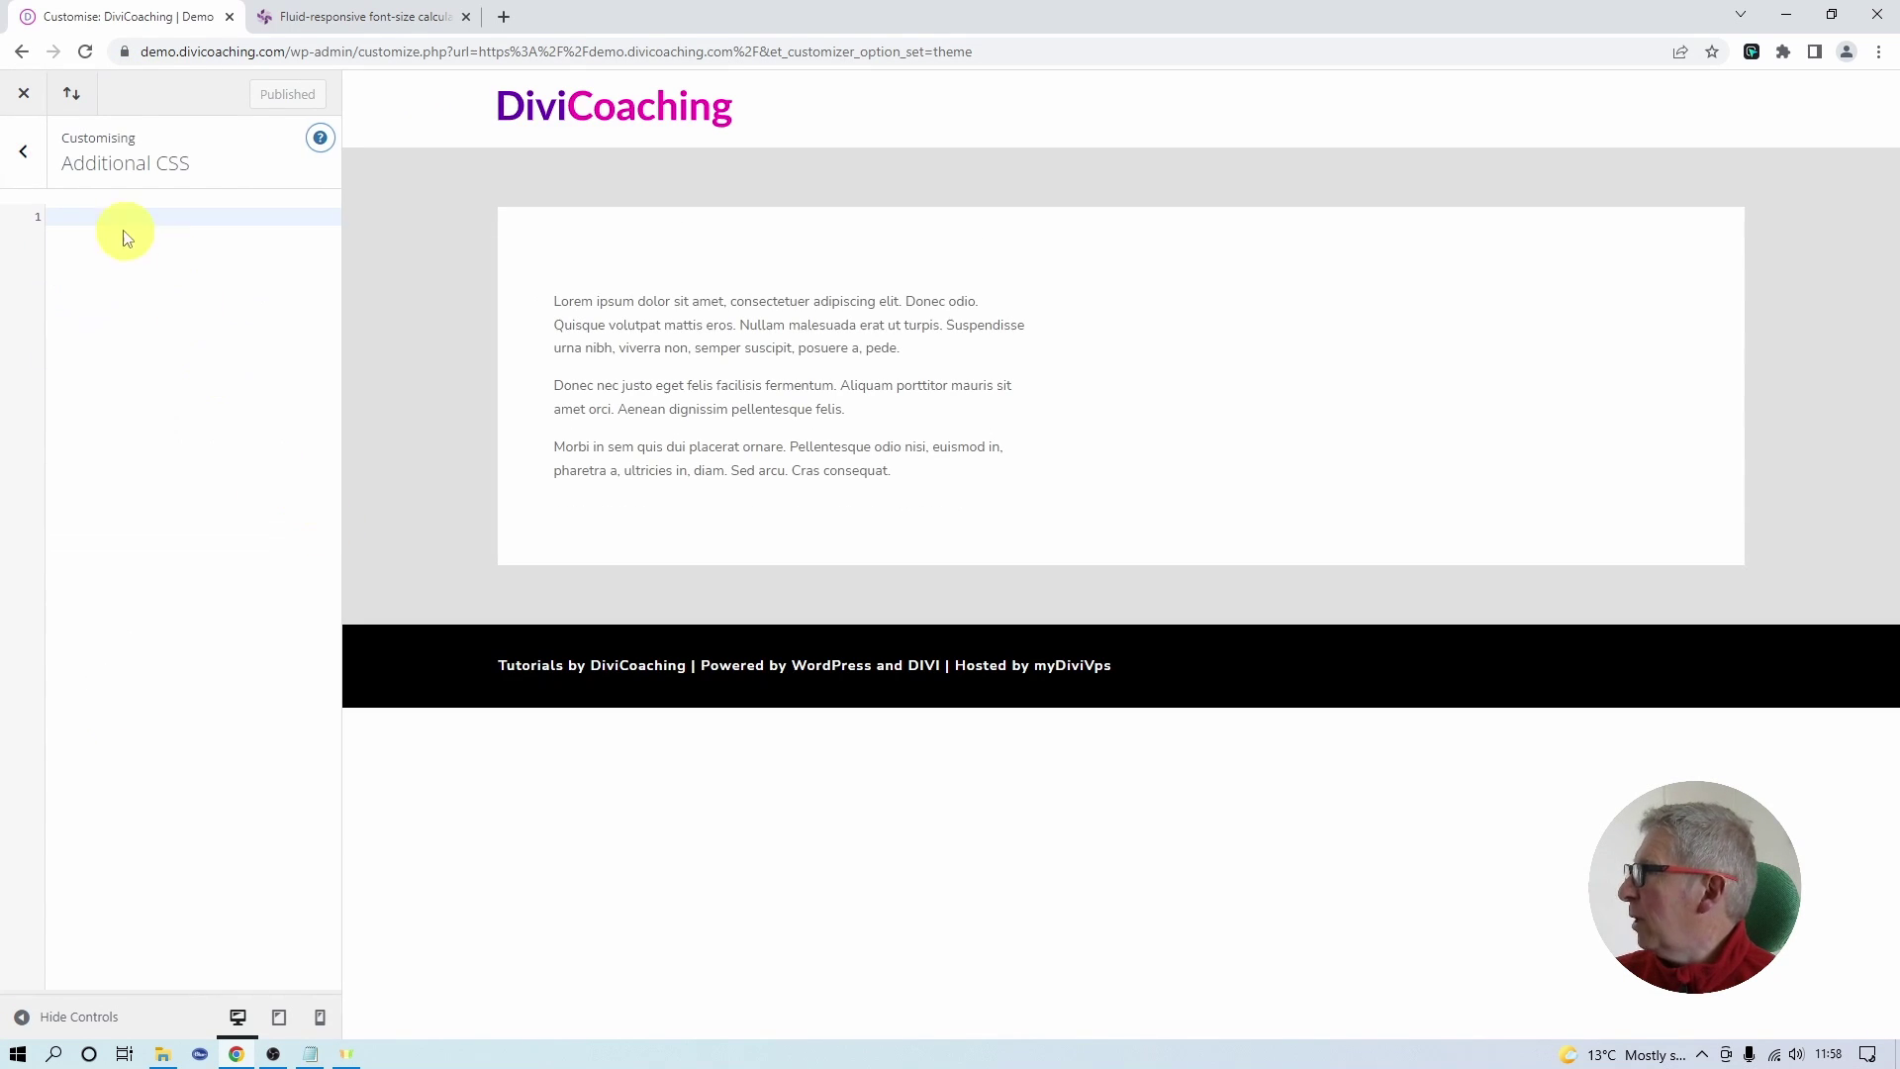
pyautogui.write('.dc-two-col {   font-size: clamp(12px, calc(0.75rem + ((1vw - 3.2px) * 0.5)), 20px);   min-height: 0vw; }')
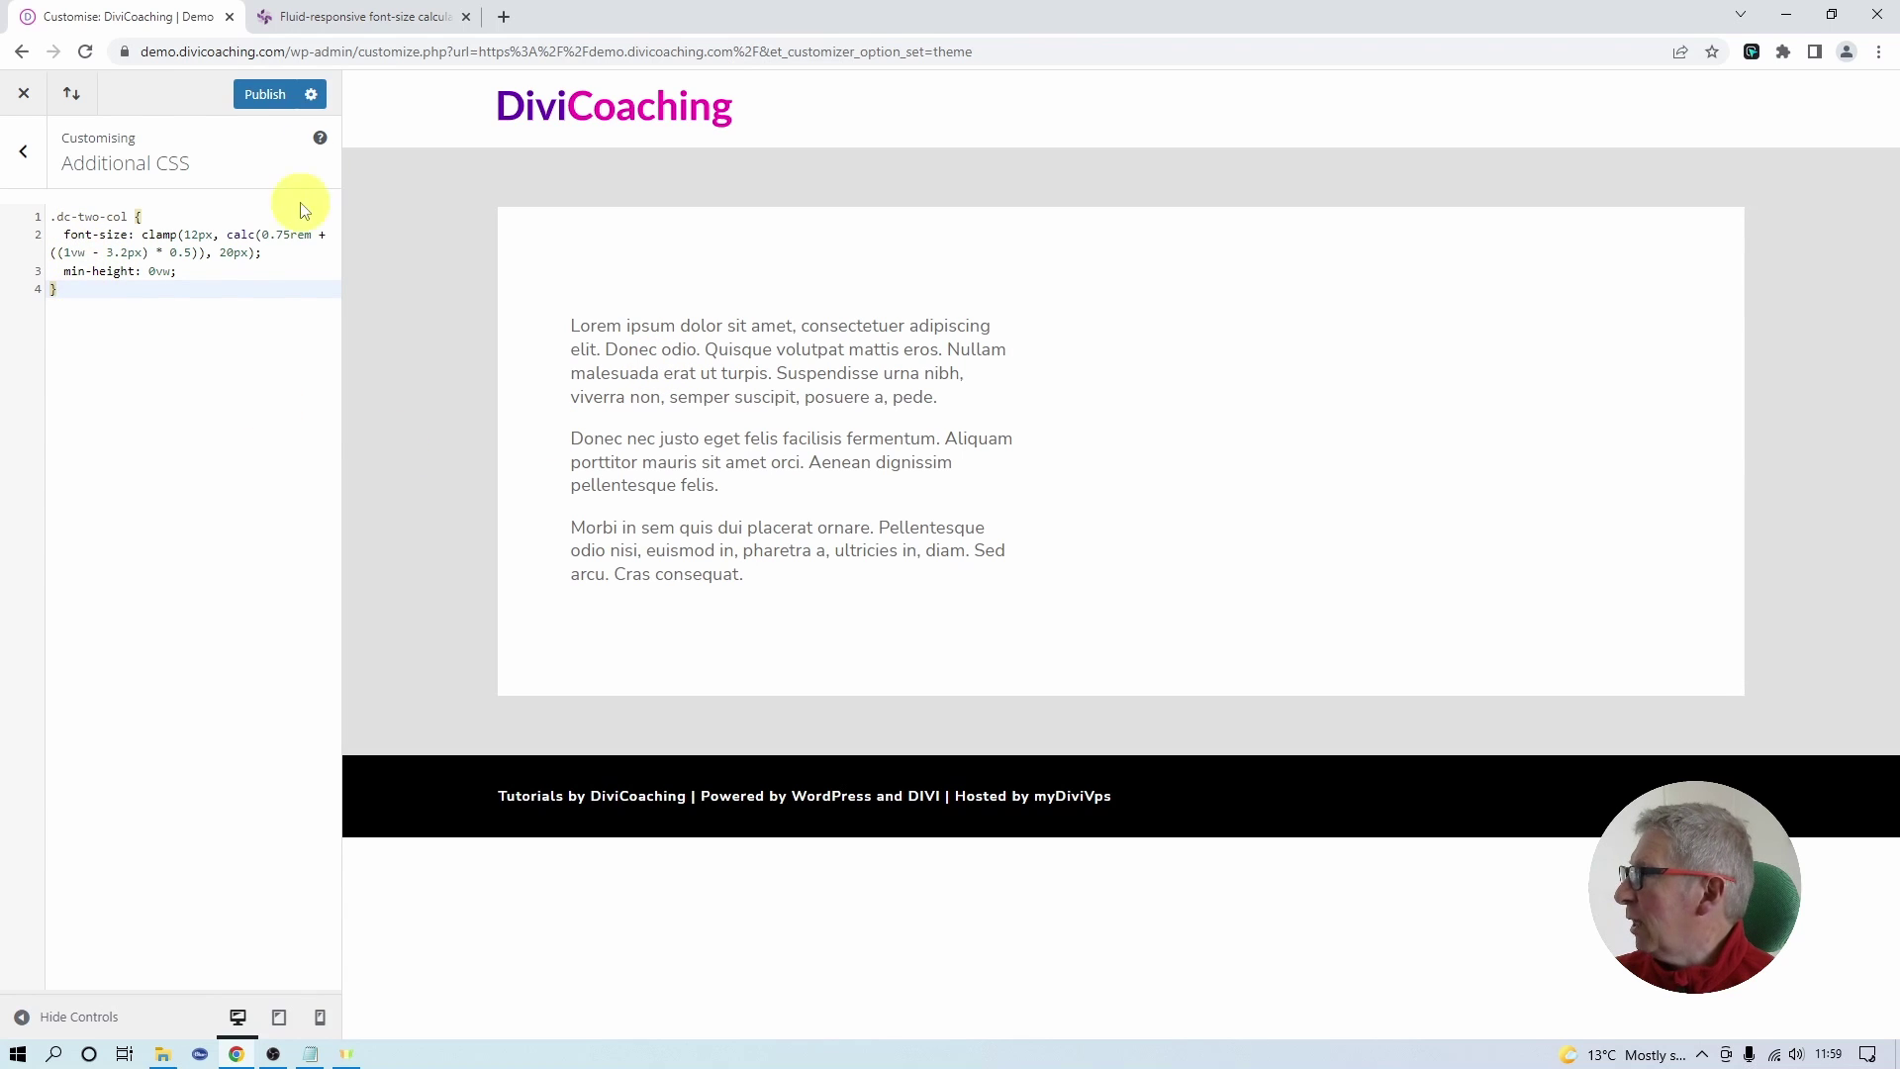
pyautogui.click(327, 22)
pyautogui.click(153, 29)
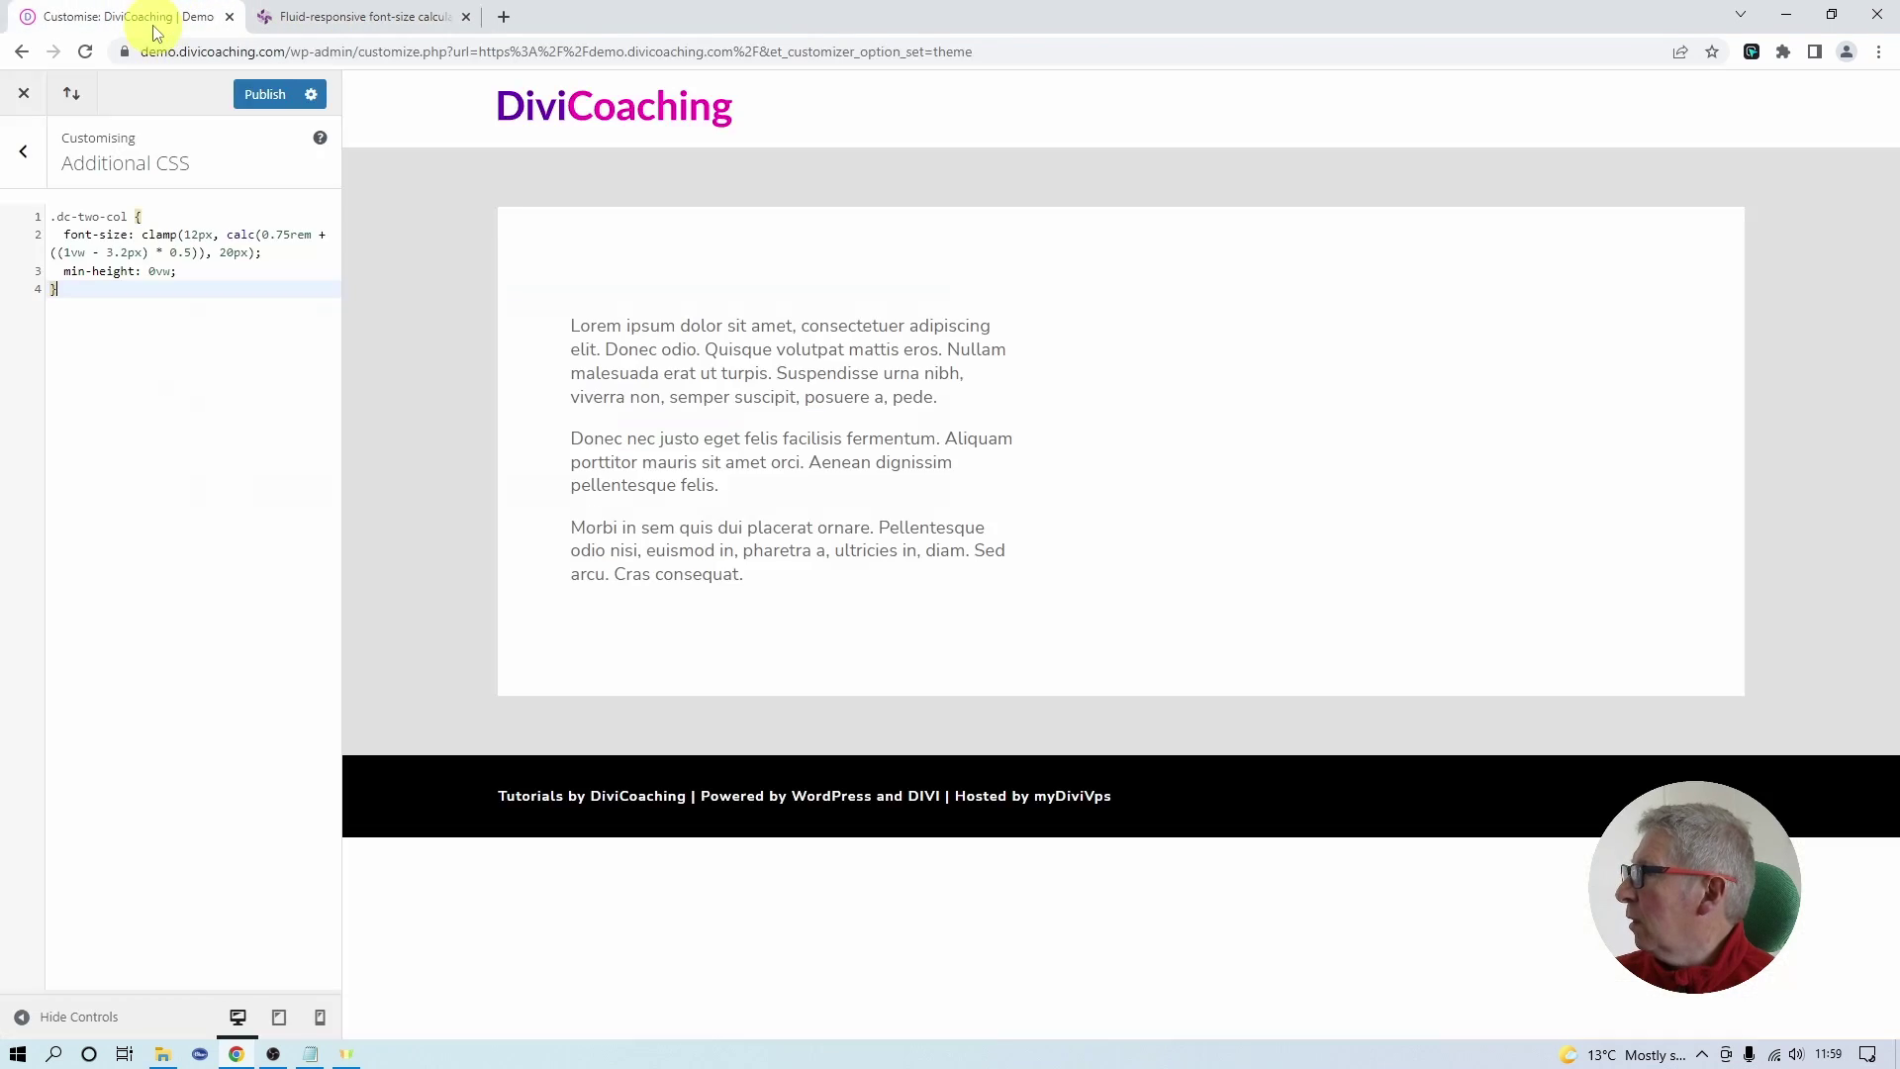
pyautogui.click(257, 93)
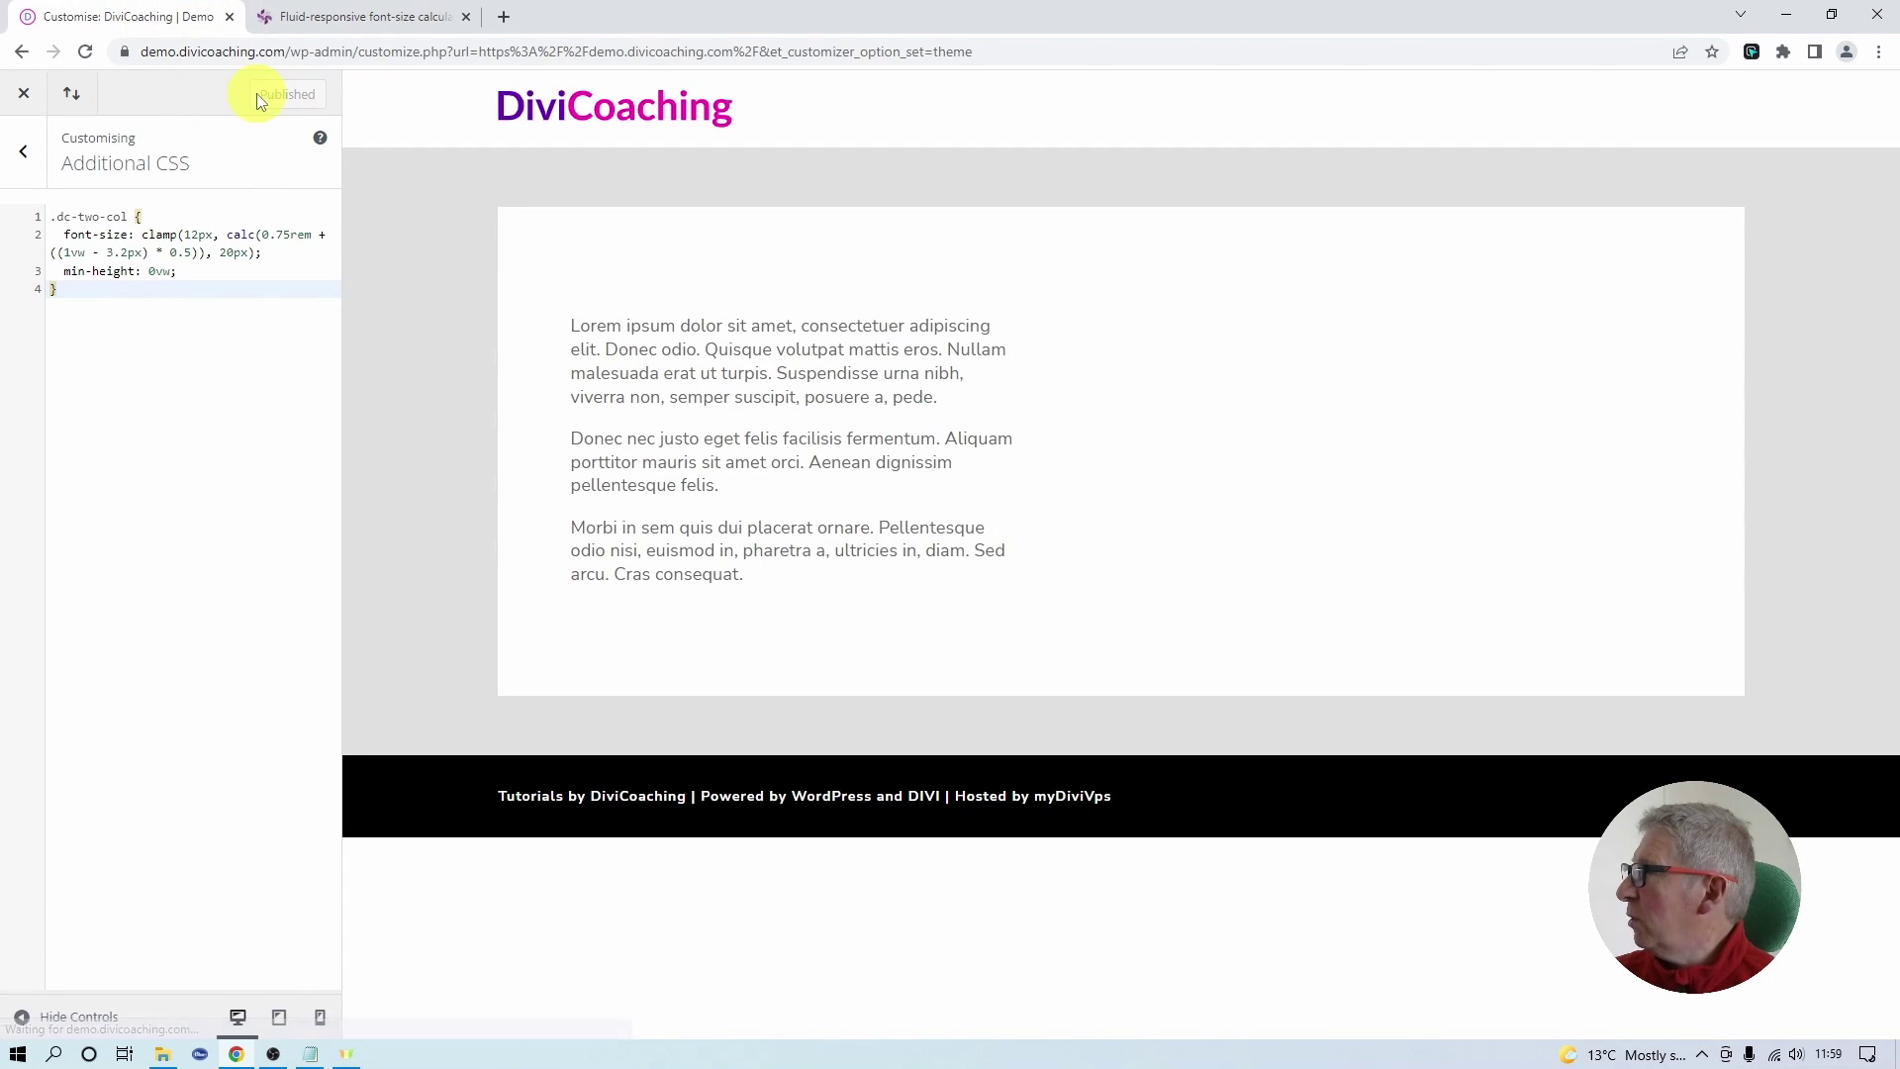
pyautogui.click(24, 95)
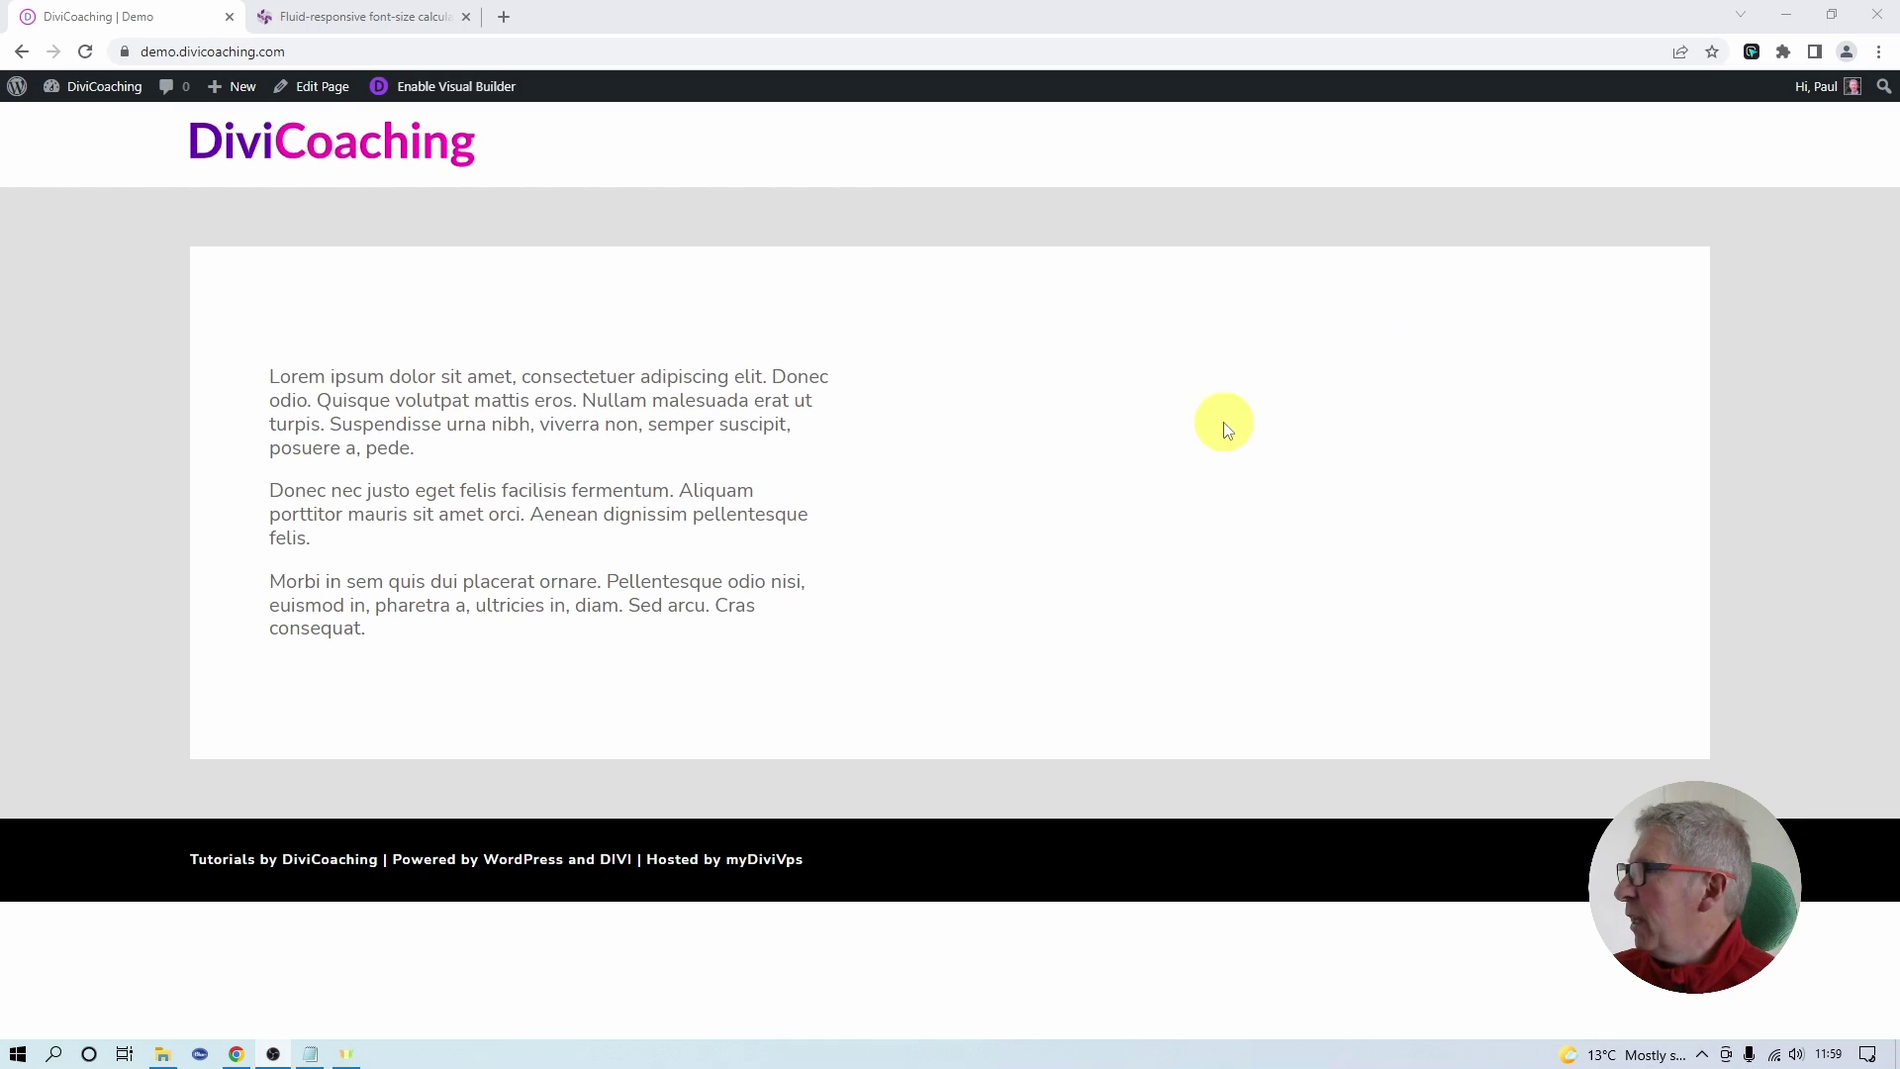
# Reopen the visual builder and add an Image module with New-York-scaled.jpg to the right column.
pyautogui.click(438, 96)
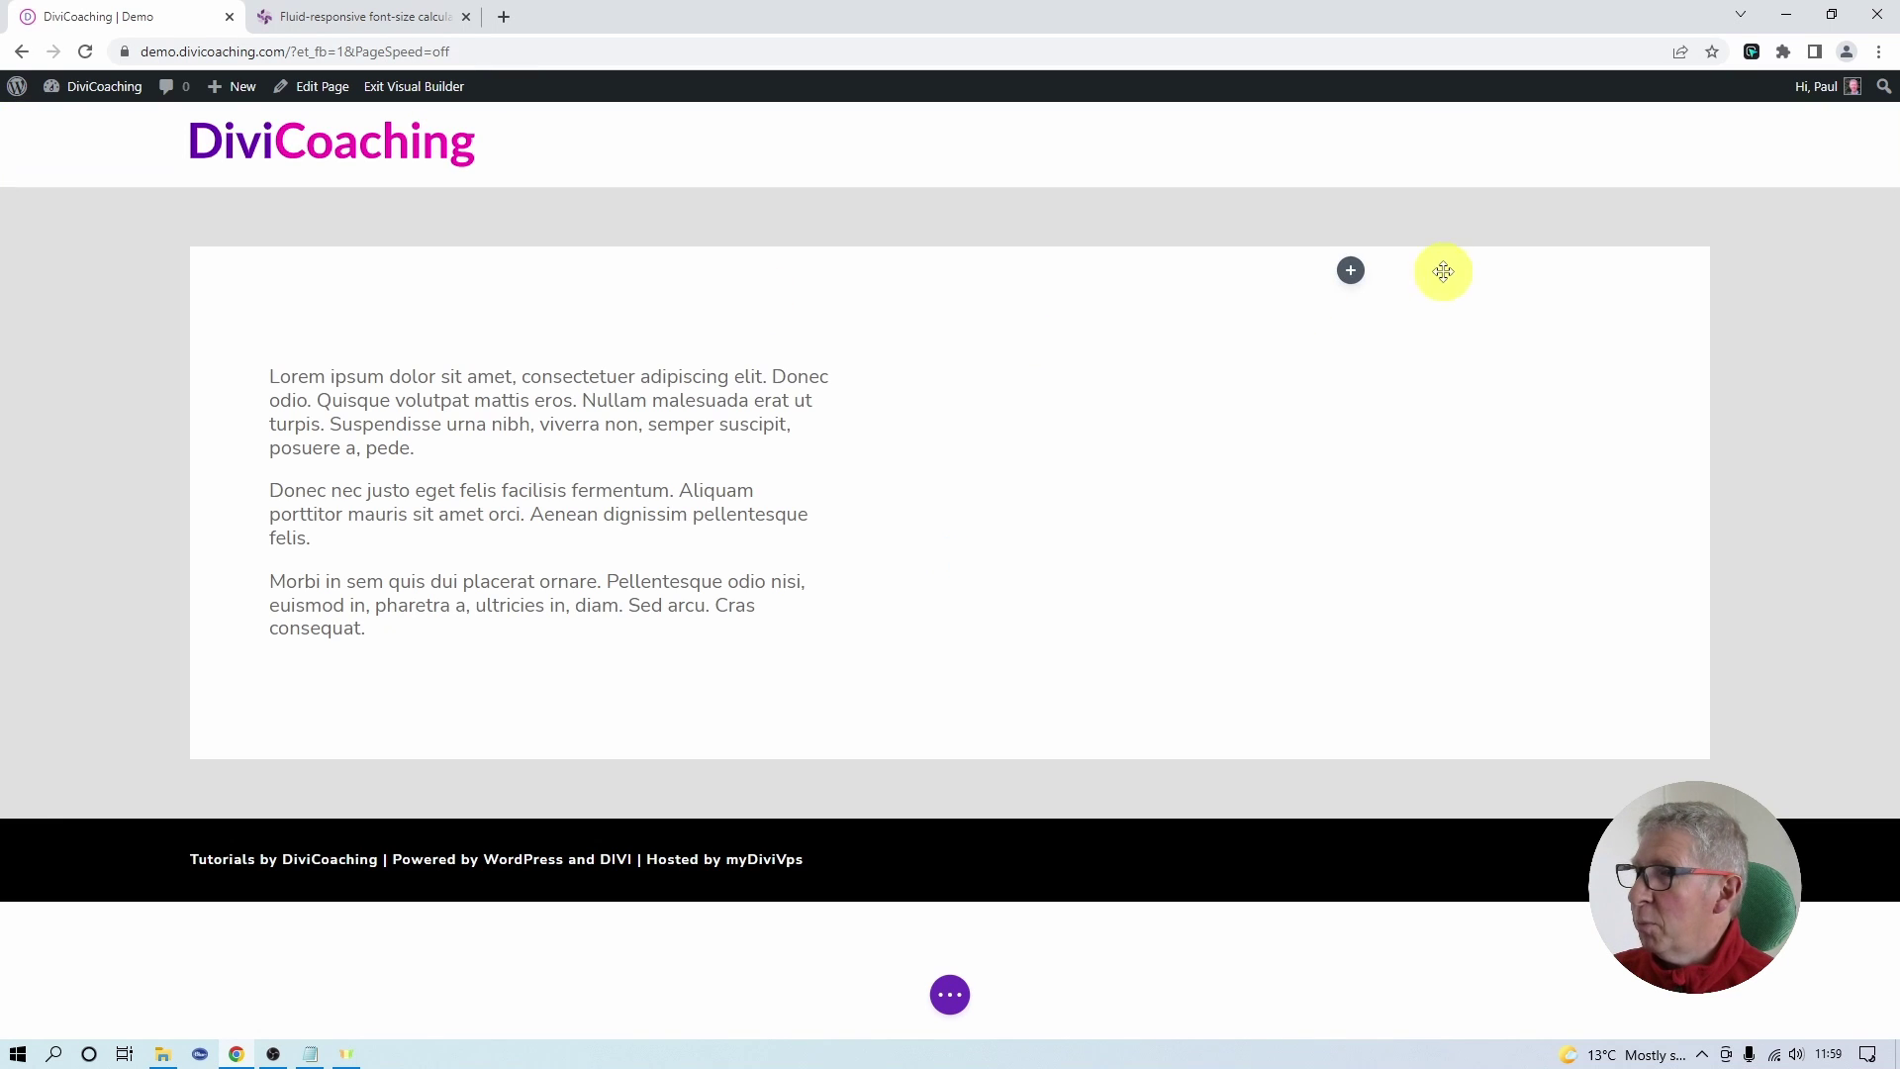
pyautogui.click(1356, 279)
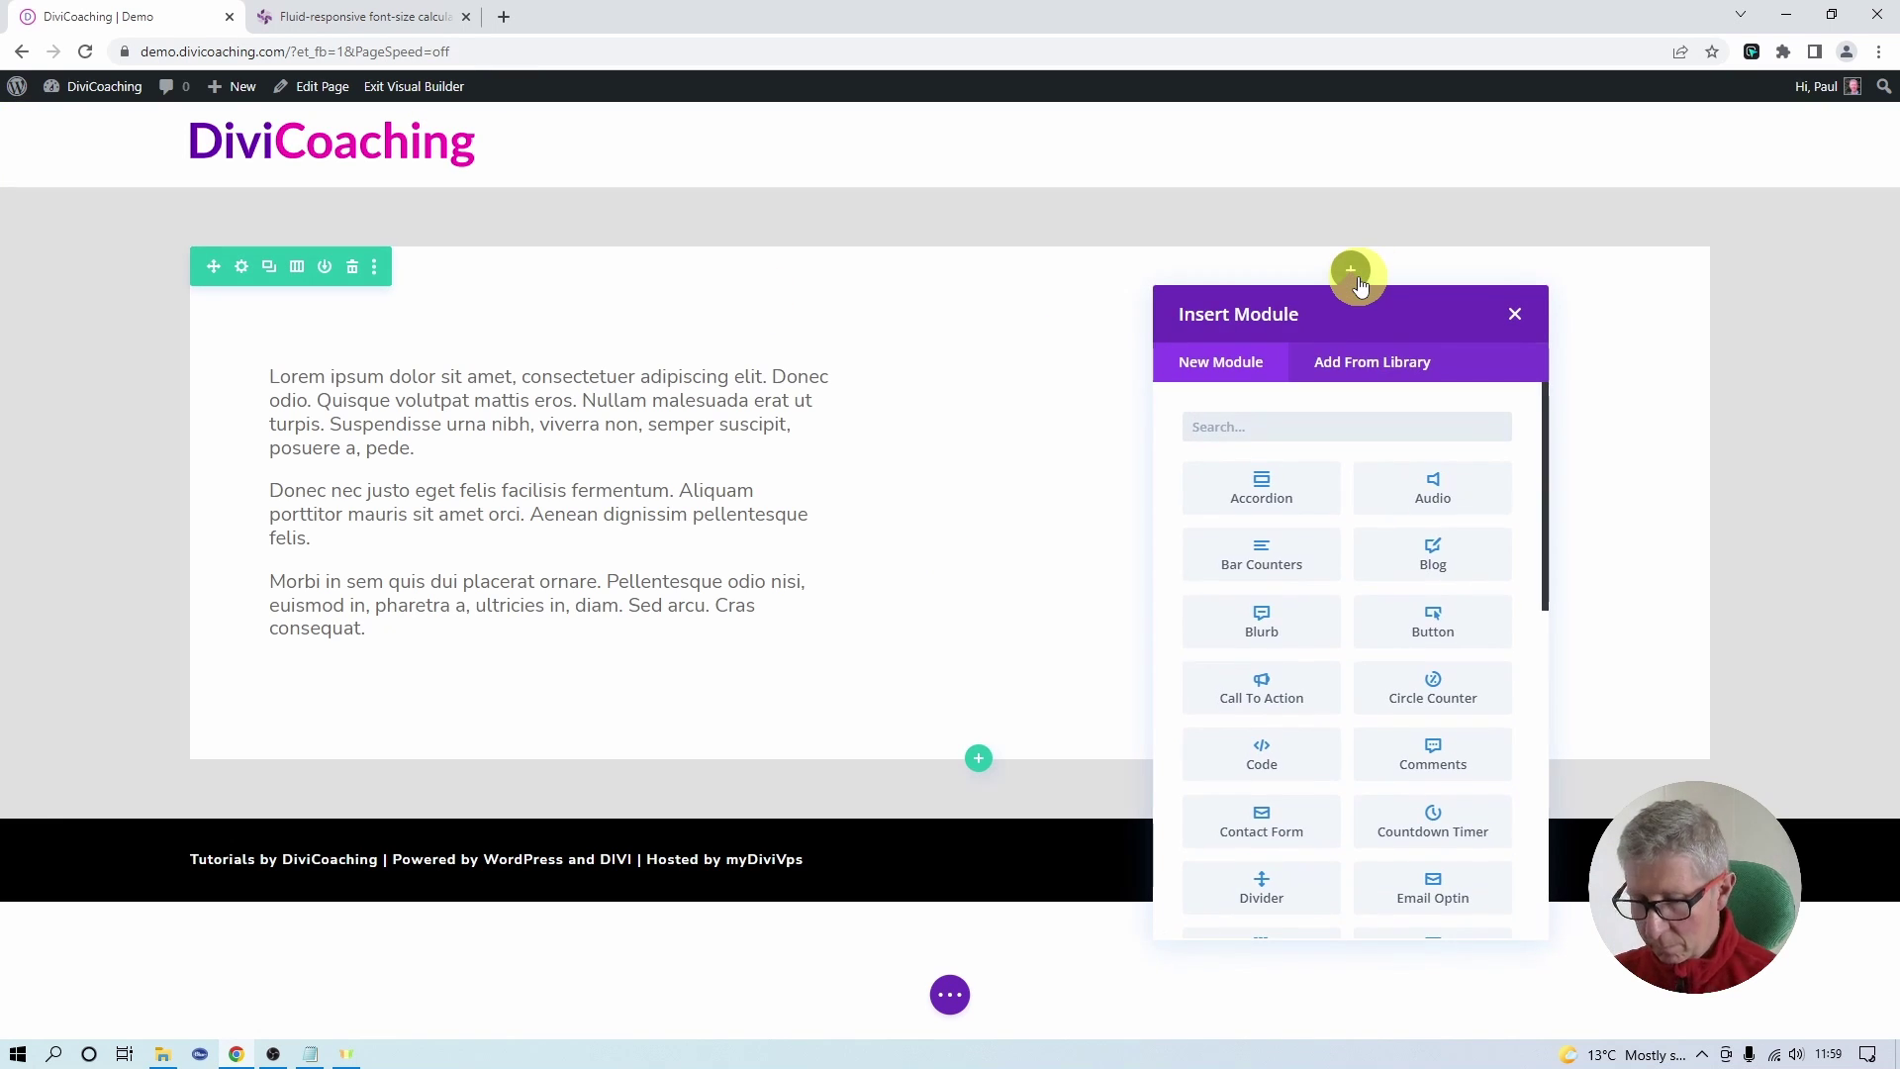
pyautogui.write('image')
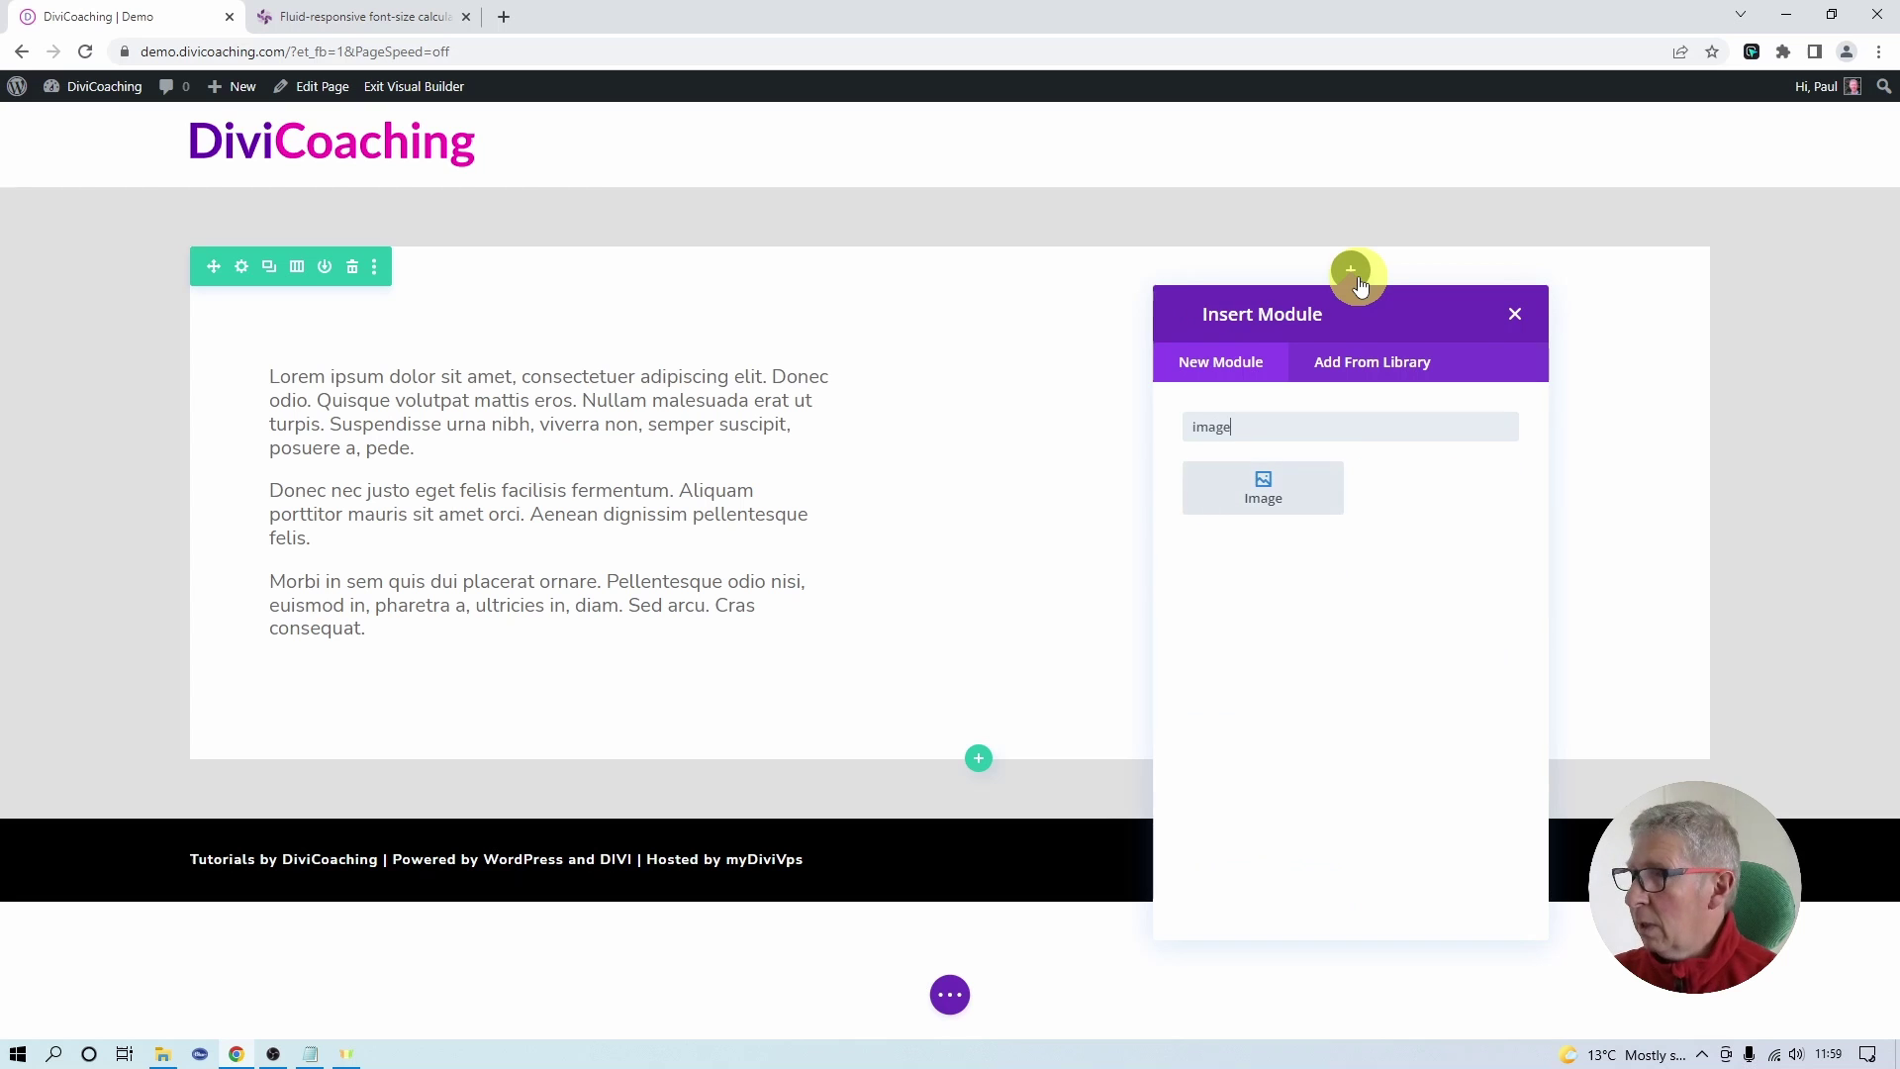
pyautogui.click(1287, 488)
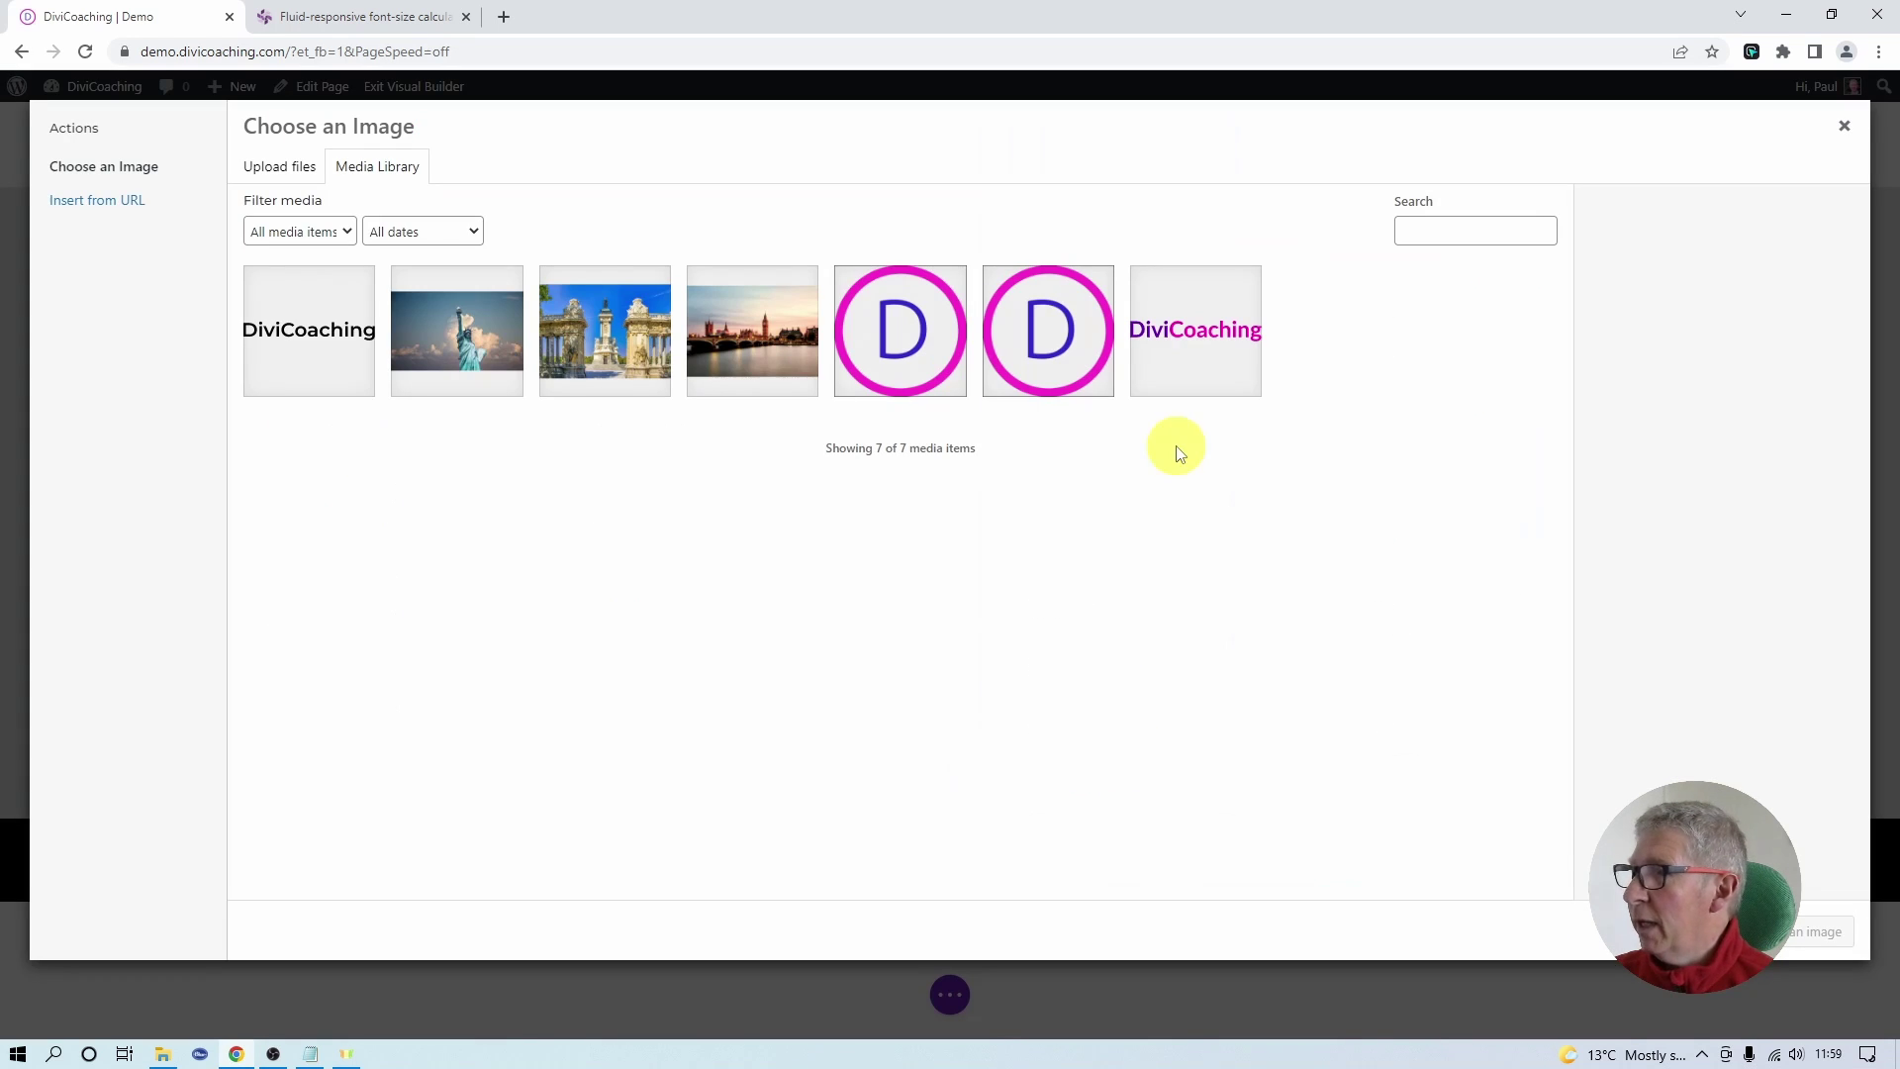
pyautogui.click(473, 337)
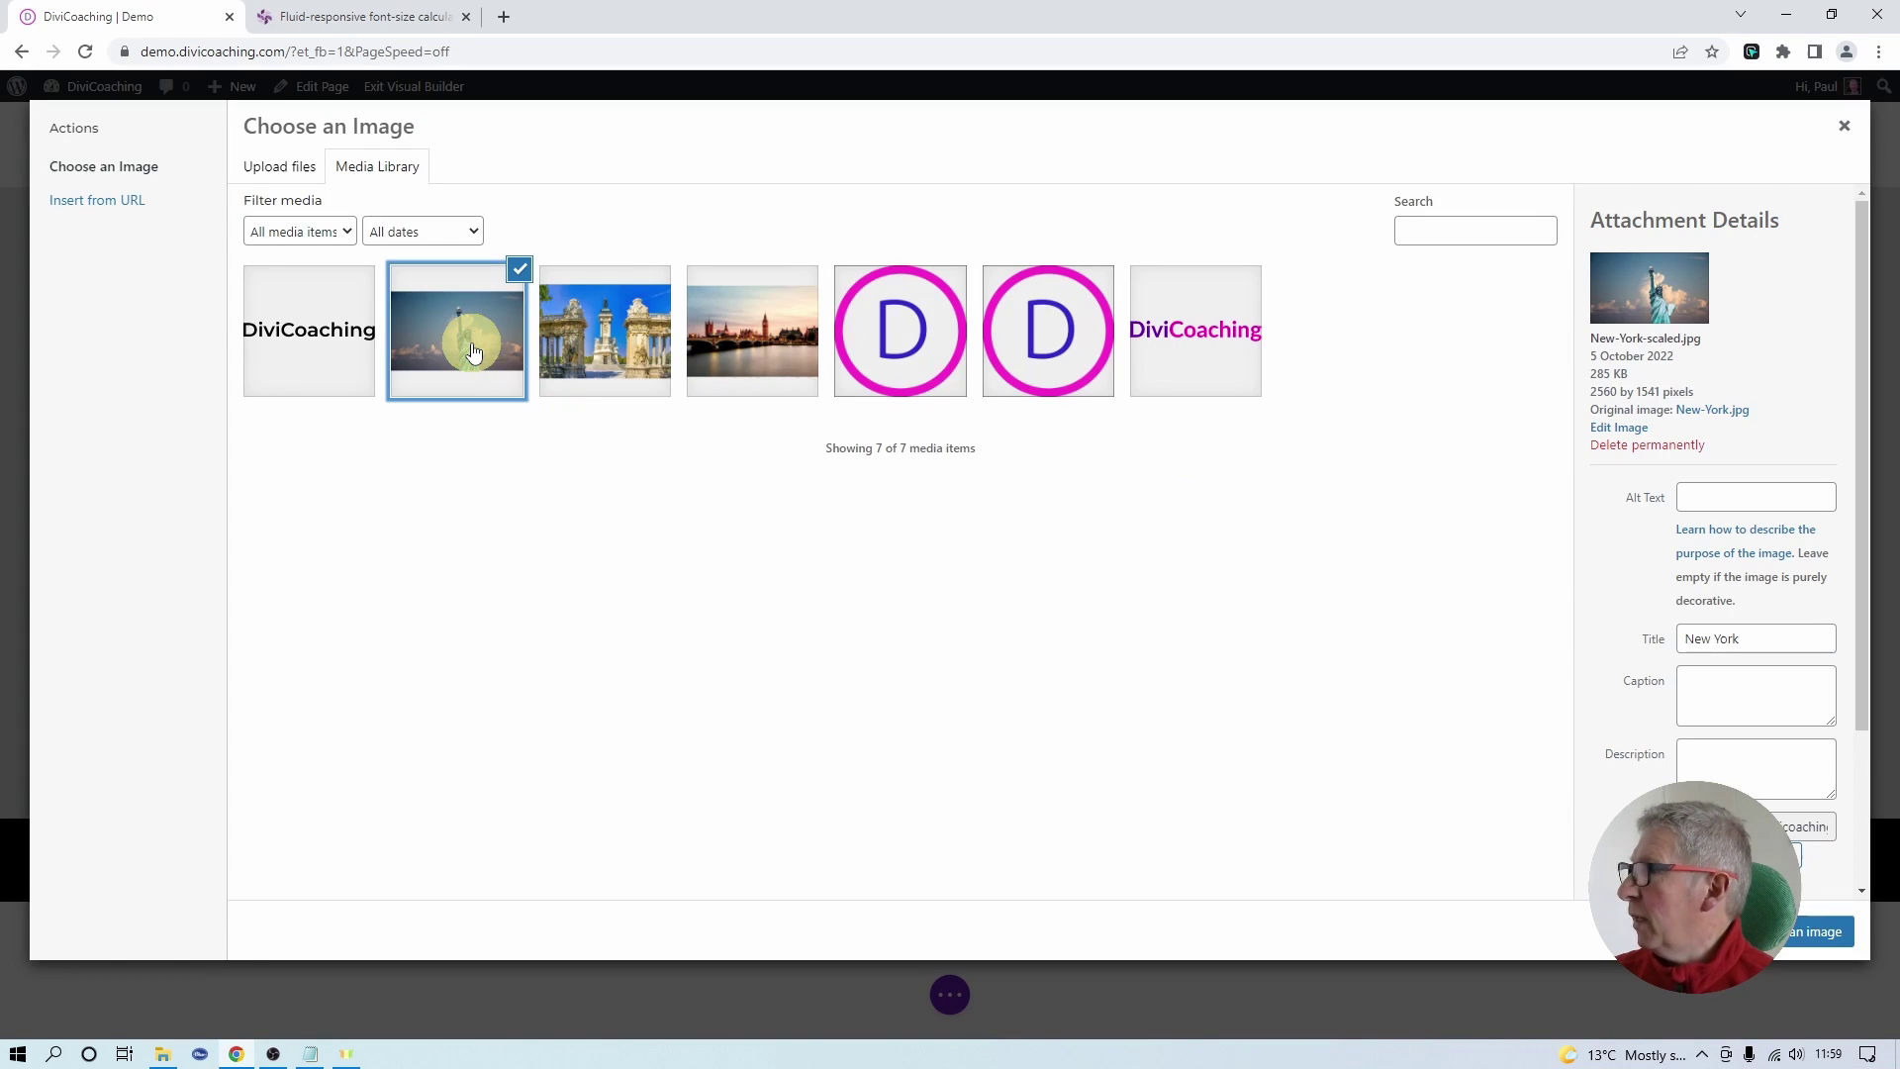
pyautogui.click(1797, 940)
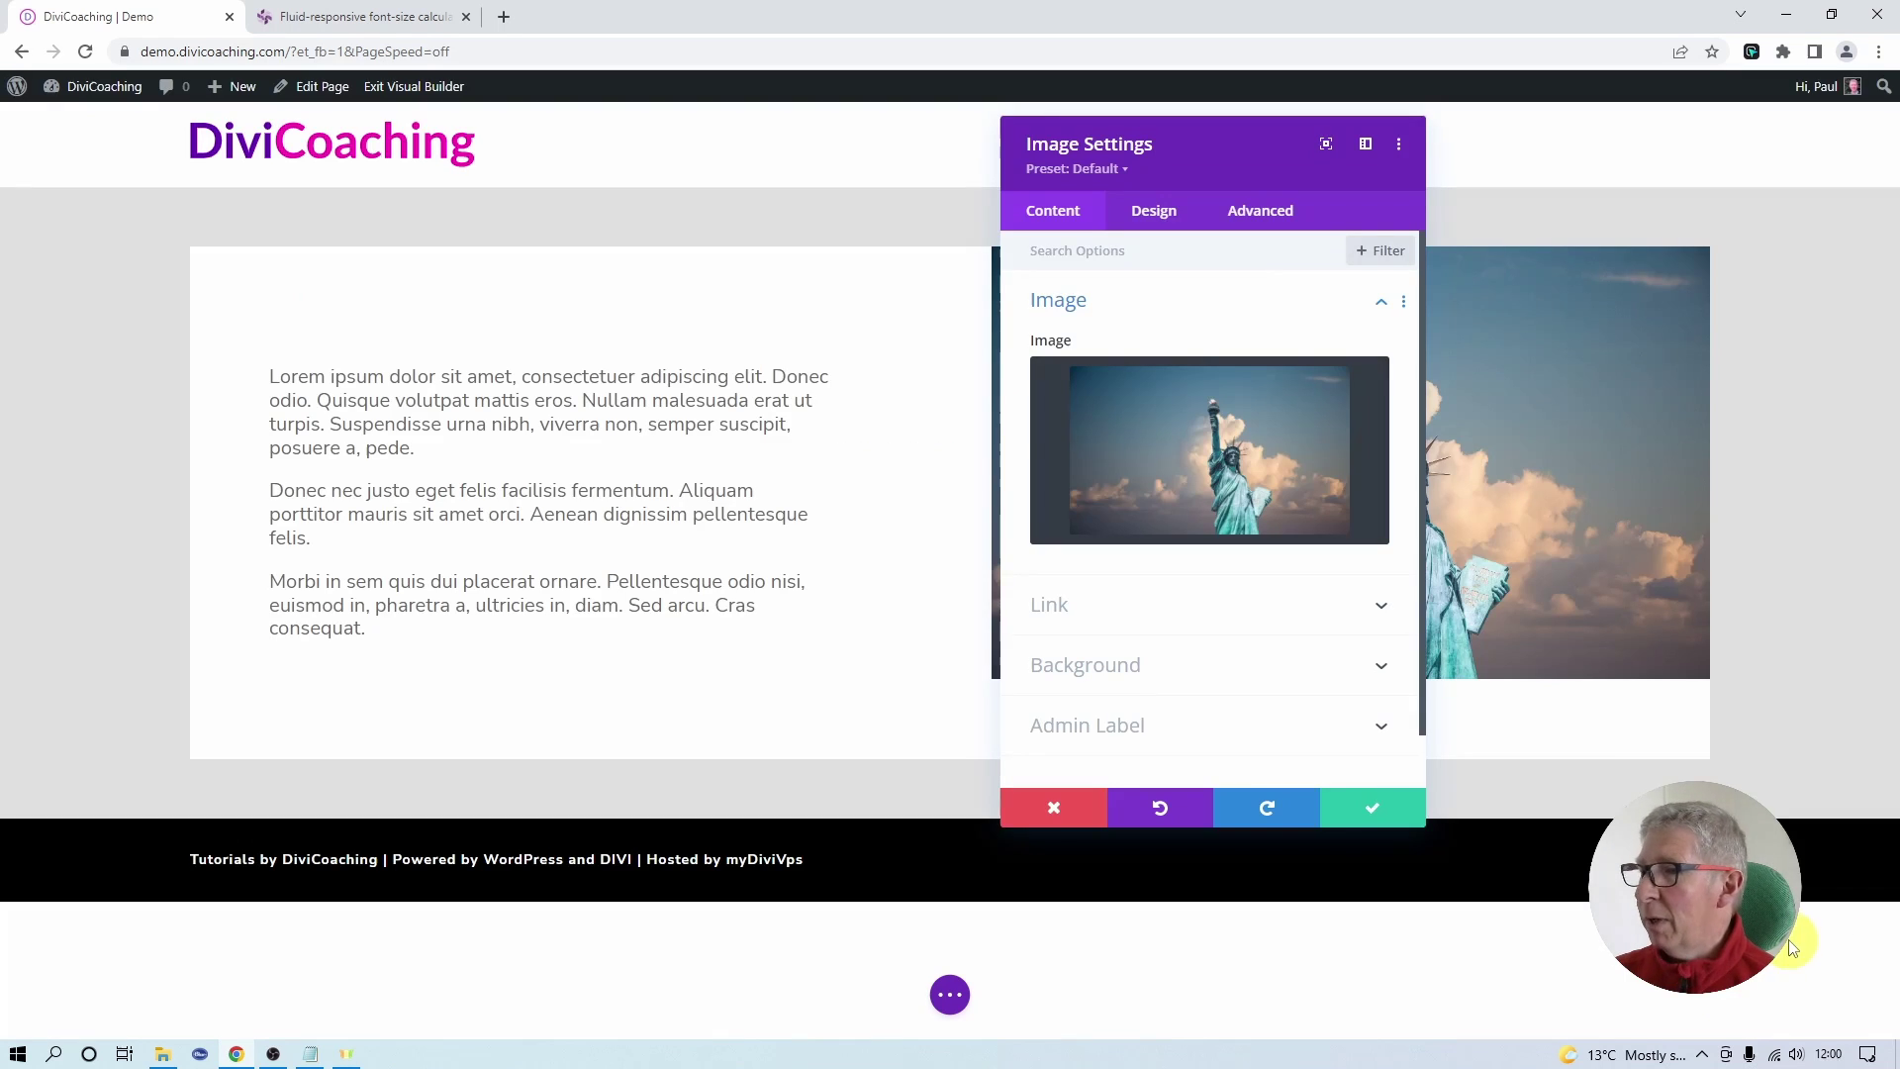
# Set the image module's Show Space Below The Image to NO, save, then delete the module.
pyautogui.click(1376, 814)
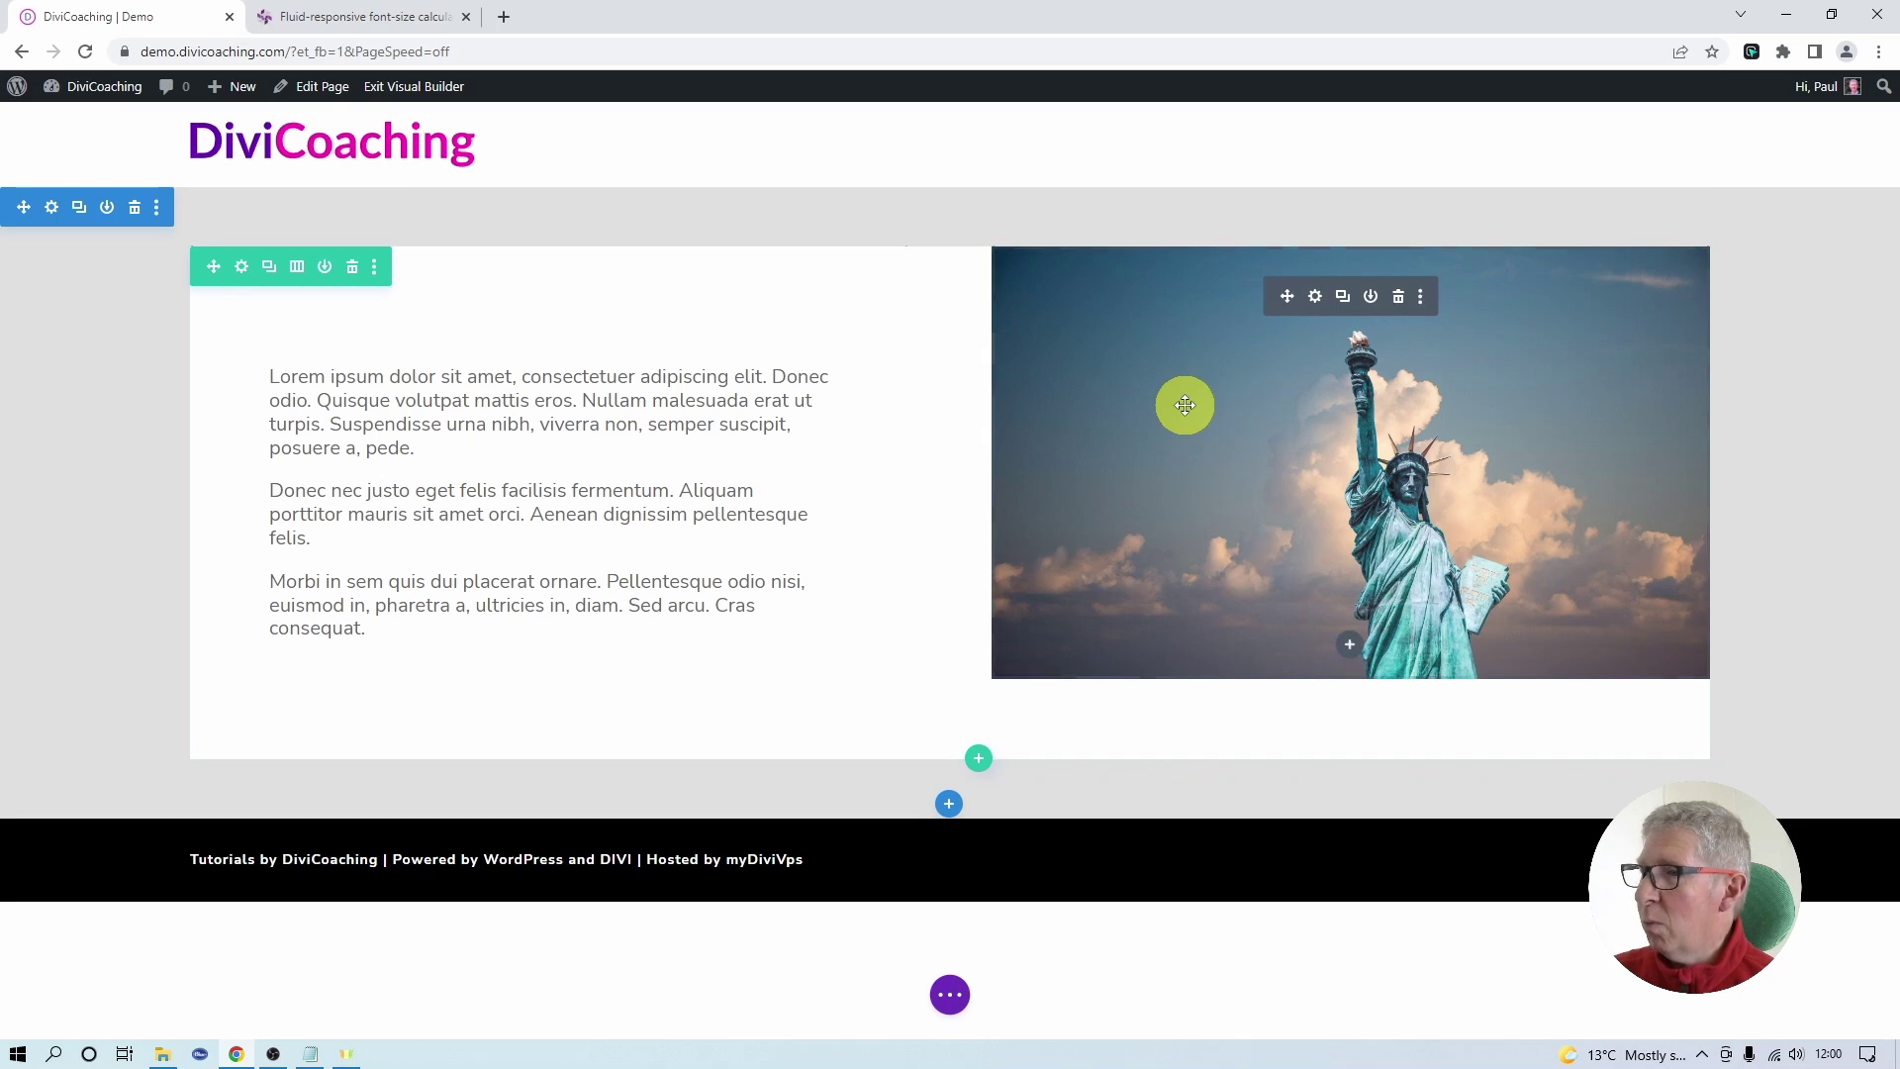
pyautogui.click(1315, 297)
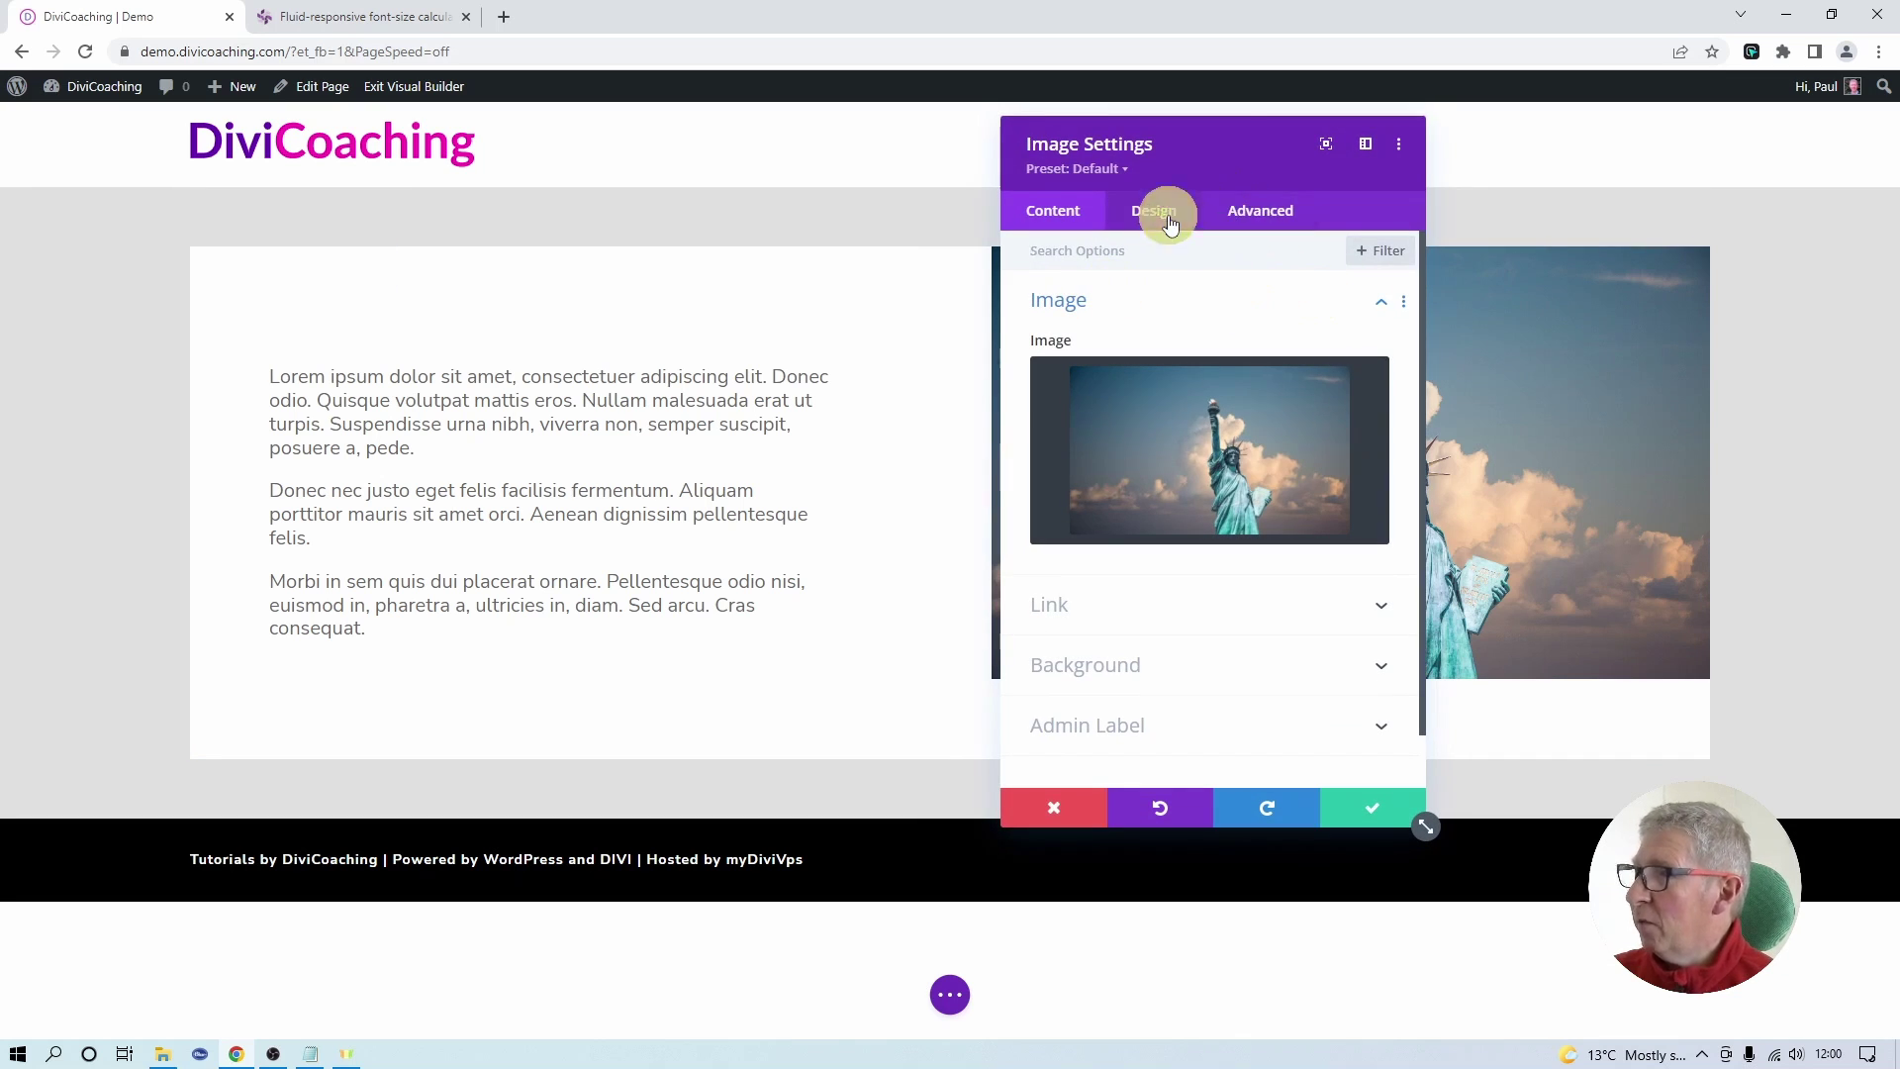
pyautogui.click(1166, 216)
pyautogui.click(1067, 362)
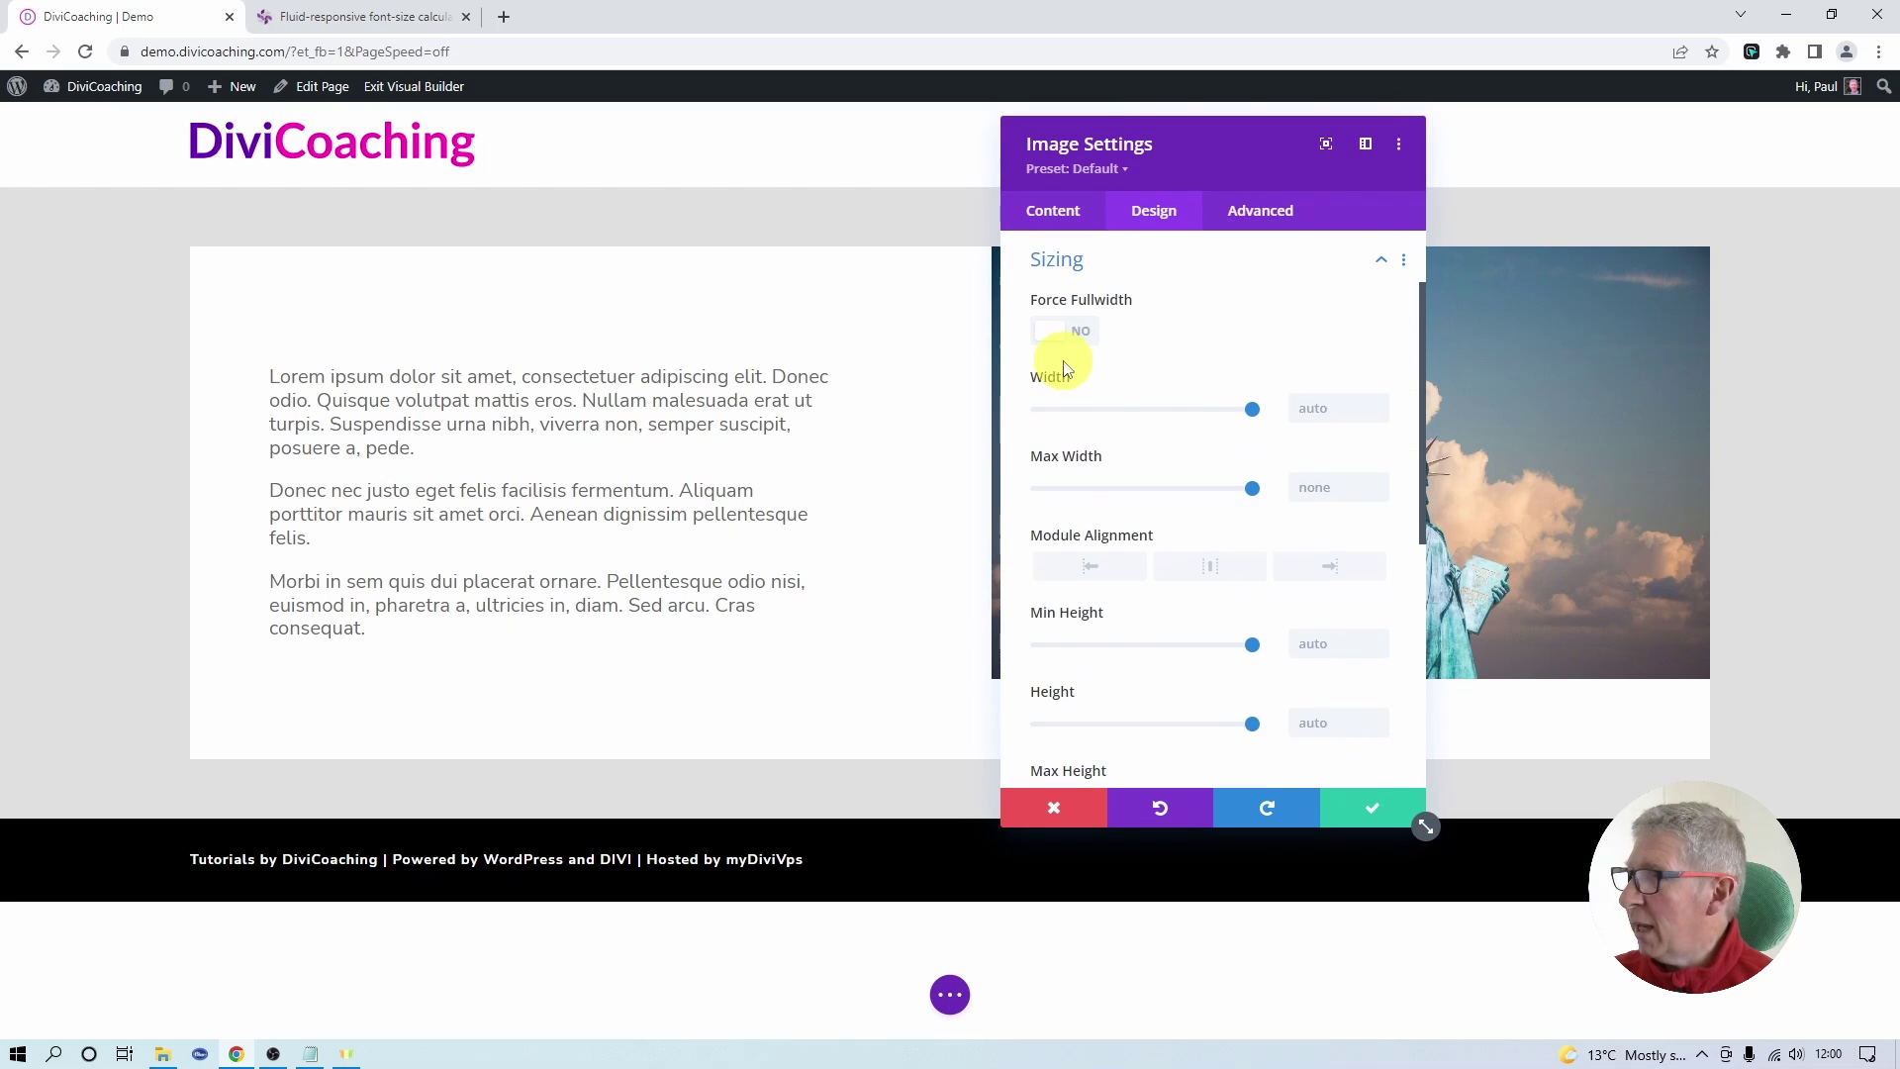
pyautogui.scroll(-4, 1138, 504)
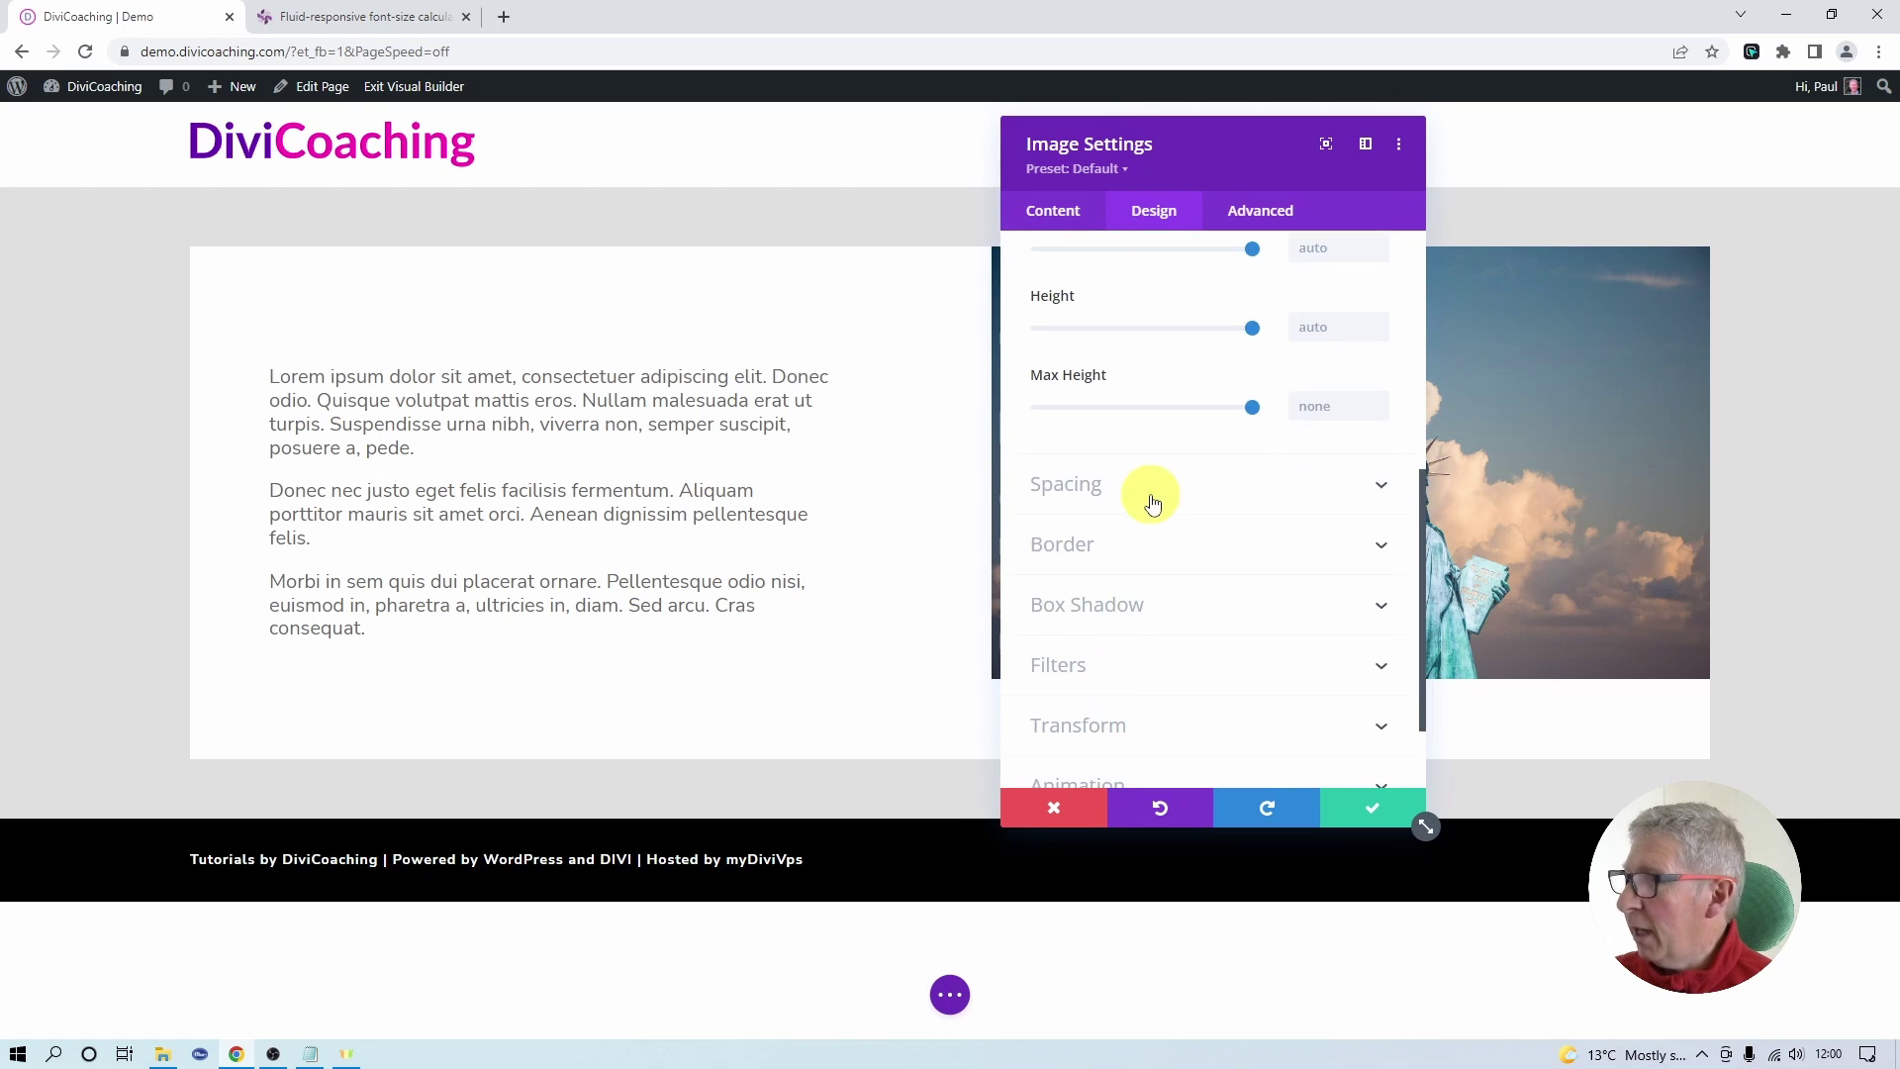
pyautogui.click(1069, 487)
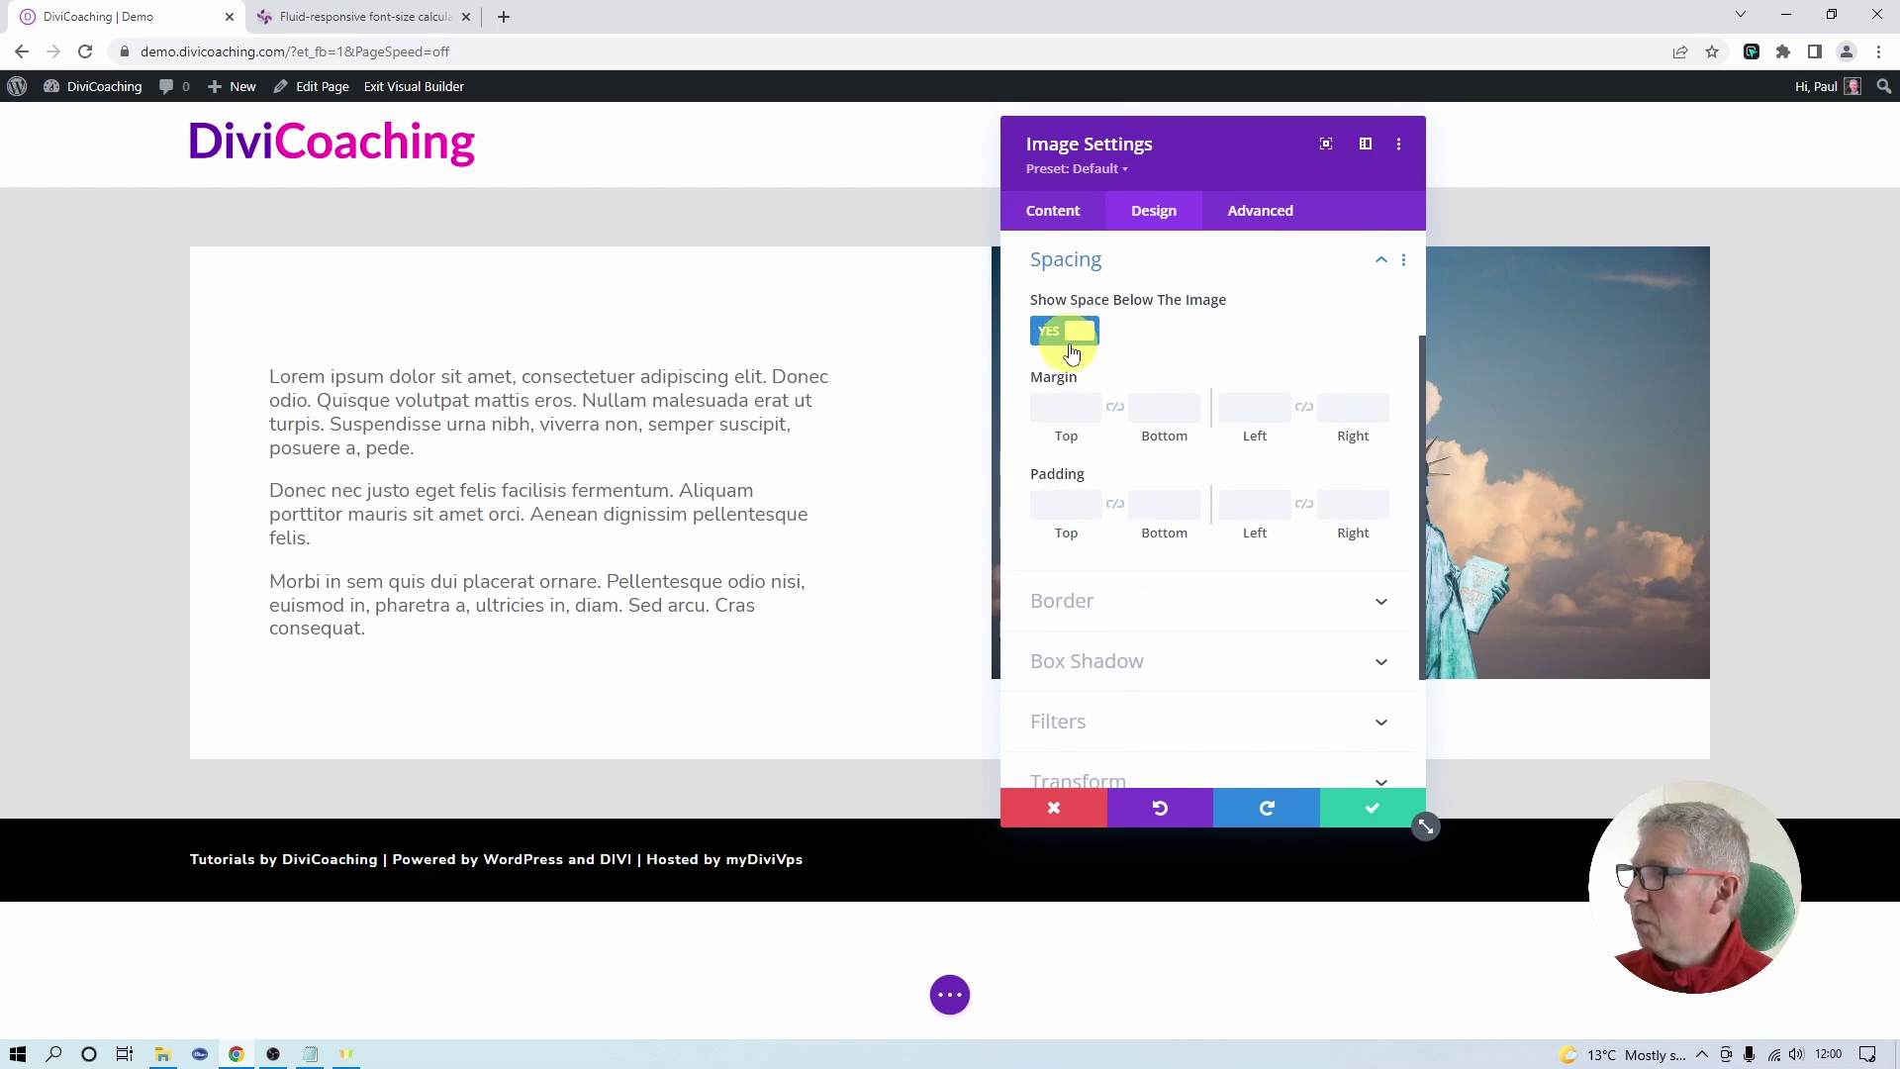
pyautogui.click(1051, 331)
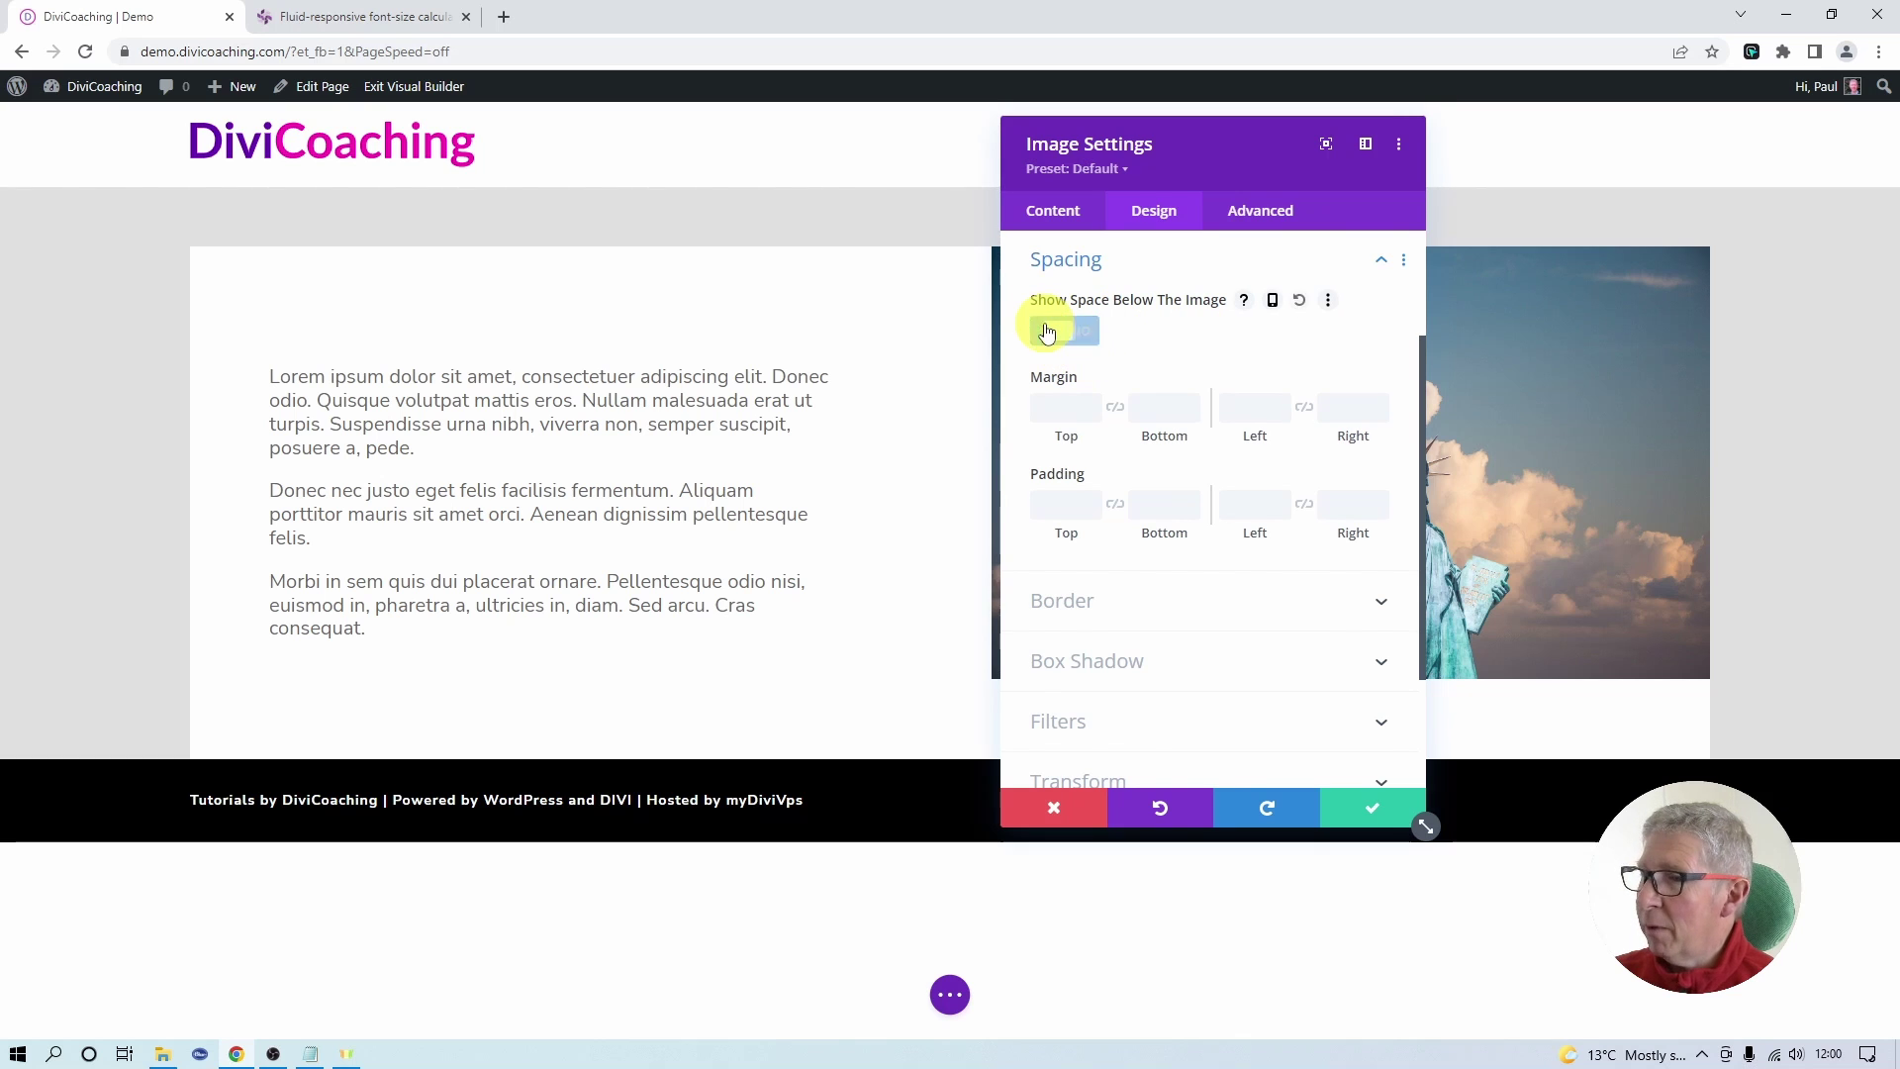
pyautogui.click(1373, 807)
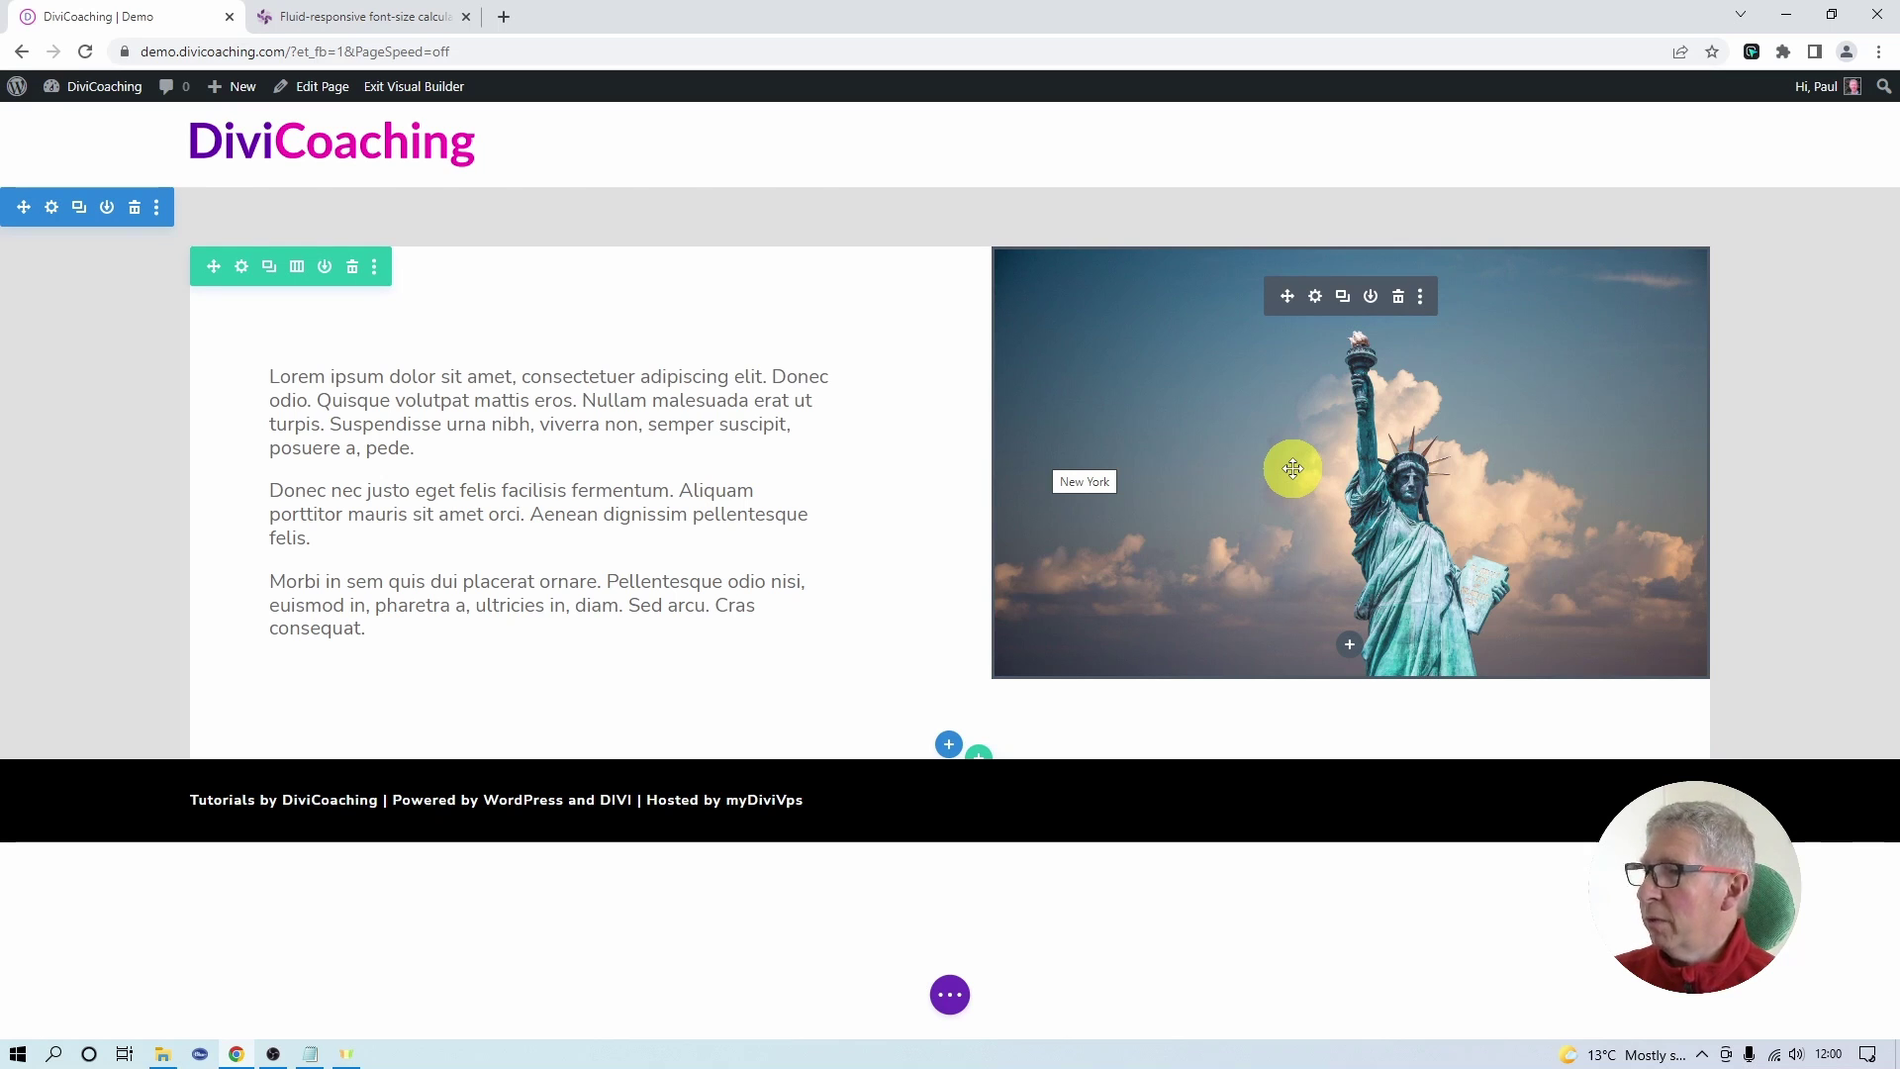
pyautogui.click(1400, 299)
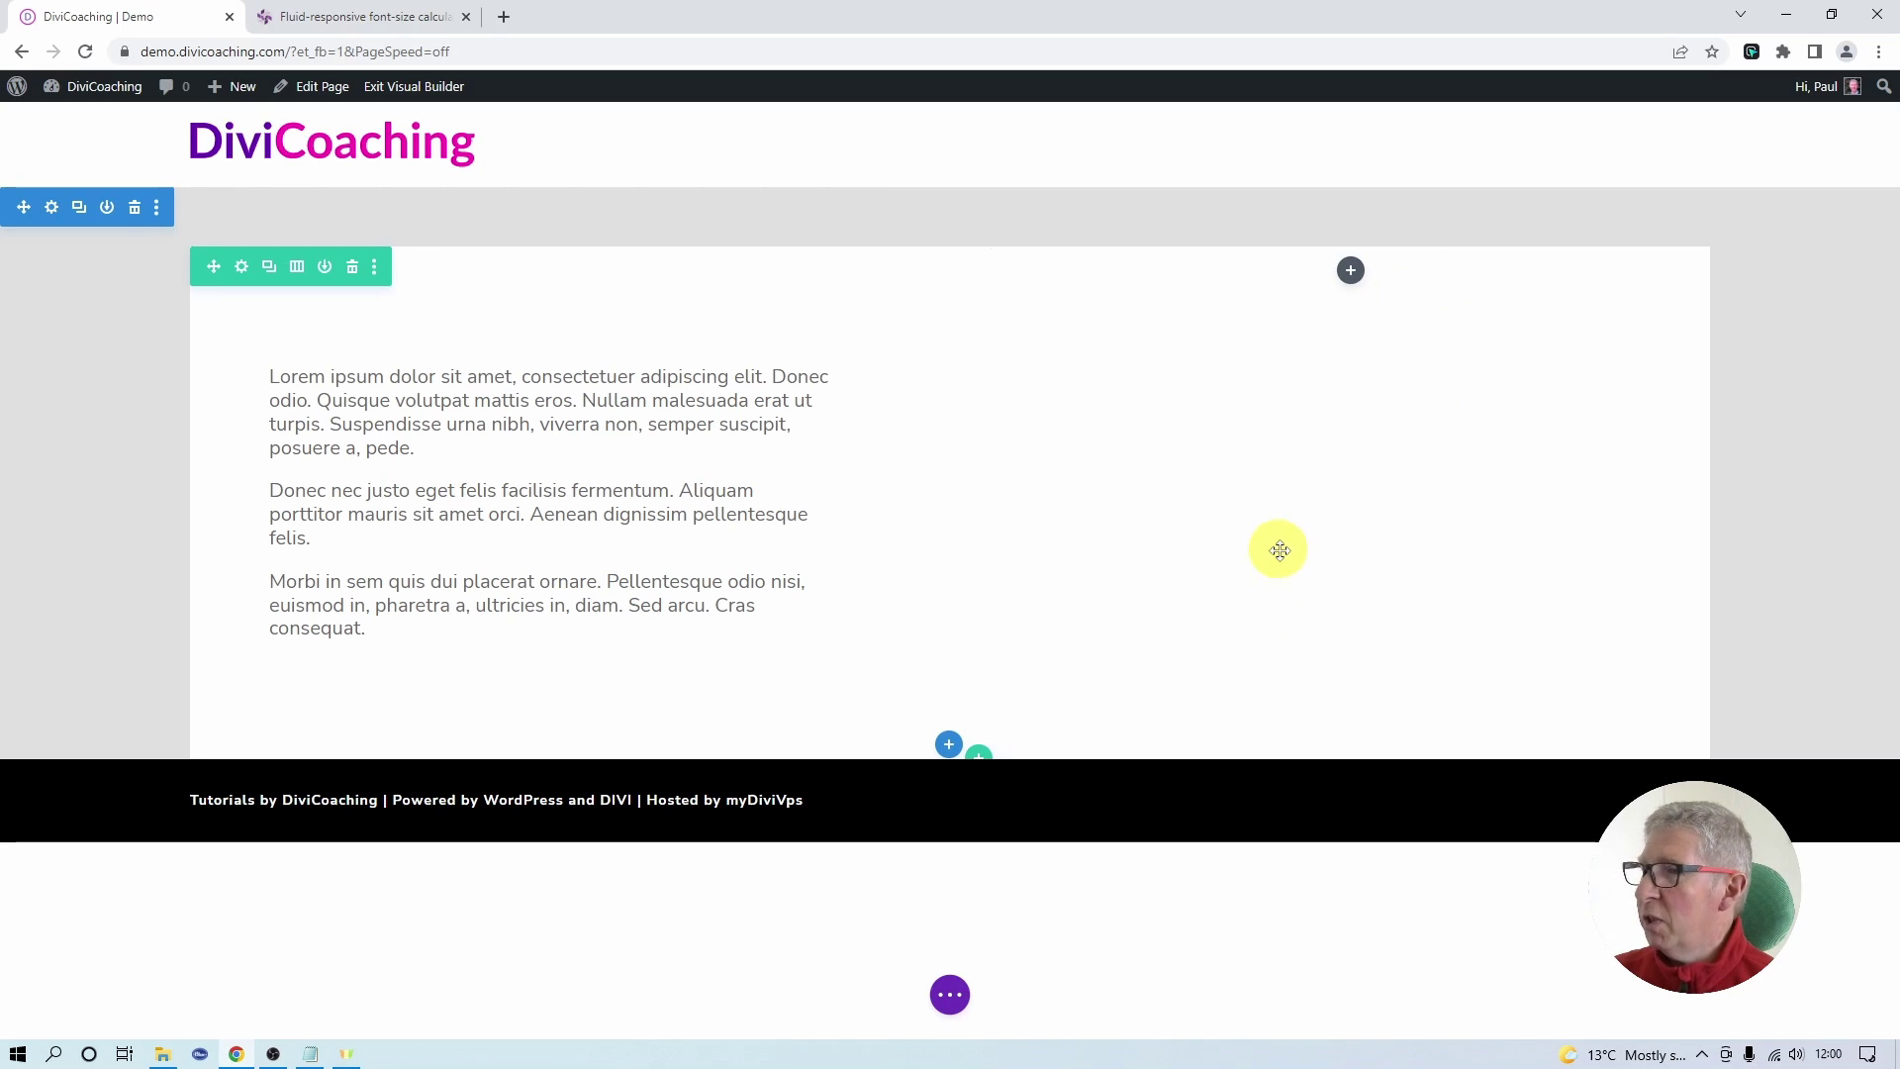
# Make the New York photo the right column's background image and save the column and row settings.
pyautogui.click(241, 266)
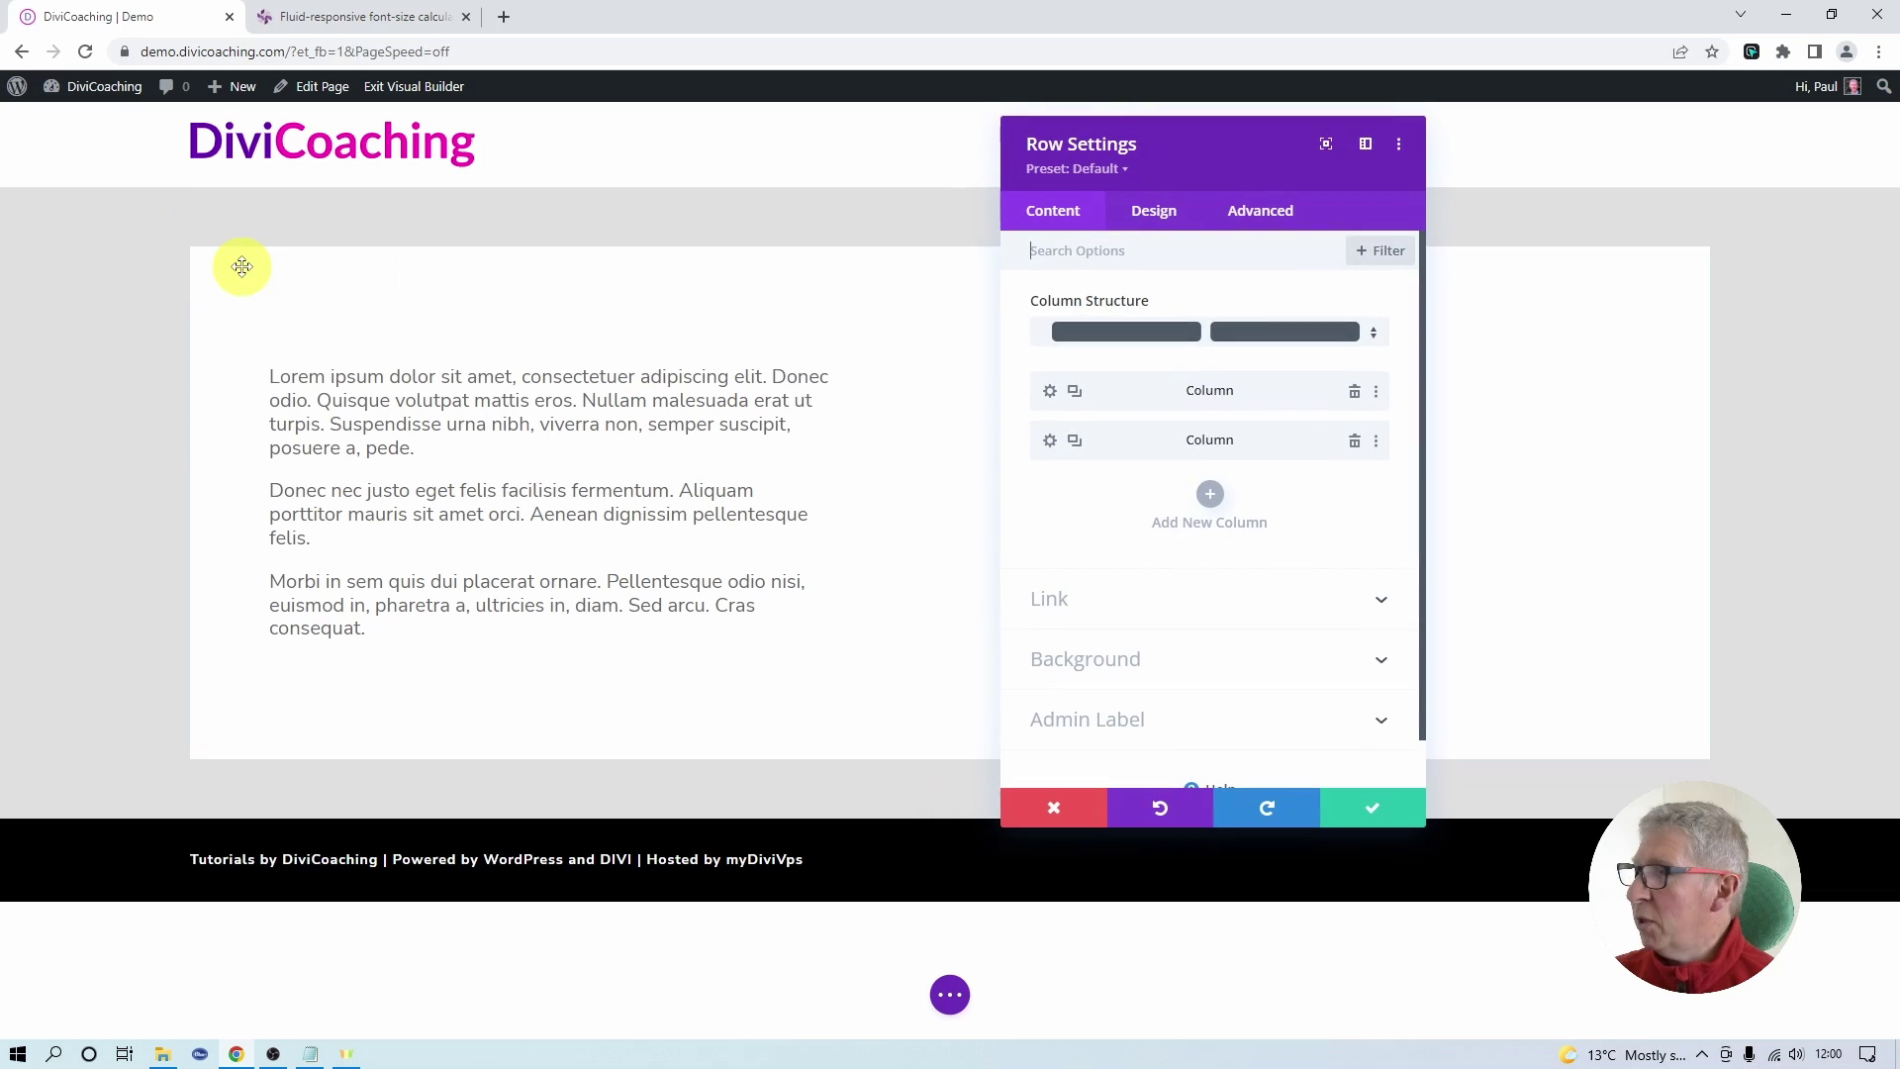
pyautogui.click(1050, 440)
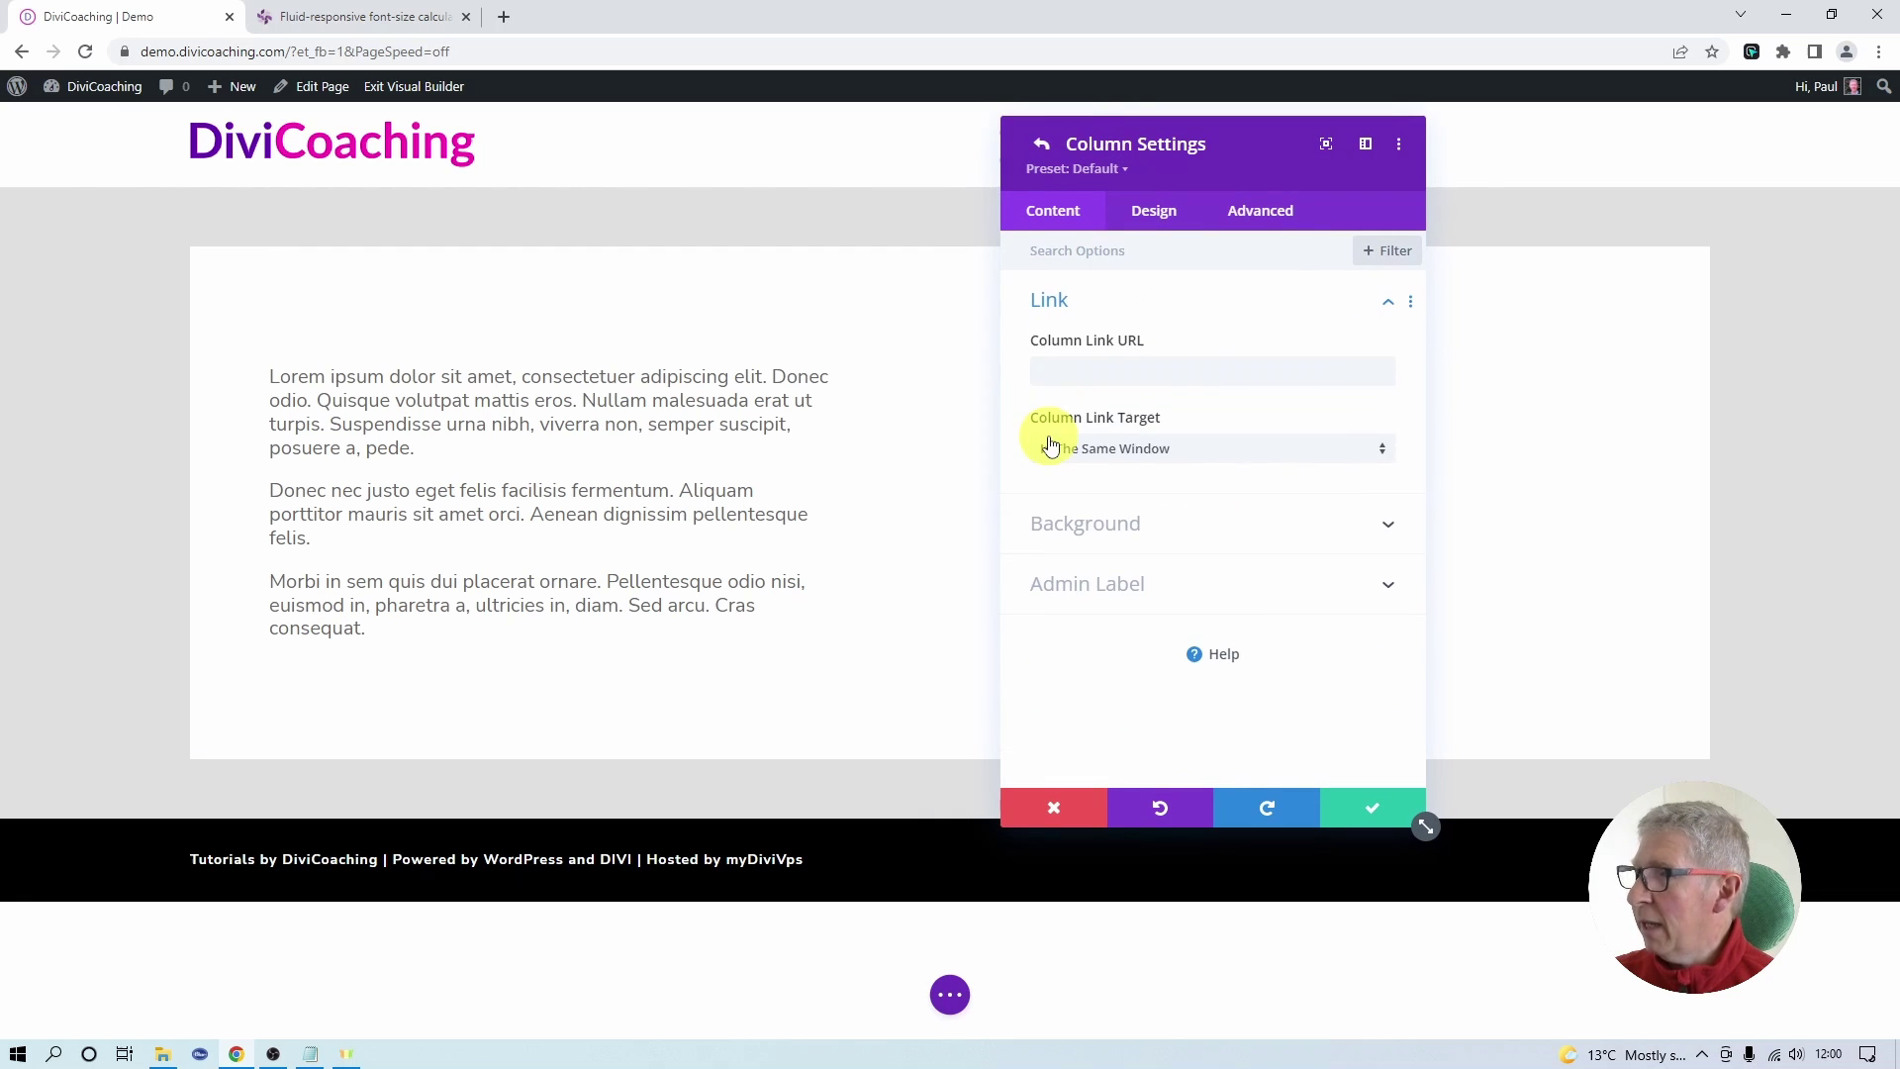
pyautogui.click(1084, 523)
pyautogui.click(1180, 339)
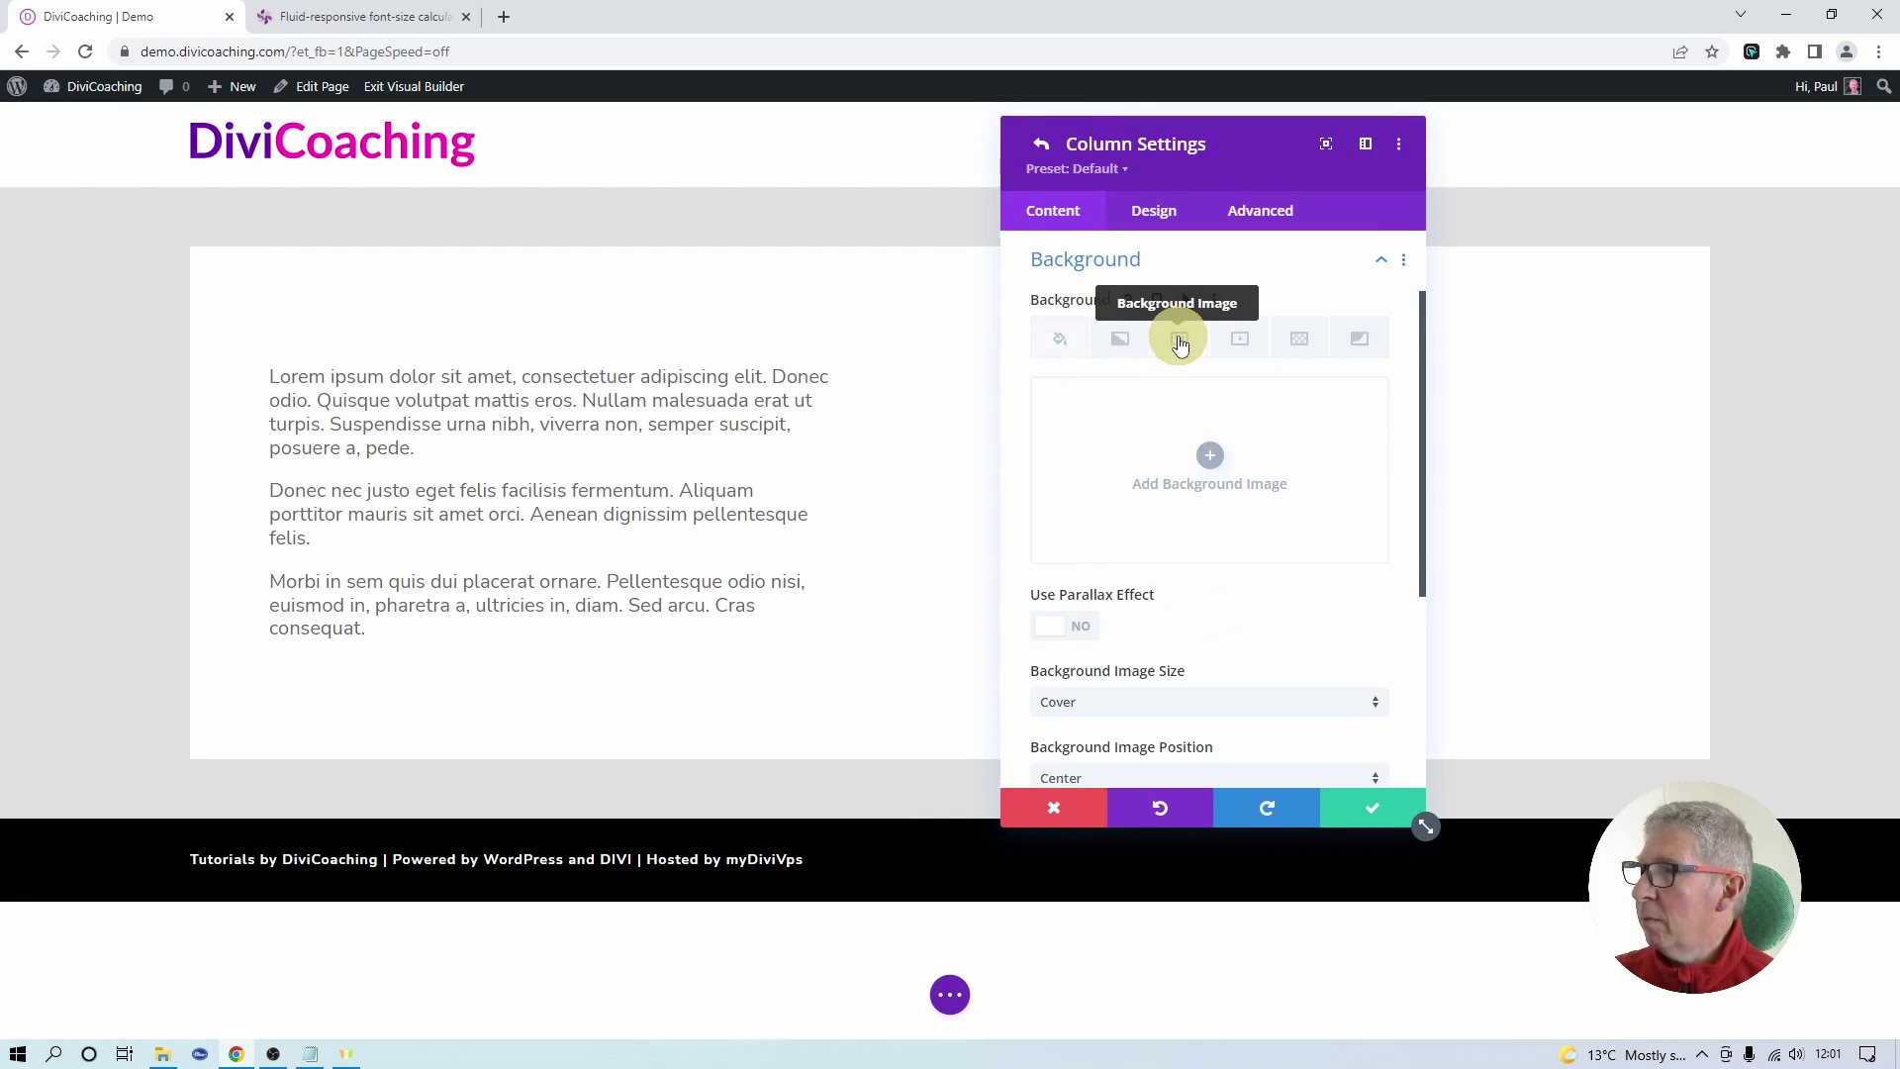
pyautogui.click(1208, 459)
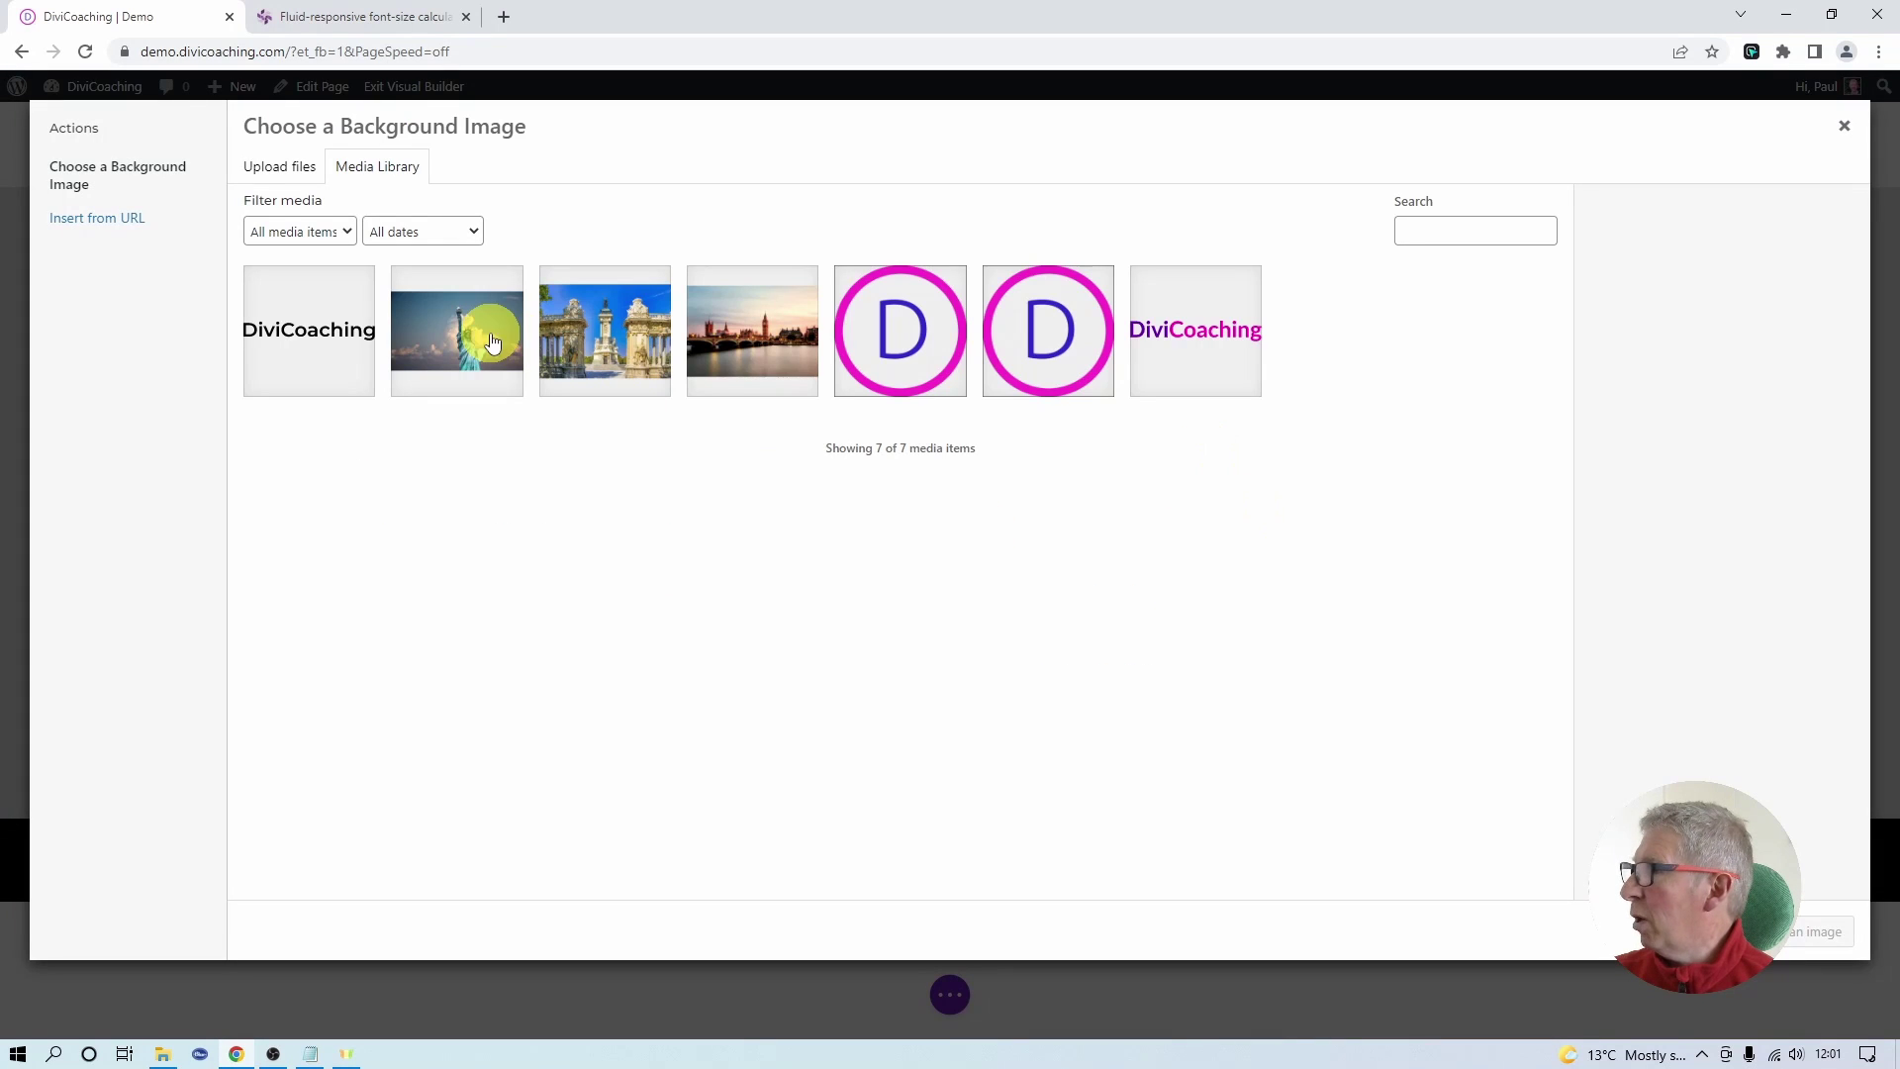
pyautogui.click(479, 327)
pyautogui.click(1799, 940)
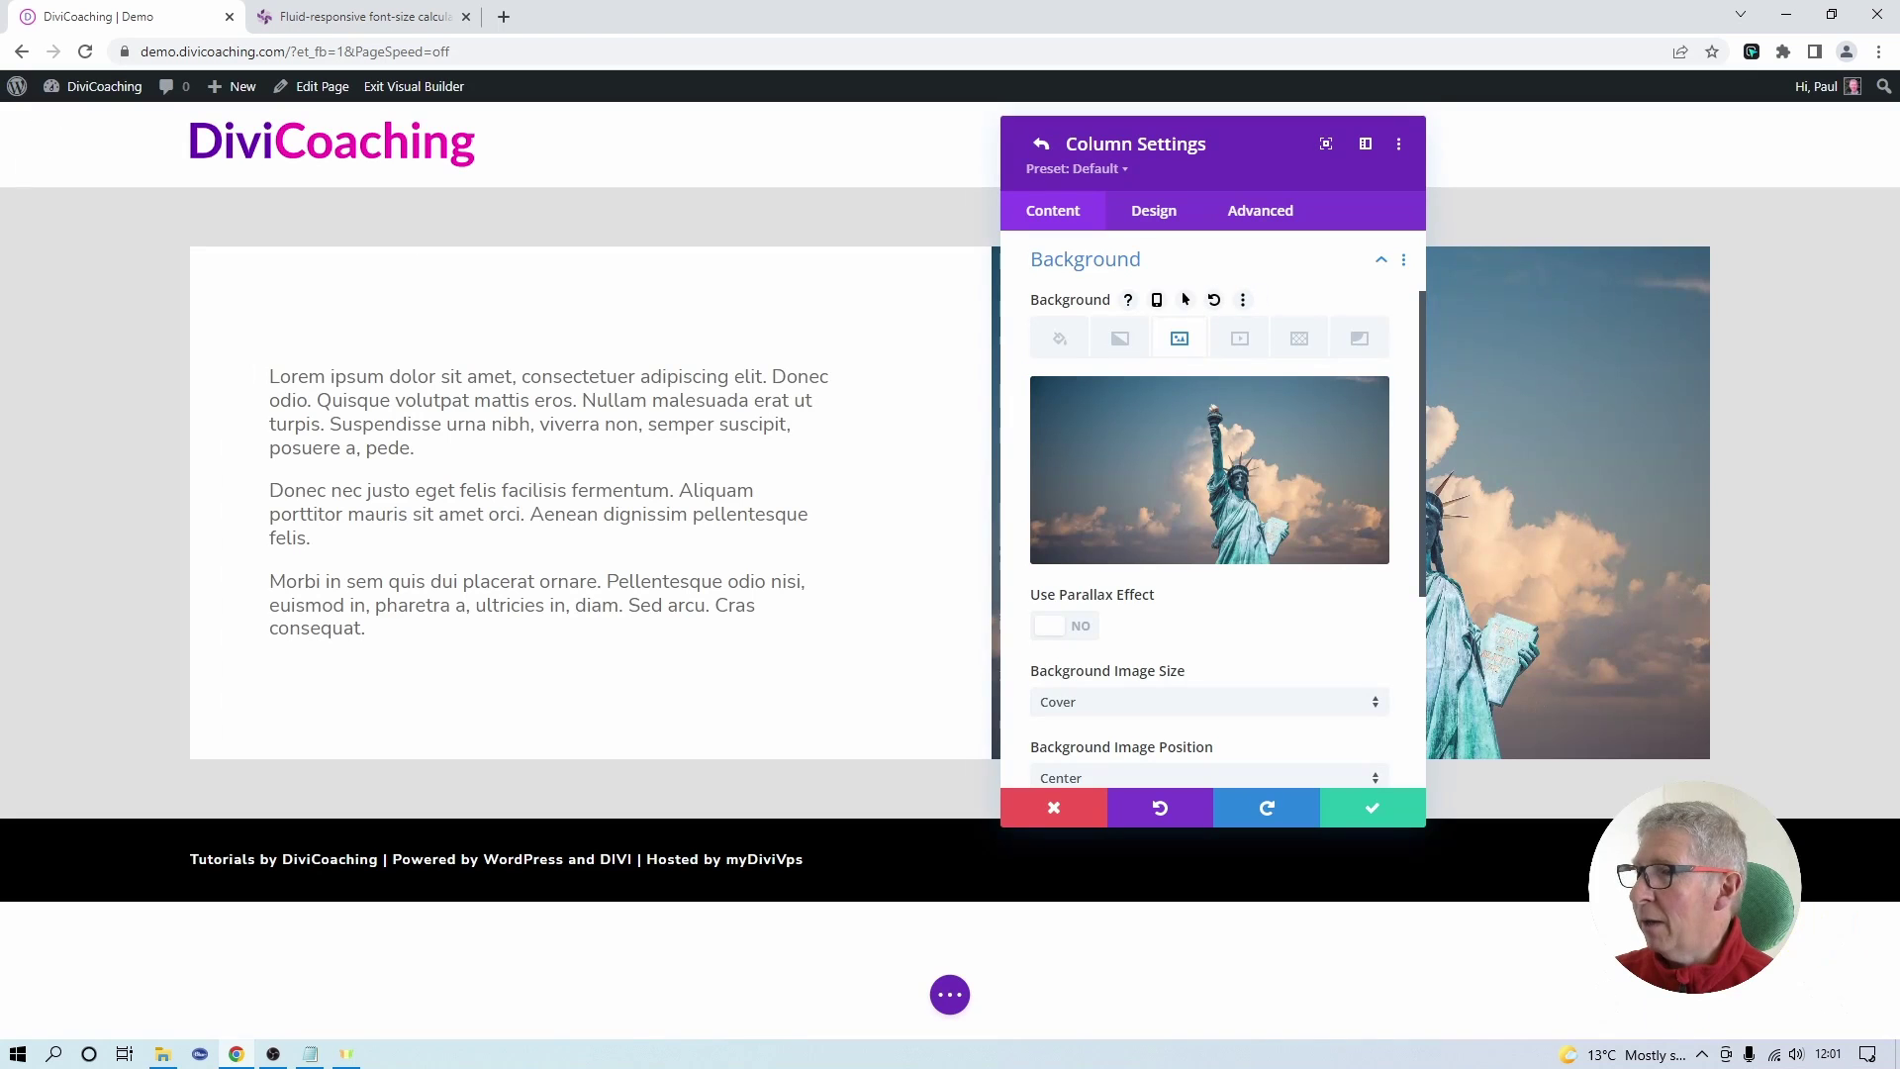
pyautogui.click(1396, 810)
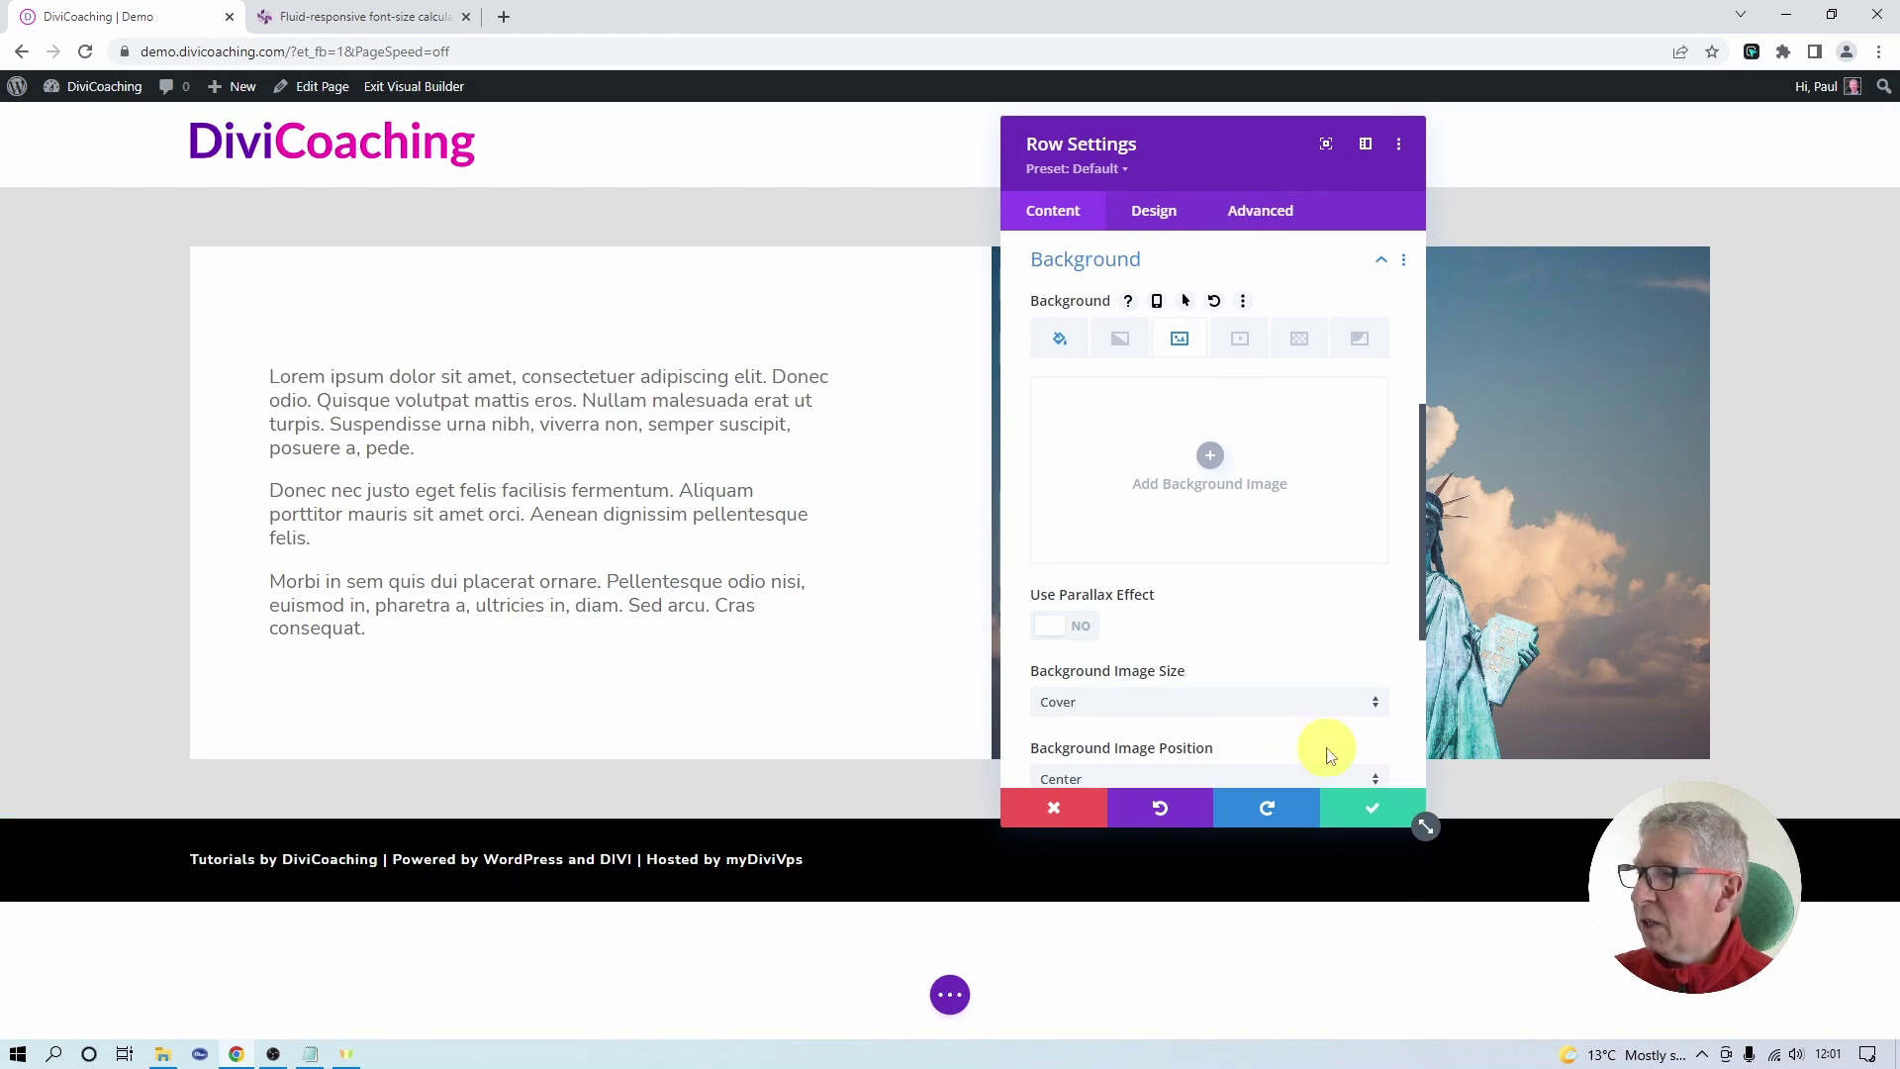
pyautogui.click(1357, 806)
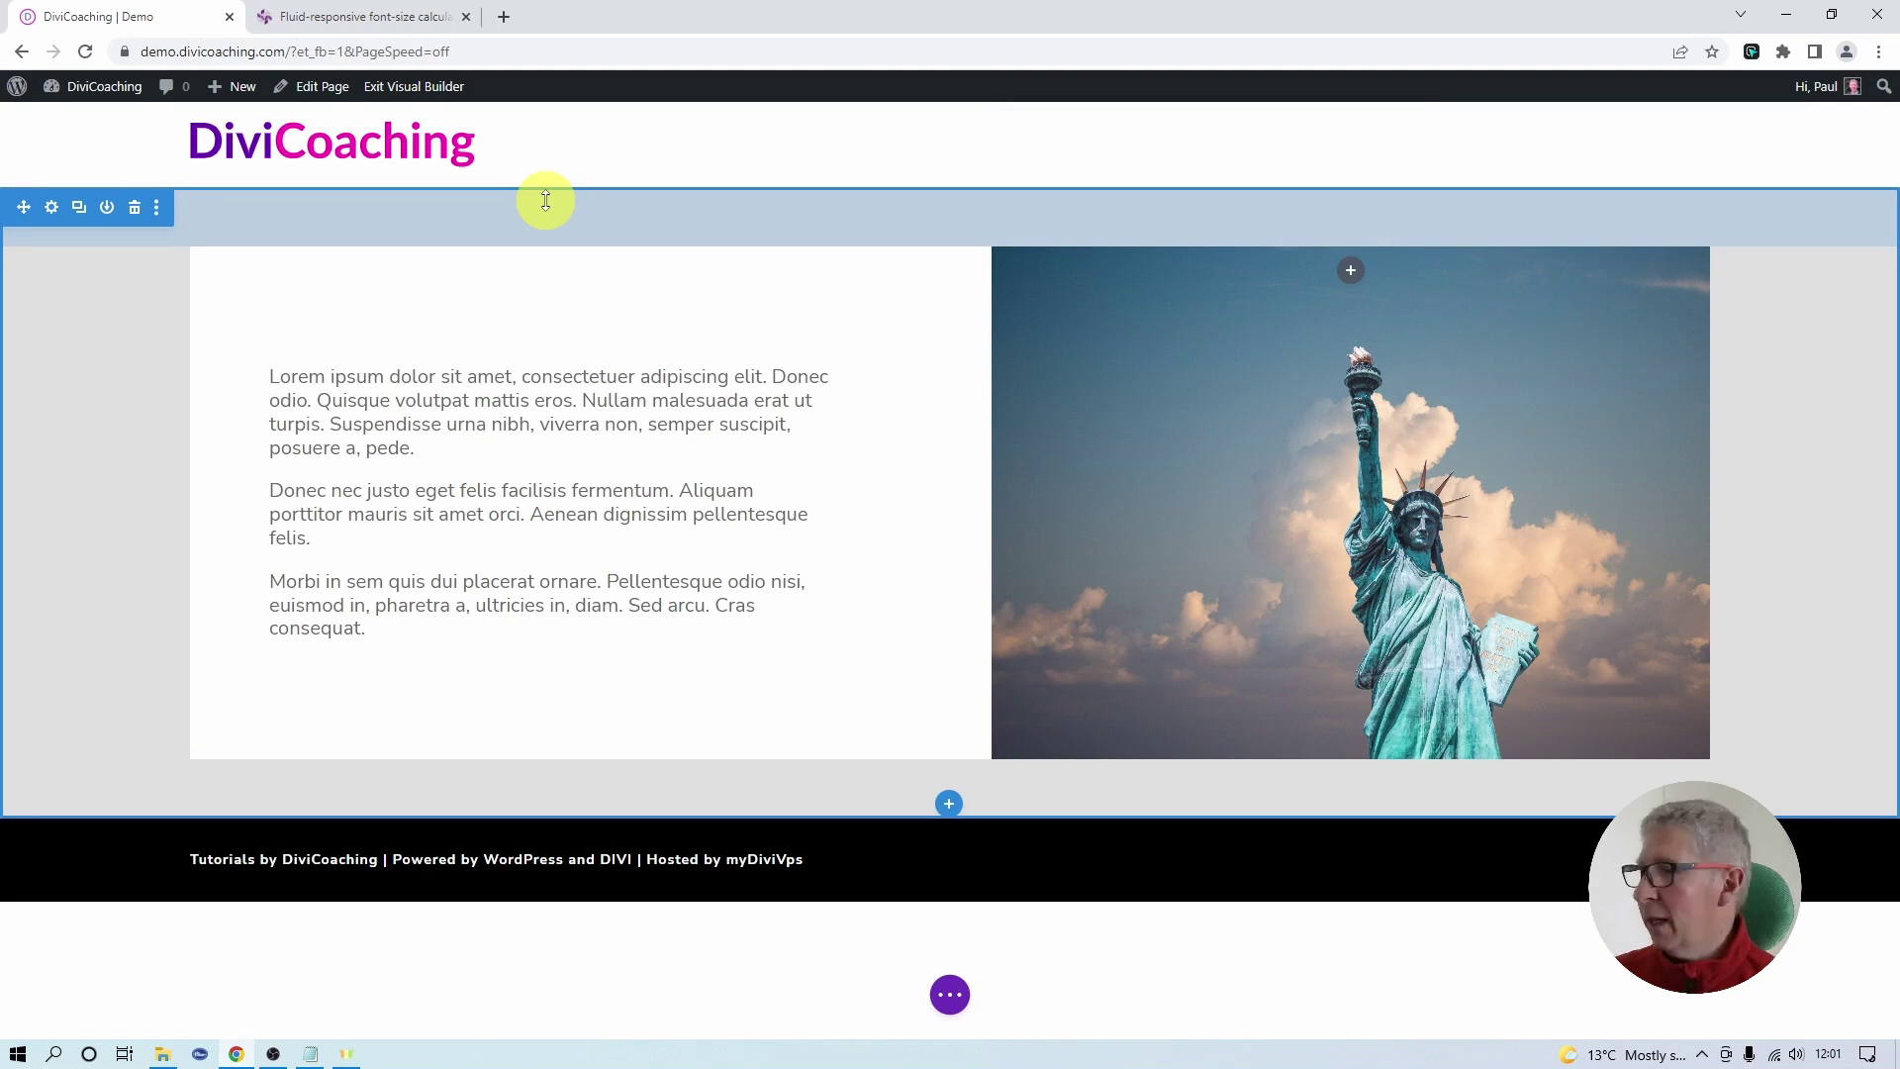
pyautogui.click(953, 998)
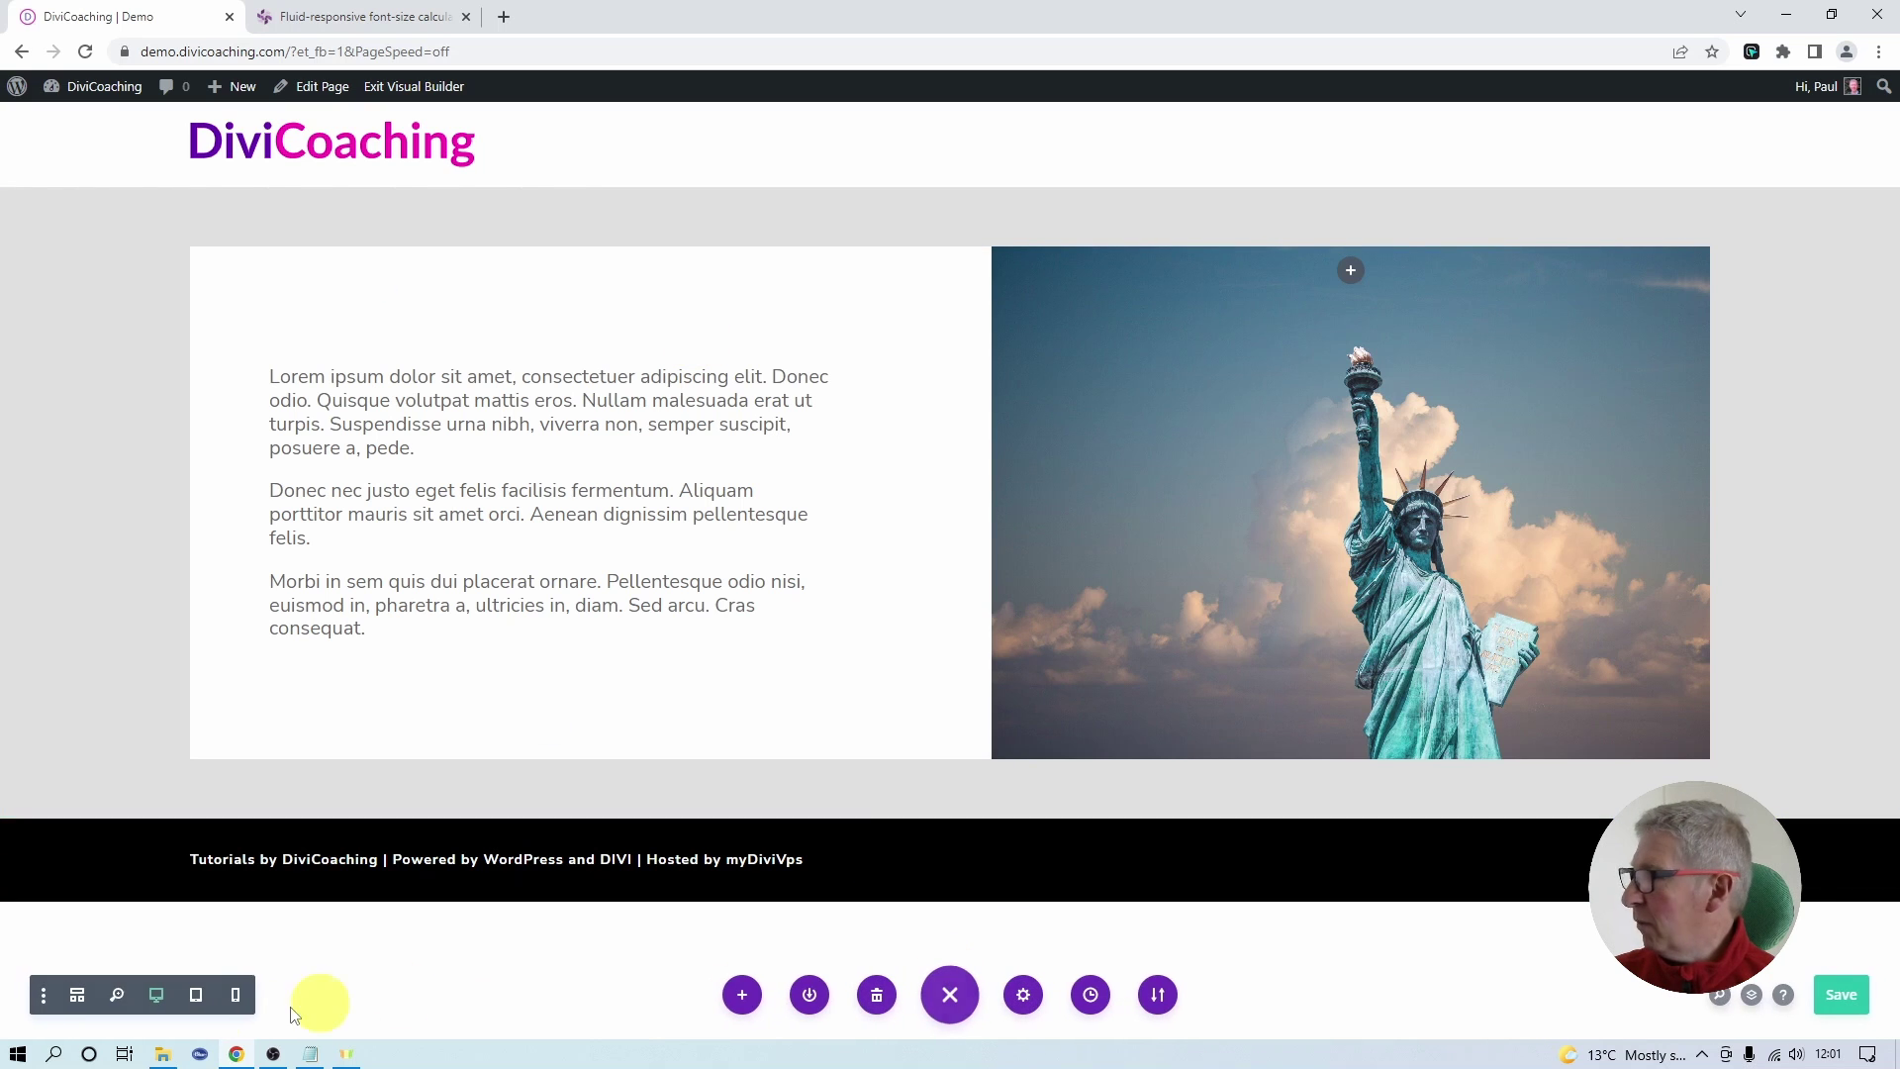
pyautogui.click(198, 998)
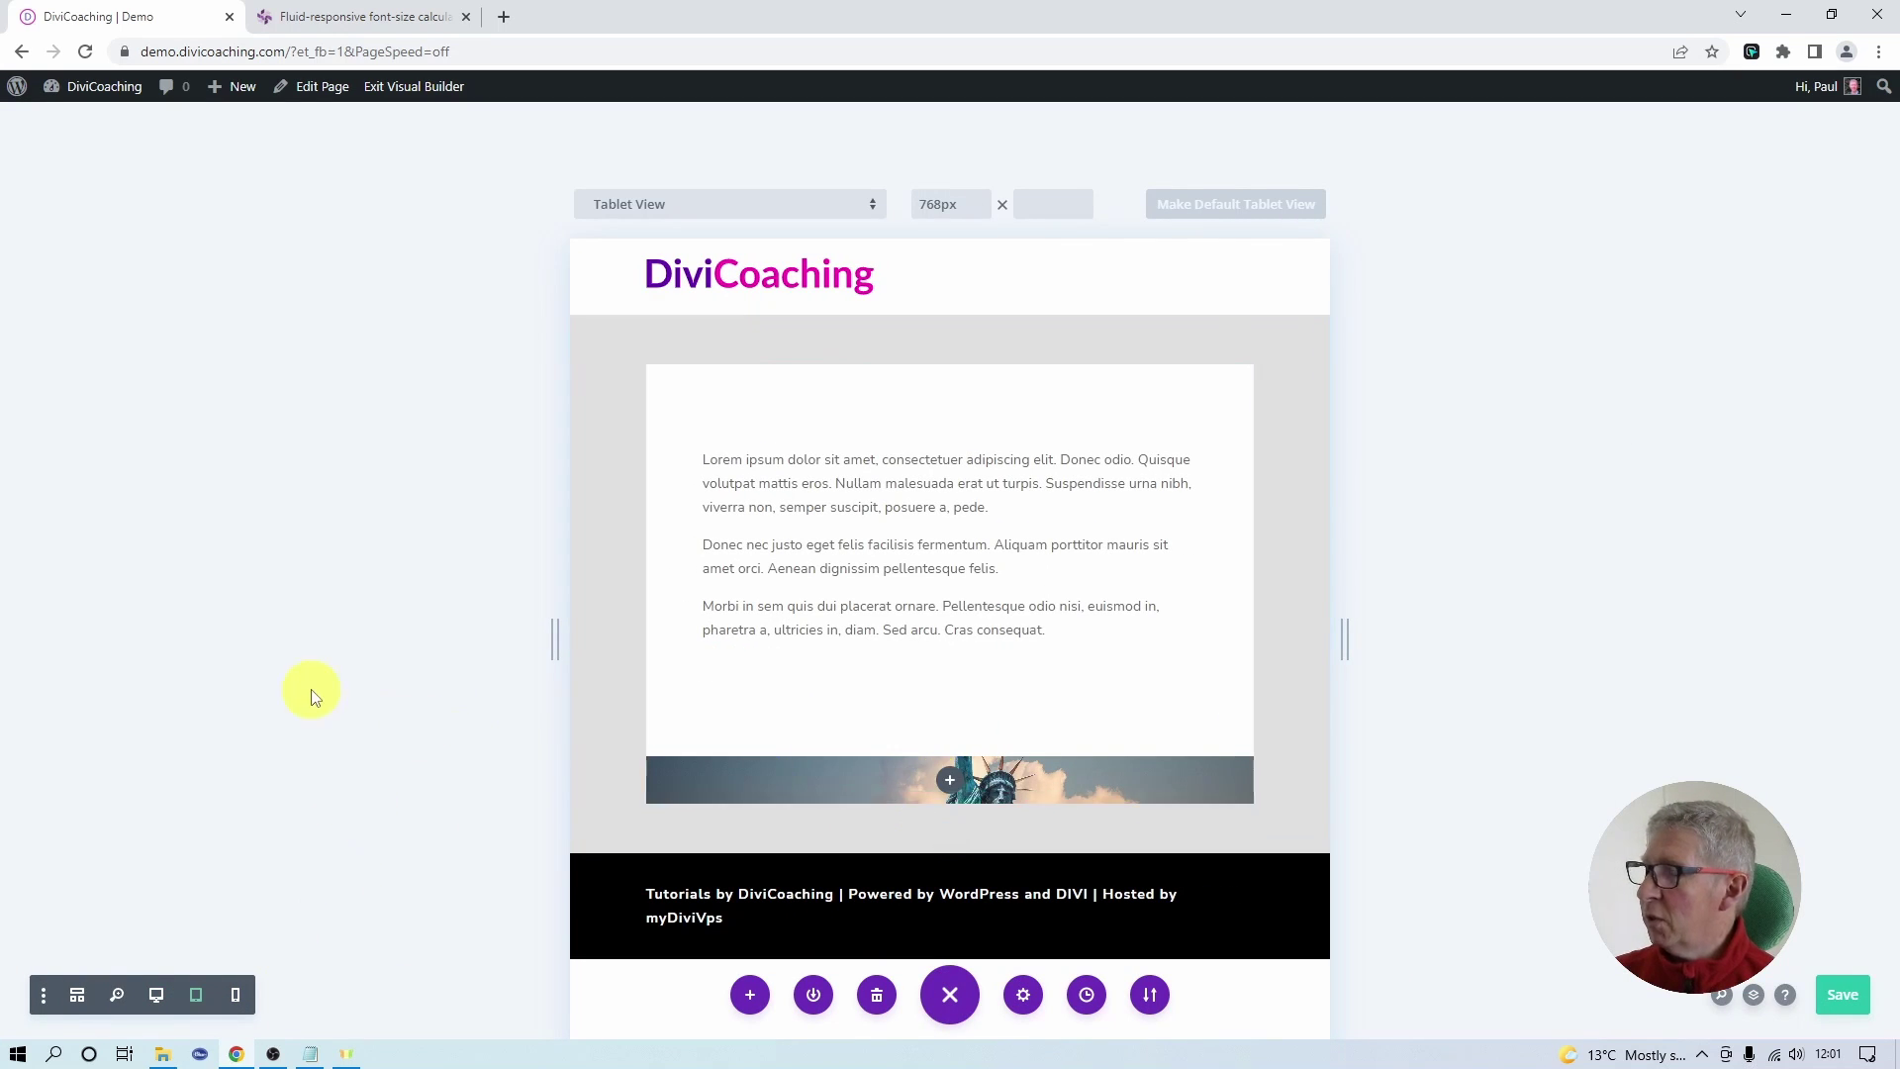
pyautogui.click(237, 996)
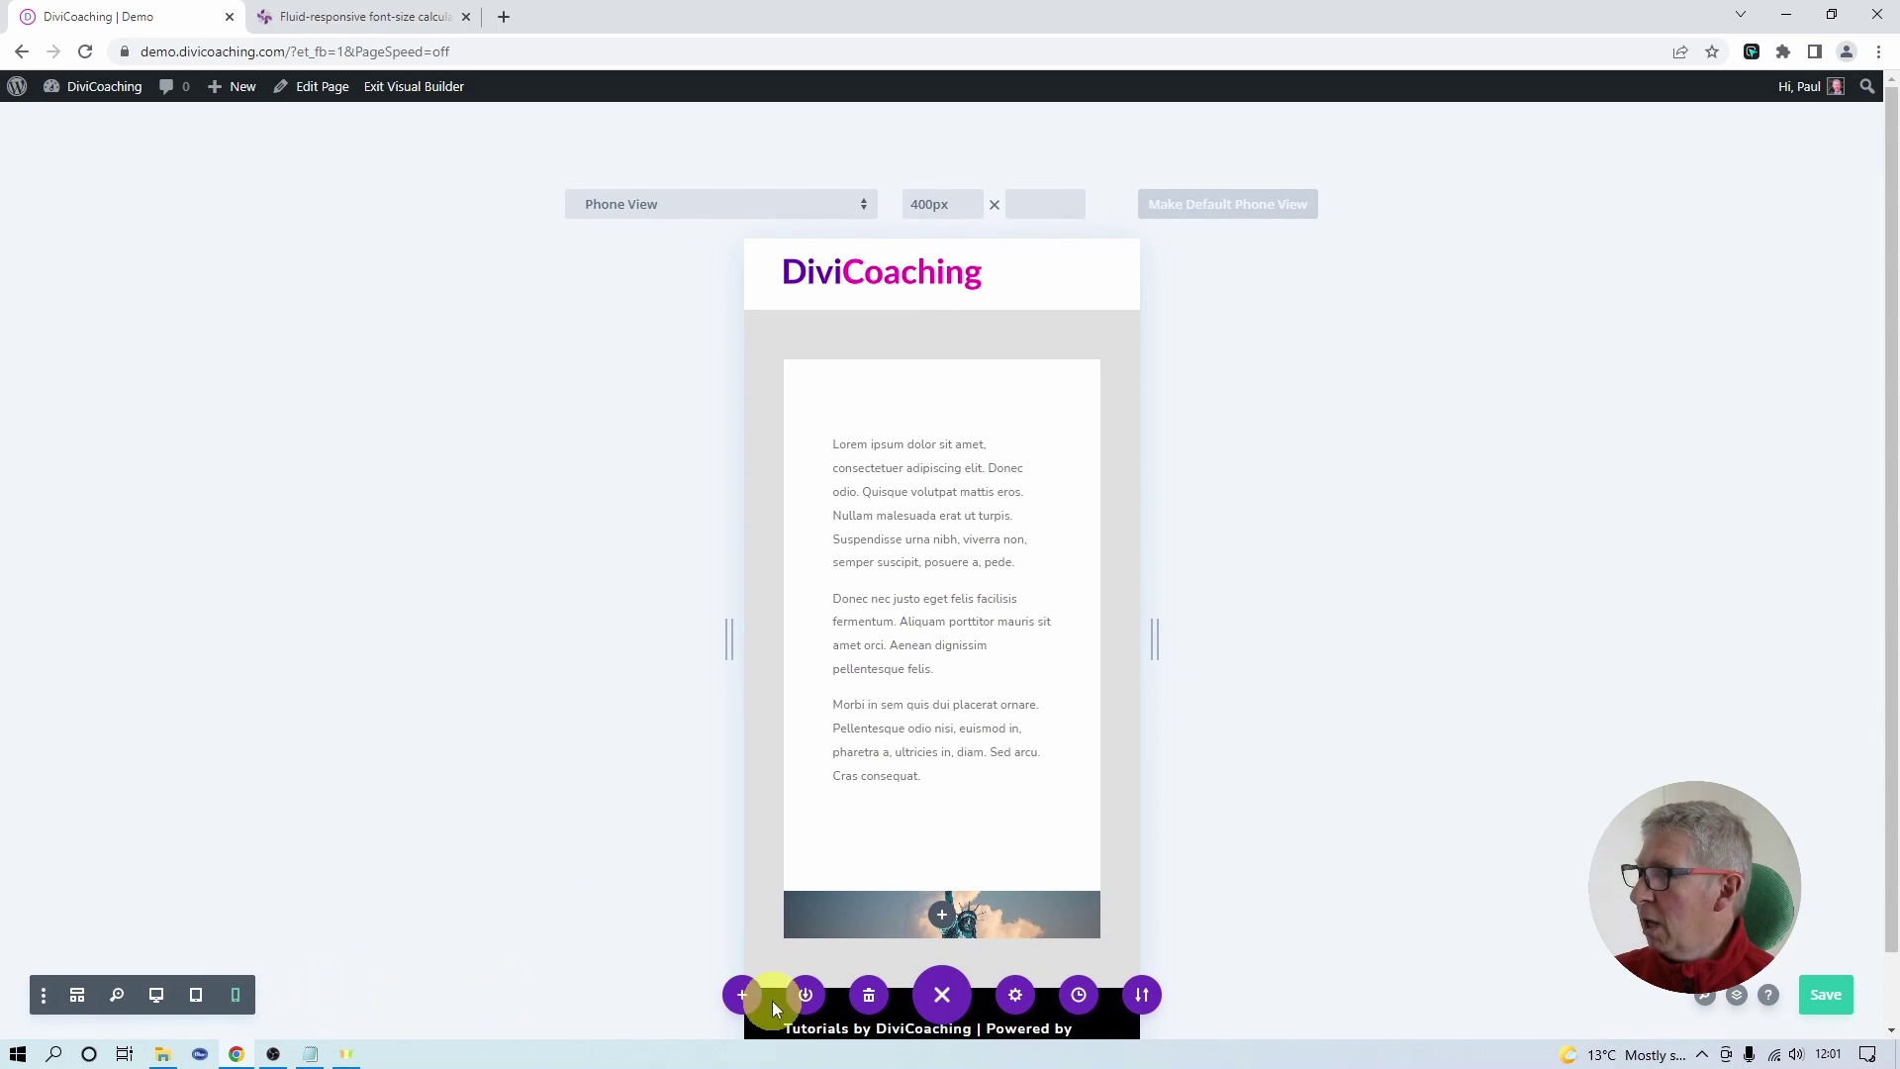
pyautogui.click(157, 995)
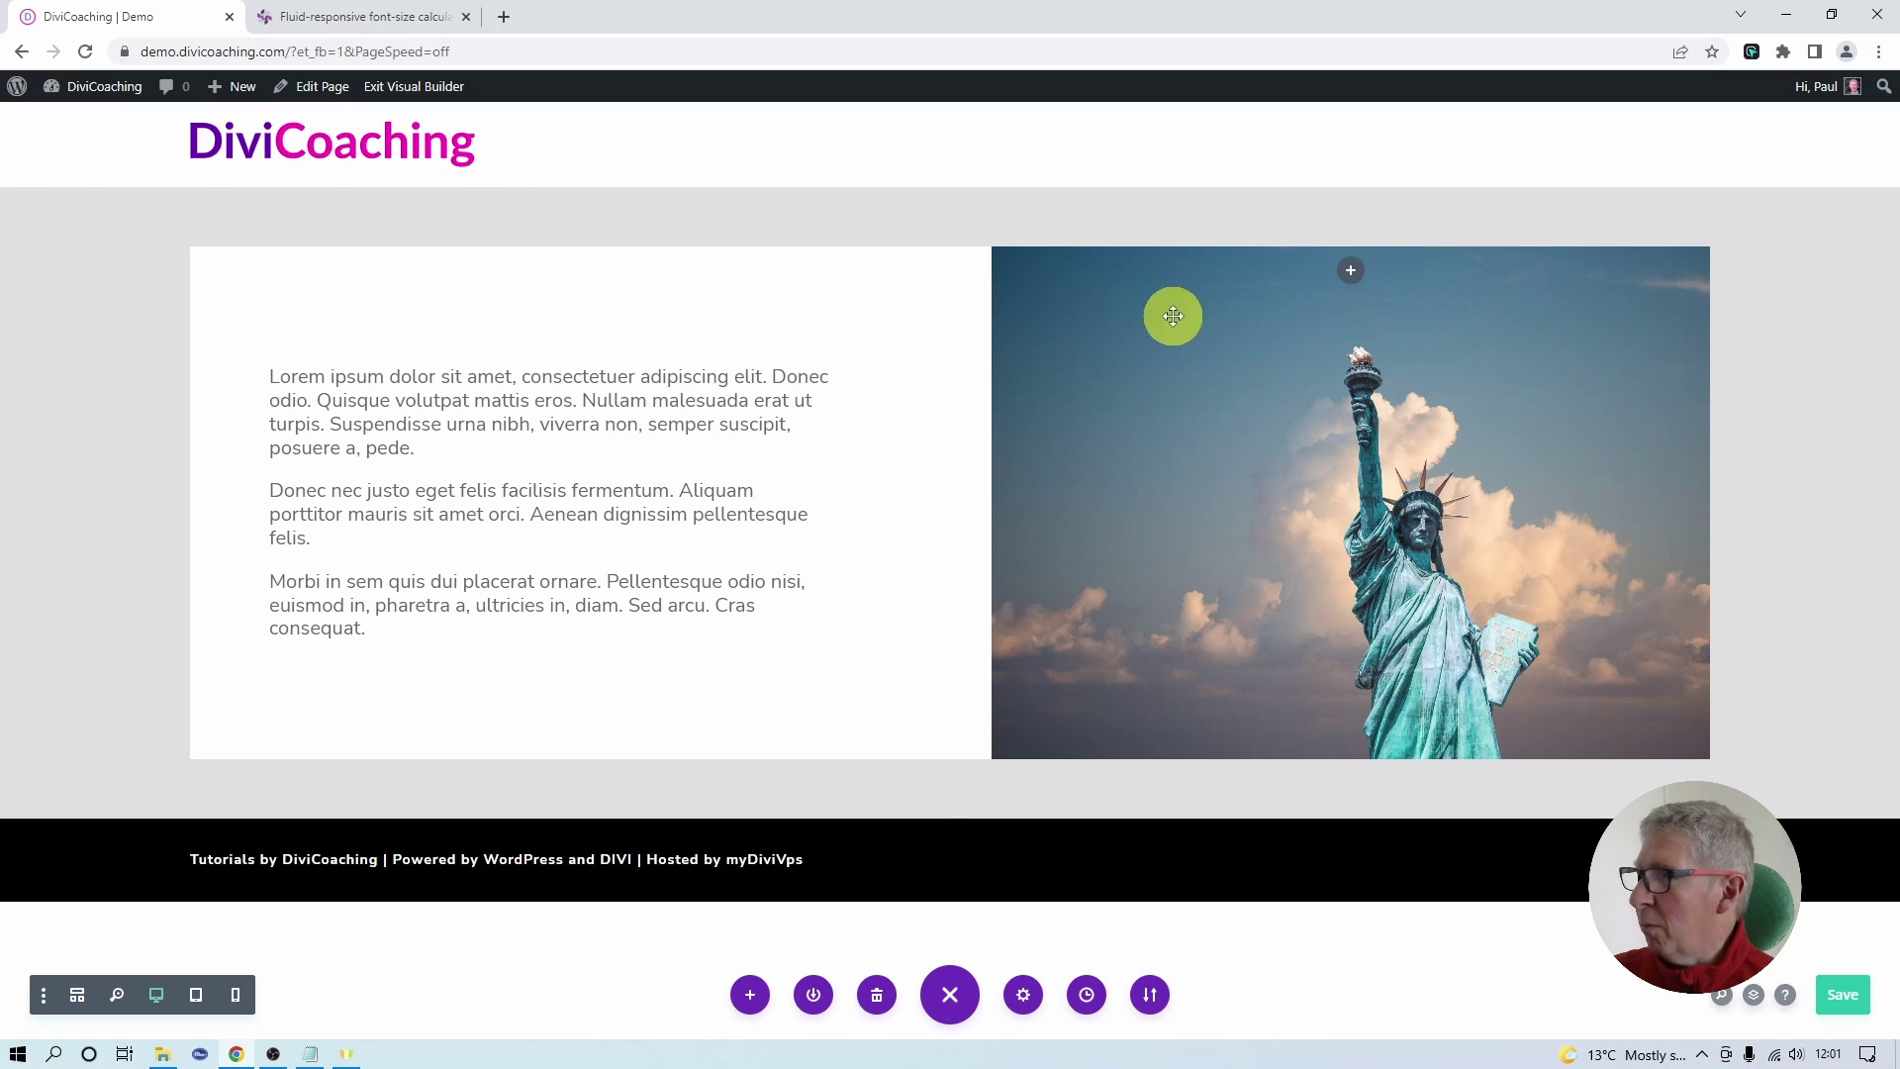
pyautogui.moveTo(892, 324)
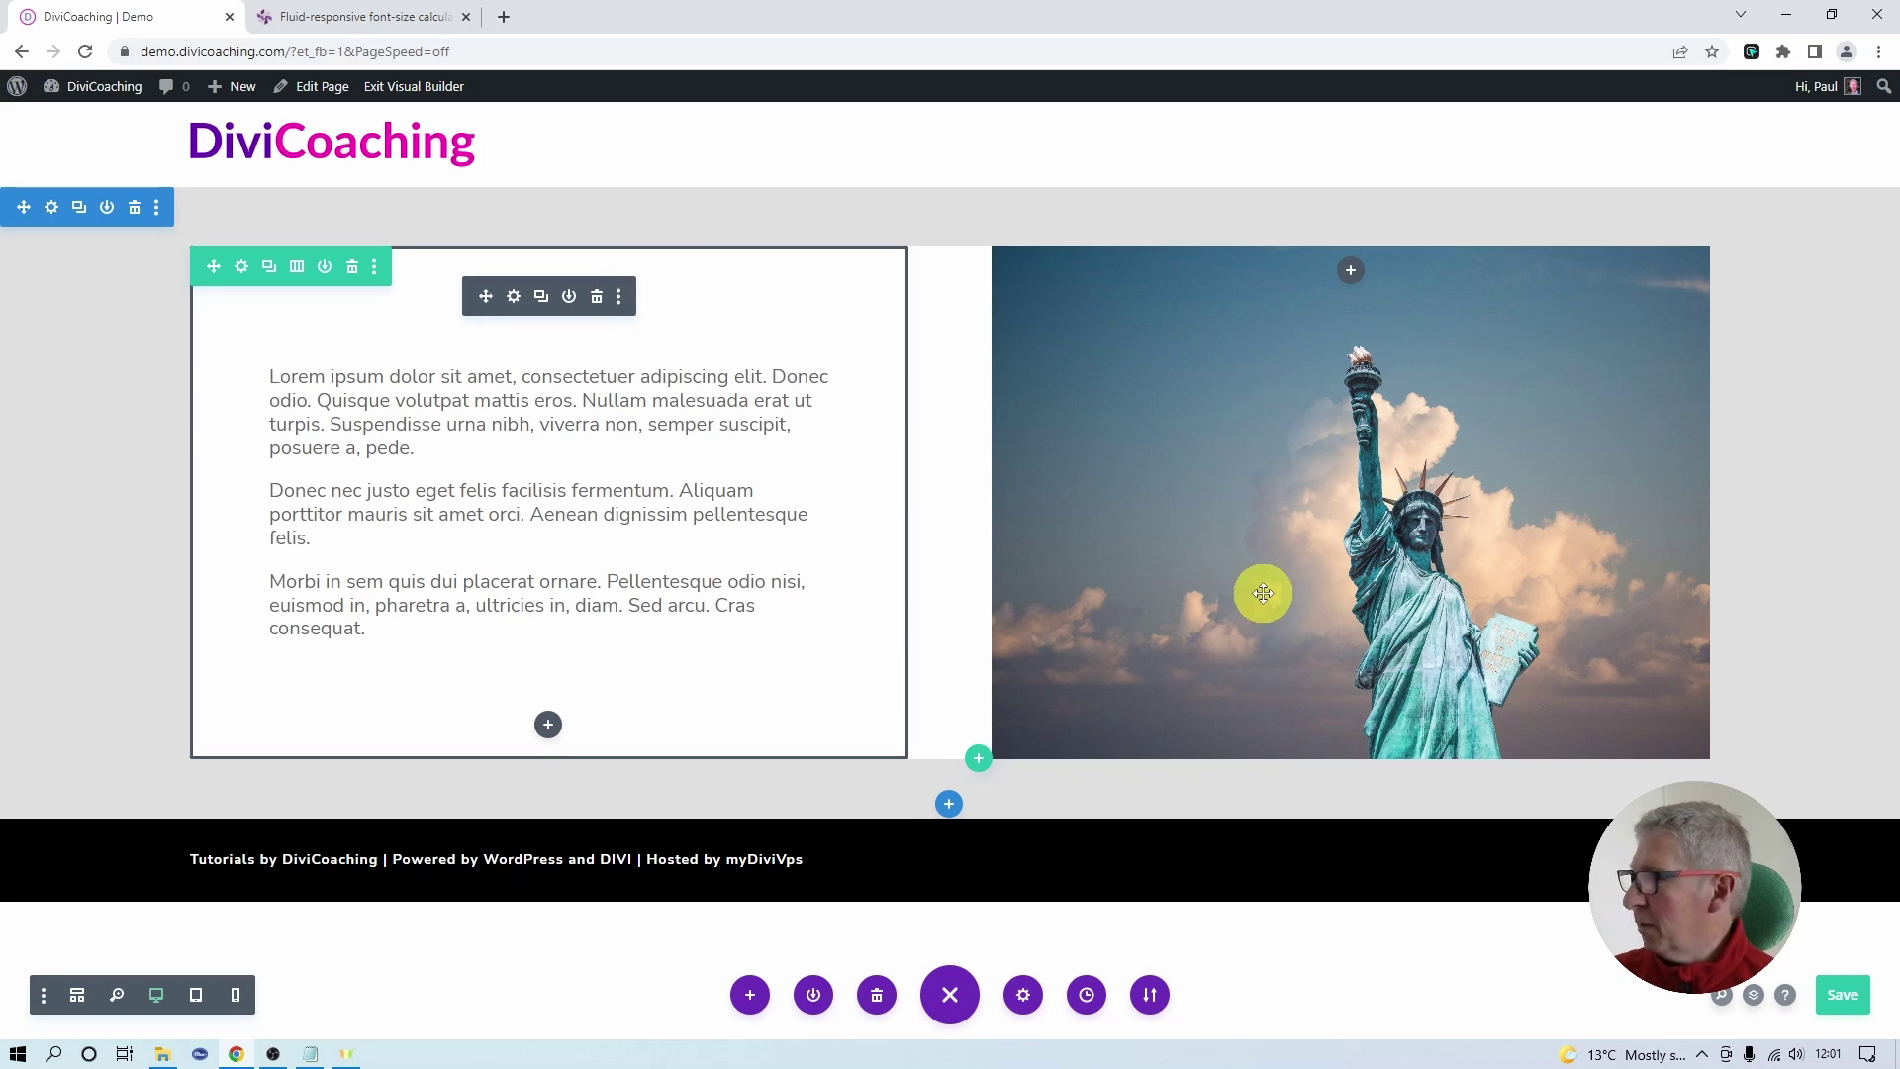
pyautogui.click(197, 997)
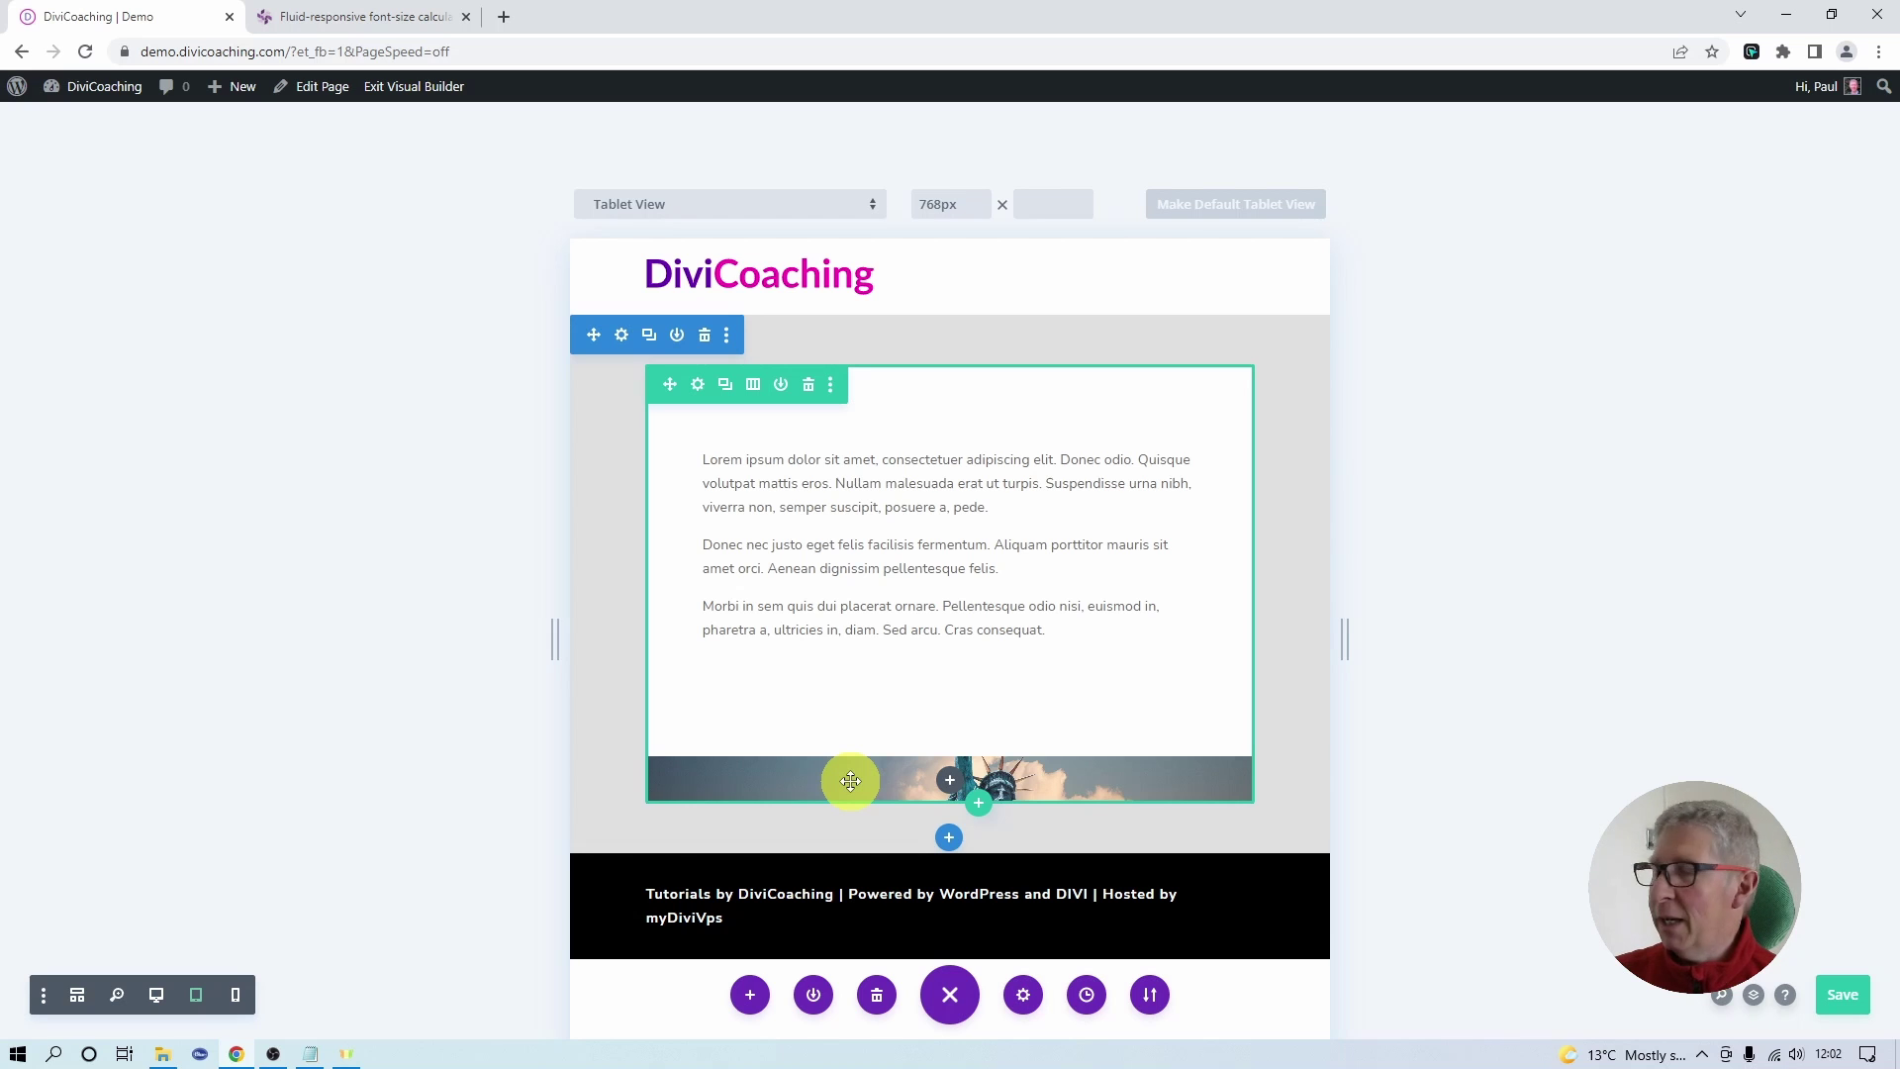
# Back in desktop view, insert a Text module into the image column and clear its placeholder text.
pyautogui.click(157, 997)
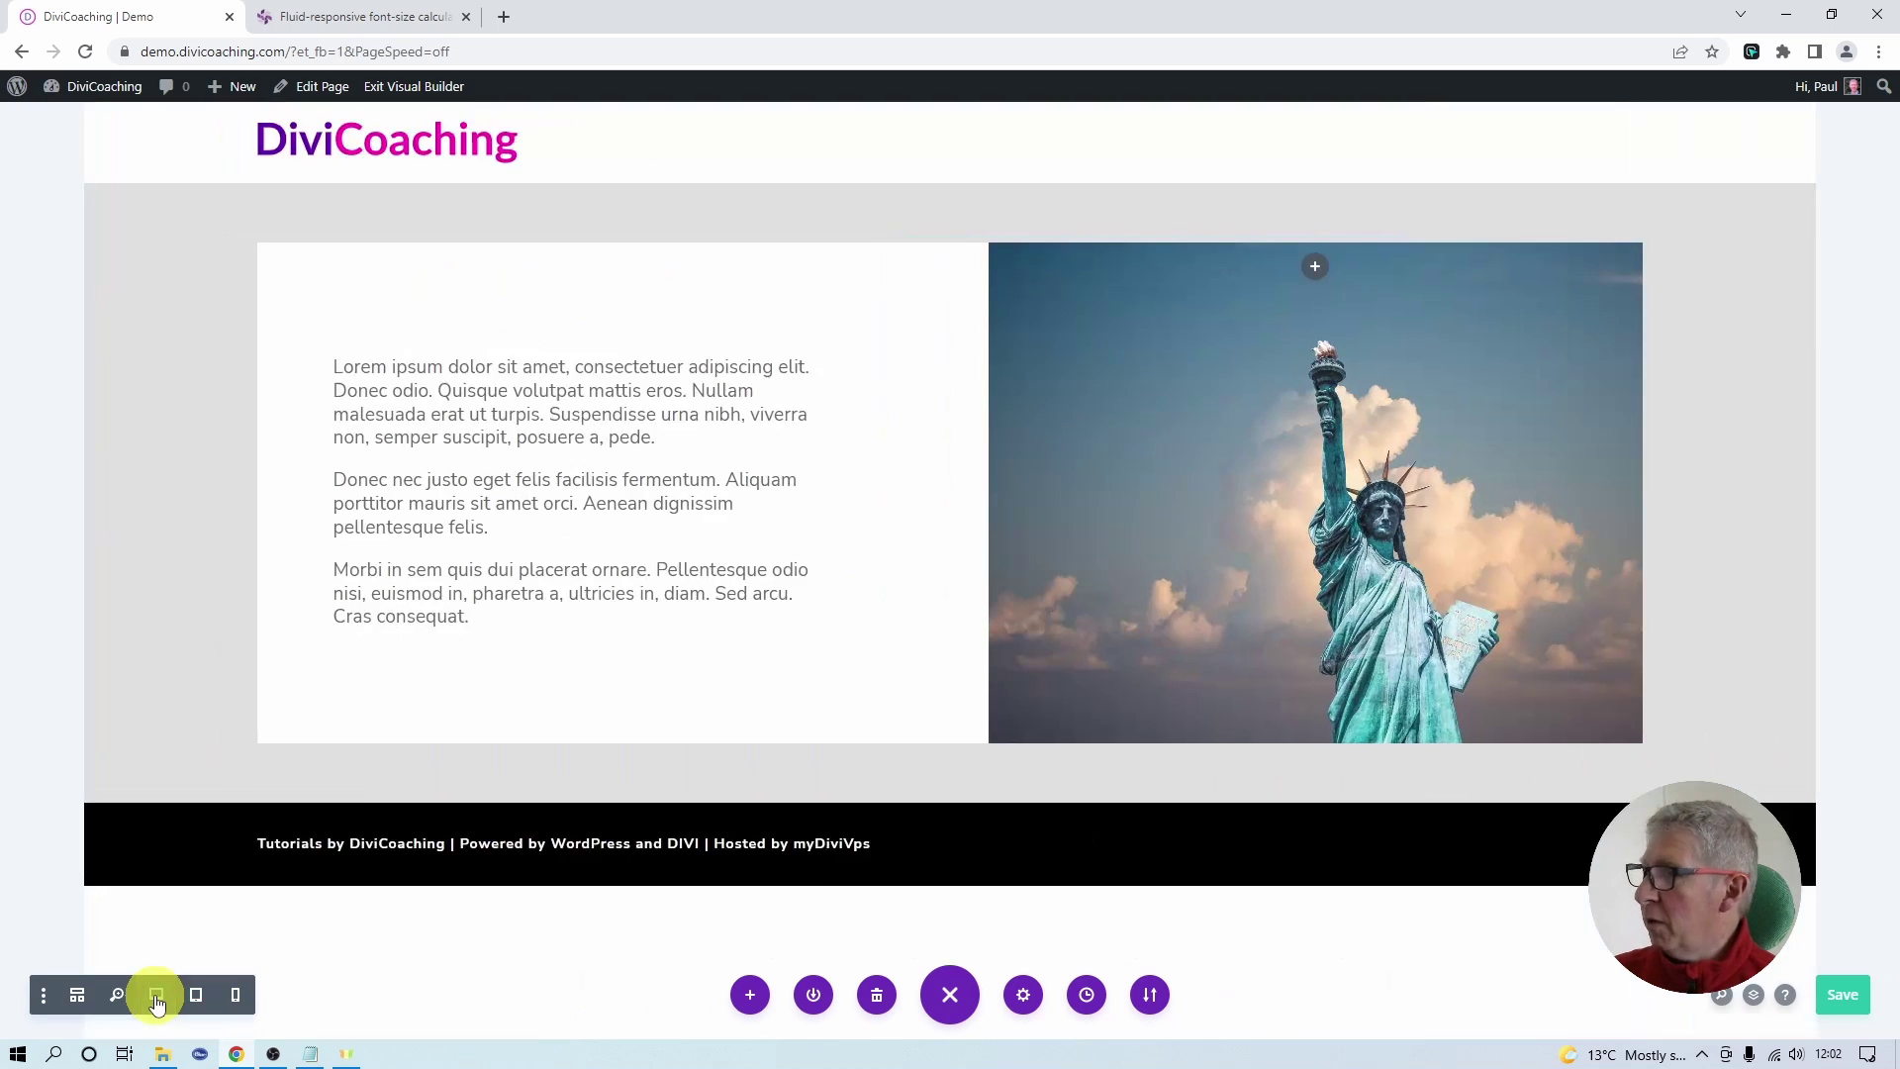
pyautogui.click(1351, 277)
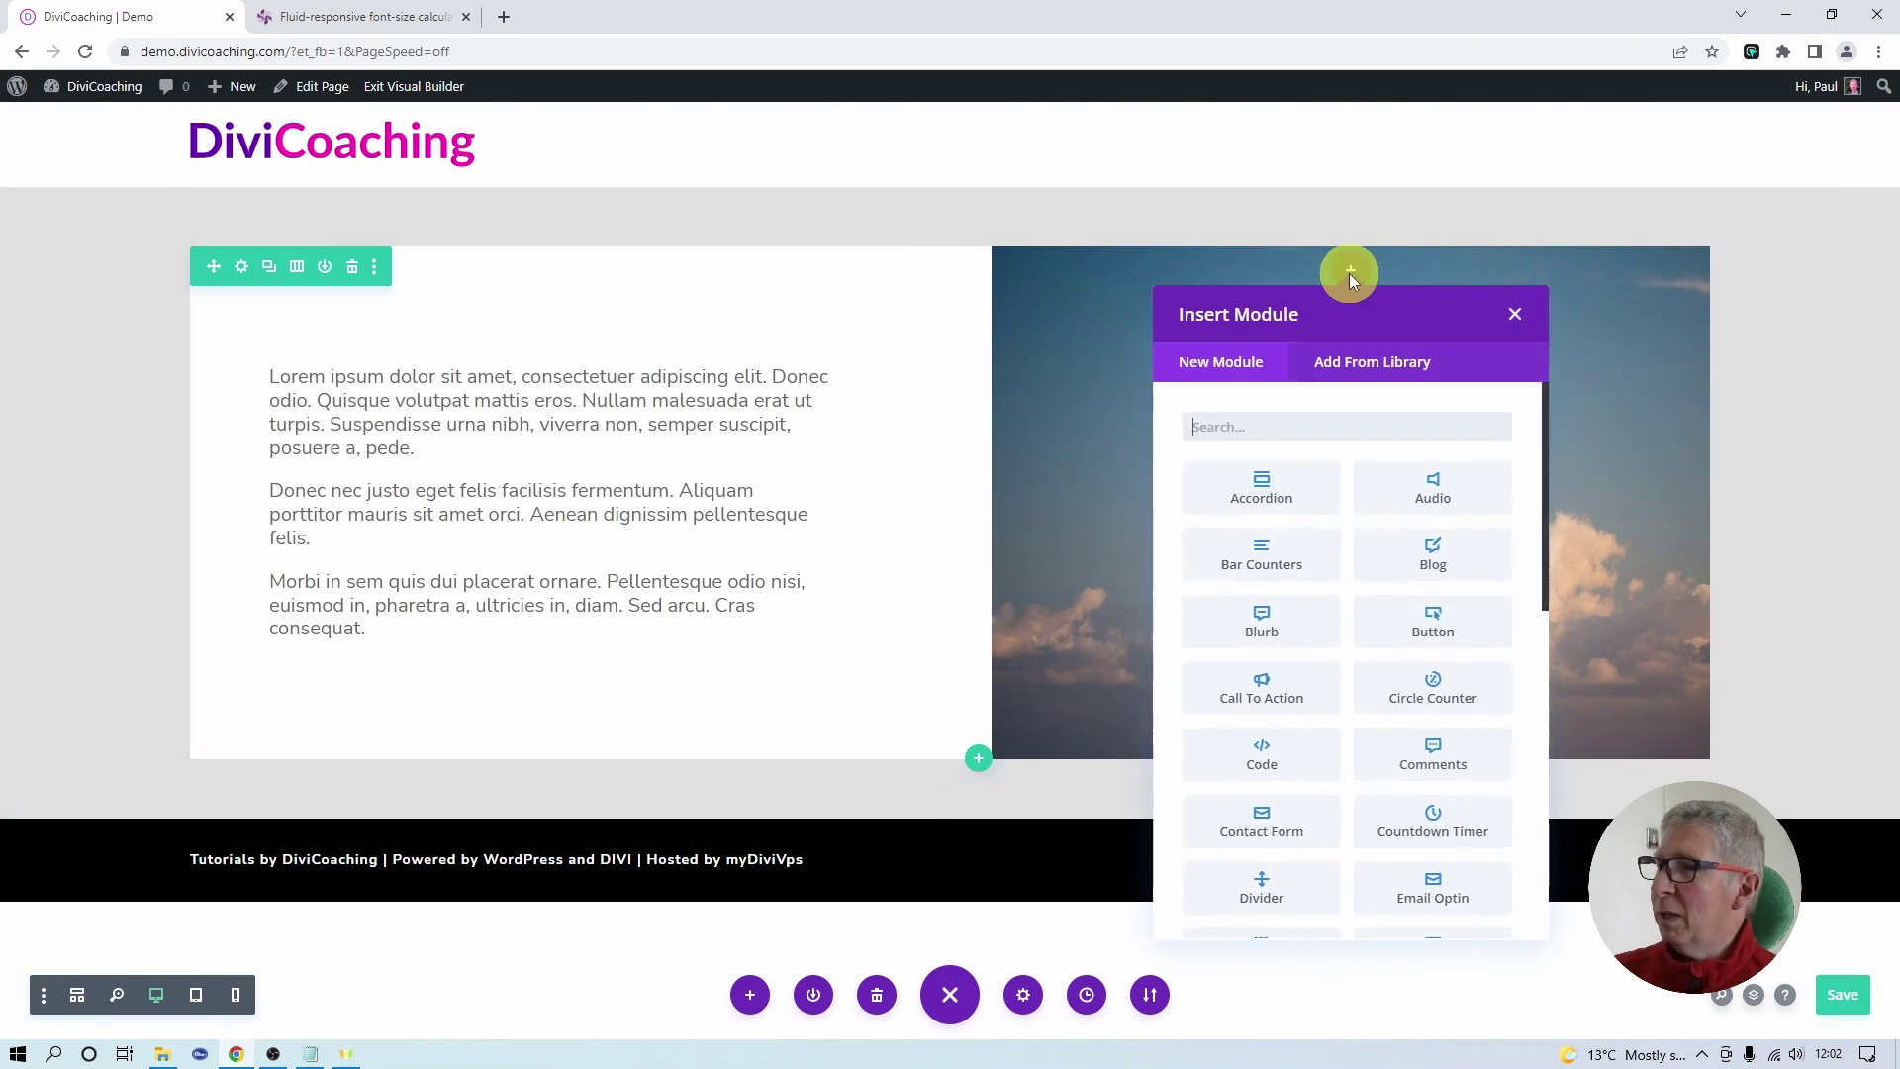
pyautogui.click(1293, 414)
pyautogui.write('text')
pyautogui.click(1293, 484)
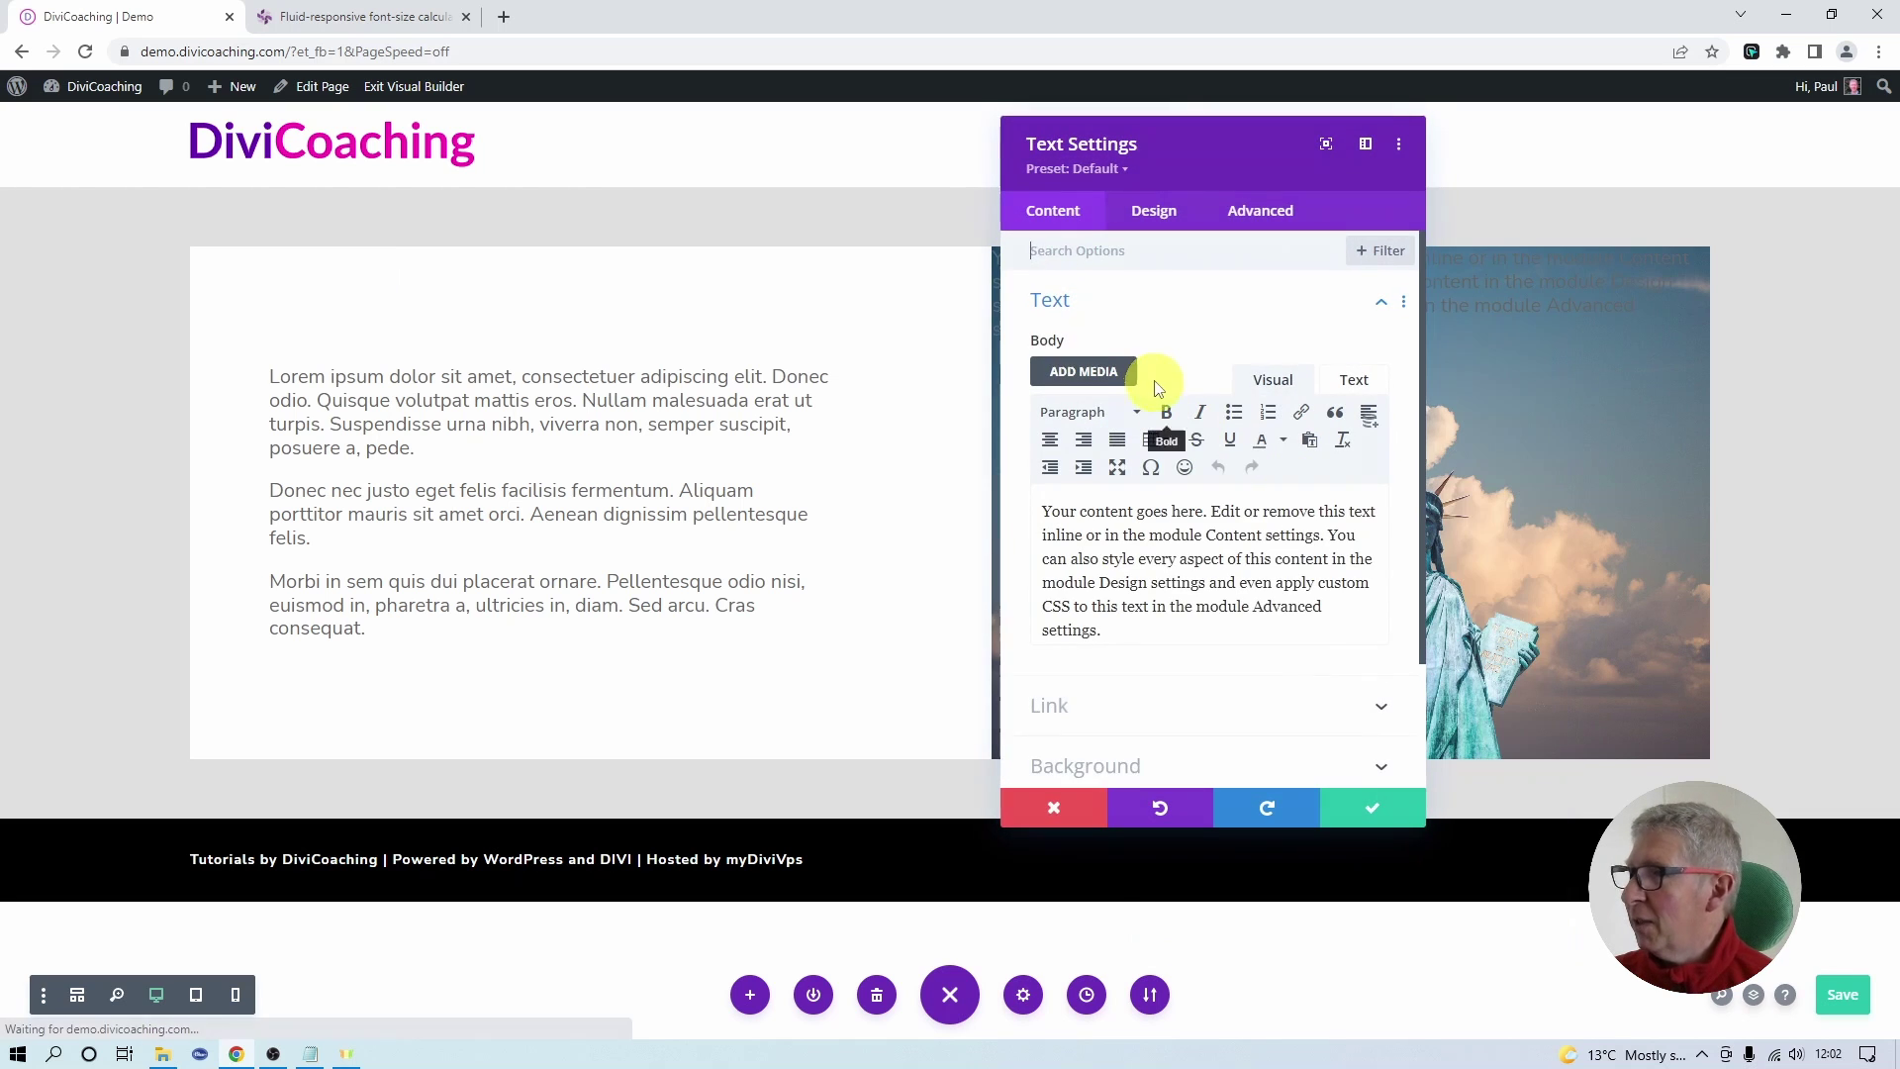
pyautogui.moveTo(1102, 630); pyautogui.dragTo(1010, 497)
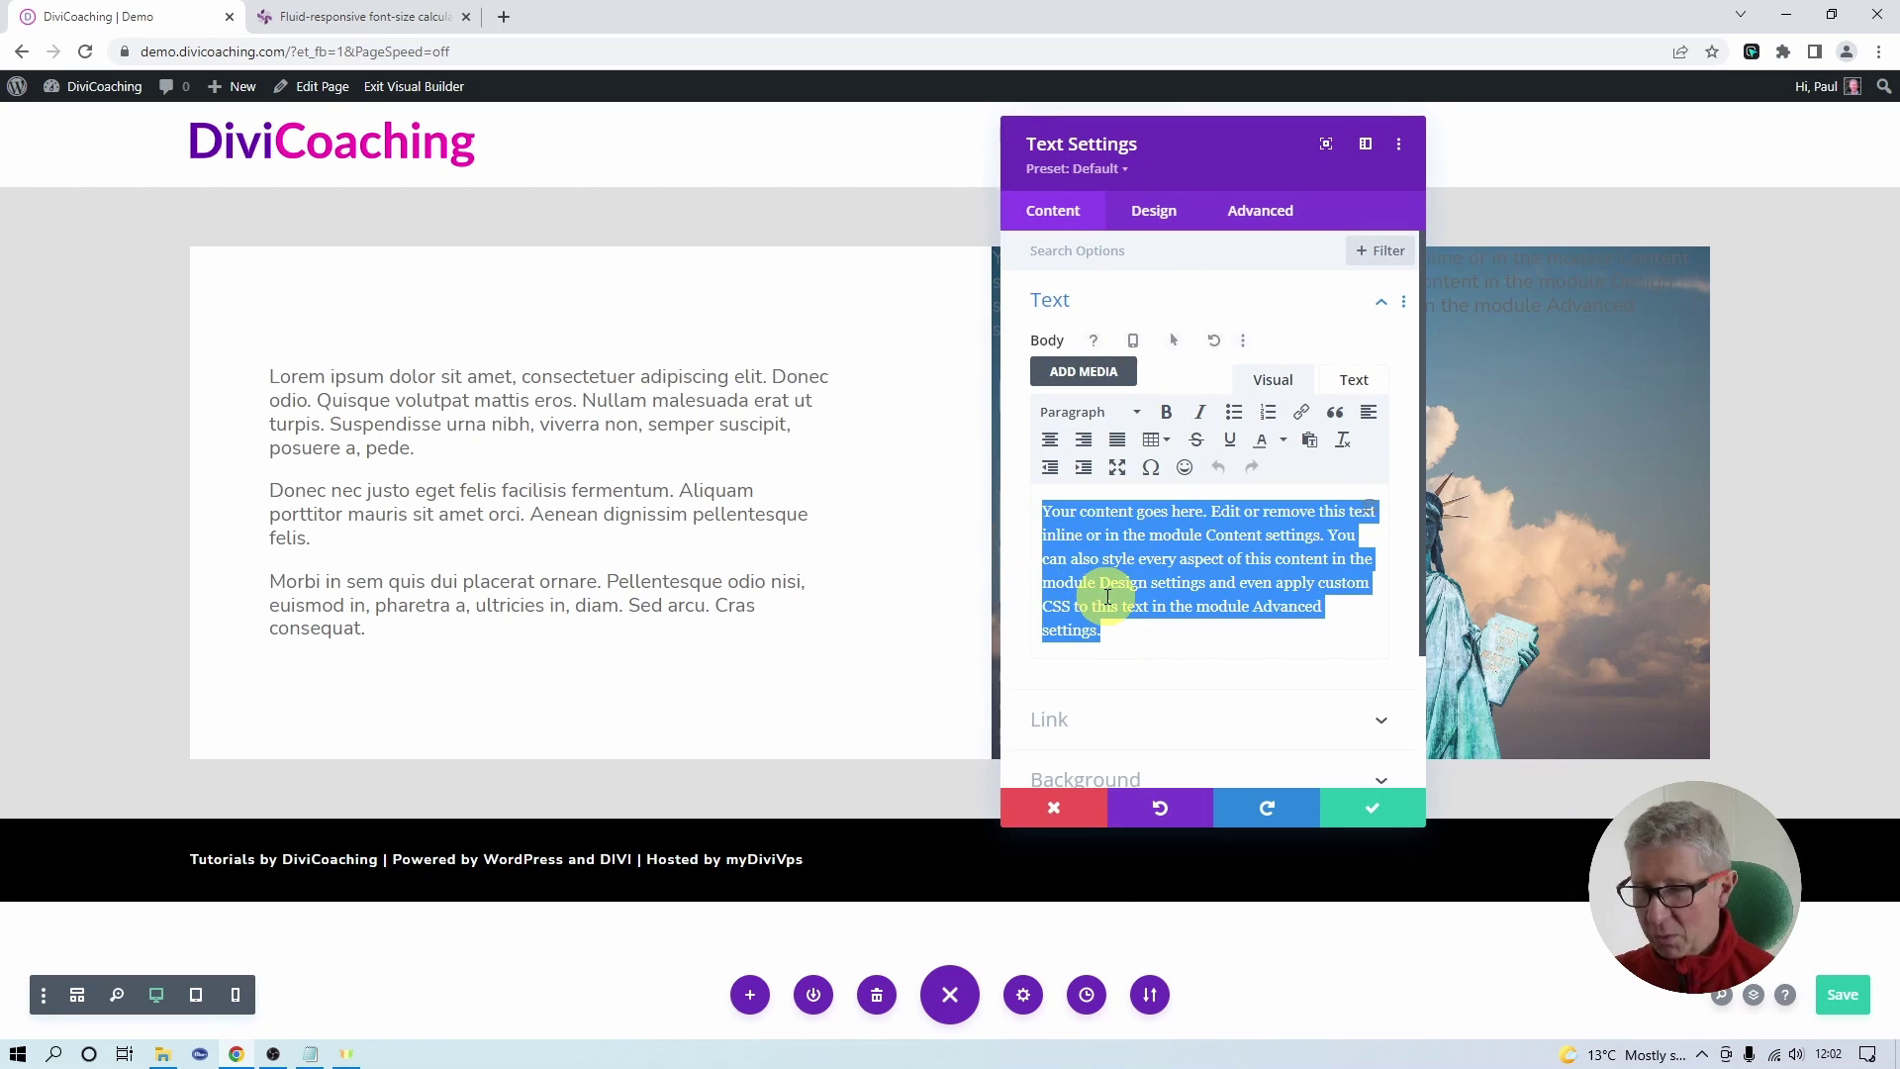
pyautogui.press('BackSpace')
pyautogui.click(1364, 817)
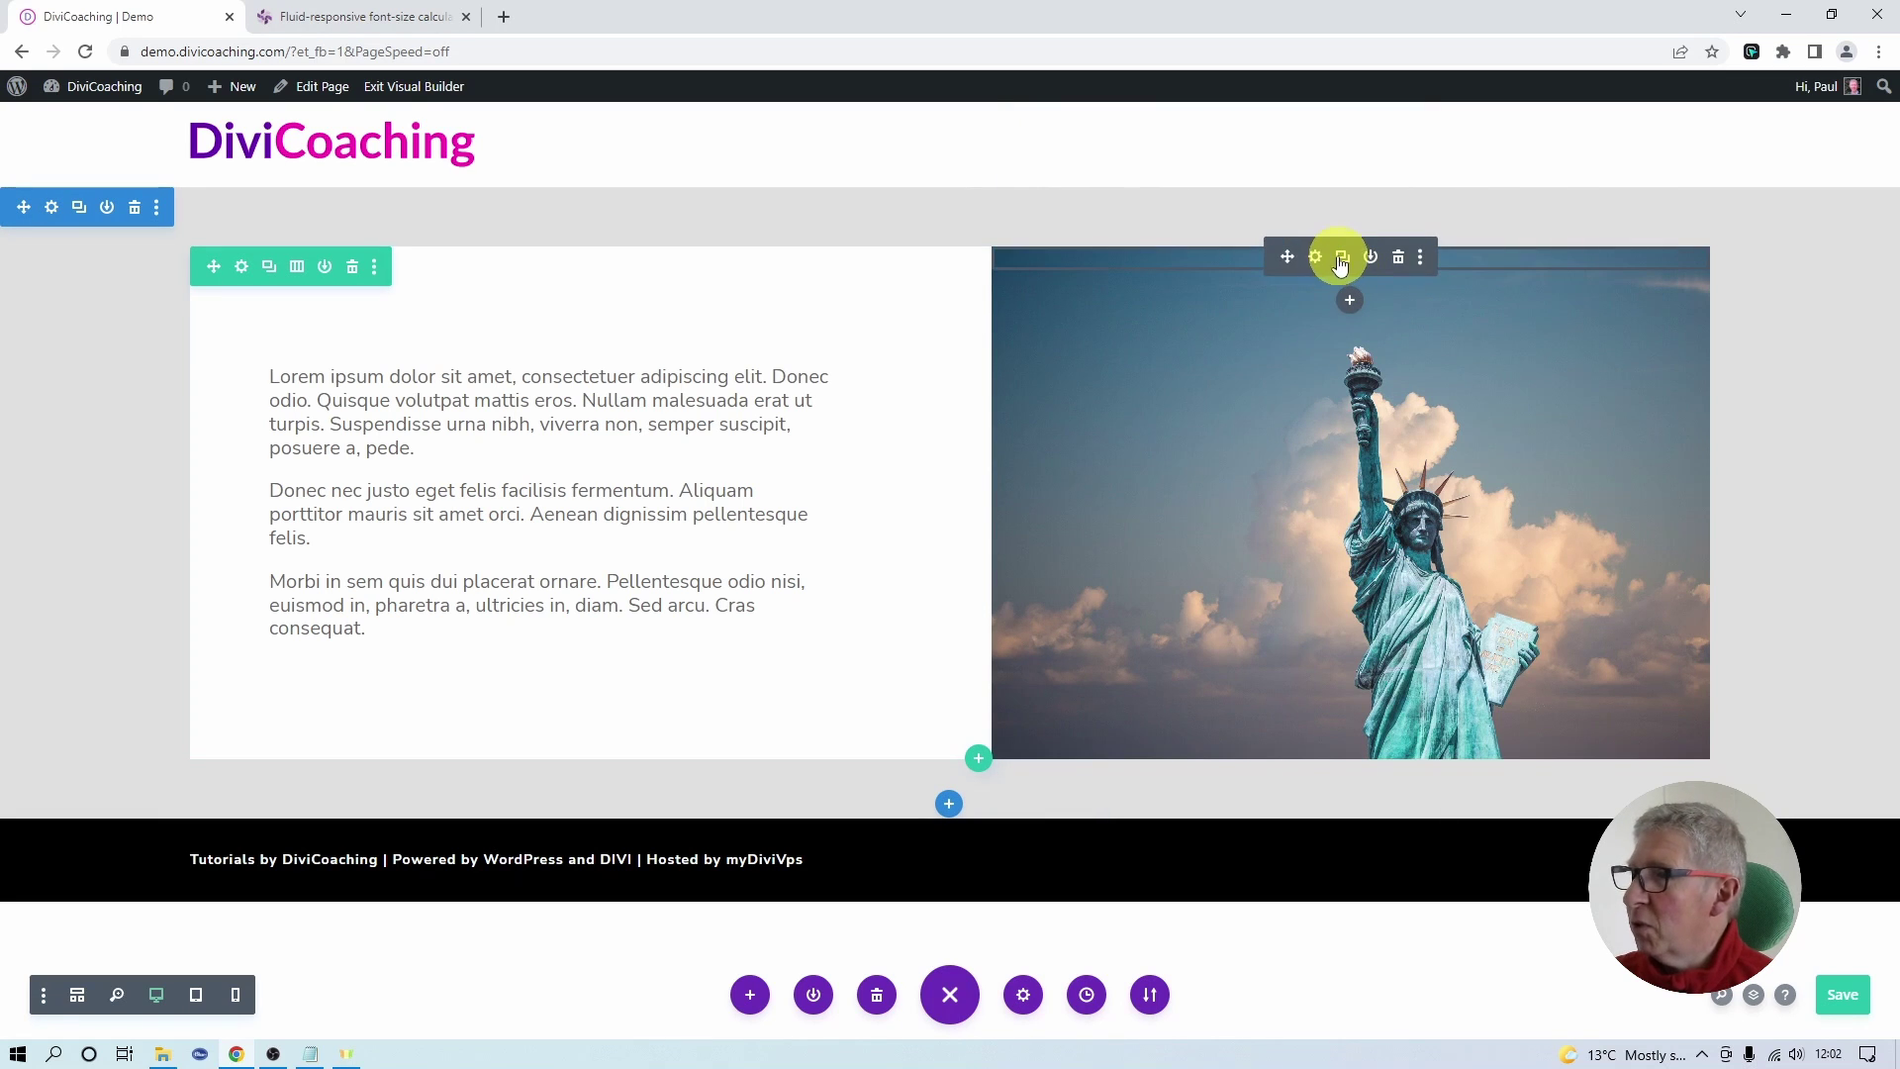
# Give the empty module about 422px top padding and preview the page at tablet width.
pyautogui.moveTo(1238, 258); pyautogui.dragTo(1314, 746)
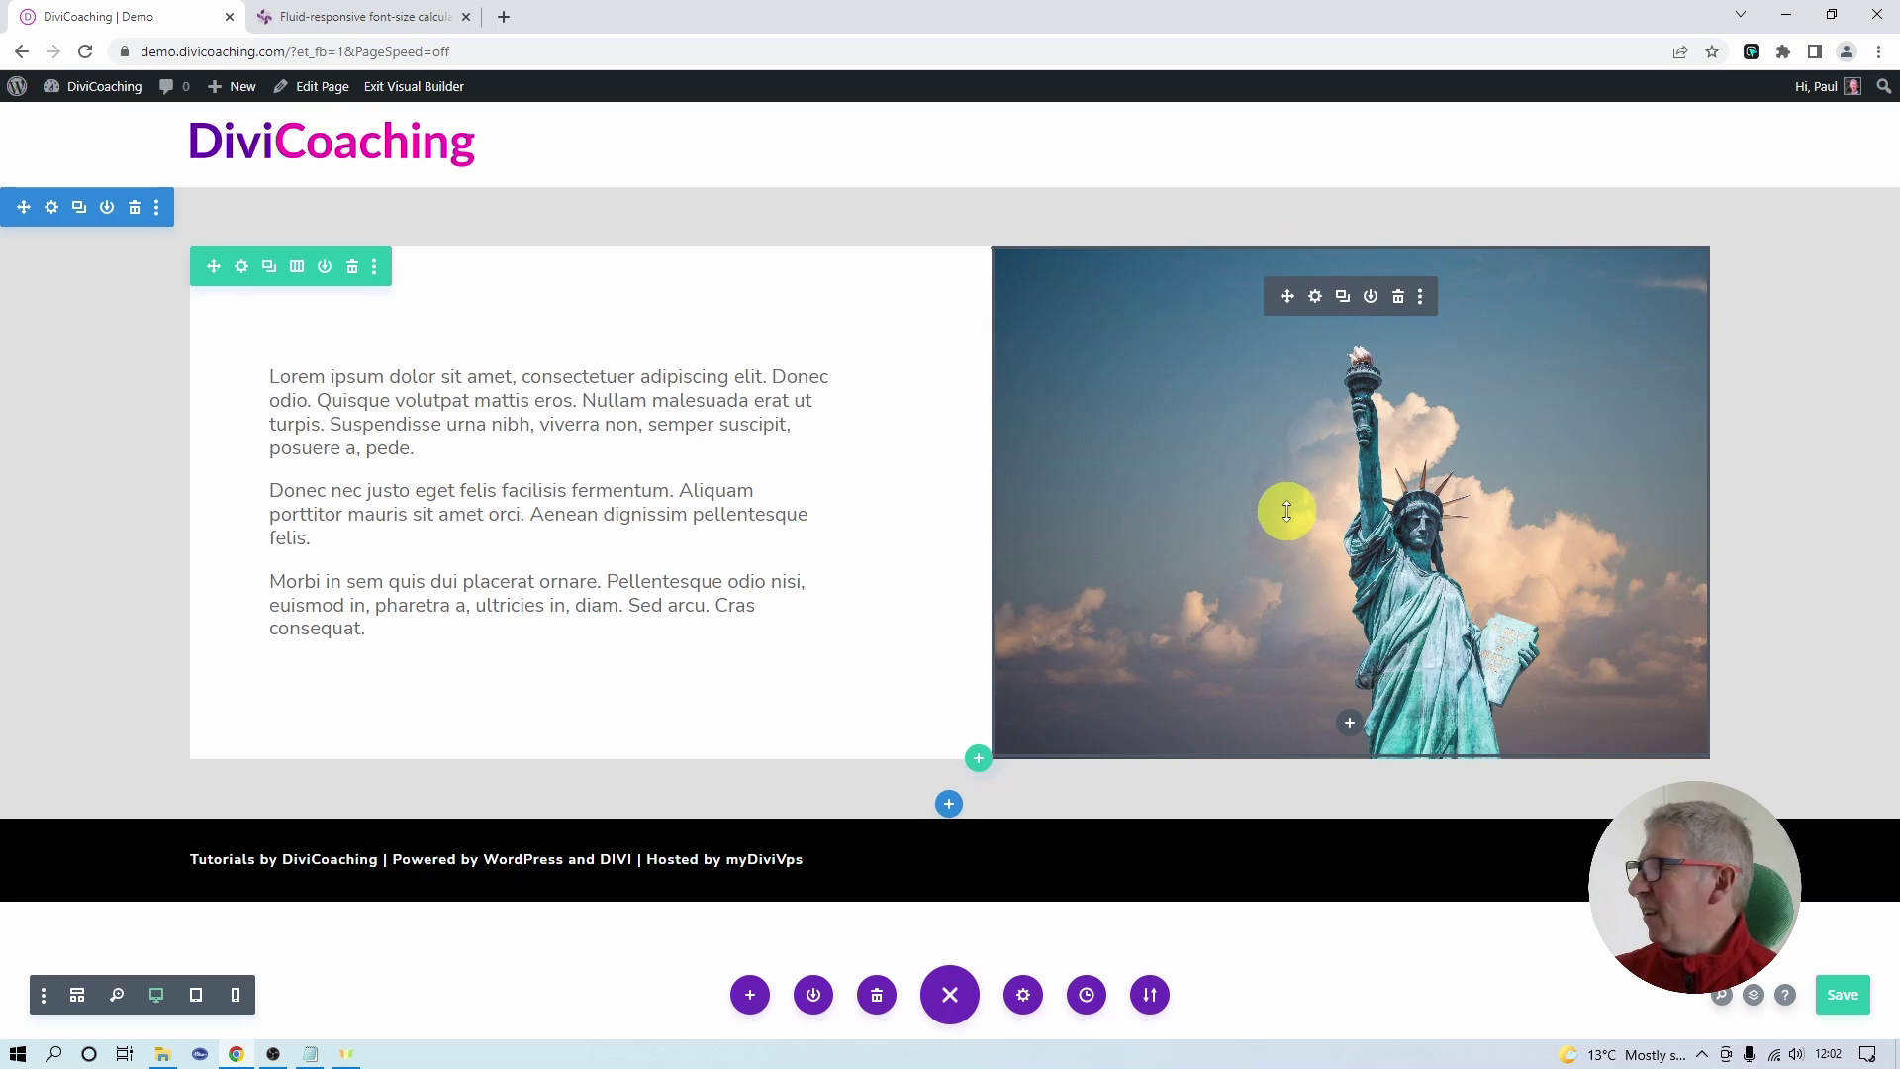
pyautogui.click(197, 998)
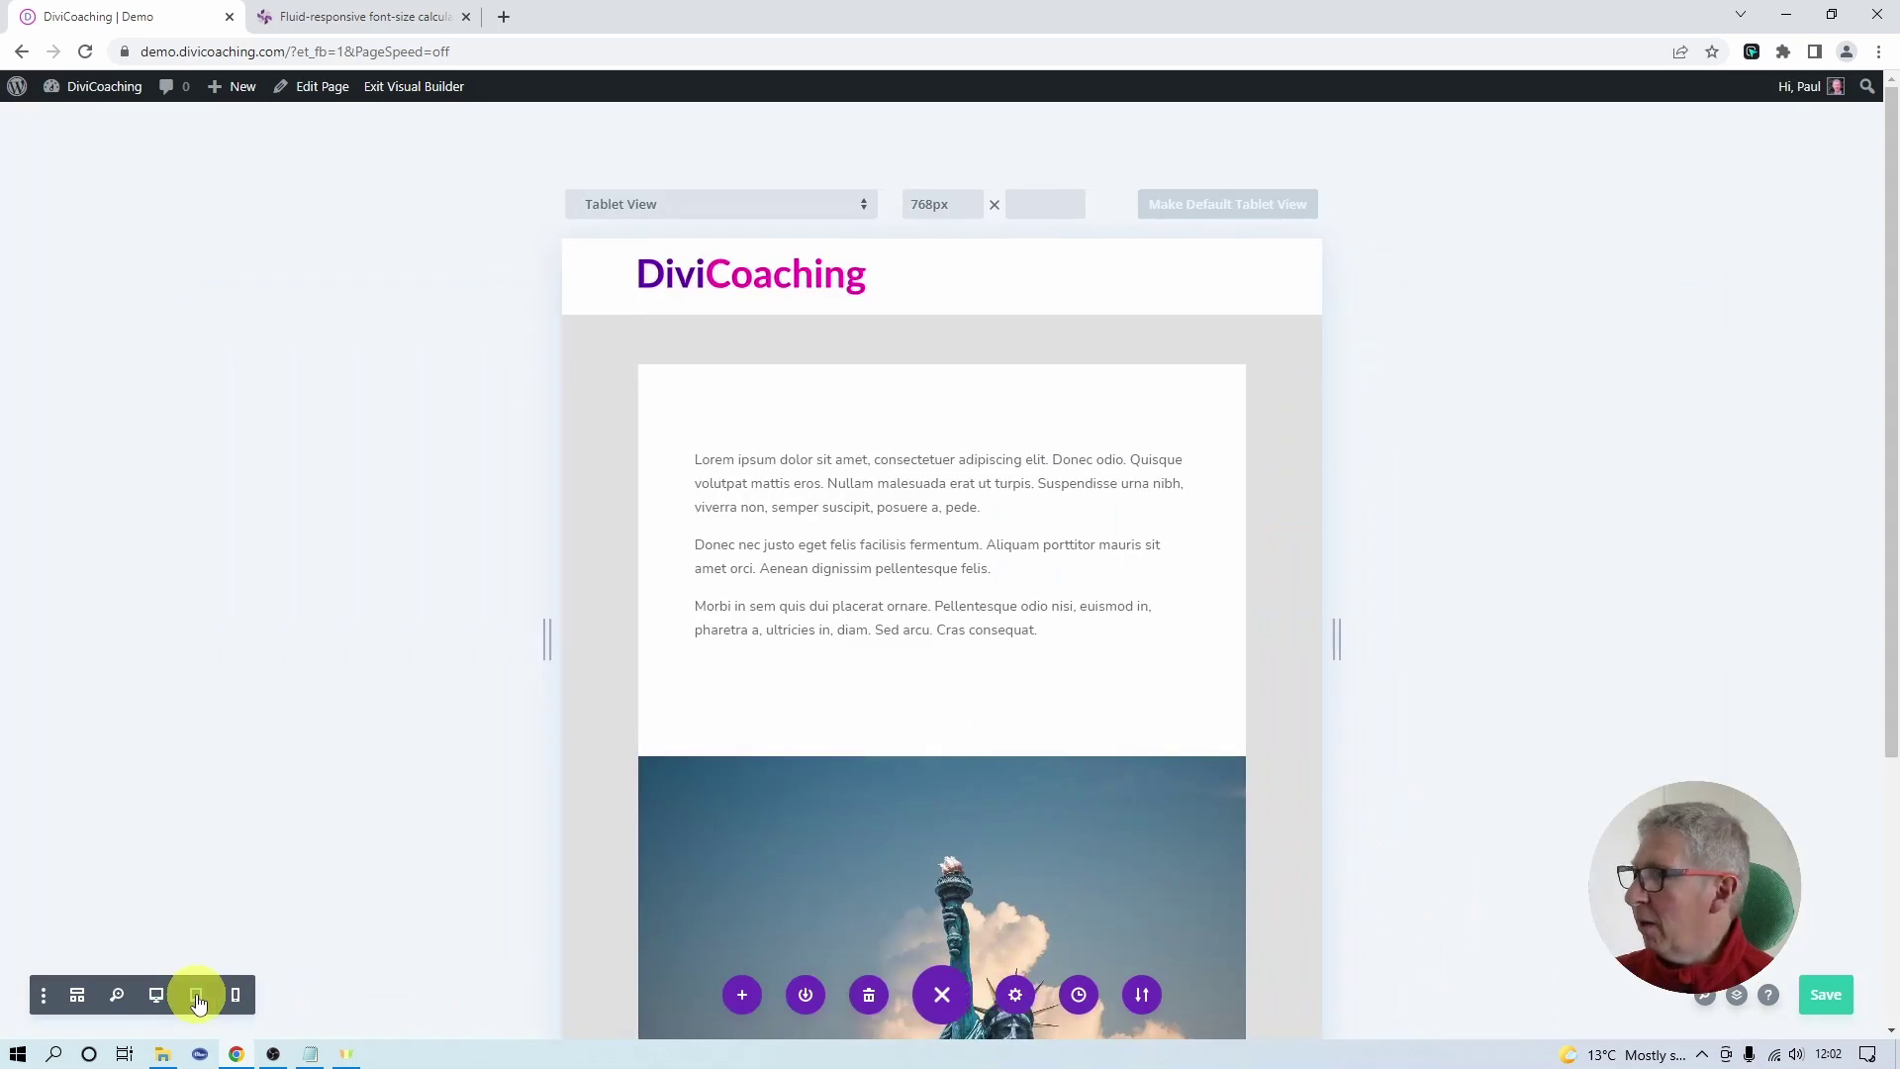
pyautogui.scroll(-5, 342, 820)
pyautogui.scroll(3, 347, 824)
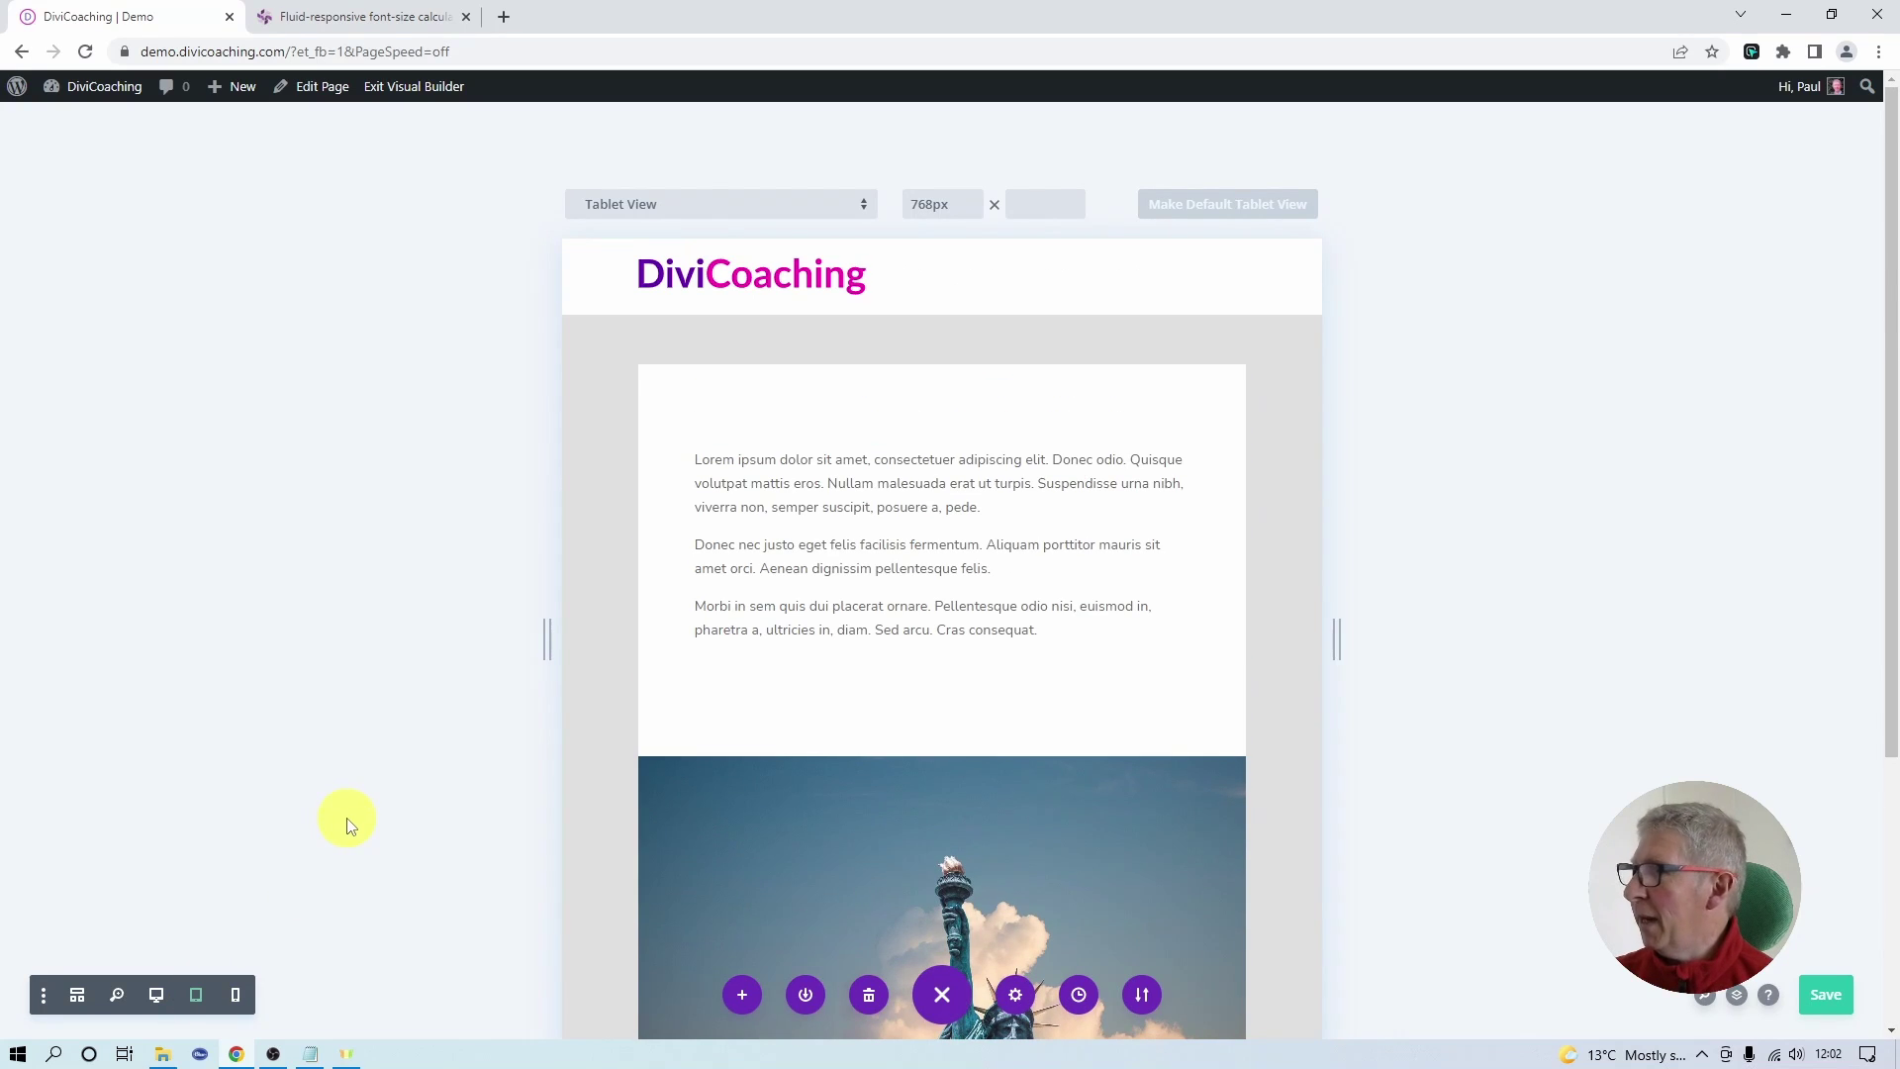
# Switch the builder preview from tablet back to Desktop View.
pyautogui.click(156, 994)
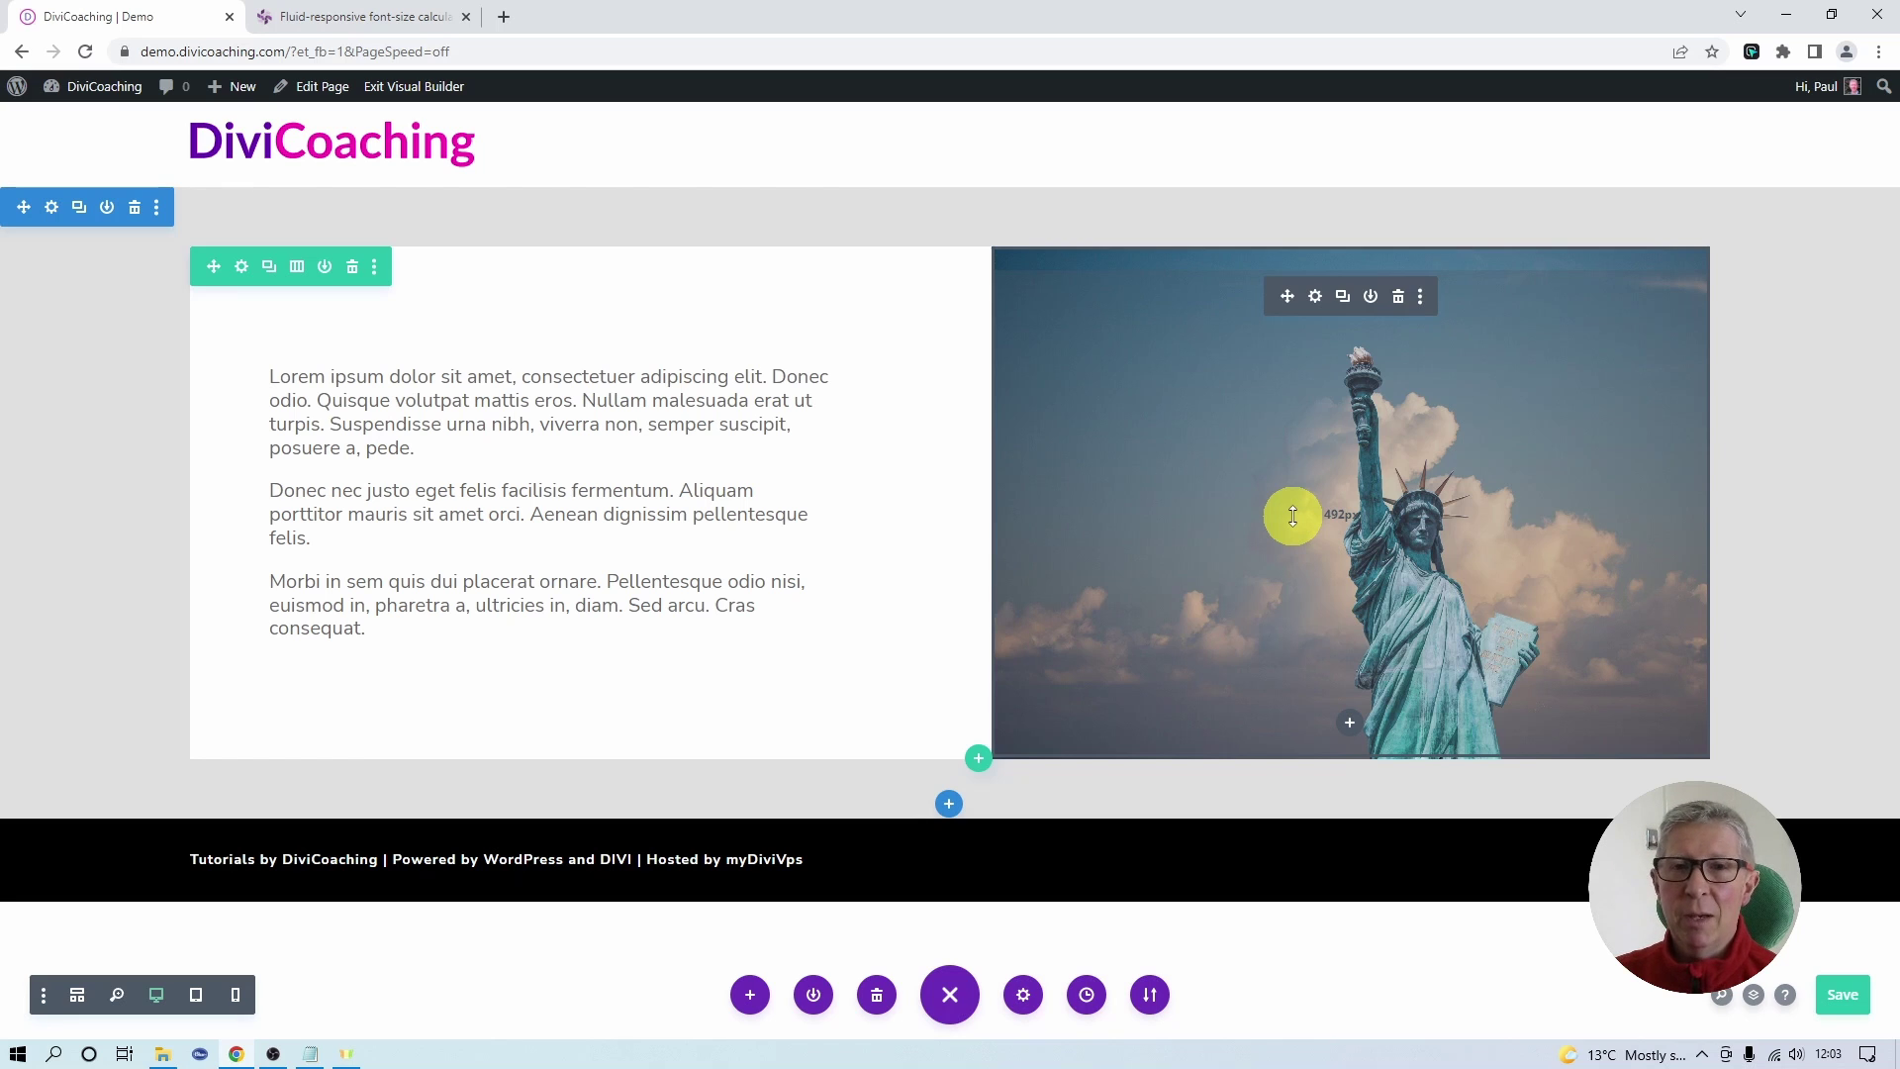
# Remove the background image from the row's right column.
pyautogui.click(242, 267)
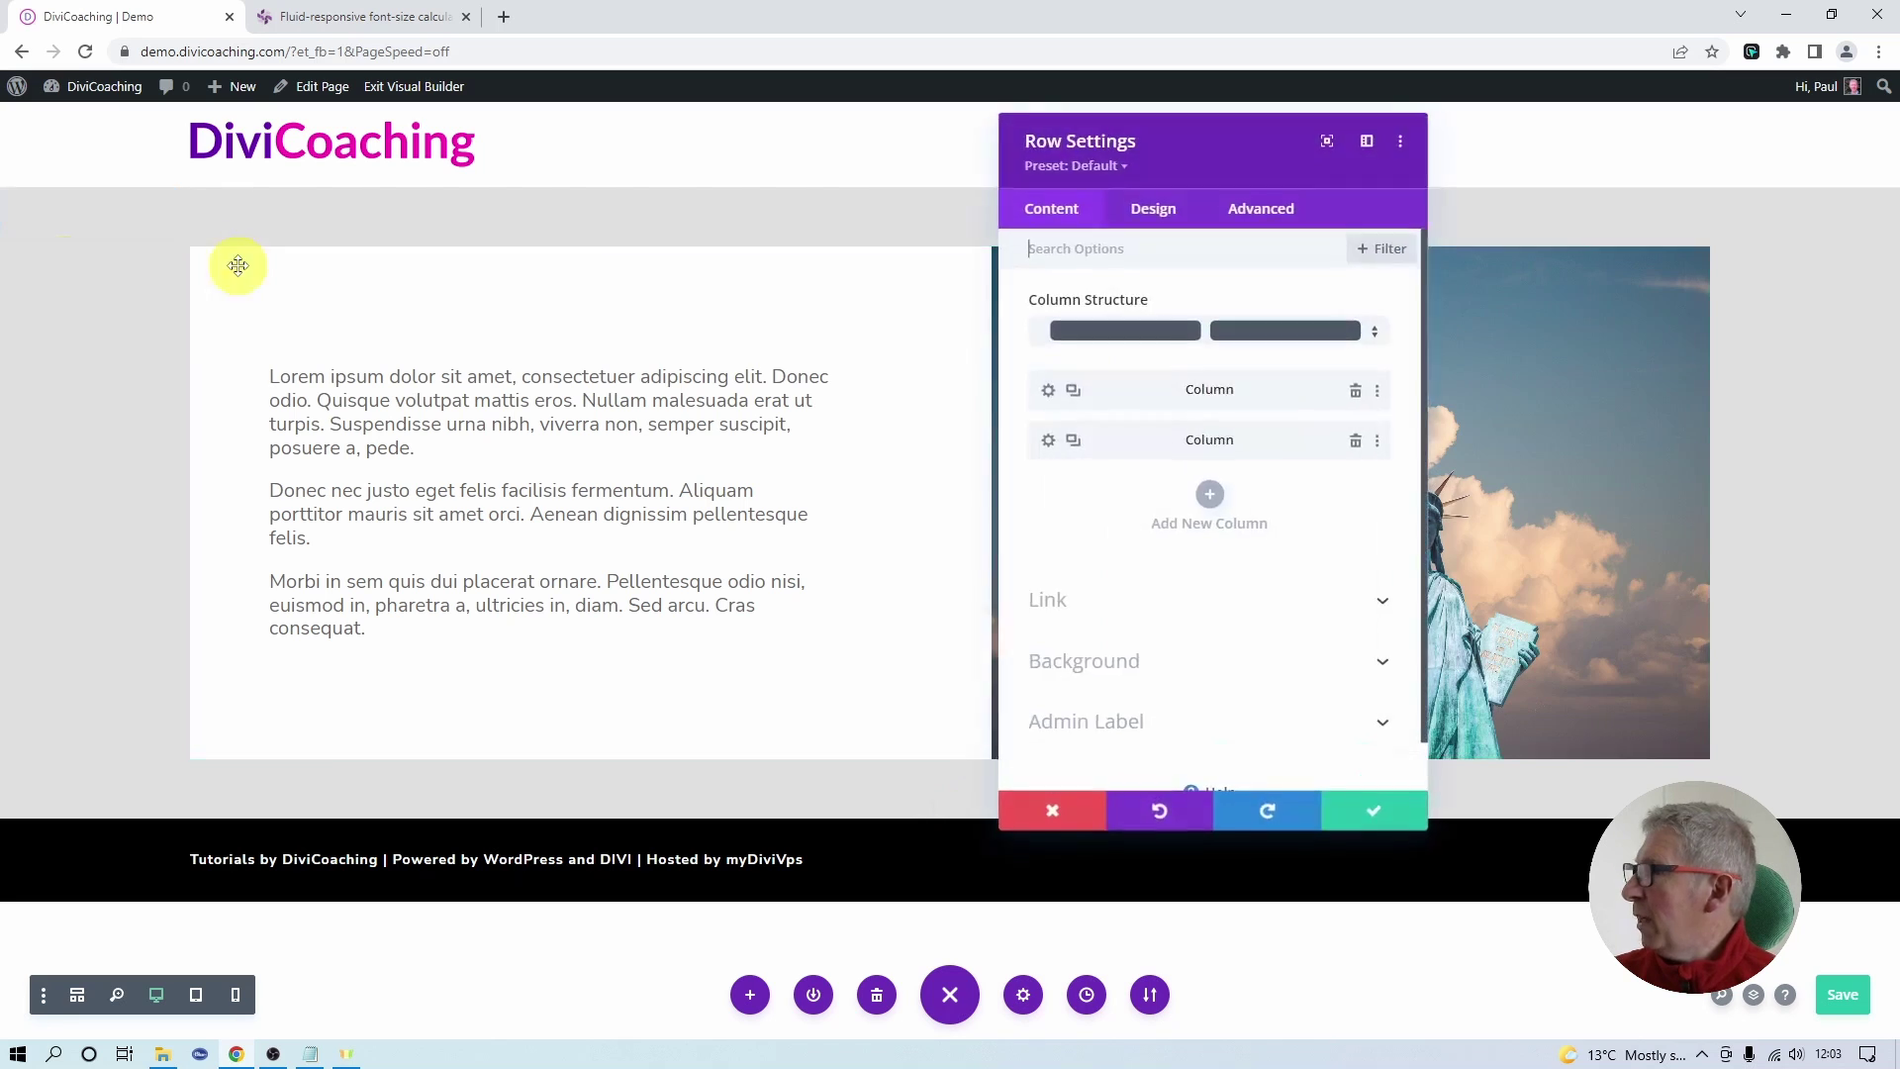
pyautogui.click(1049, 450)
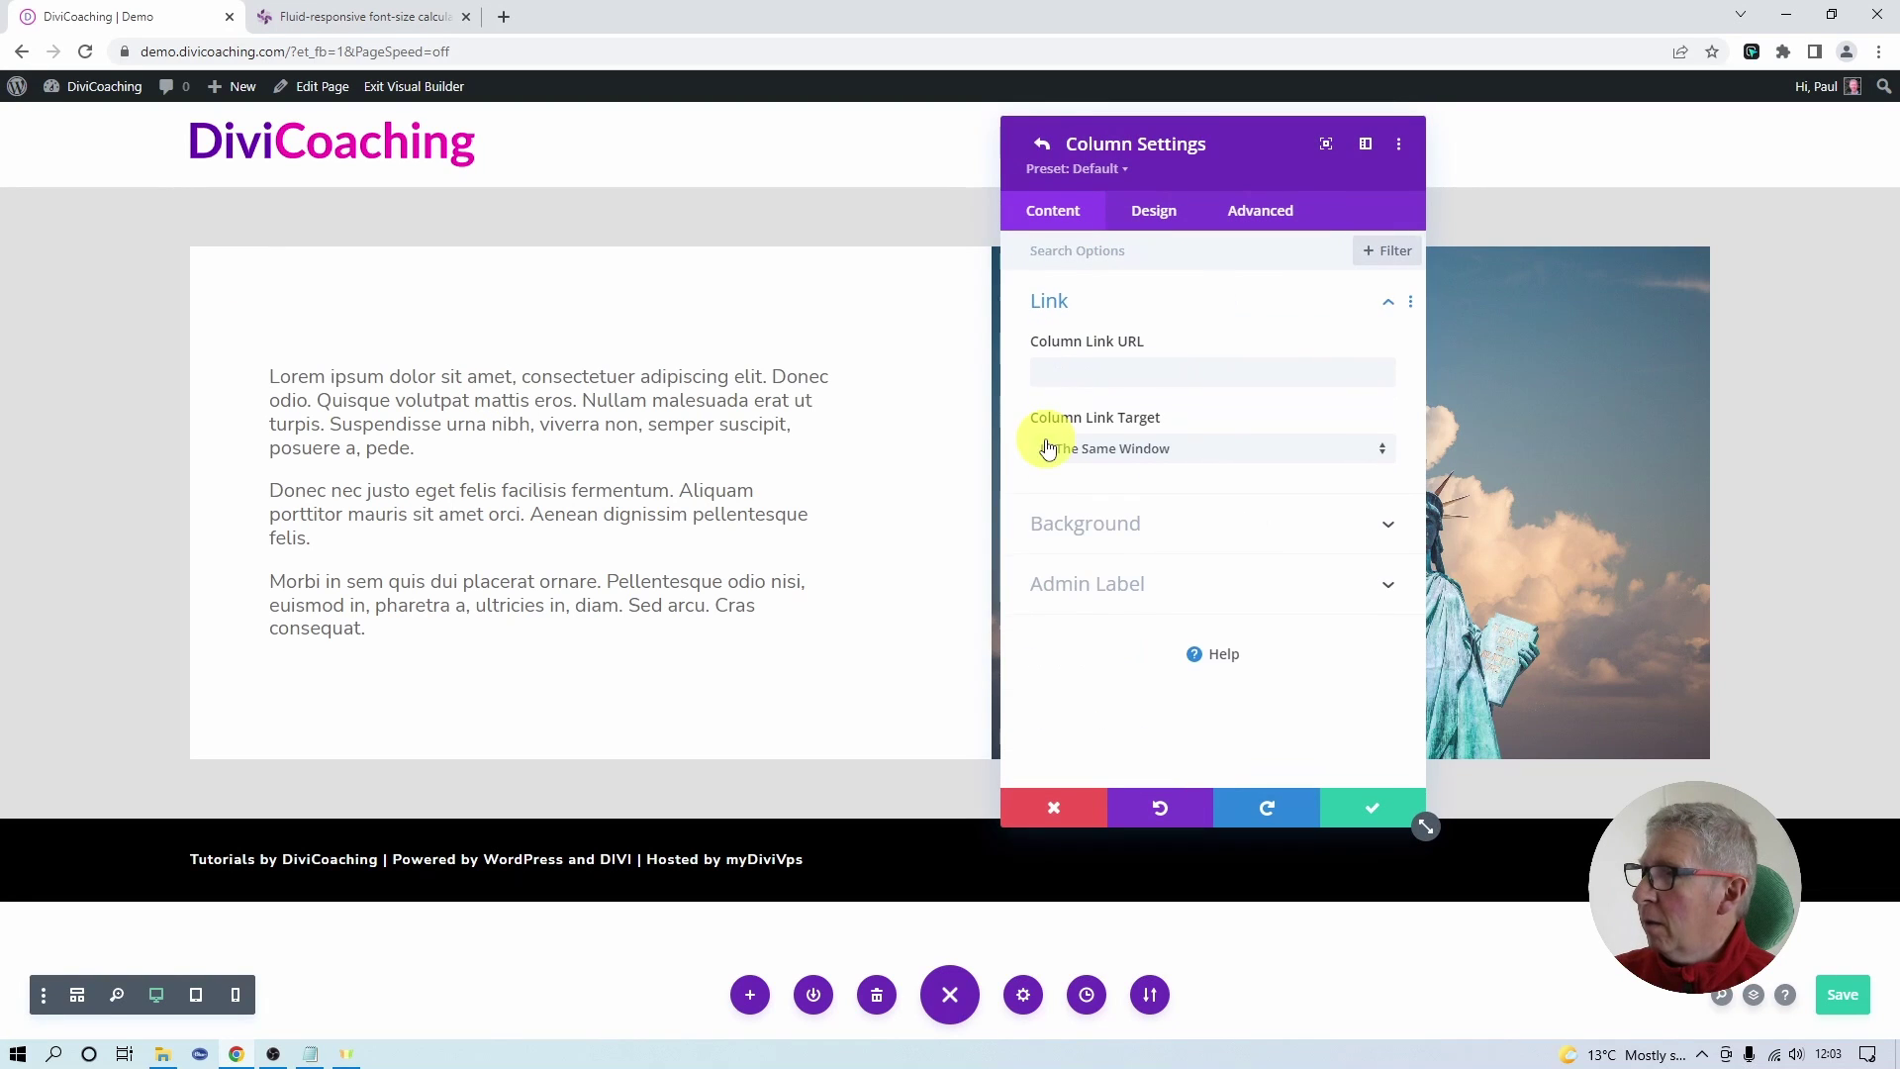
pyautogui.click(1082, 521)
pyautogui.click(1179, 339)
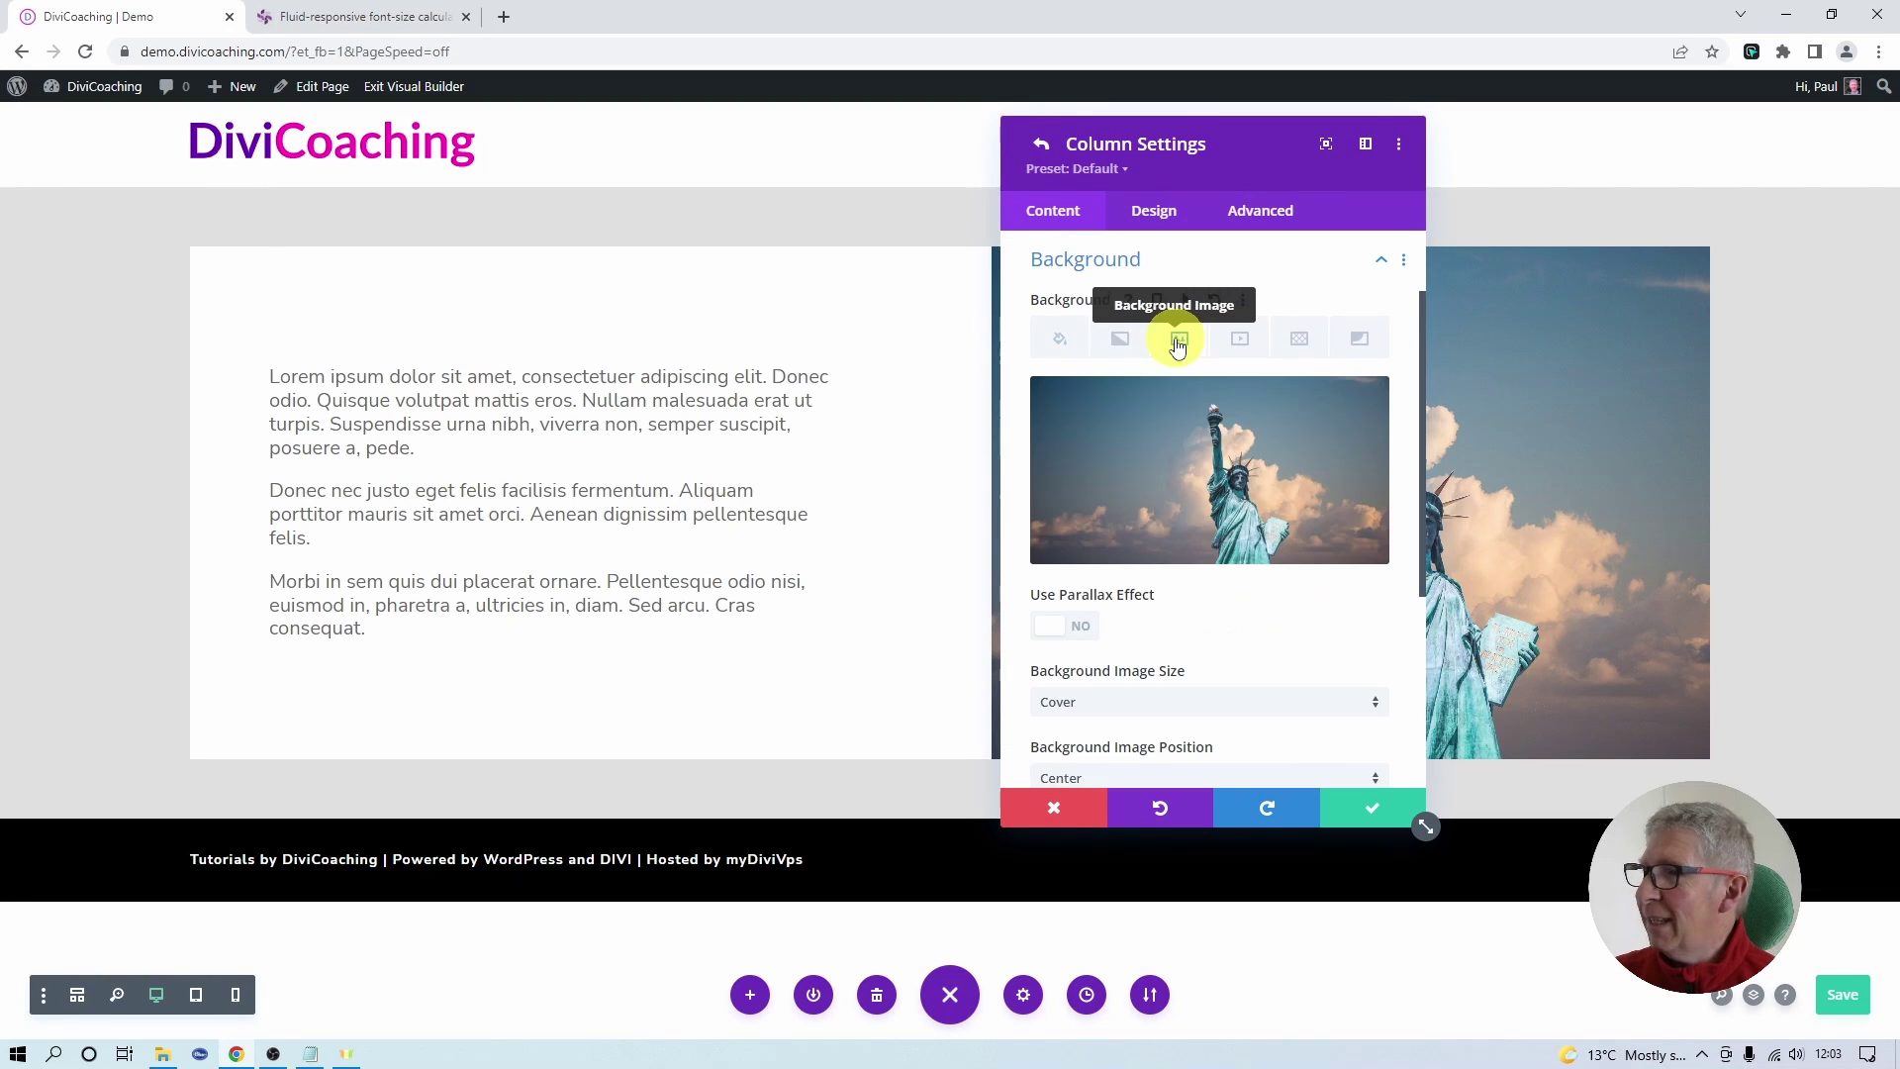
pyautogui.click(1331, 406)
pyautogui.press('Escape')
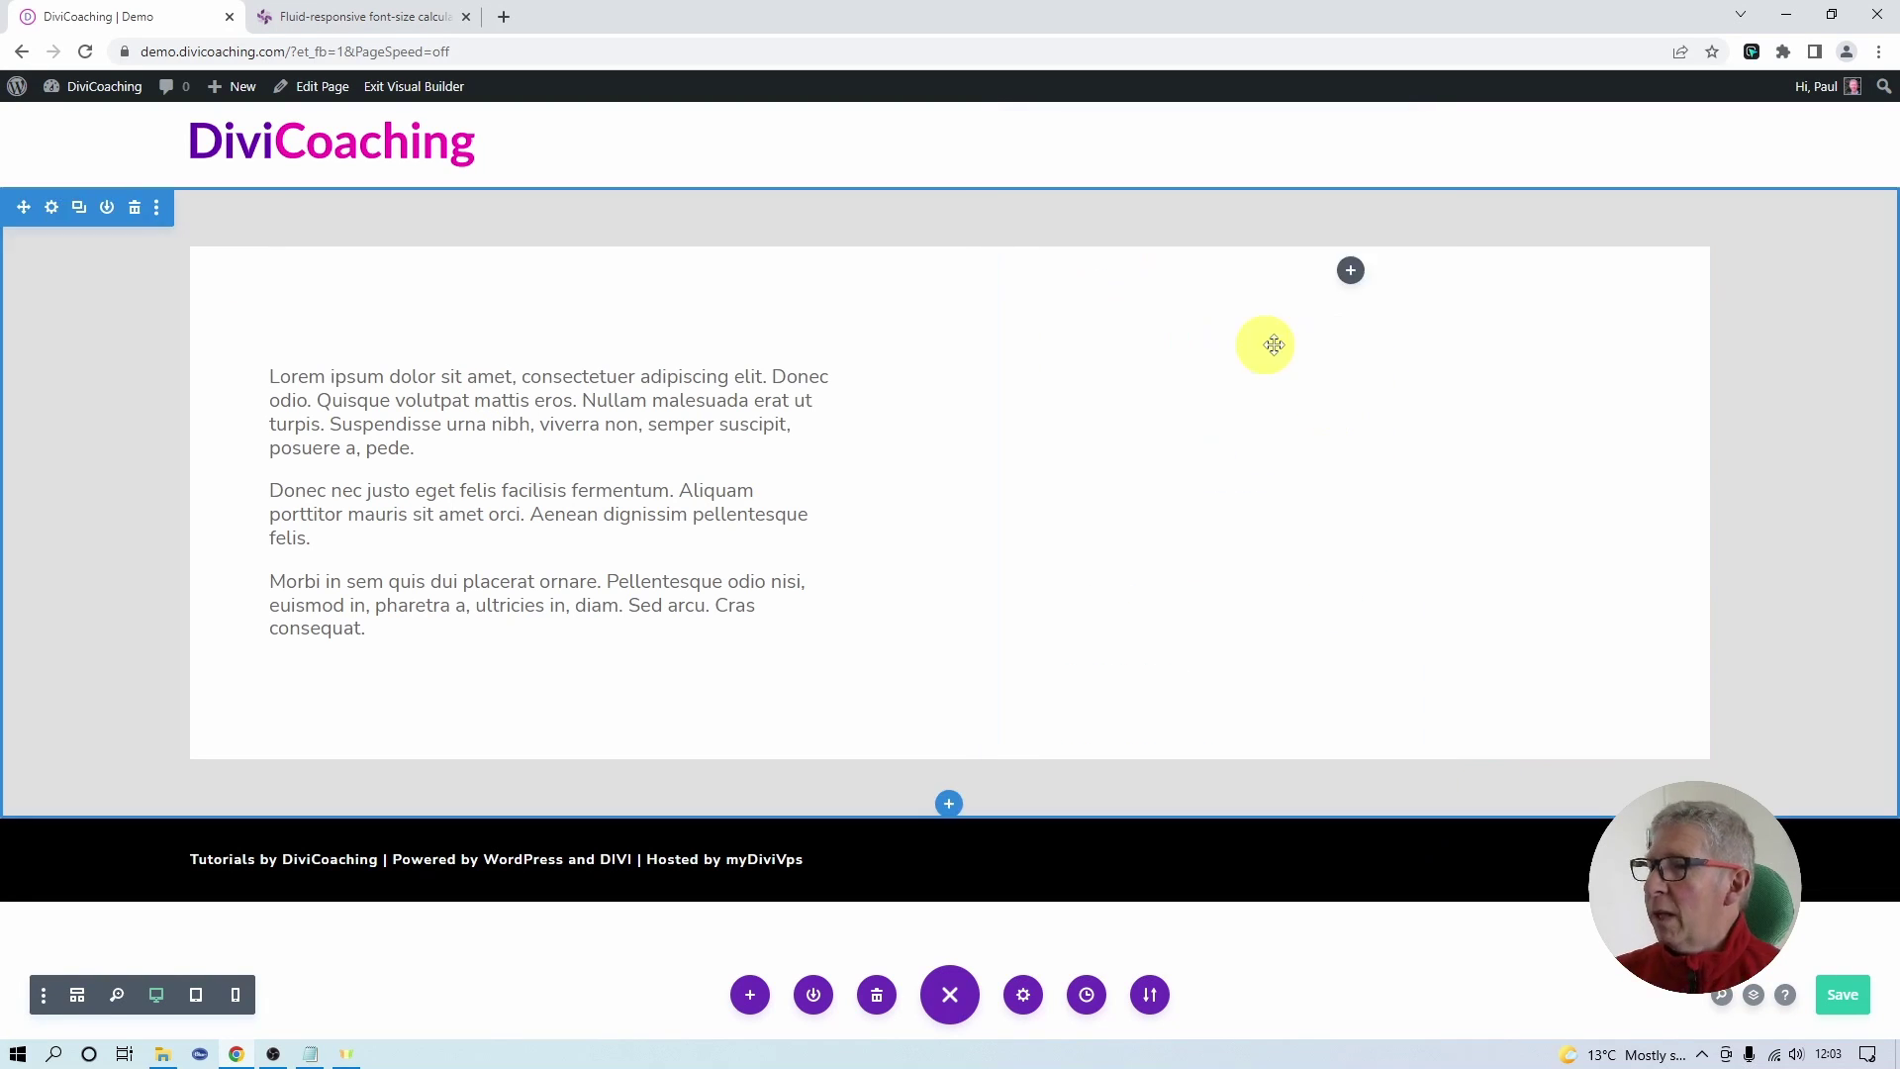
# Insert an Image module in the right column using the Statue of Liberty photo.
pyautogui.click(1352, 273)
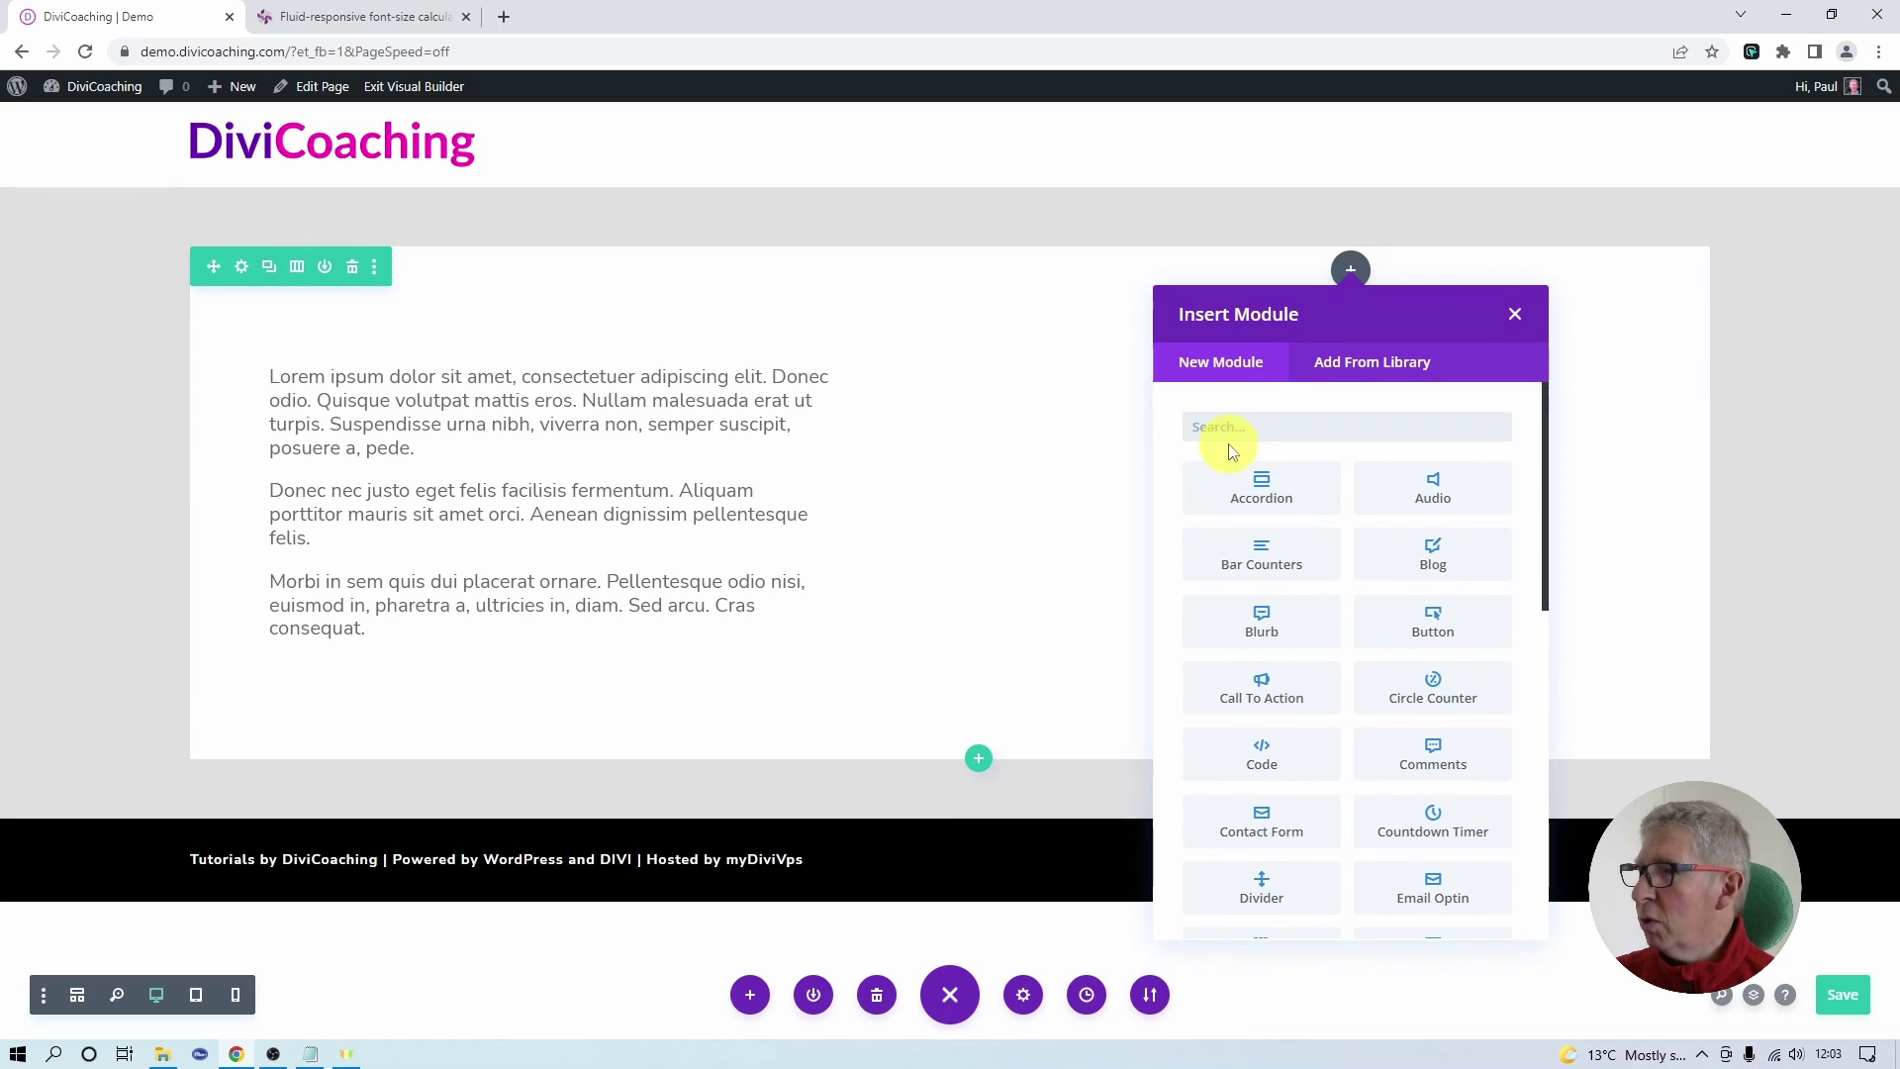
pyautogui.write('image')
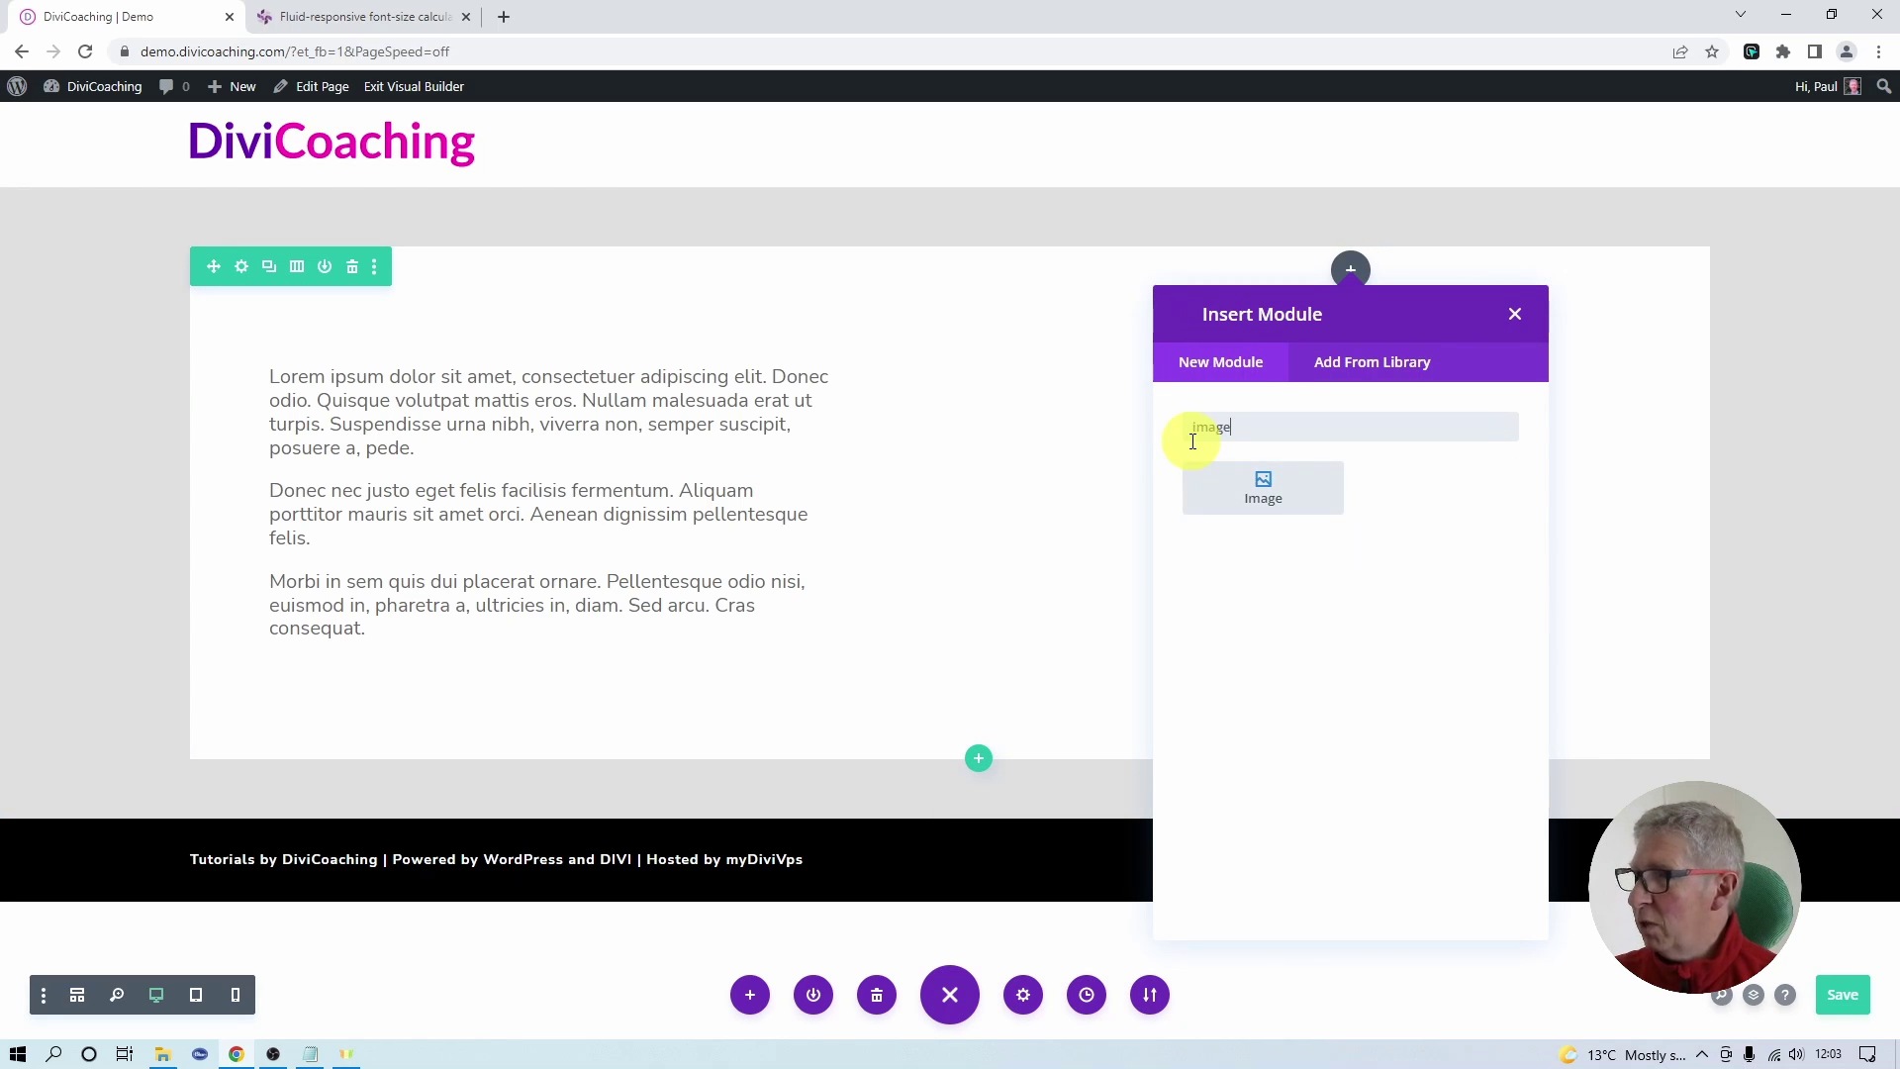
pyautogui.click(1264, 482)
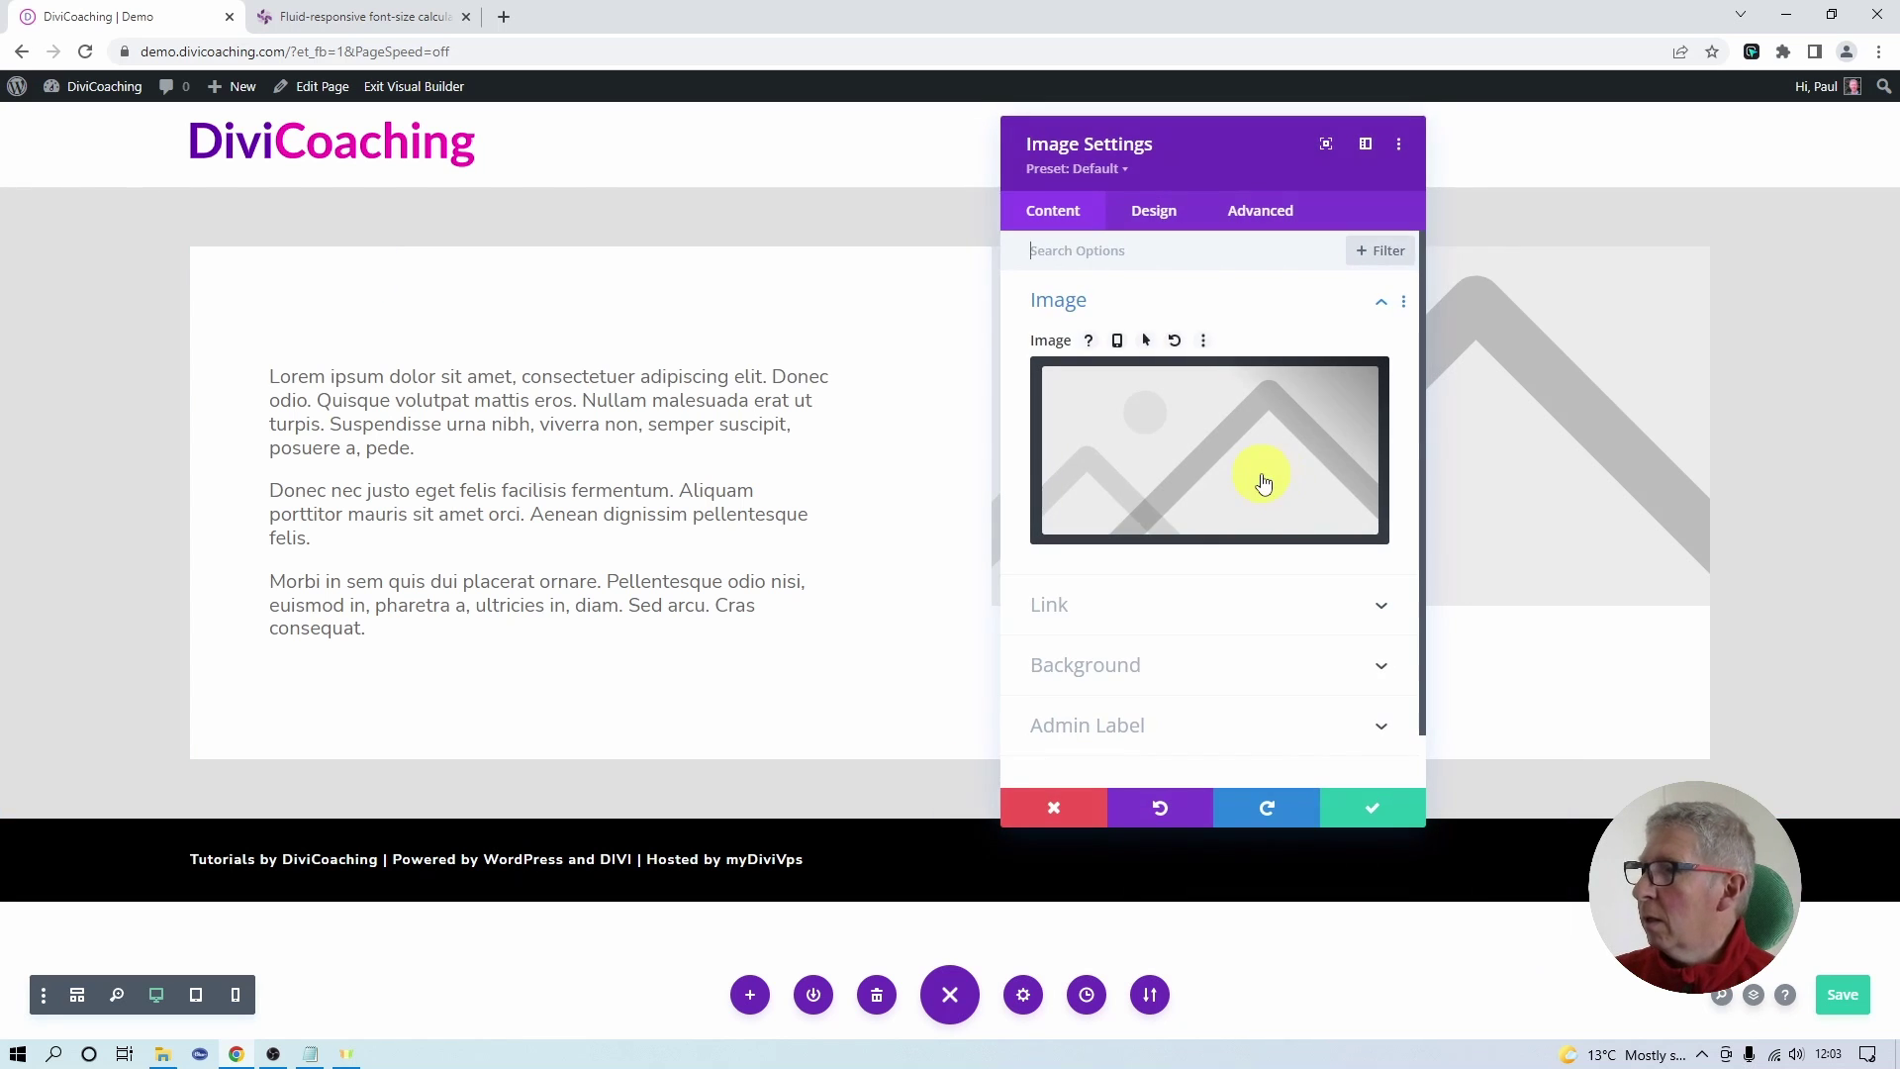
pyautogui.click(1201, 429)
pyautogui.click(524, 343)
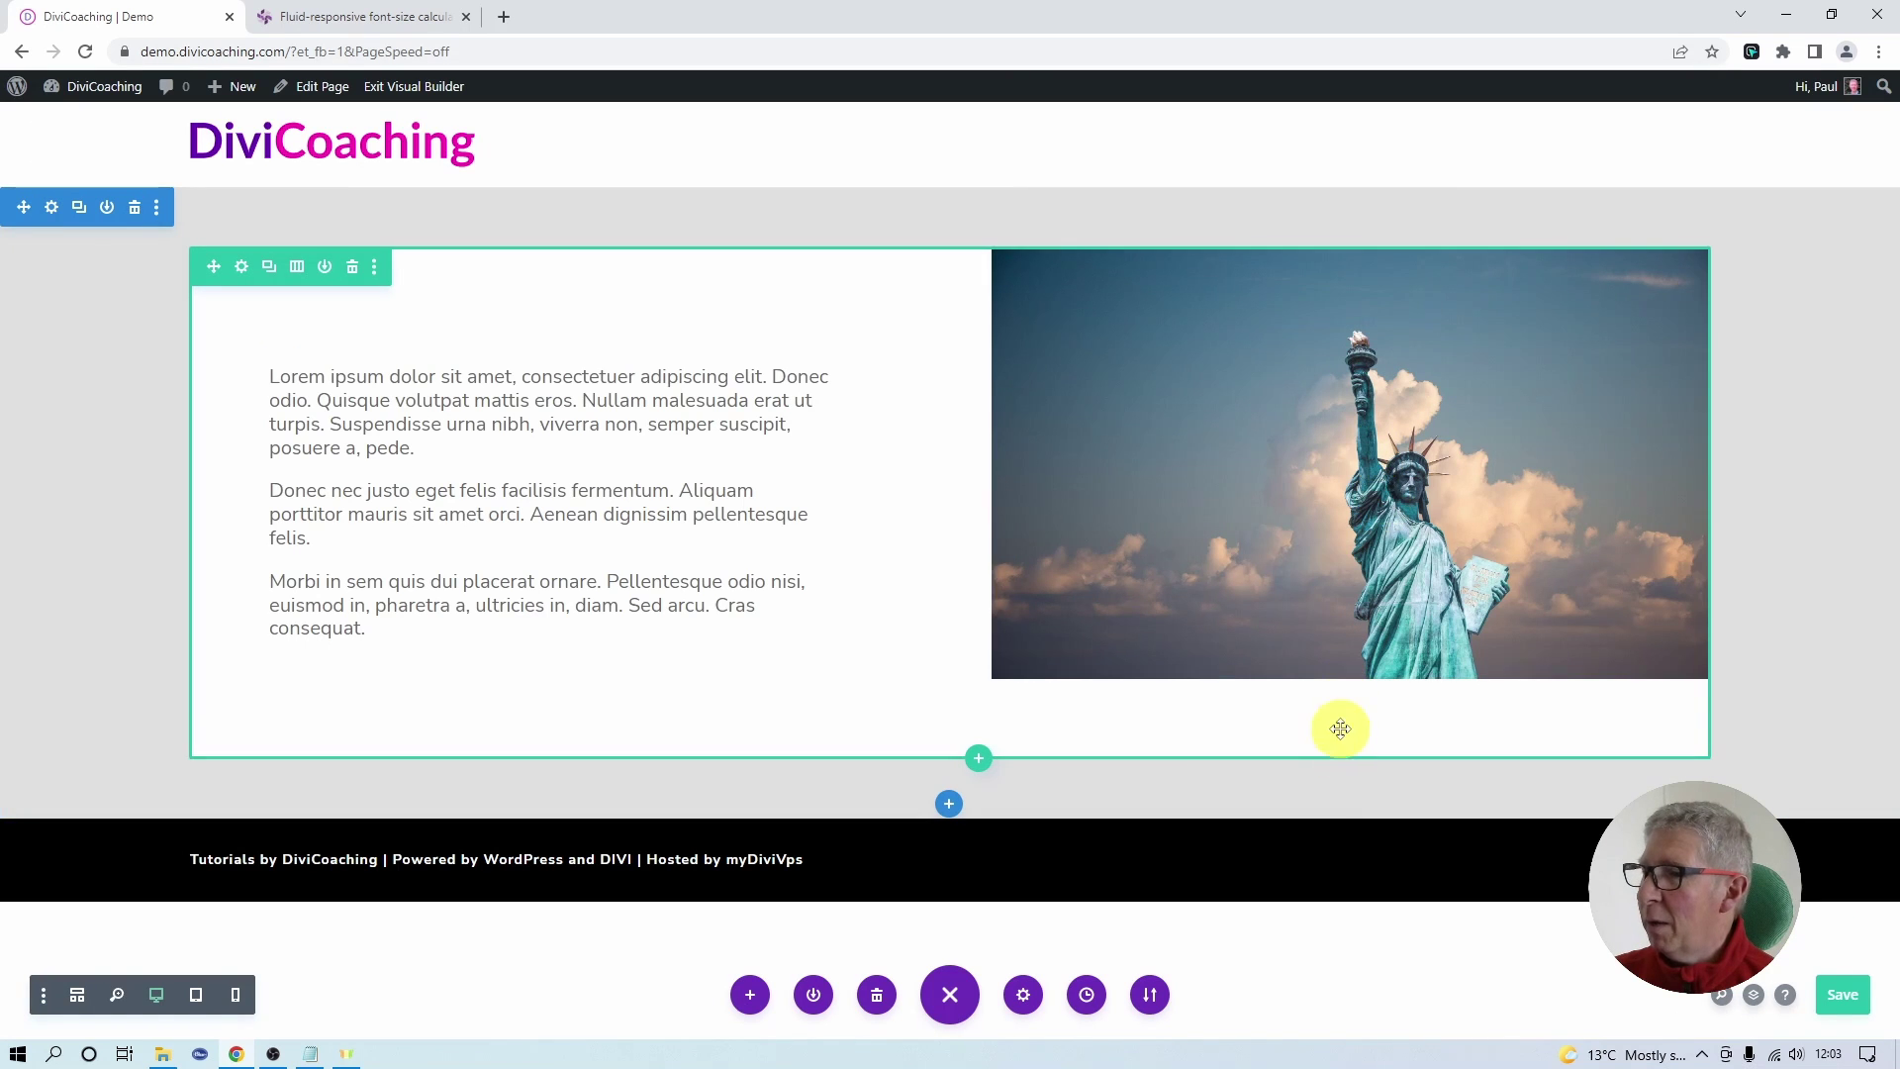
# Enter dc-image-fill as the statue Image module's CSS Class under Advanced and save.
pyautogui.moveTo(1302, 512)
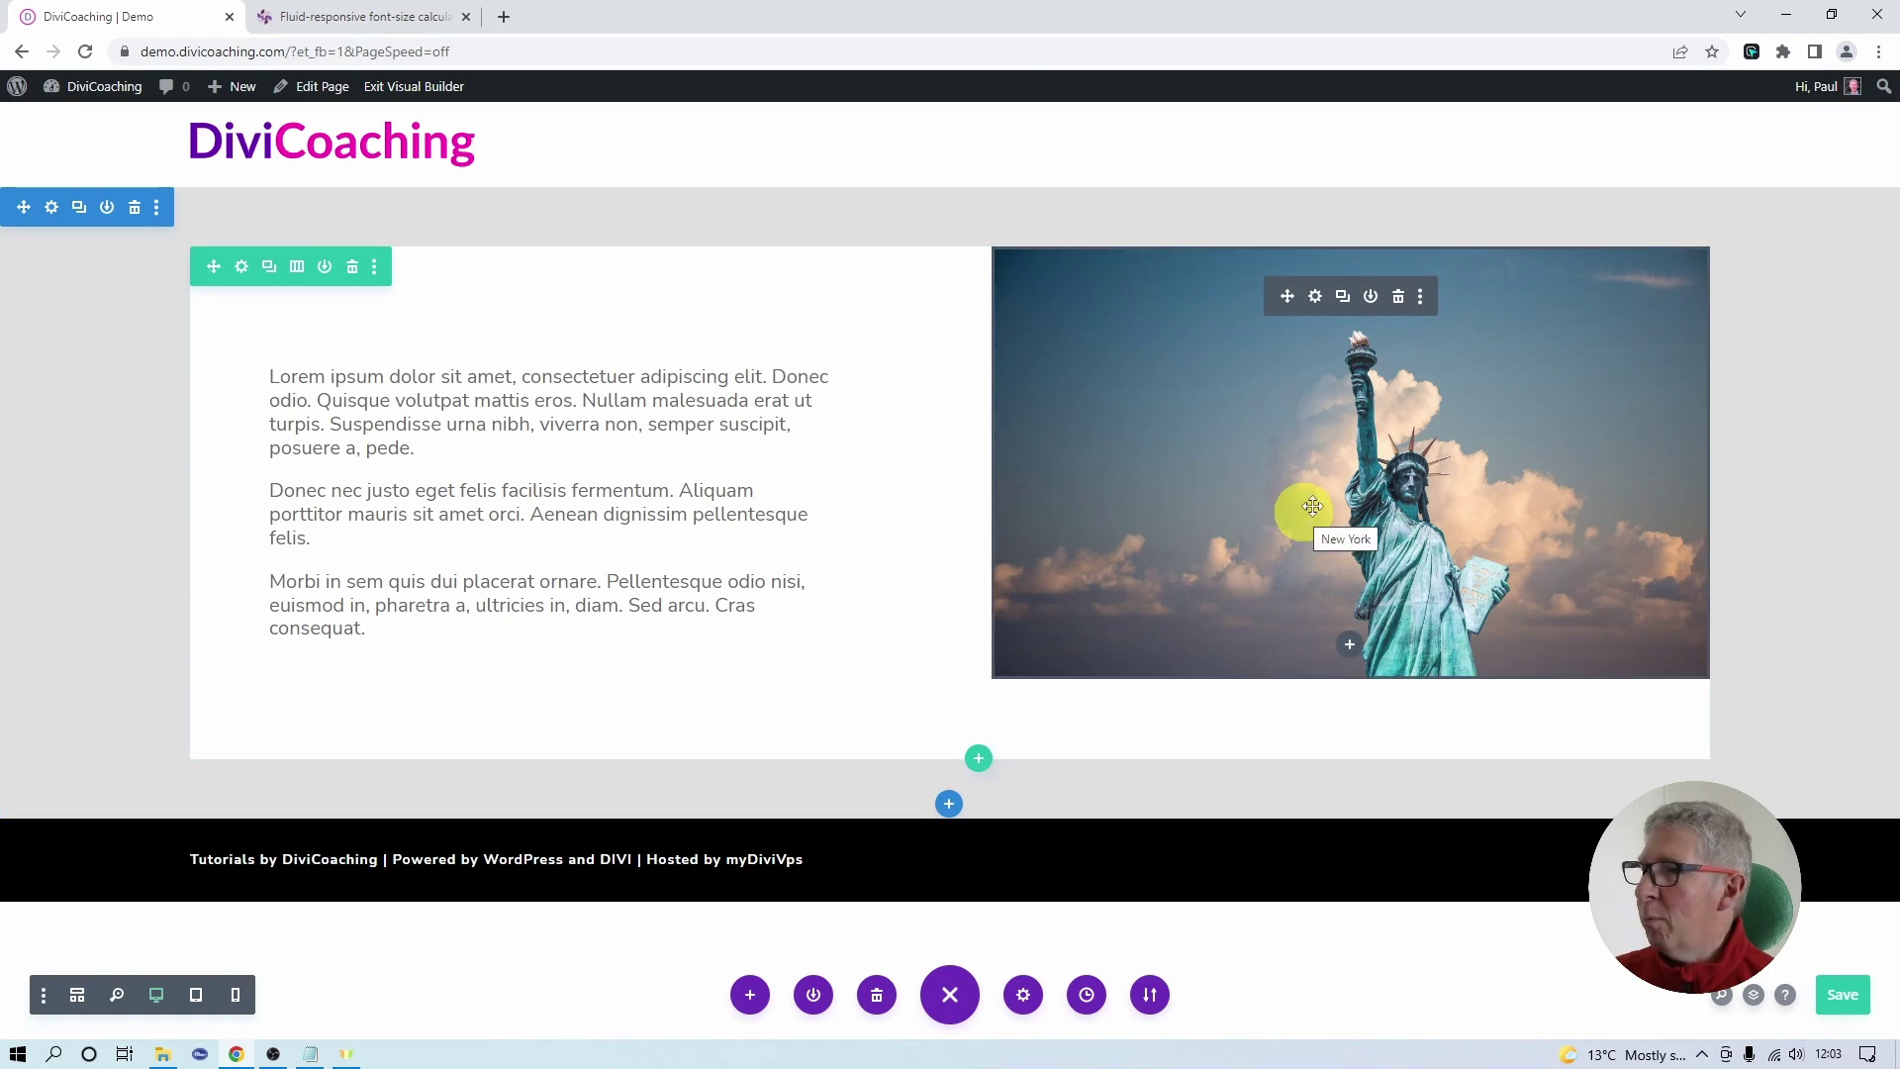
pyautogui.click(1315, 297)
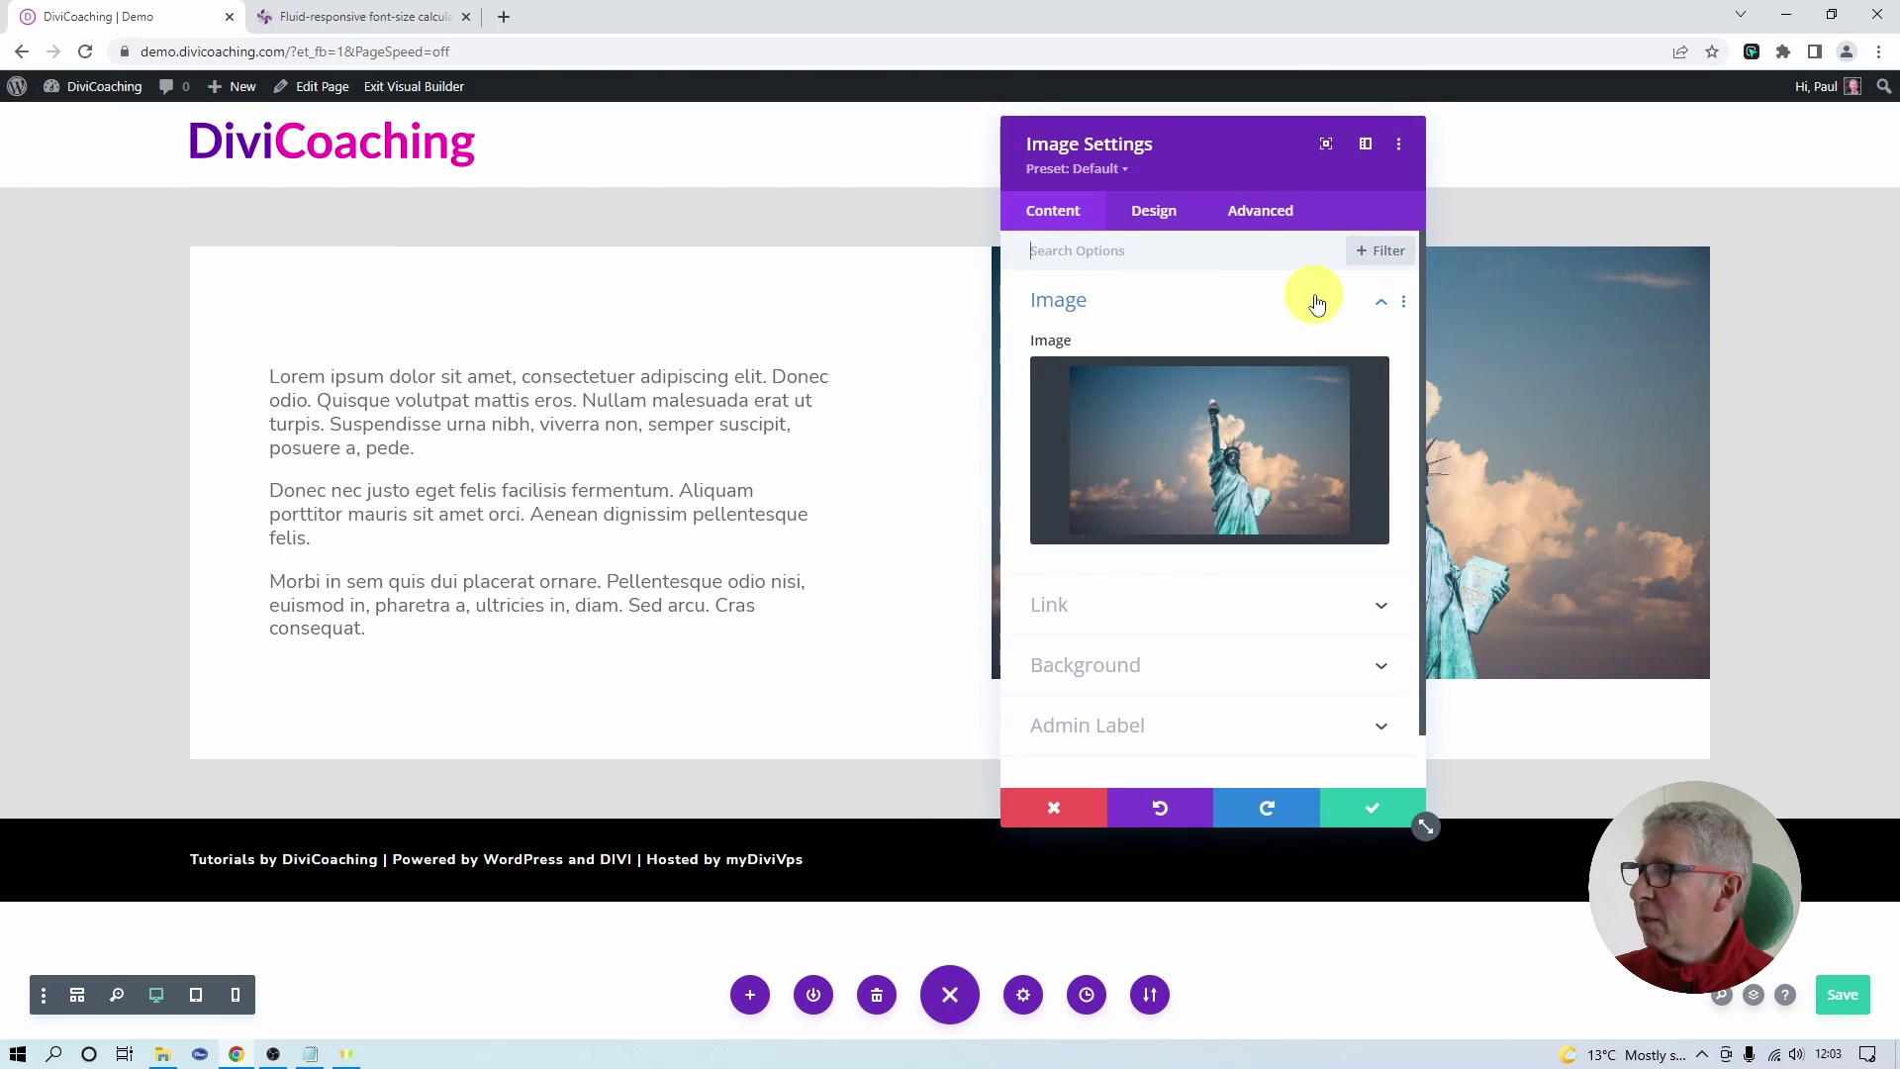
pyautogui.click(1254, 218)
pyautogui.click(1074, 297)
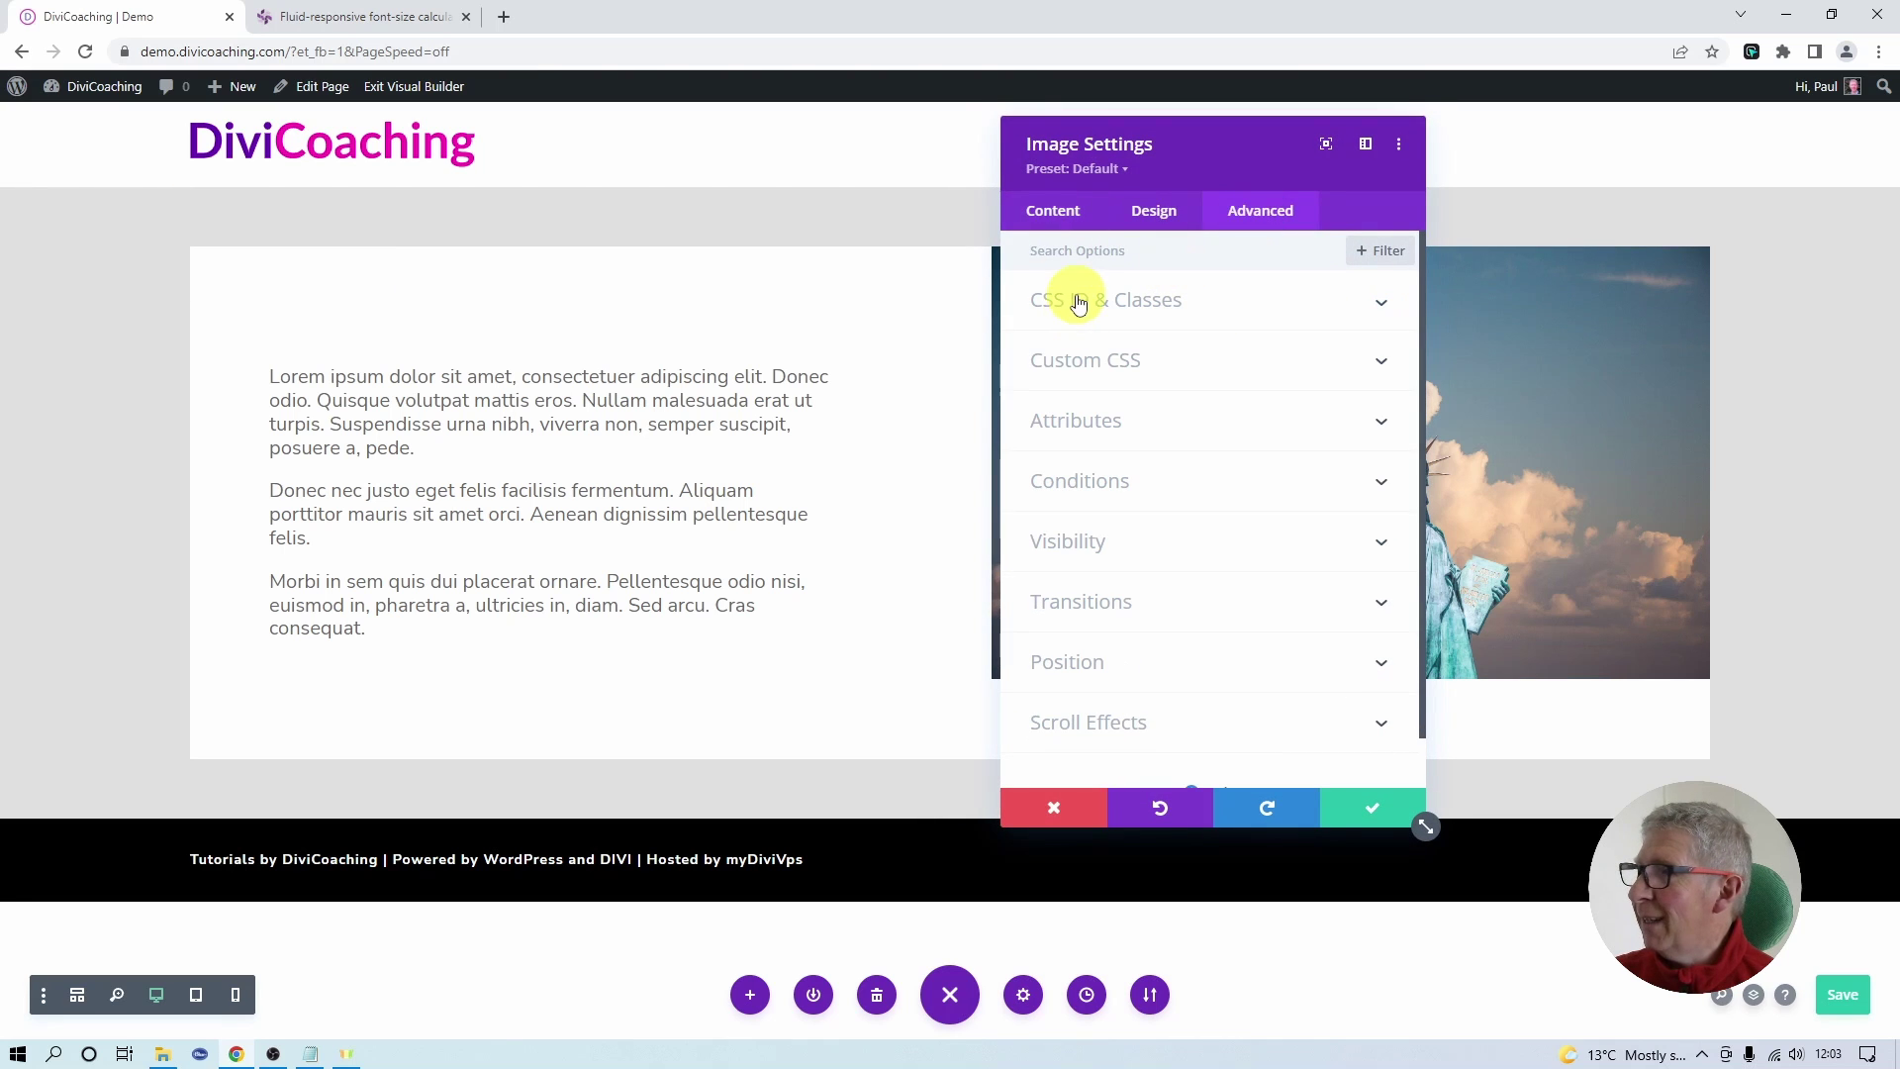
pyautogui.click(1063, 374)
pyautogui.click(1087, 445)
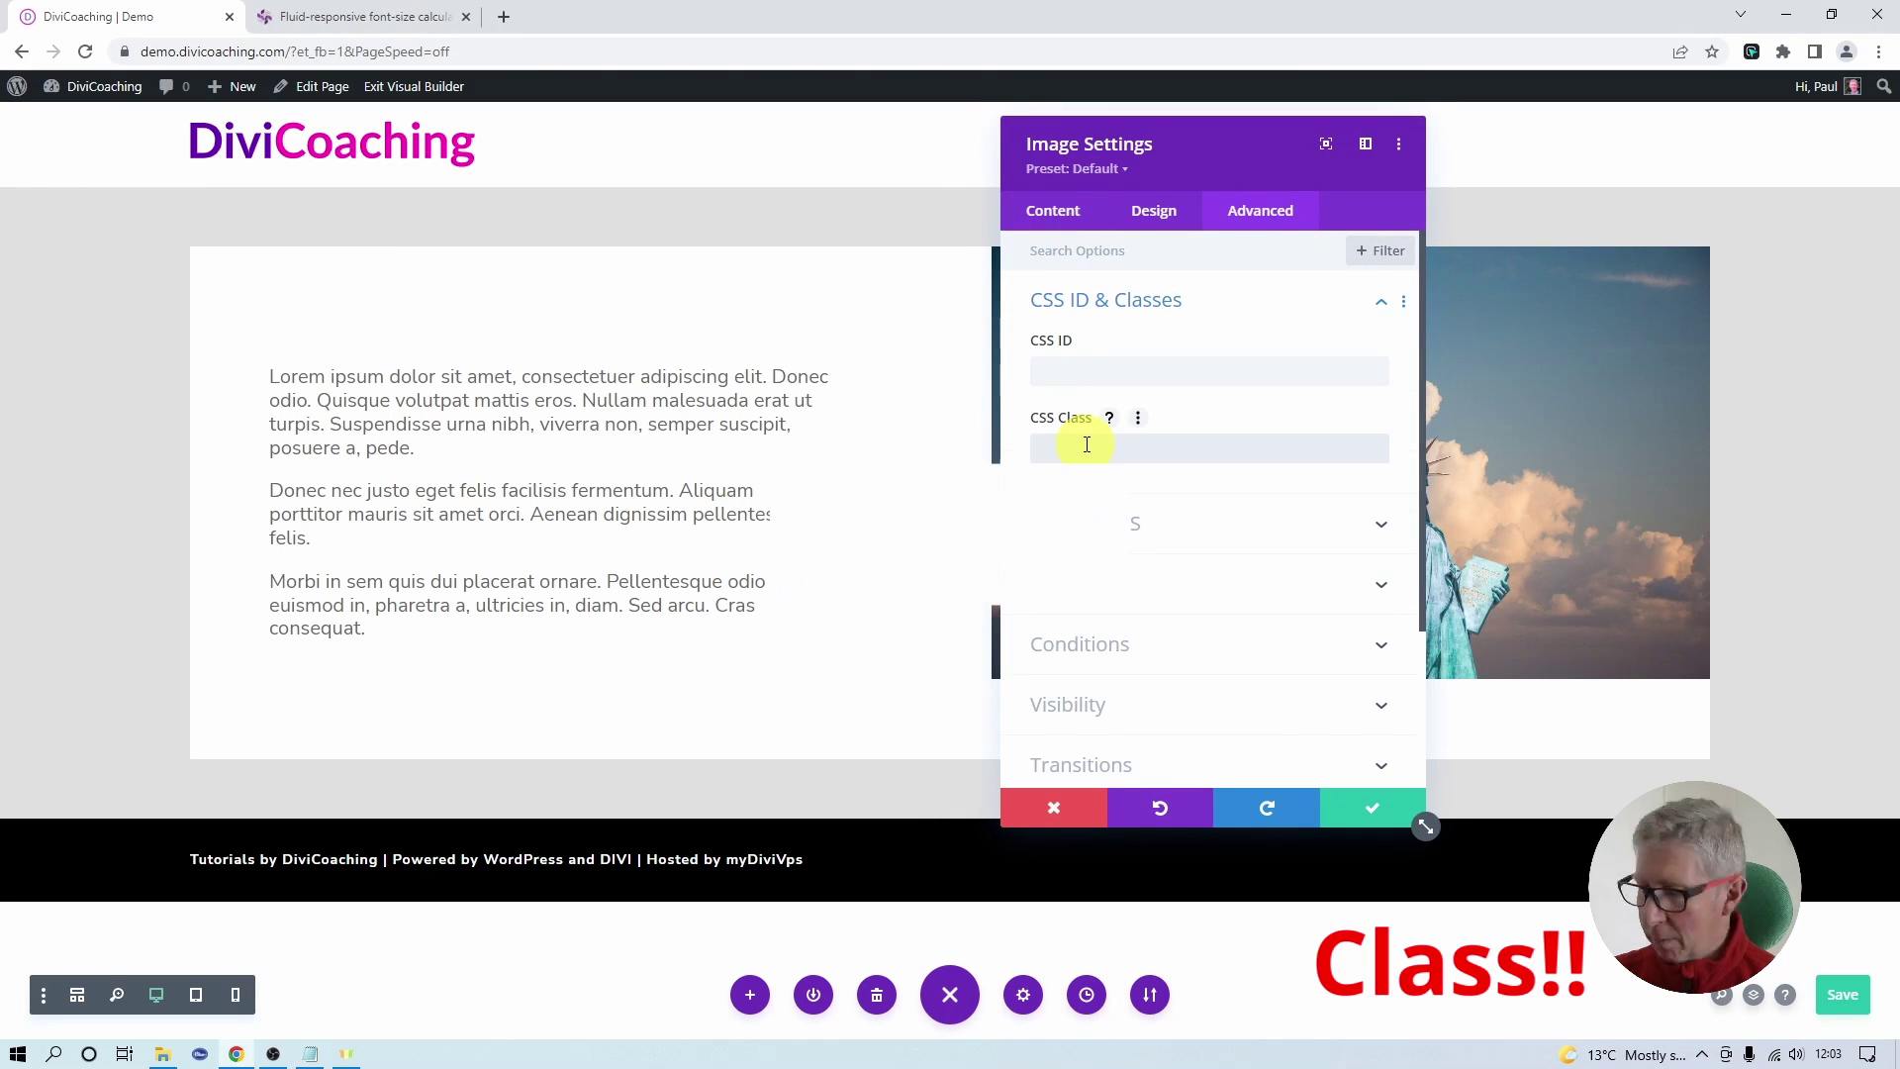
pyautogui.write('dd')
pyautogui.write('-image')
pyautogui.write('-fill')
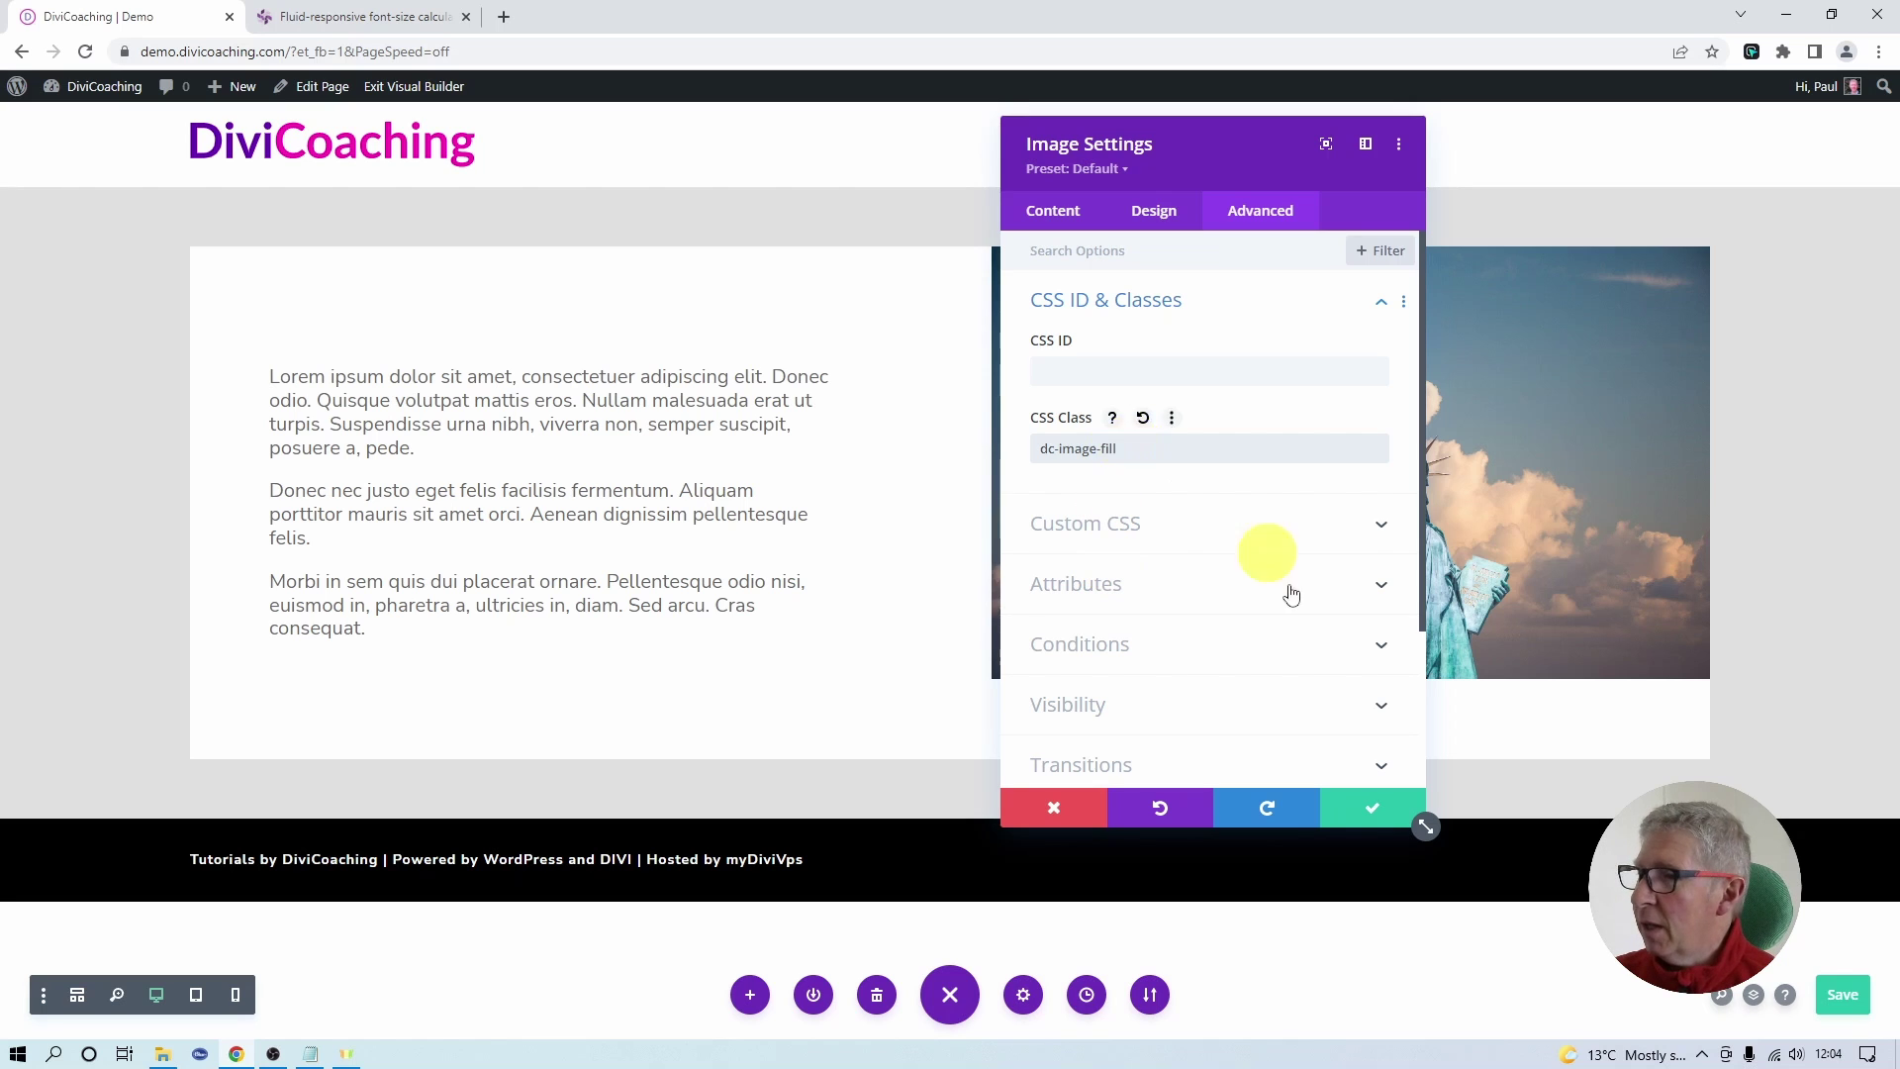
pyautogui.click(1358, 812)
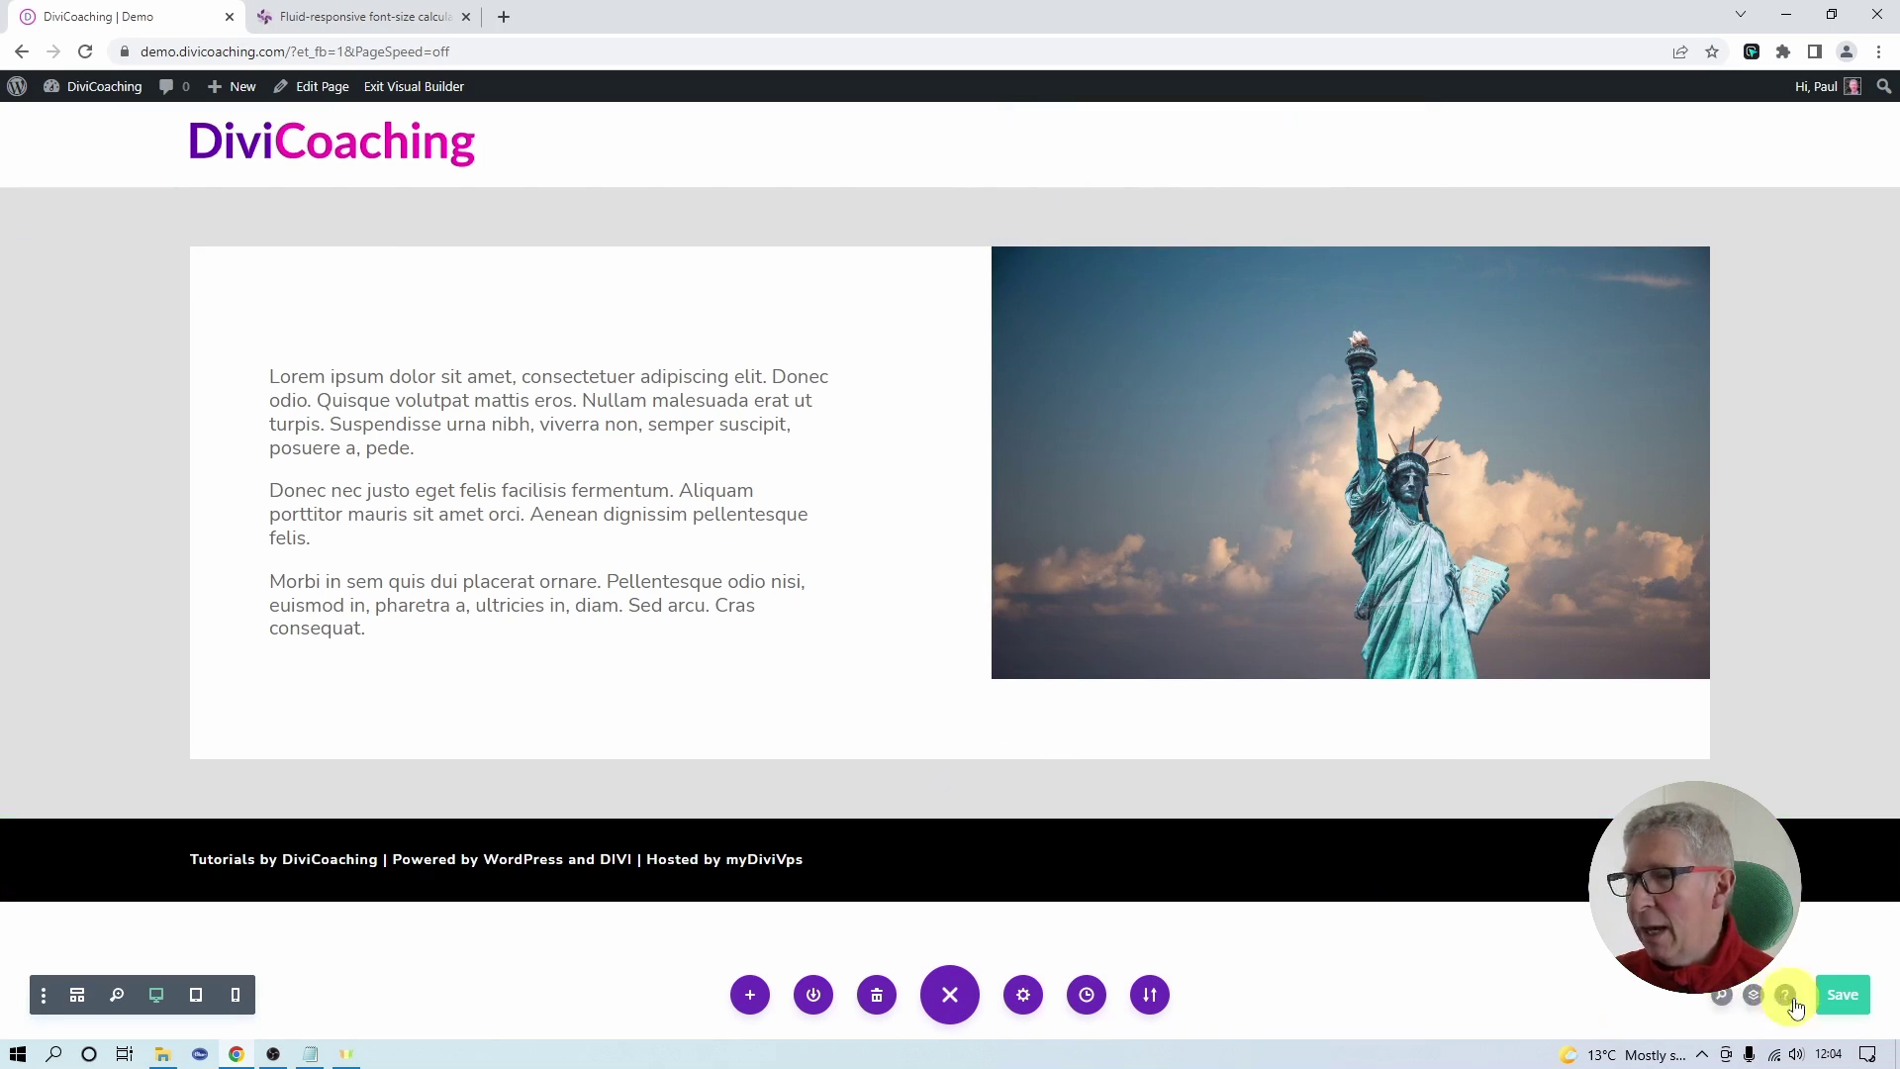
# Save the page, exit the builder, and paste .dc-image-fill height: 100% rules into Additional CSS.
pyautogui.click(1843, 995)
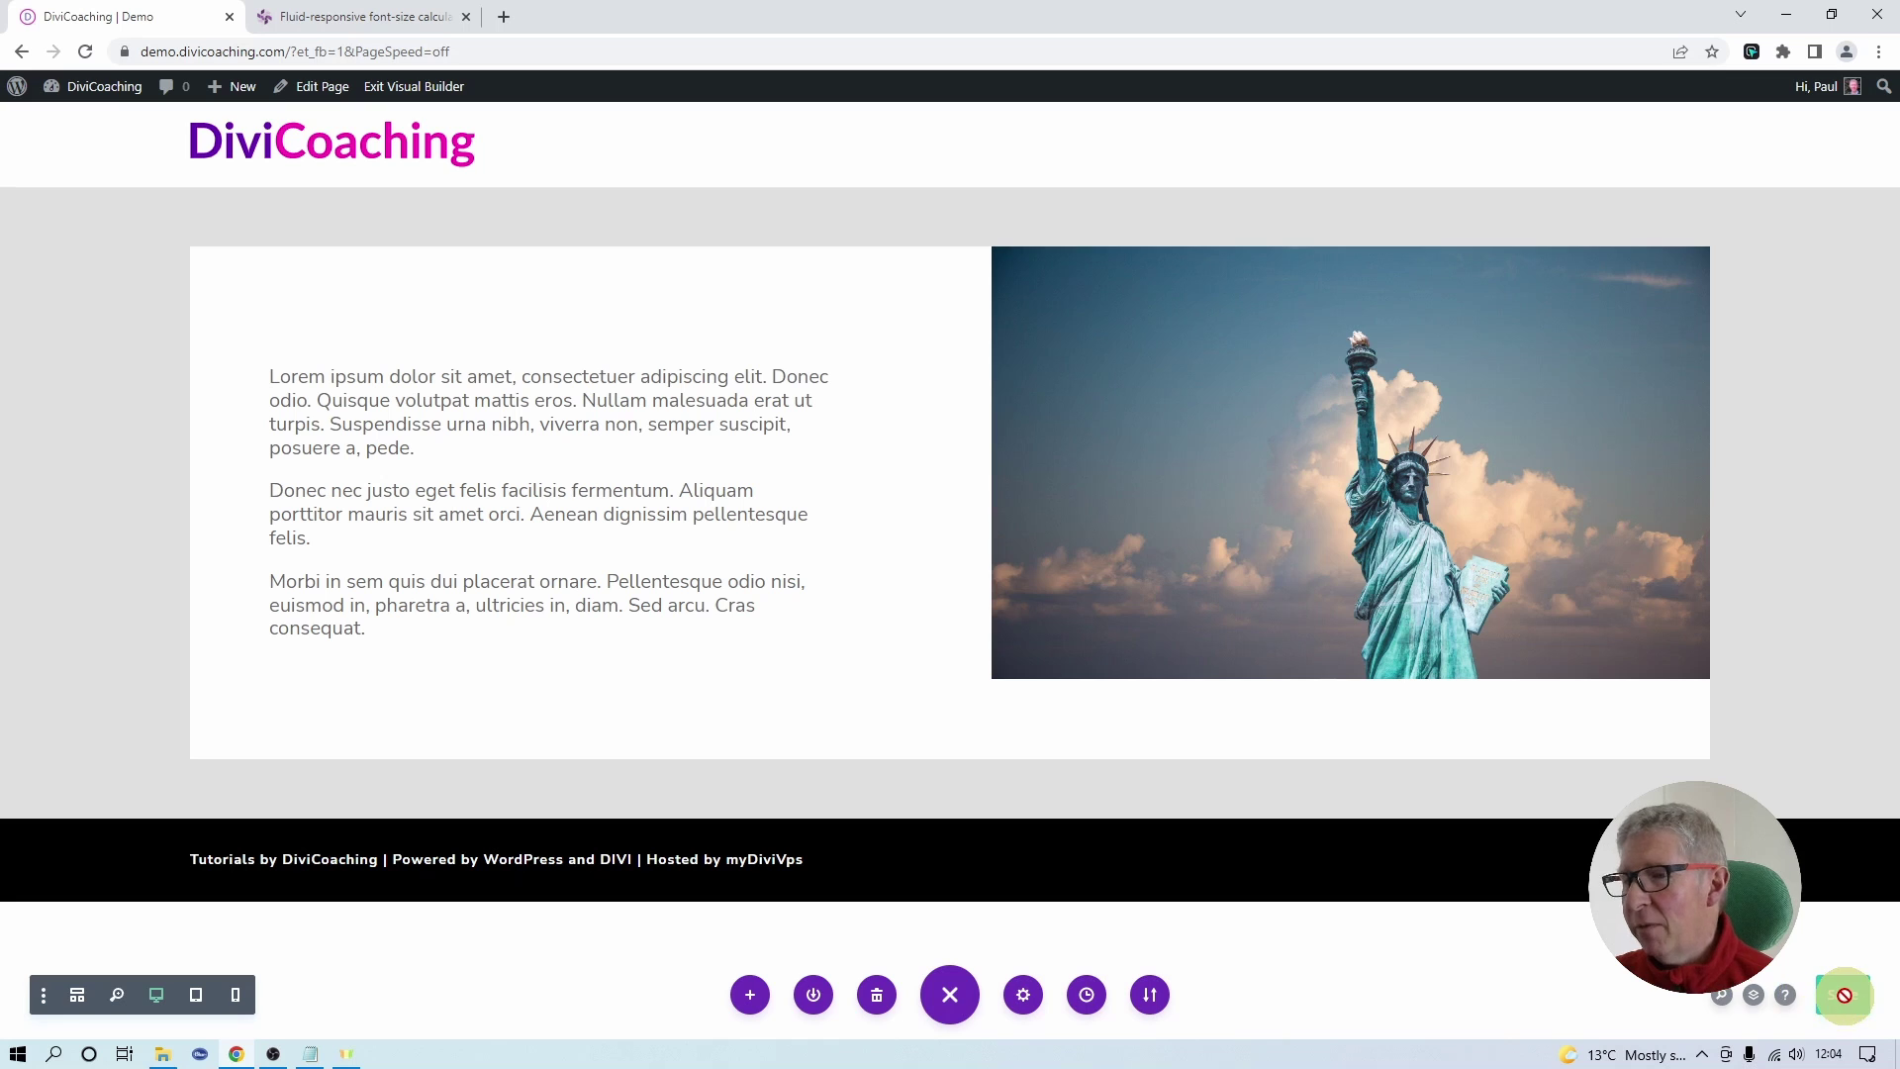
pyautogui.click(424, 87)
pyautogui.moveTo(89, 87)
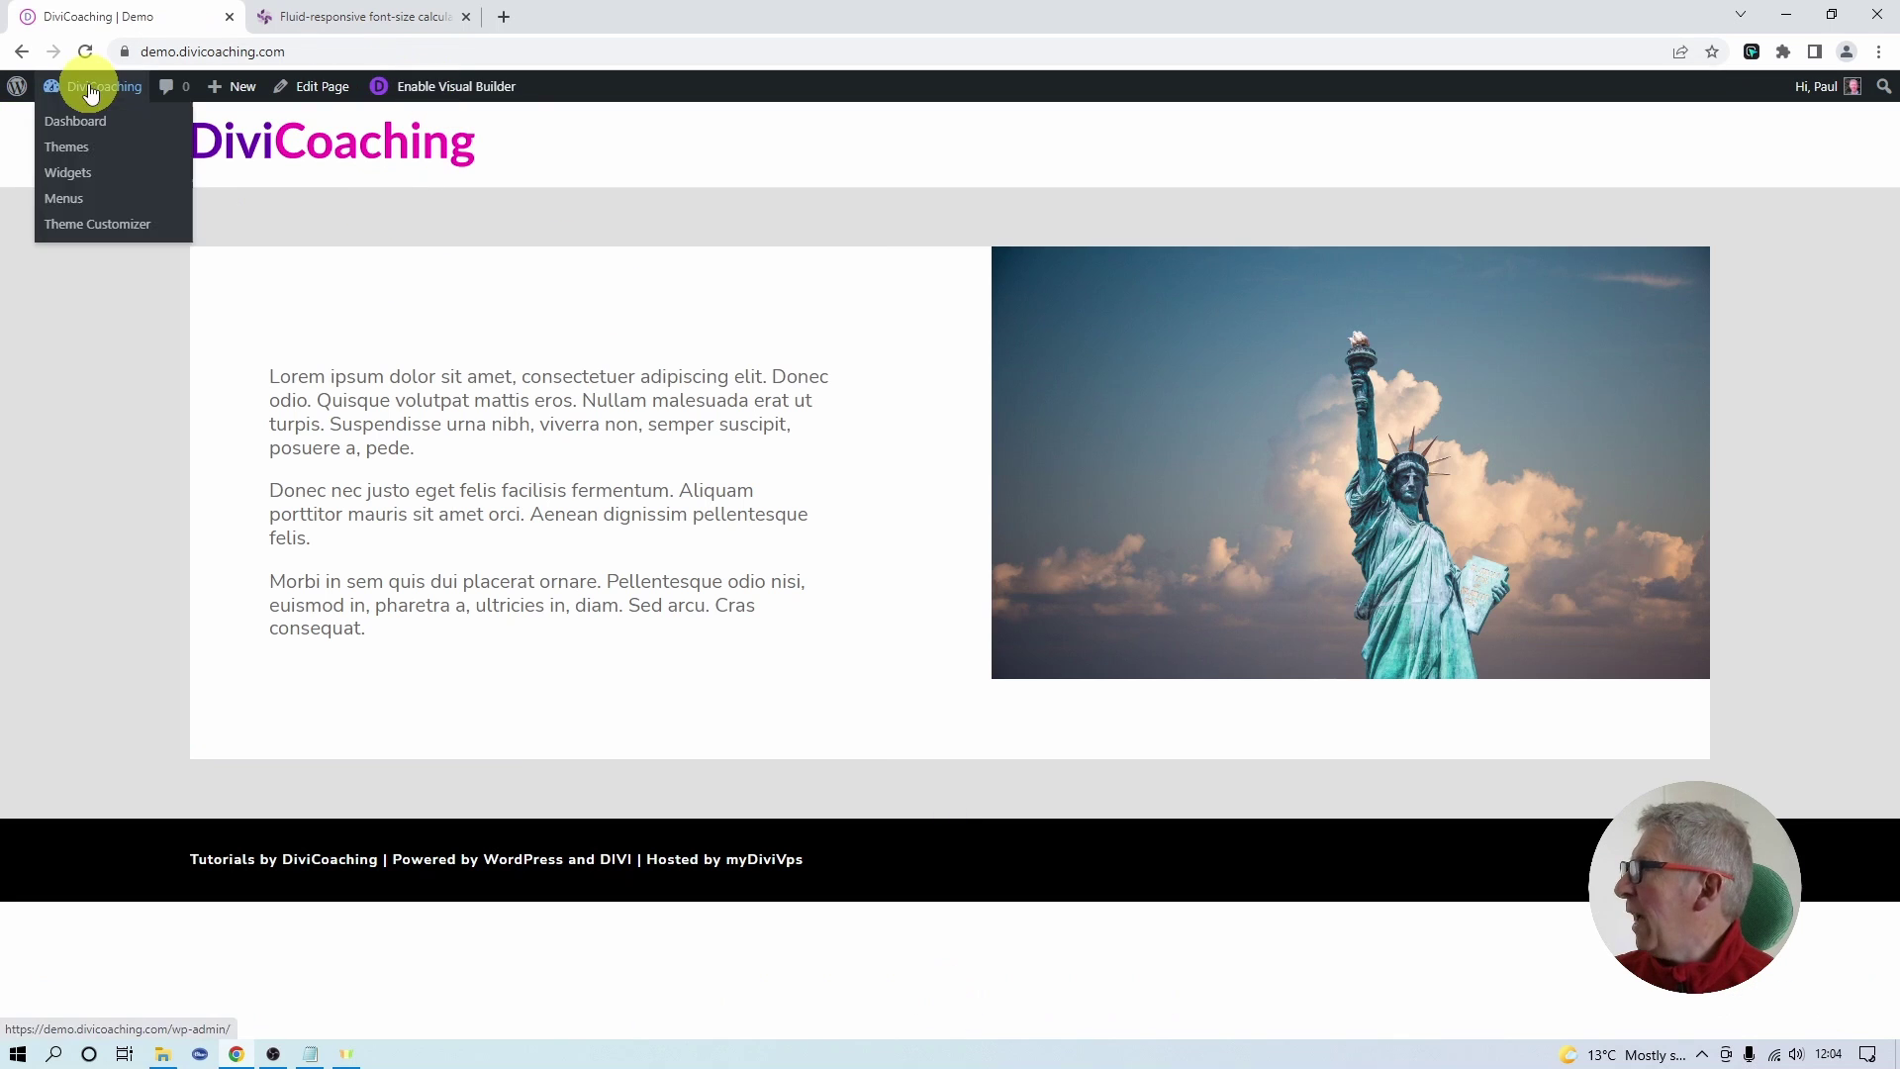
pyautogui.click(78, 228)
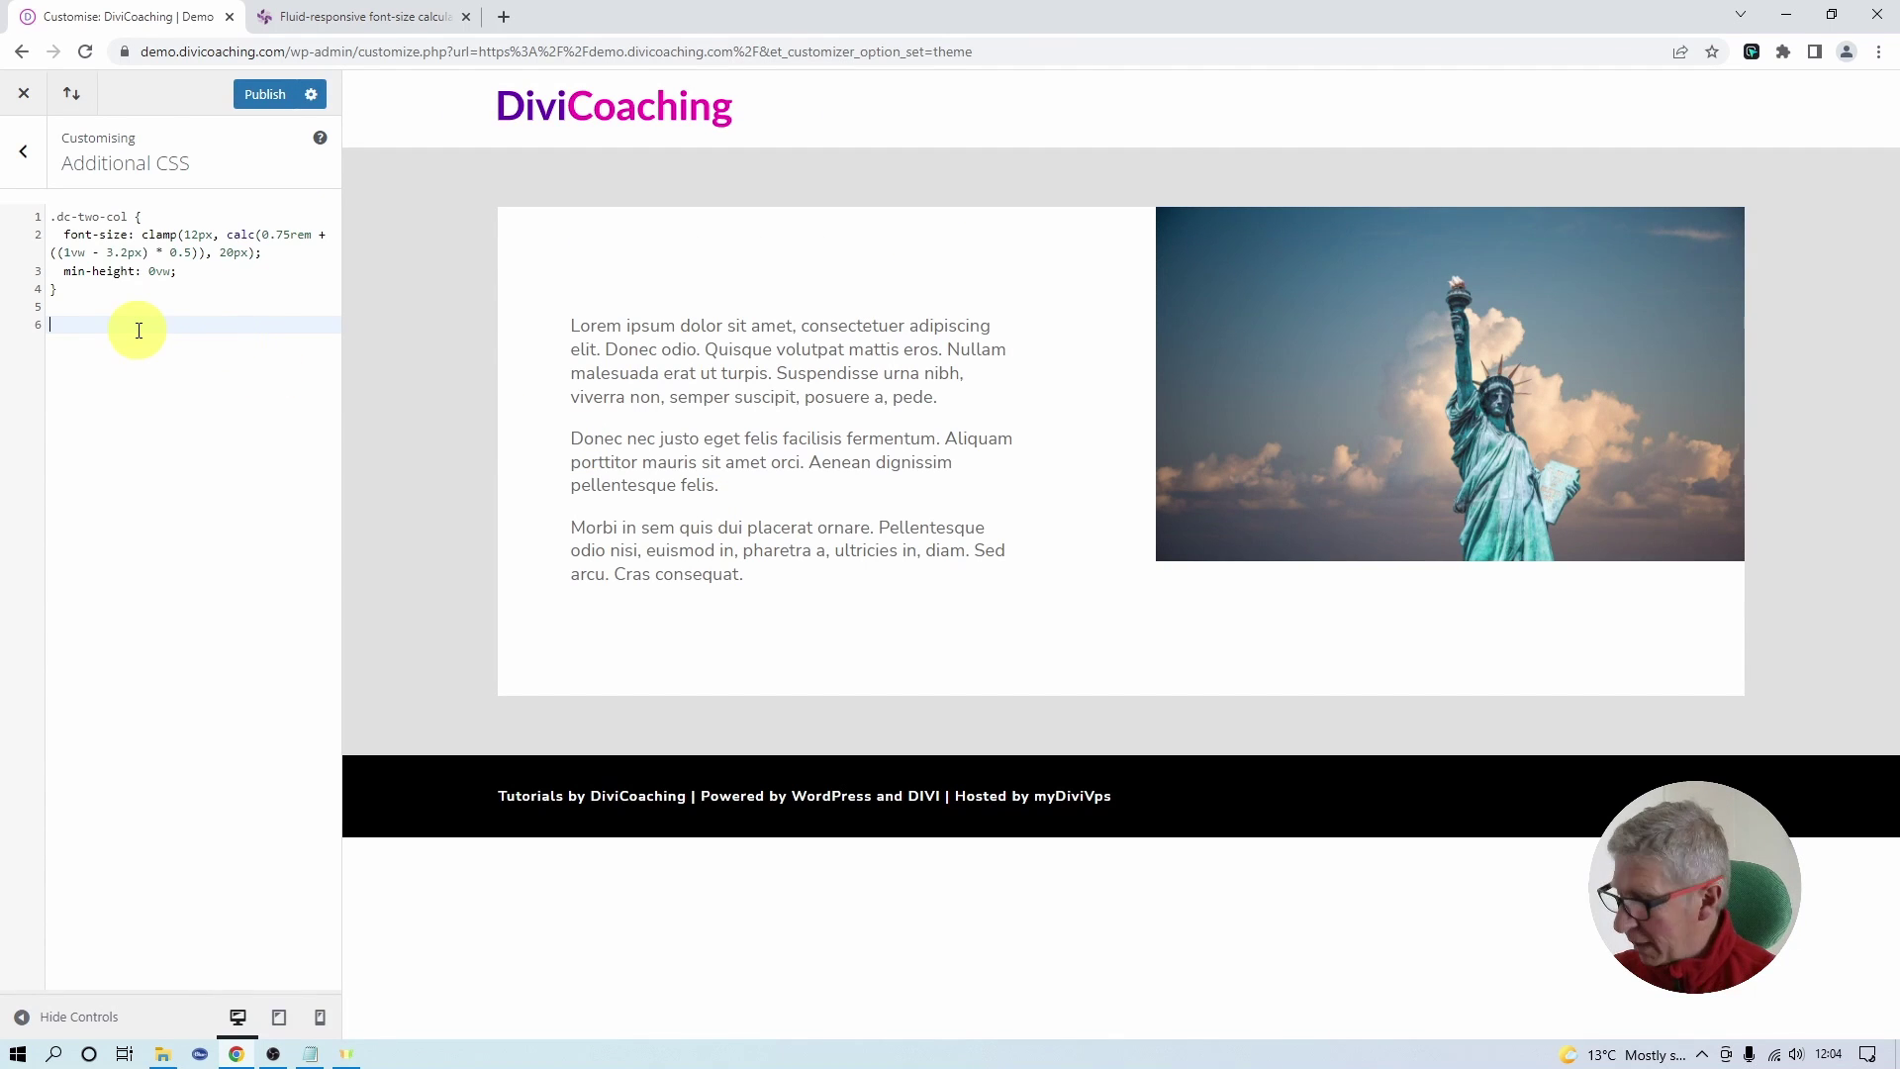
pyautogui.write('.dc-image-fill, .dc-image-fill .et_pb_image_wrap, .et_pb_image_wrap img {   height: 100%; }')
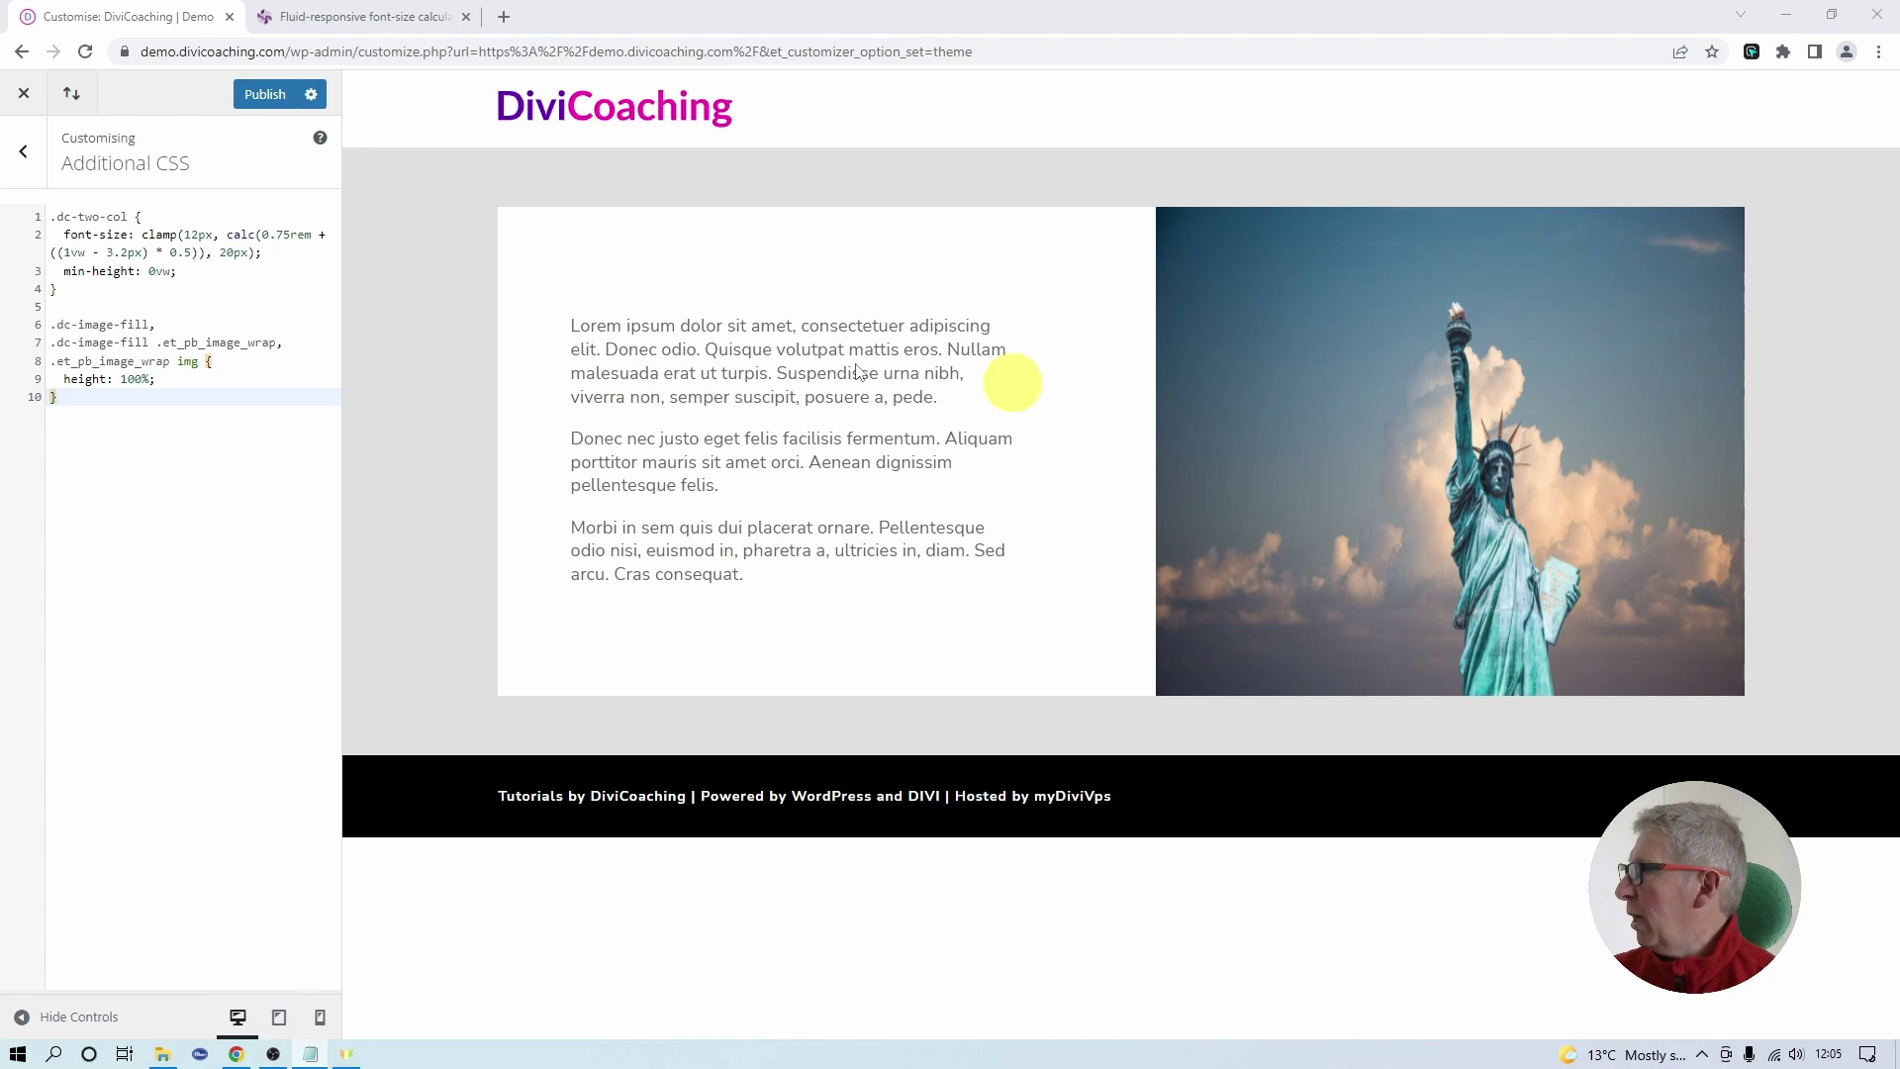
# Add the .dc-image-fill img { object-fit: cover; } rule below the existing CSS and publish.
pyautogui.click(80, 397)
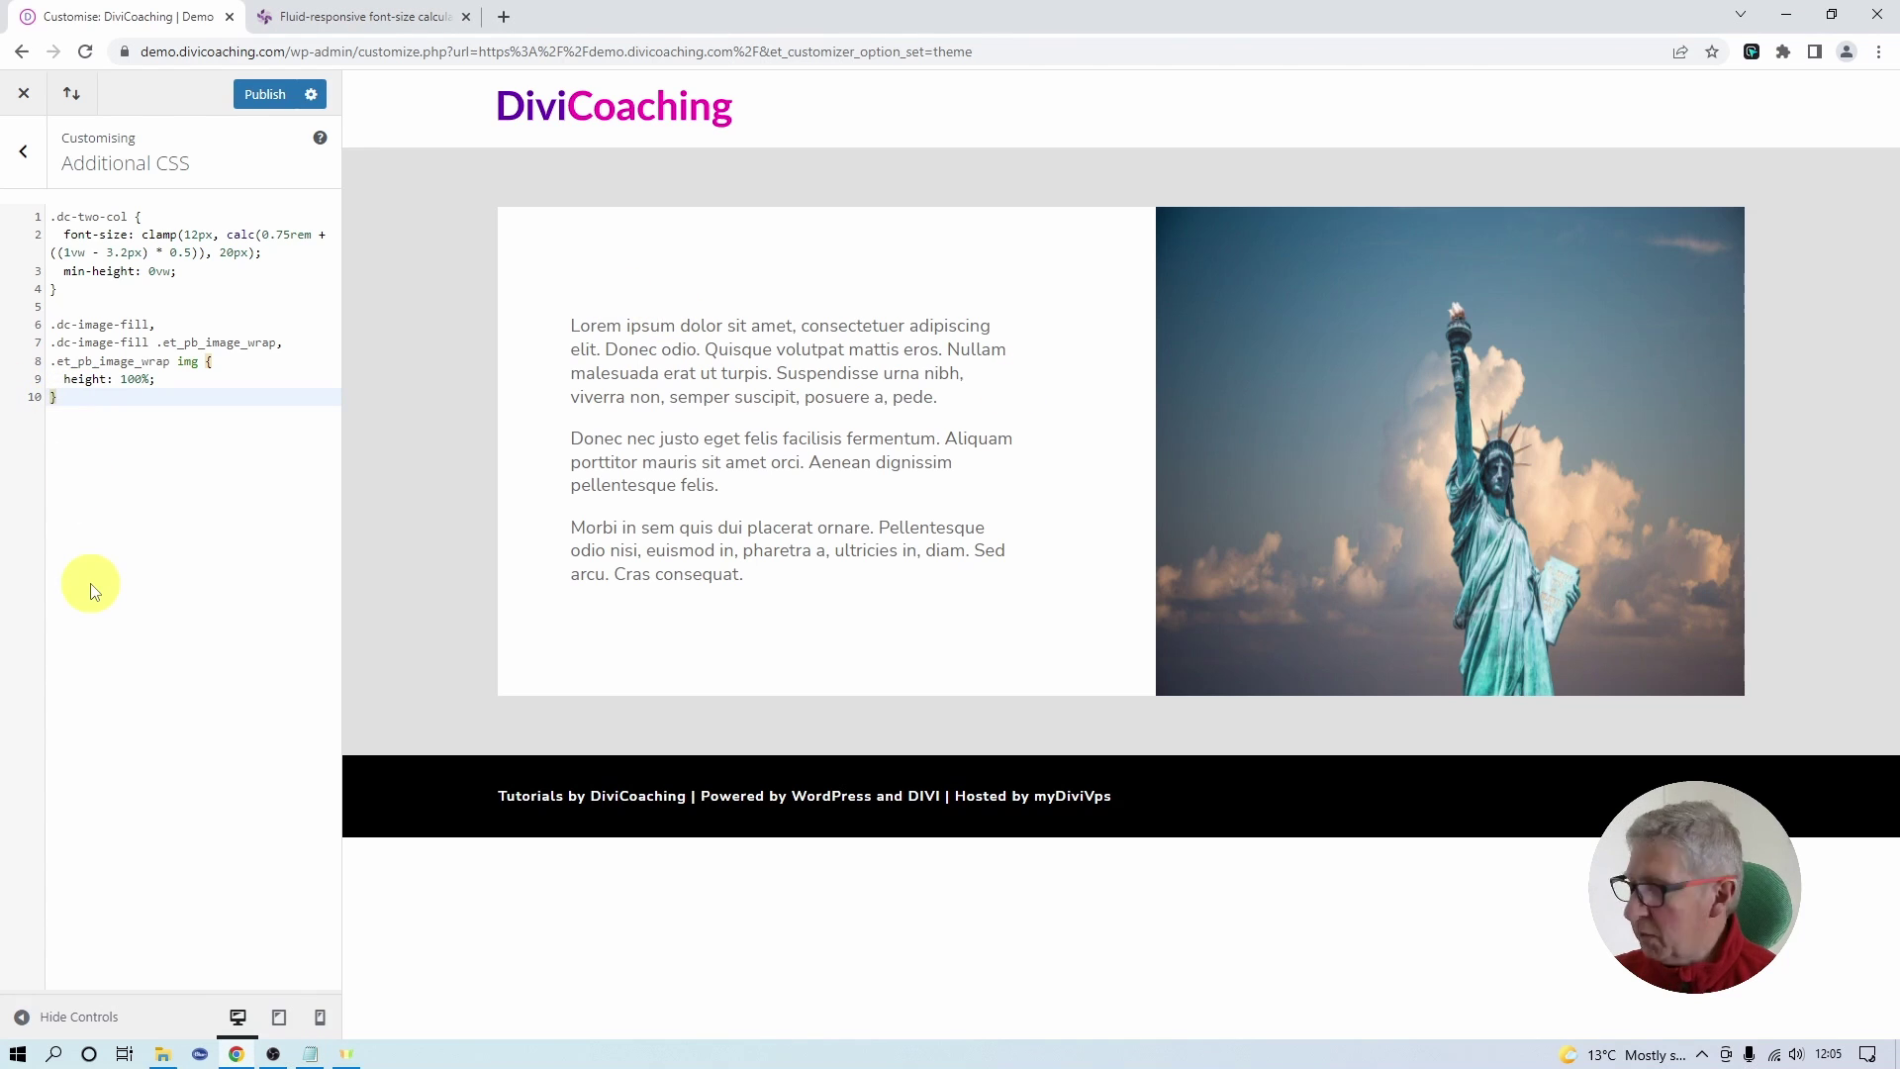
pyautogui.press('Return')
pyautogui.press('Return')
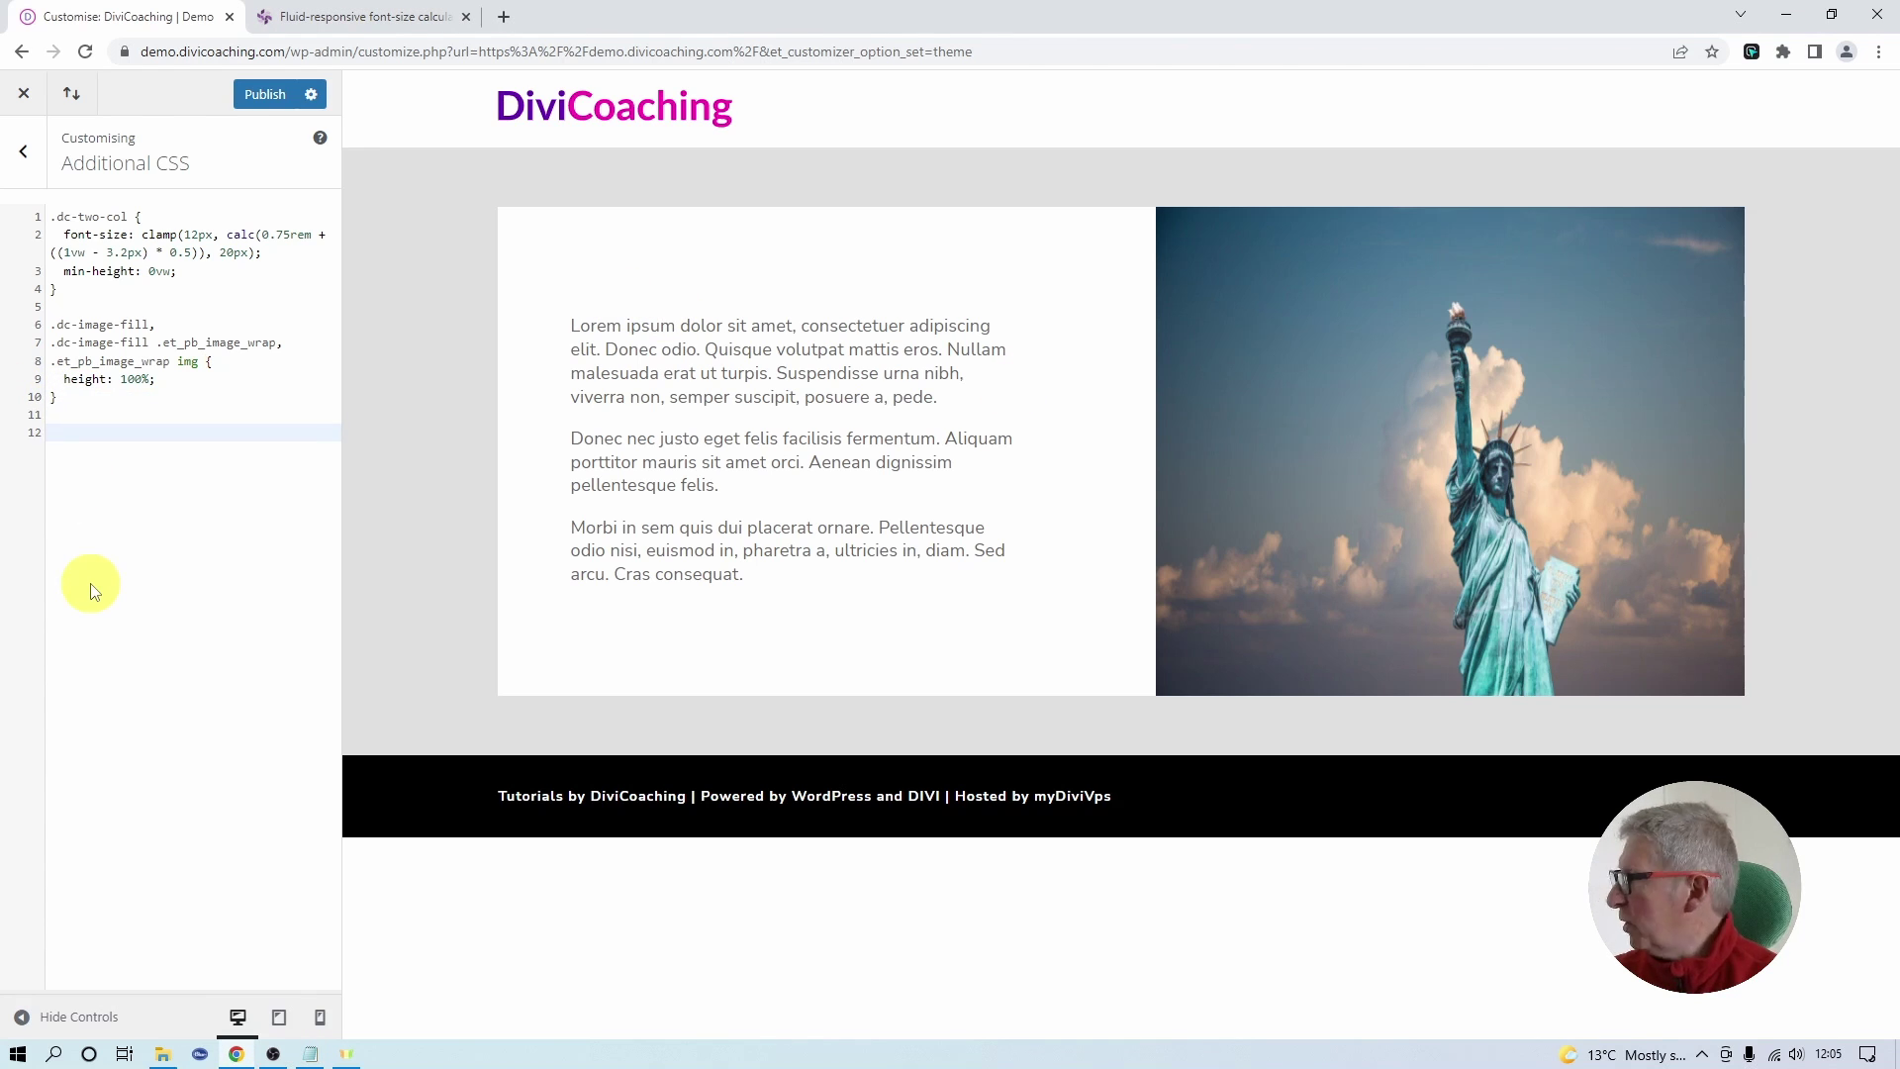
pyautogui.write('.dc-image-fill img {   object-fit: cover; }')
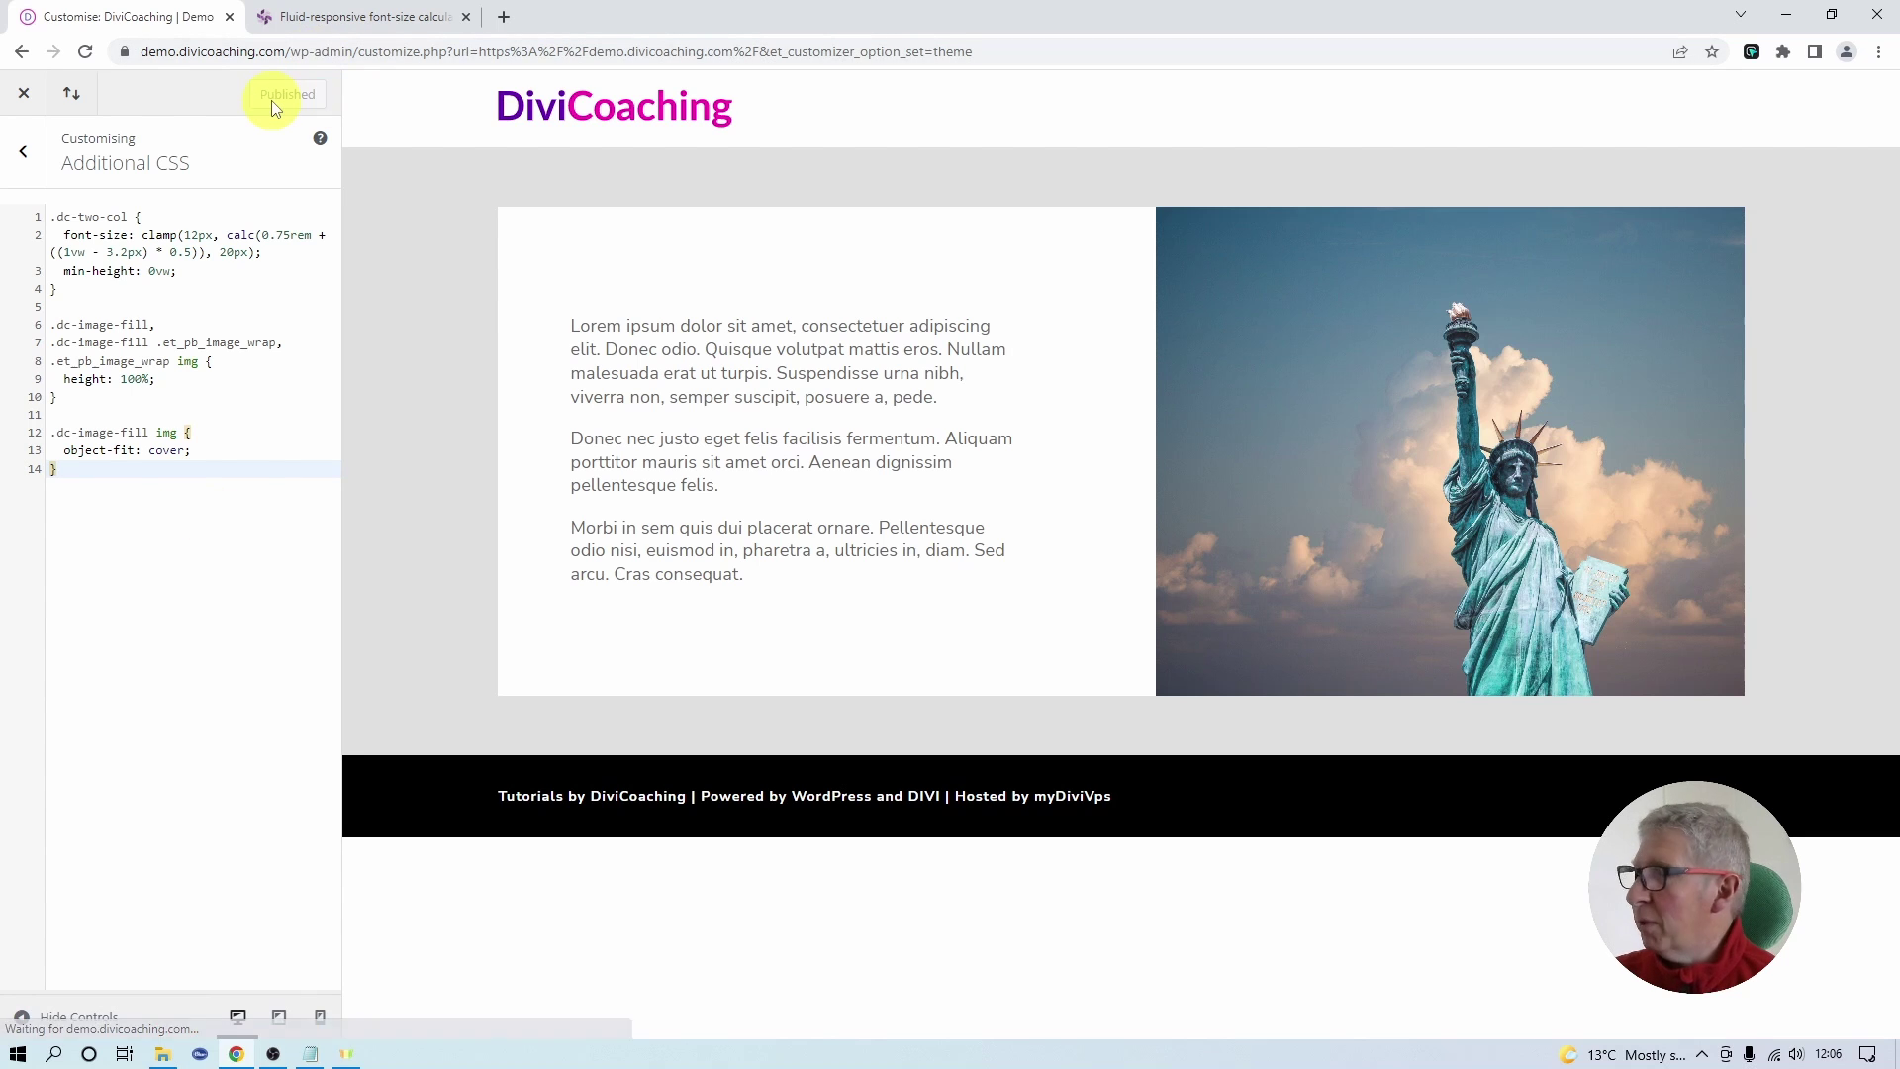
pyautogui.click(24, 96)
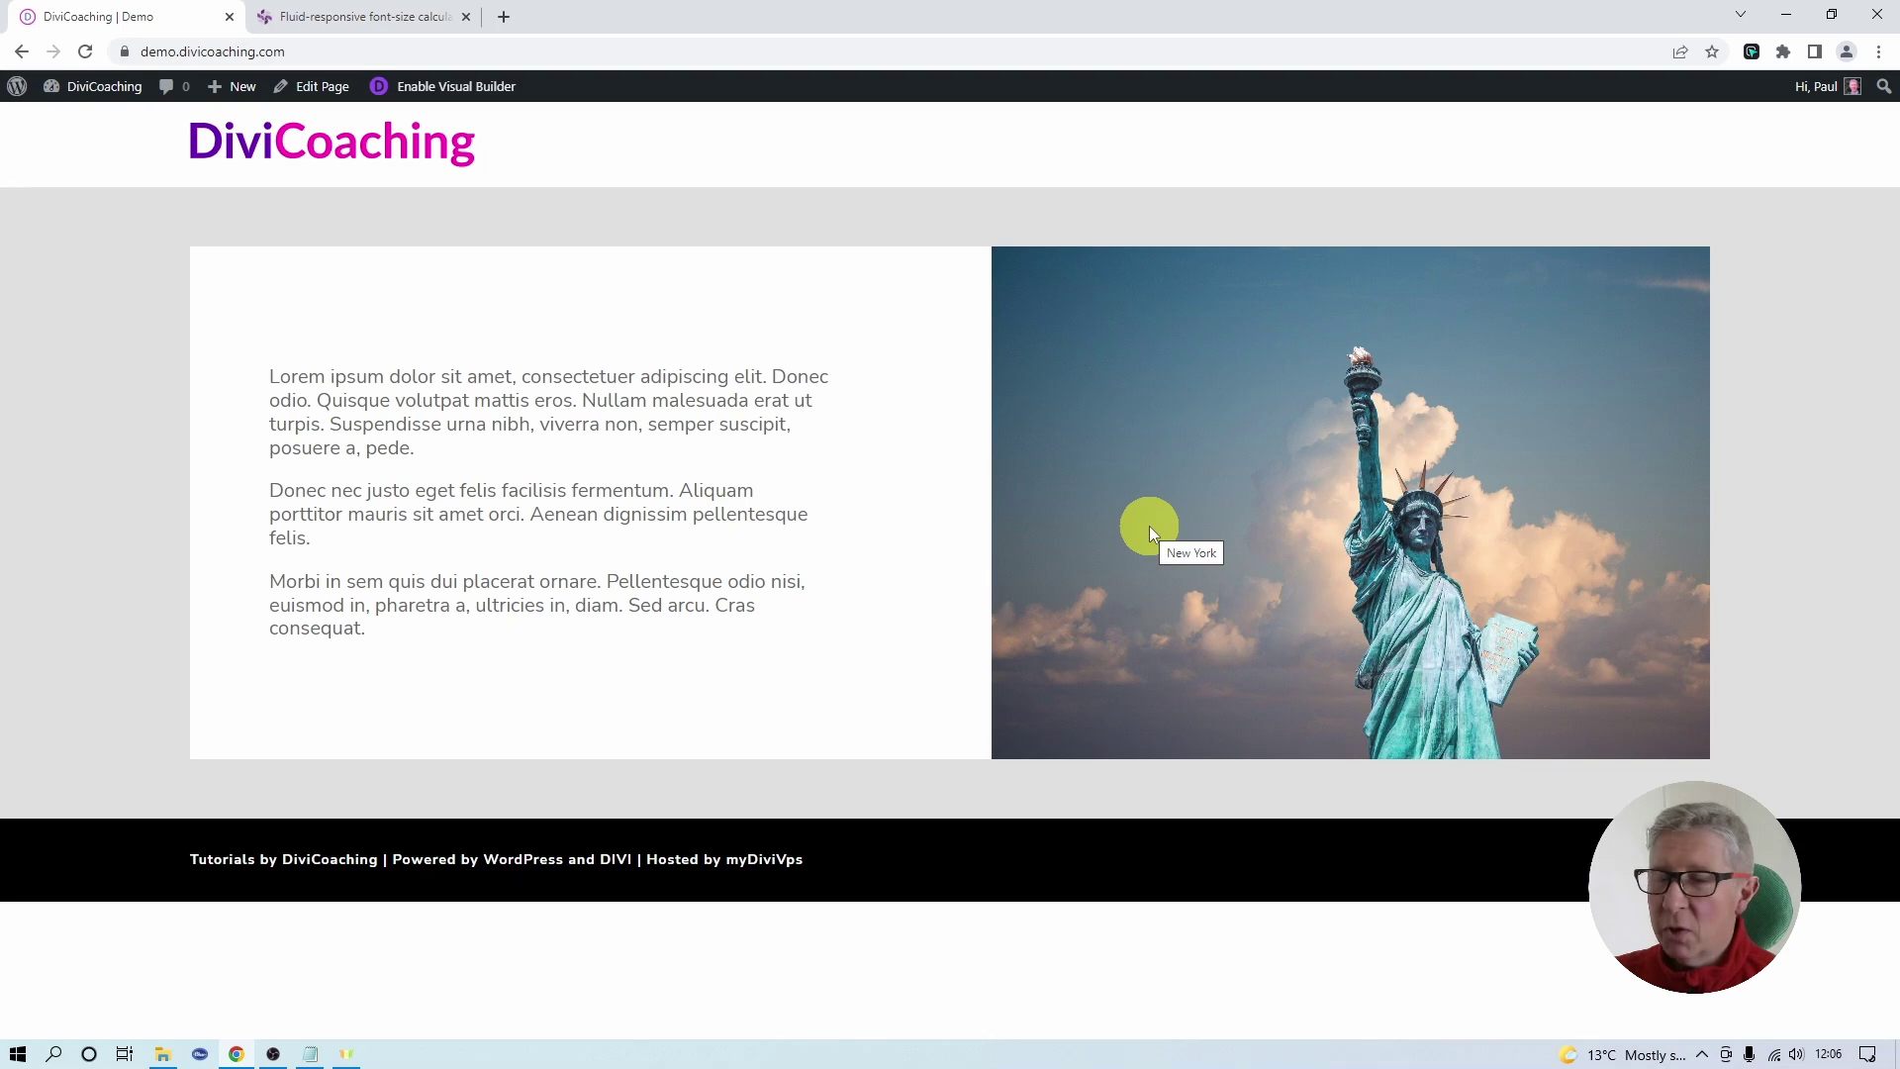
# Restore the Chrome window and narrow it to phone width to check the stacked layout.
pyautogui.click(1834, 18)
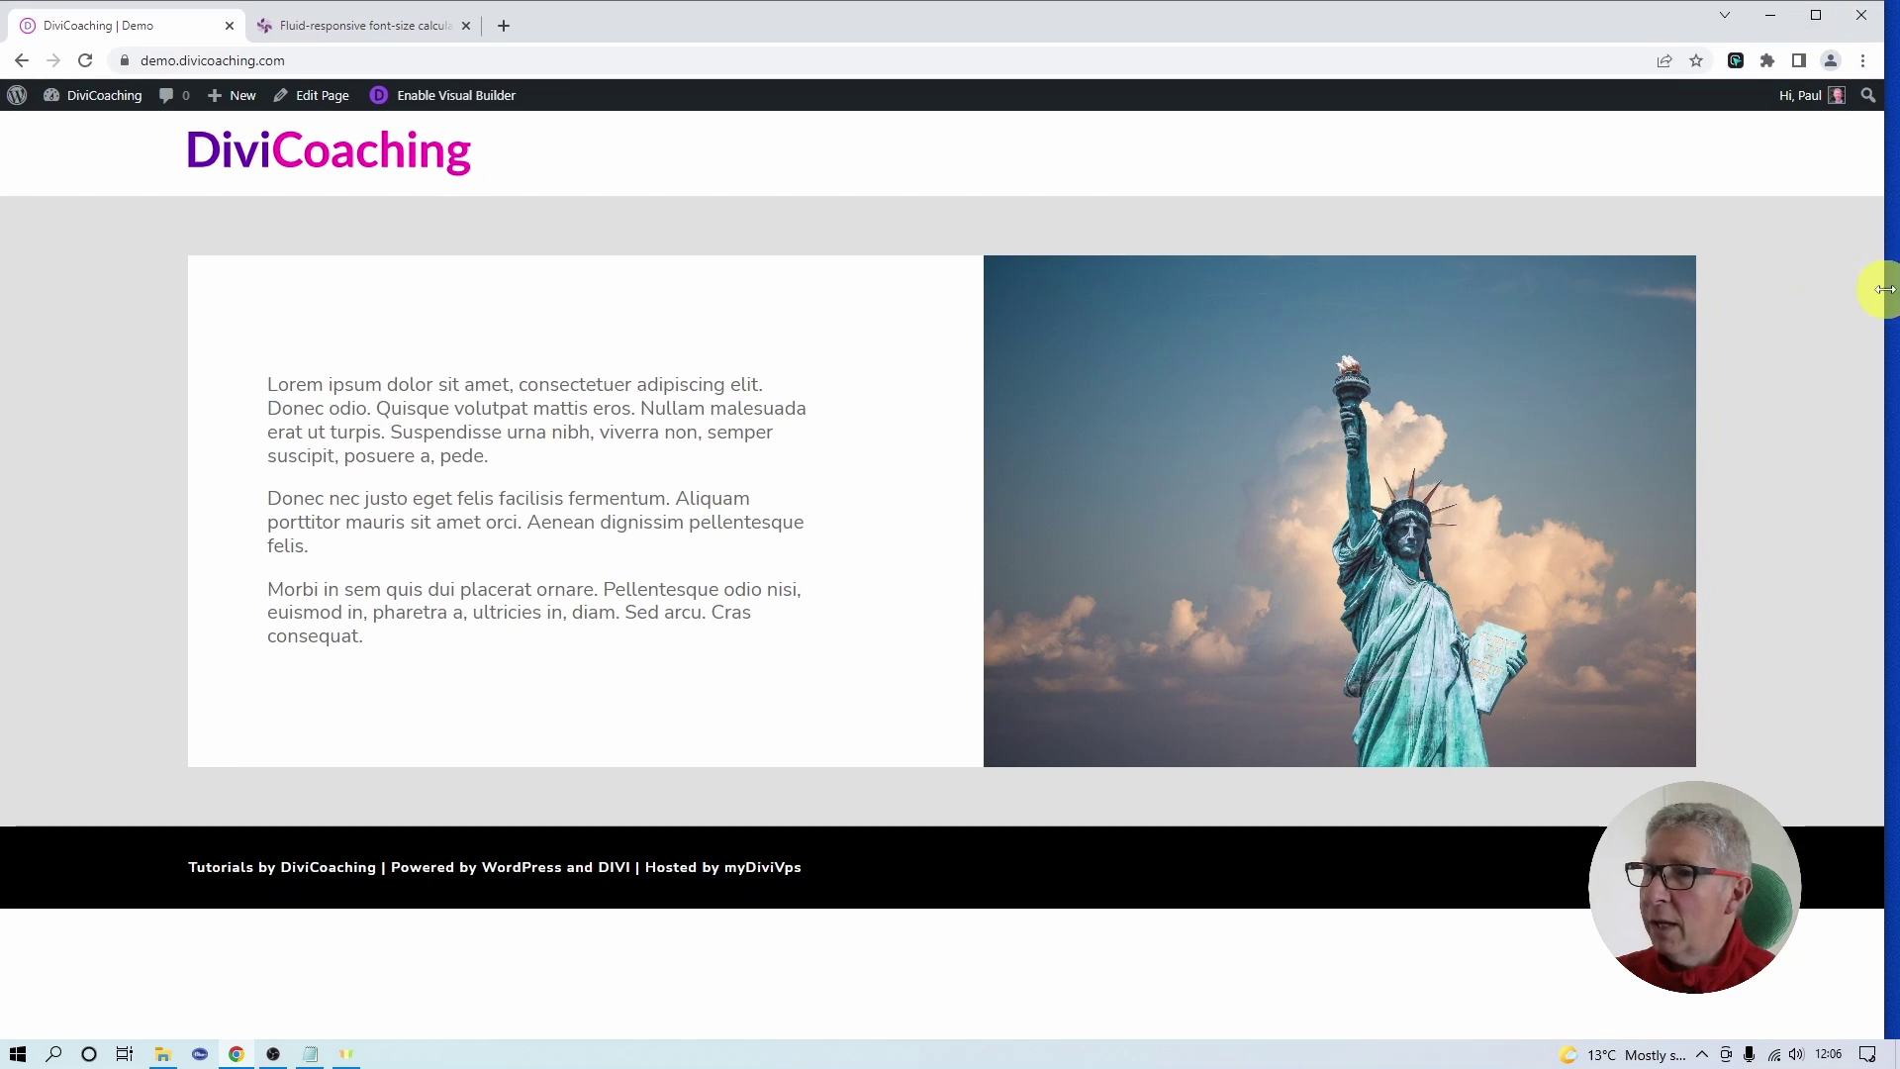
pyautogui.moveTo(1885, 291); pyautogui.dragTo(949, 446)
pyautogui.scroll(-3, 721, 663)
pyautogui.scroll(3, 721, 663)
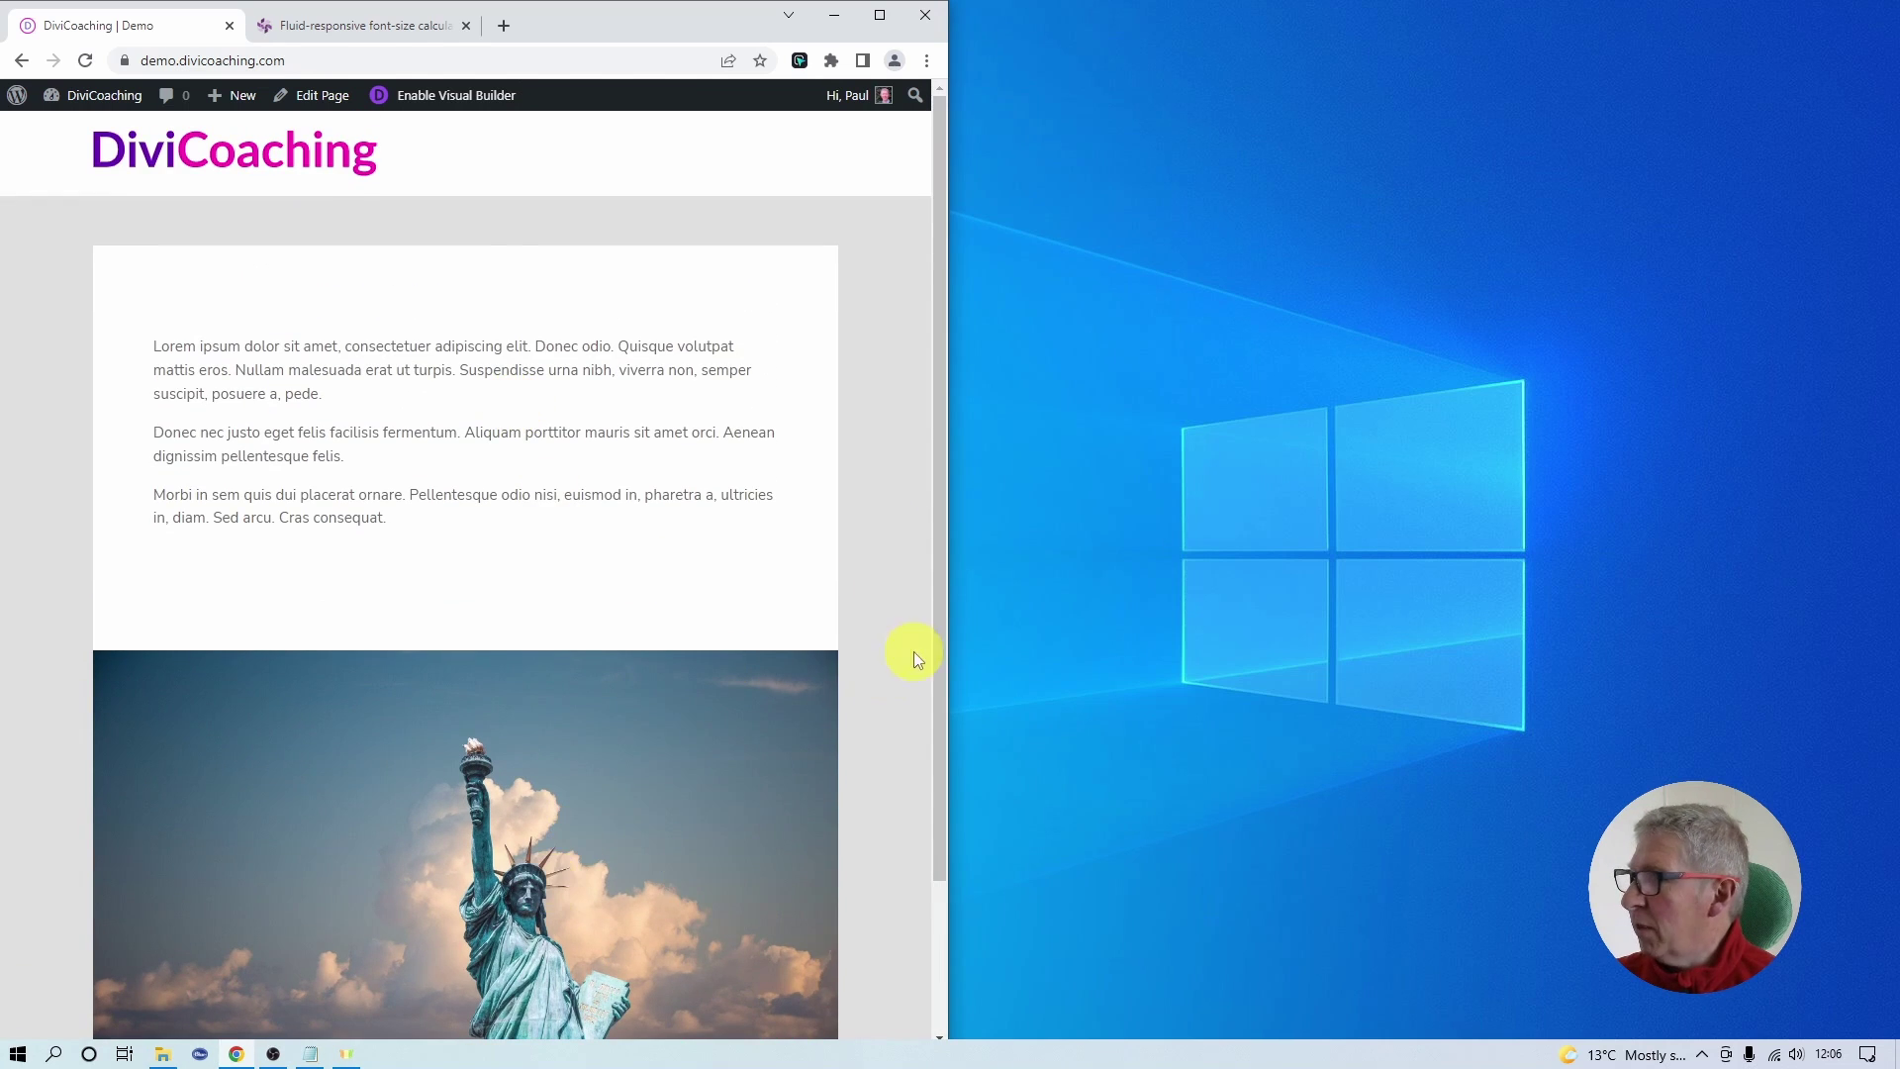
pyautogui.moveTo(949, 638); pyautogui.dragTo(490, 699)
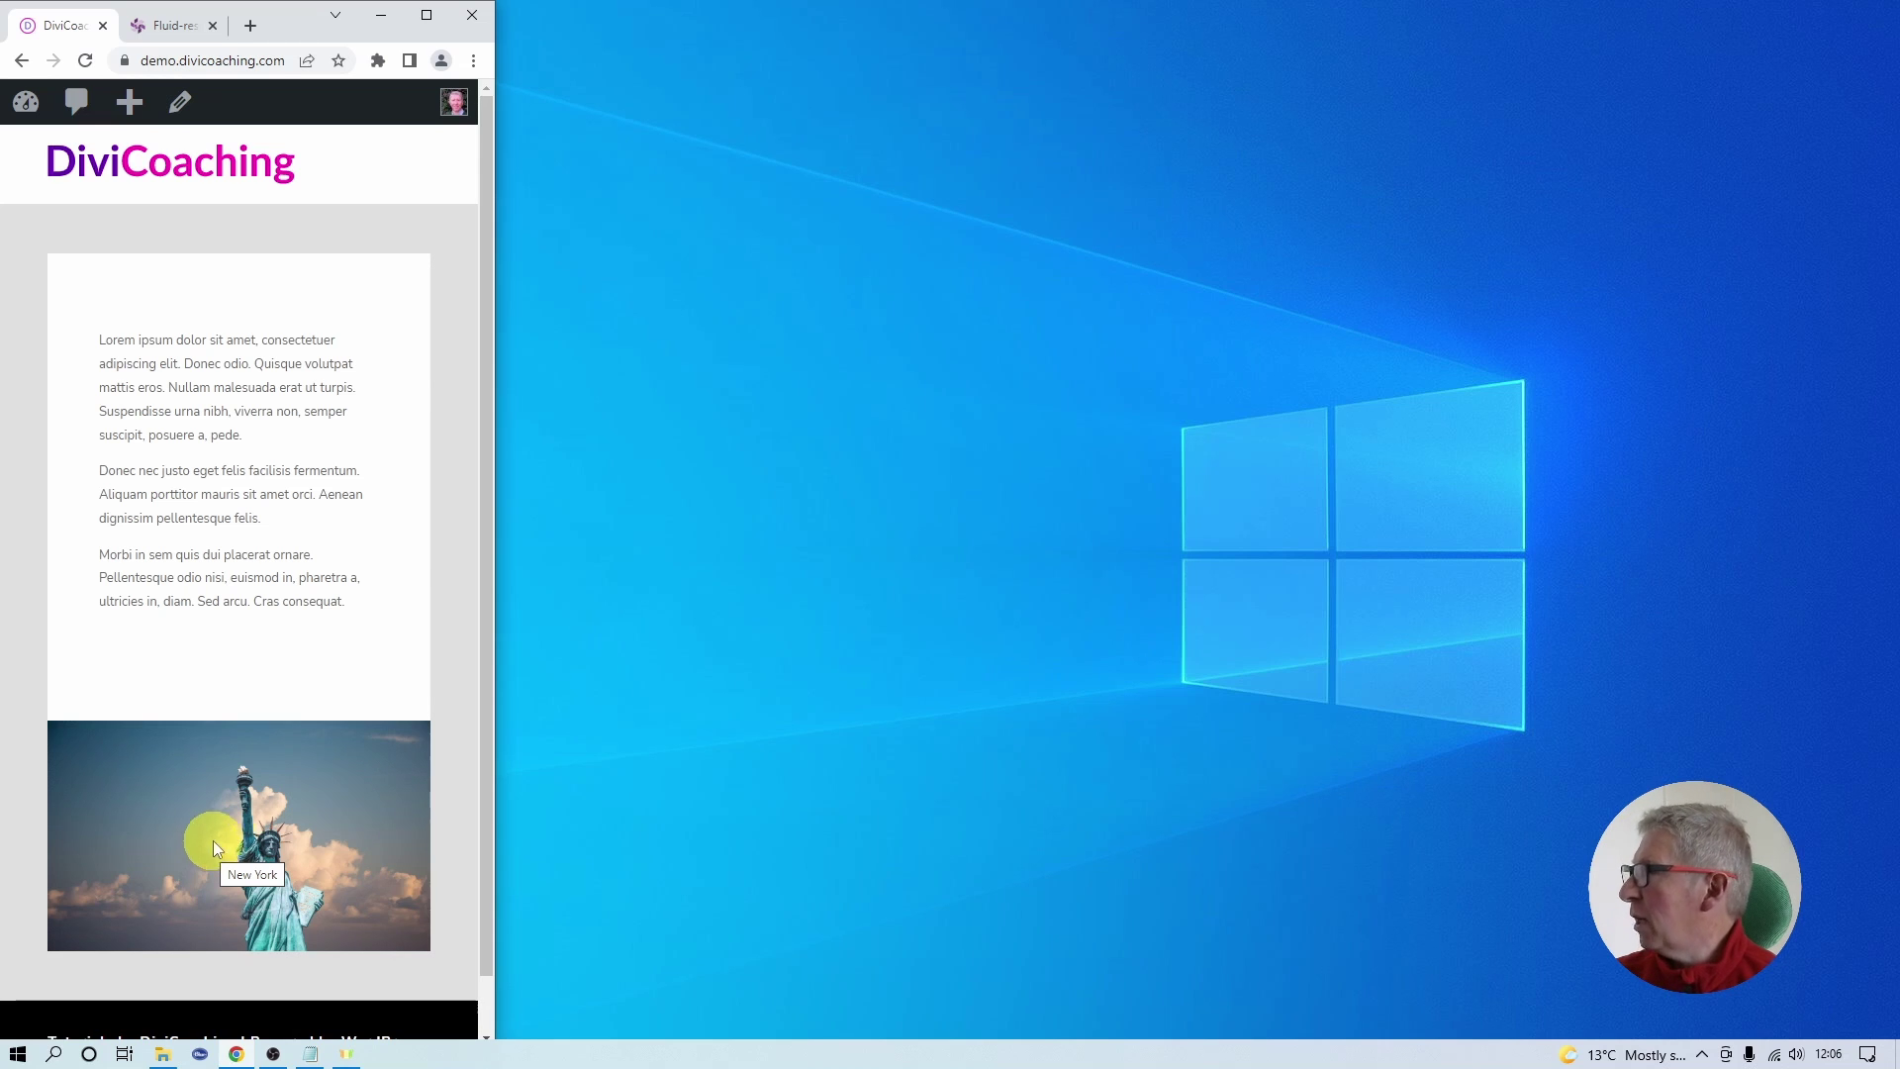
# Maximize Chrome to check the text beside the full-height statue photo at desktop width.
pyautogui.click(426, 22)
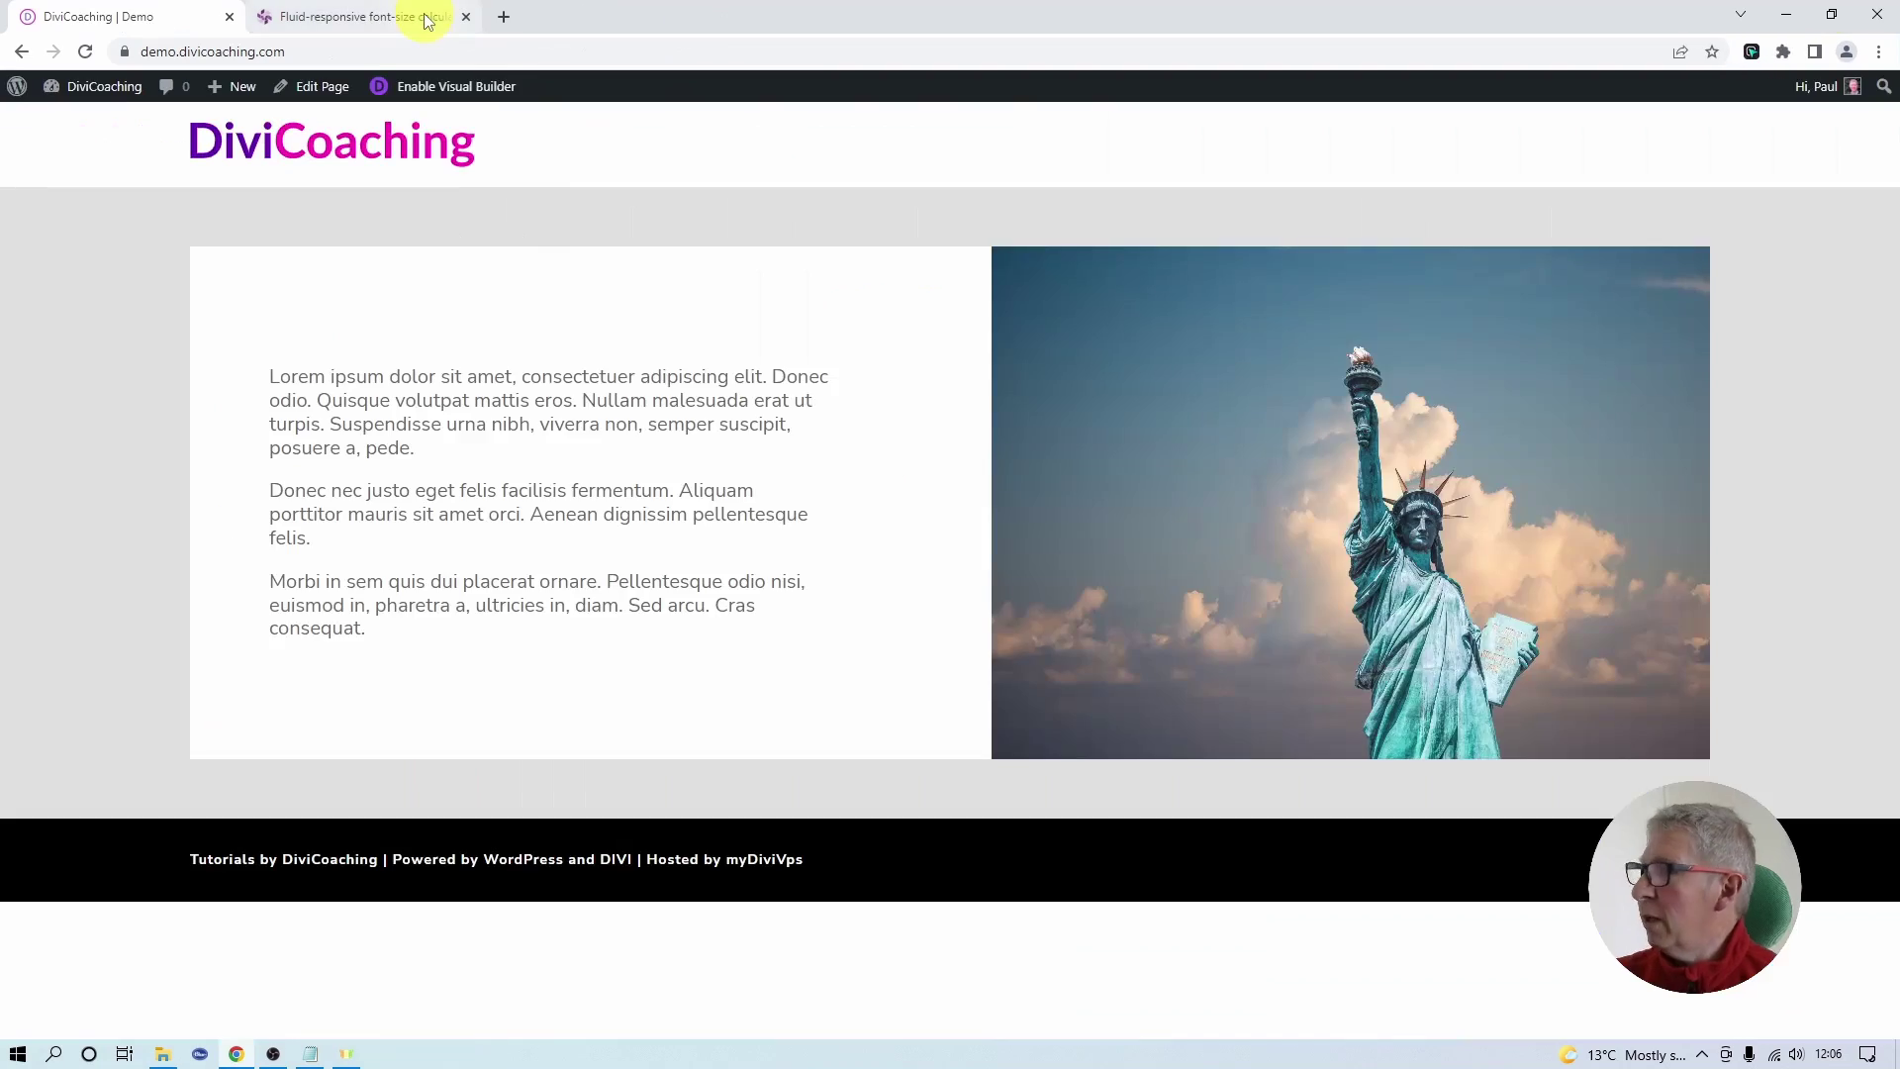